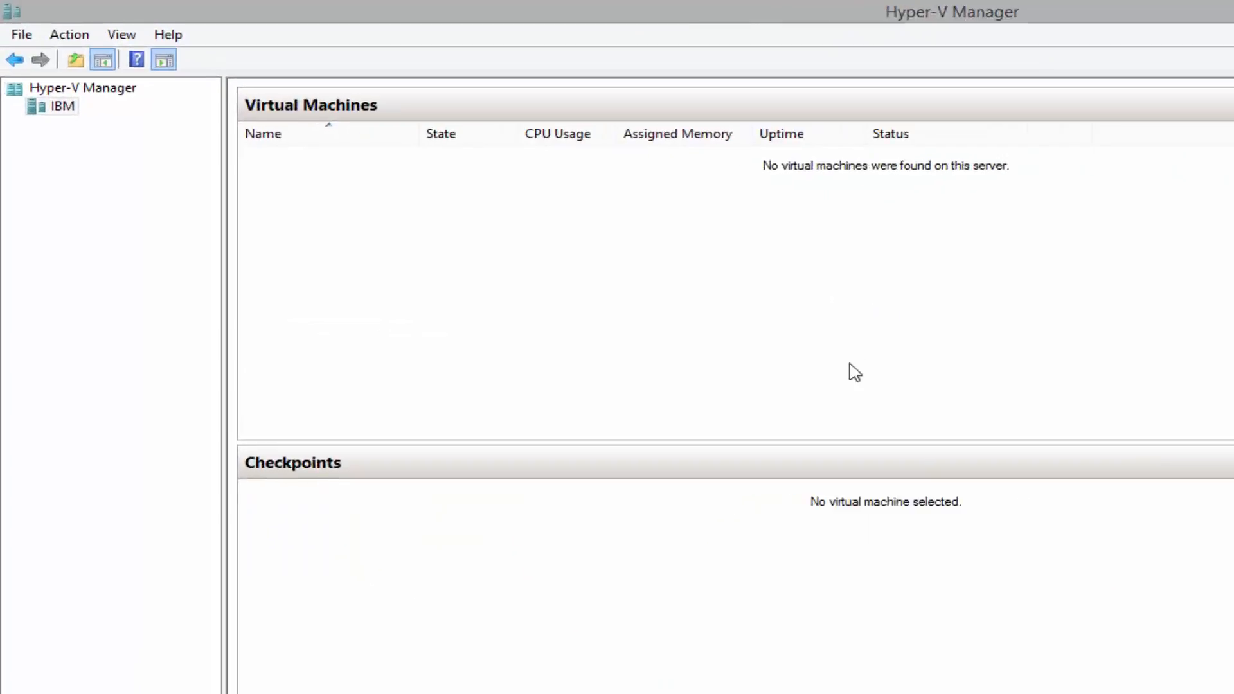
# Start a new virtual machine on the IBM host, name it ServerA, and reach the generation page
pyautogui.rightClick(65, 109)
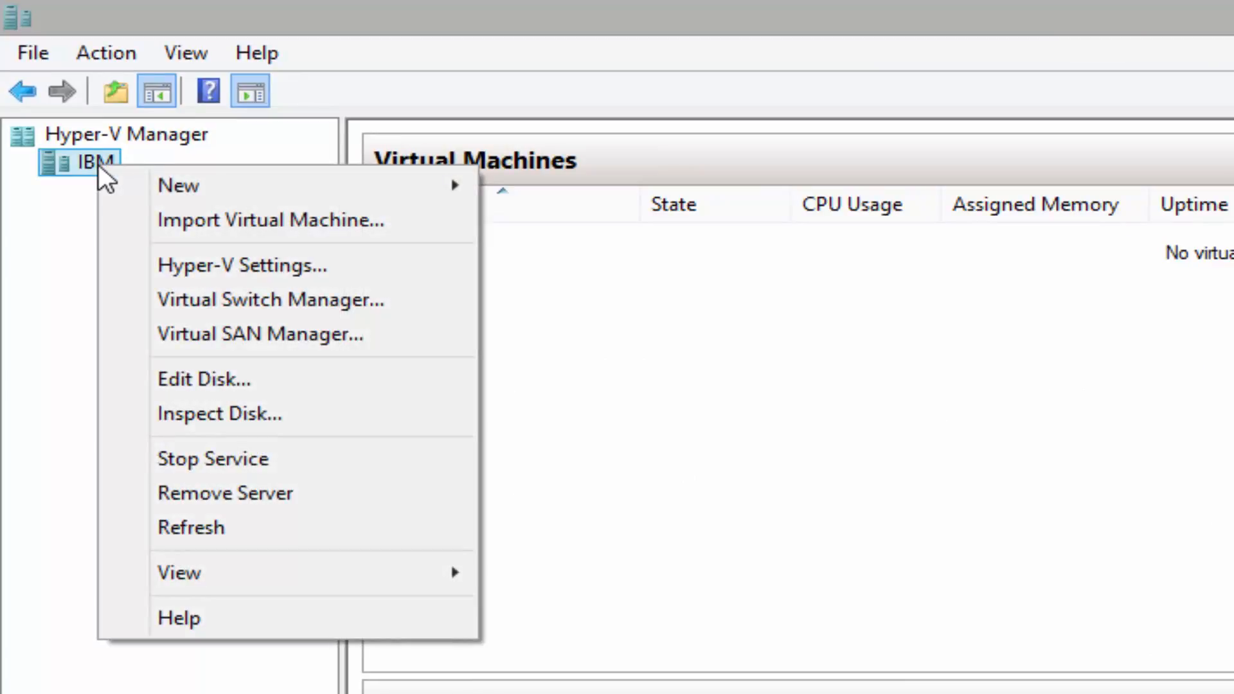
pyautogui.moveTo(231, 193)
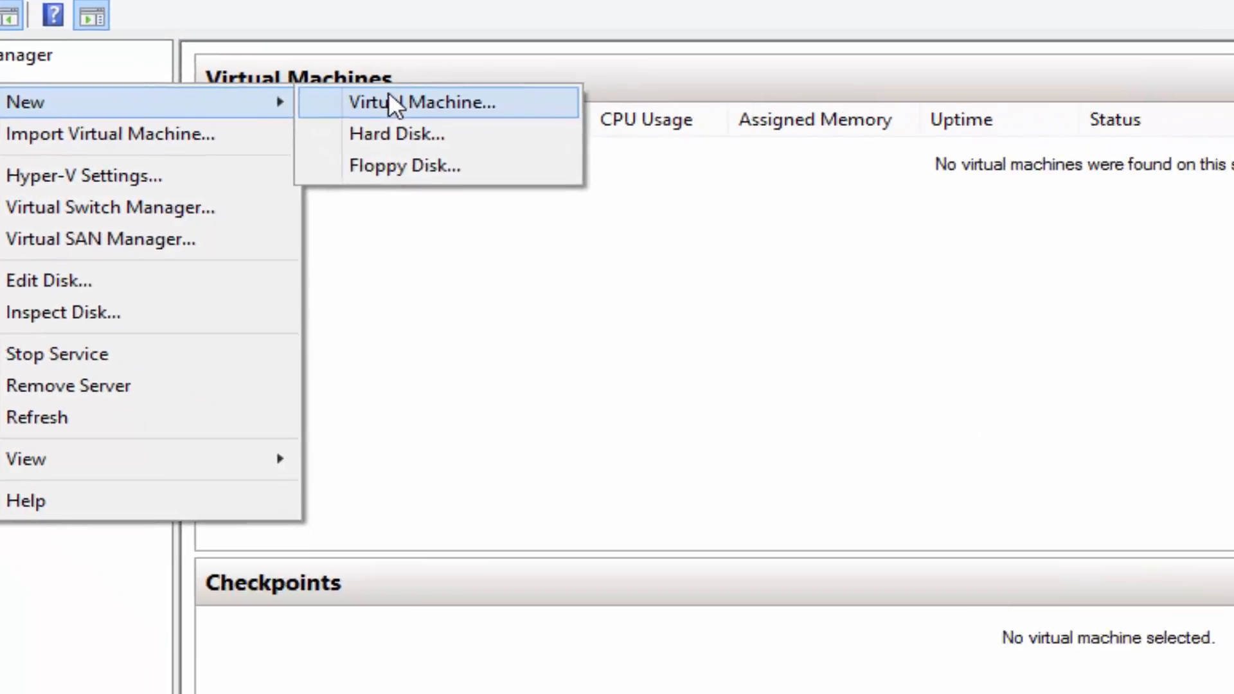
pyautogui.click(392, 103)
pyautogui.click(804, 622)
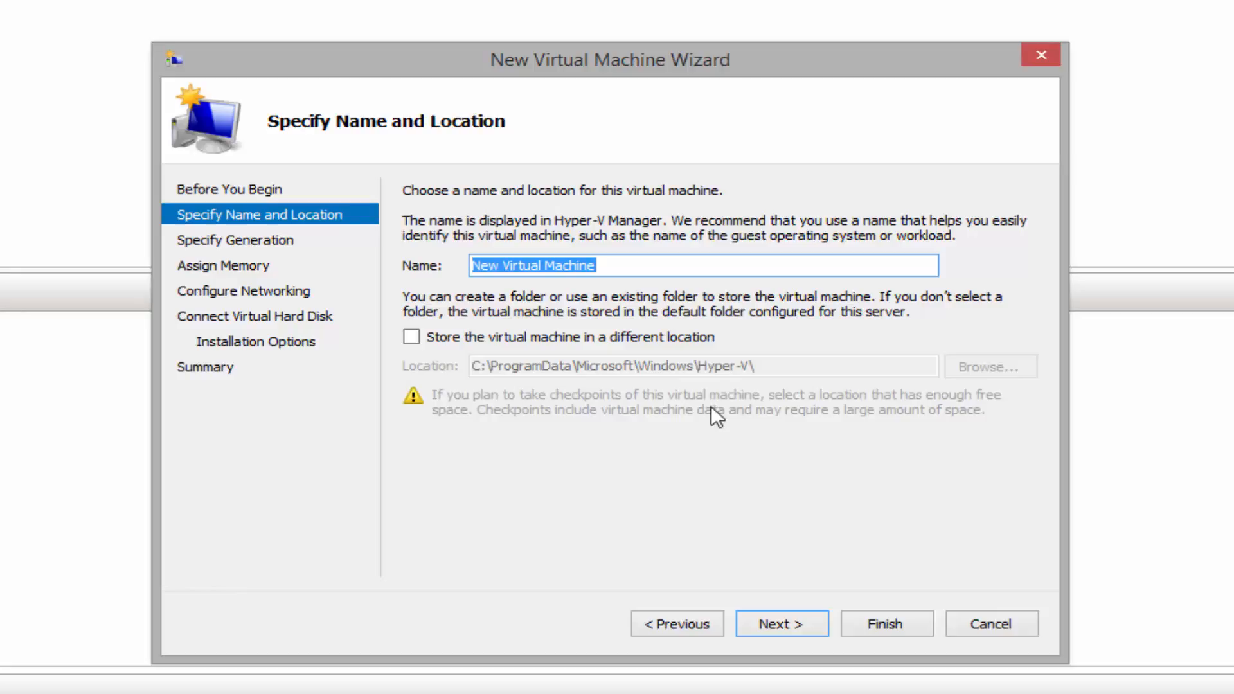
pyautogui.write('ServerA')
pyautogui.hotkey('ctrl', 'a')
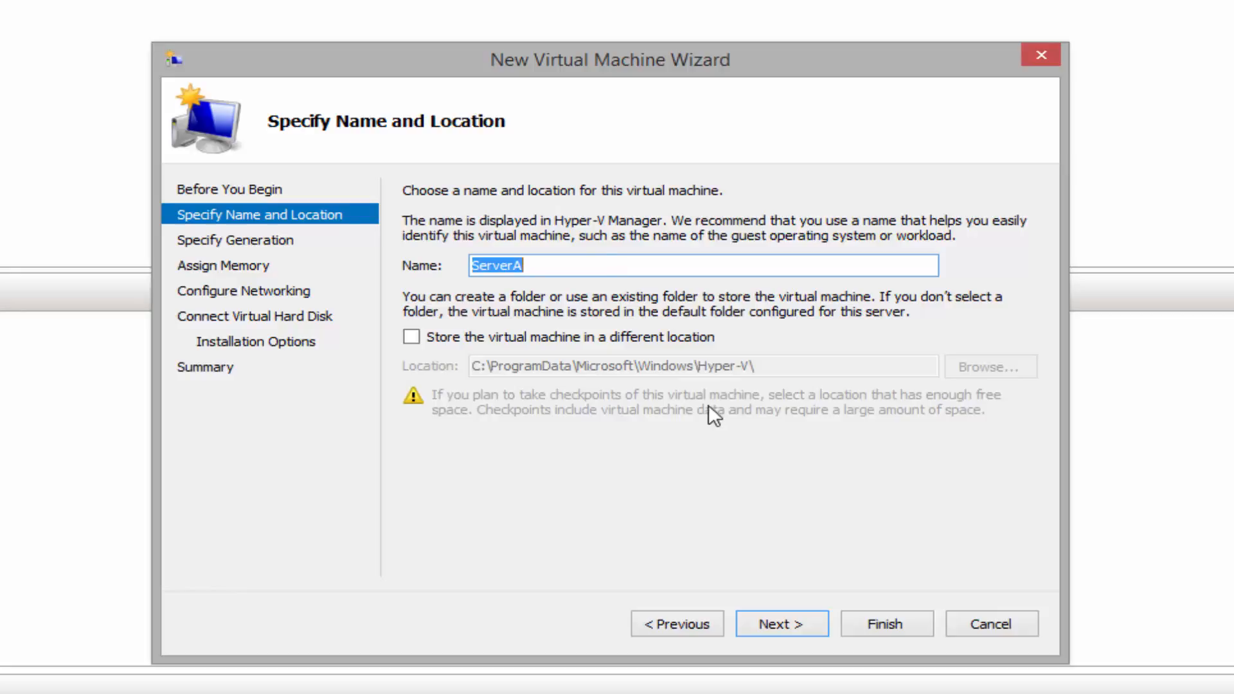
pyautogui.click(582, 266)
pyautogui.click(785, 624)
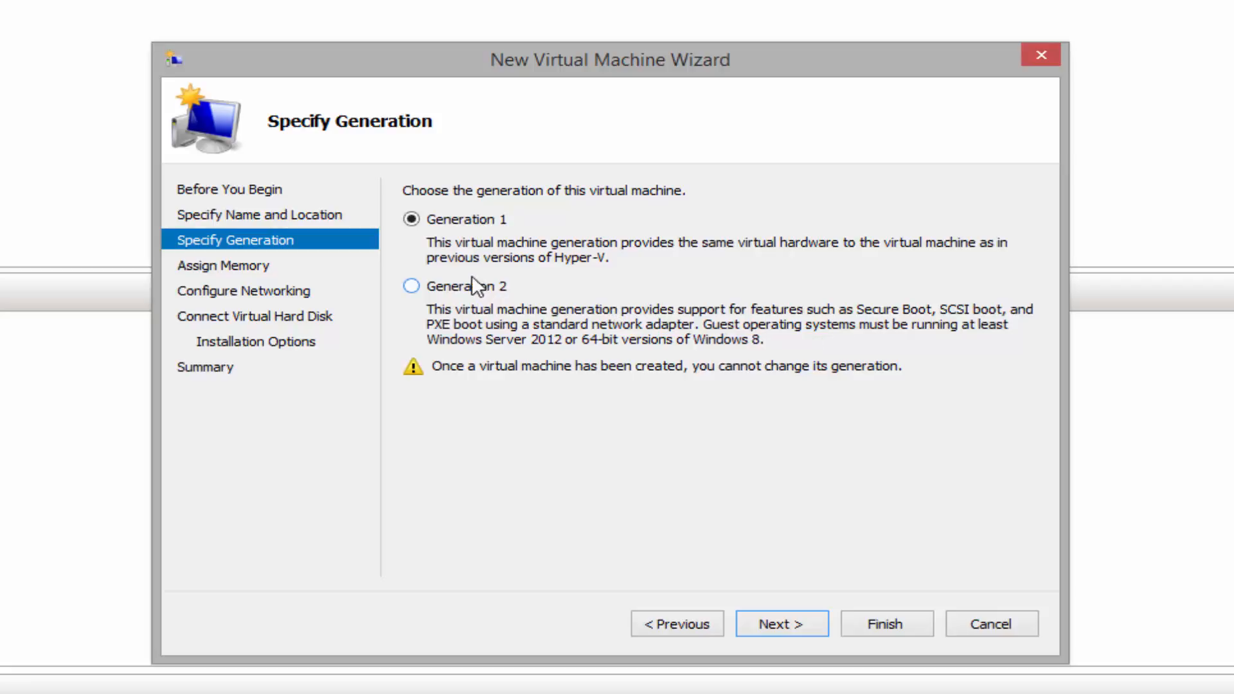
# Make ServerA a Generation 2 machine with 1536 MB startup memory
pyautogui.click(457, 283)
pyautogui.click(774, 624)
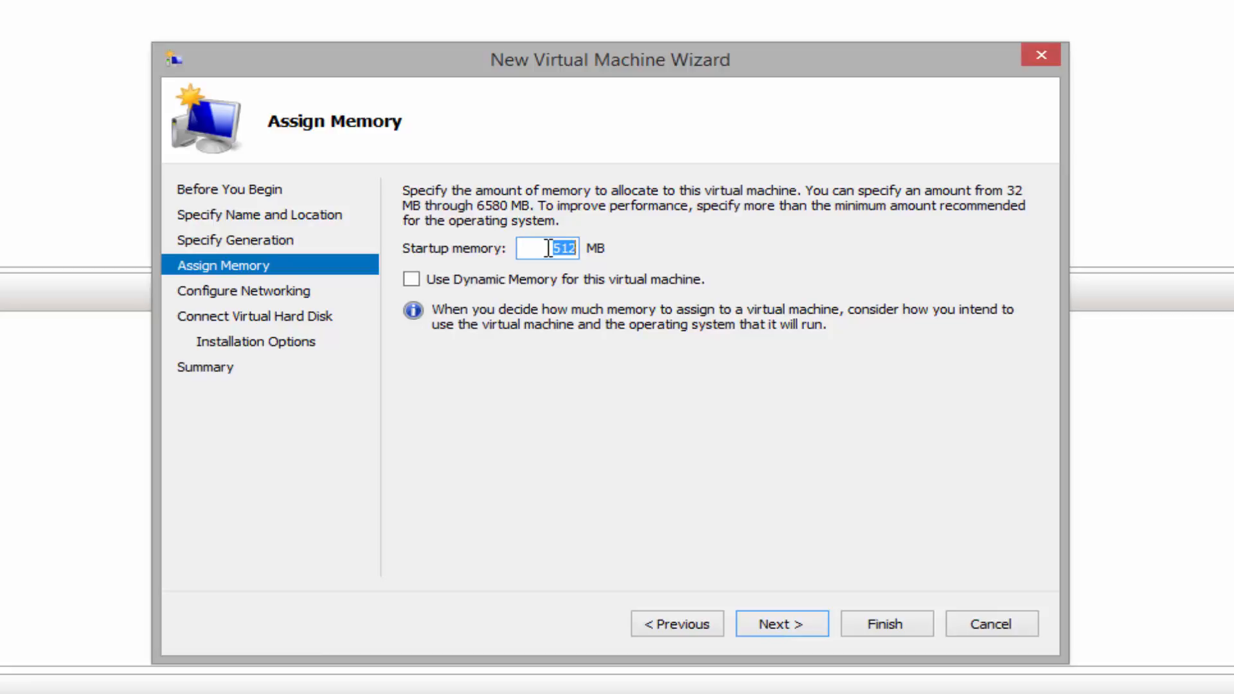
pyautogui.write('1536')
pyautogui.click(803, 625)
# Connect ServerA to the Internal network
pyautogui.click(595, 237)
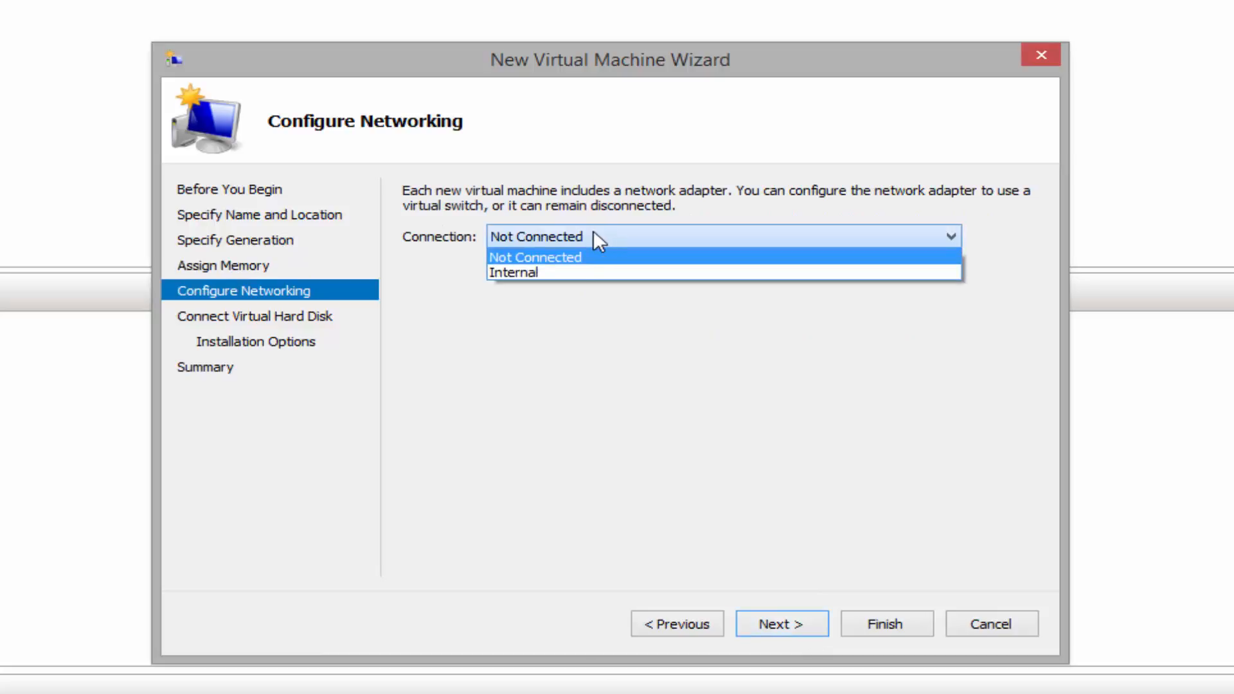
pyautogui.click(505, 271)
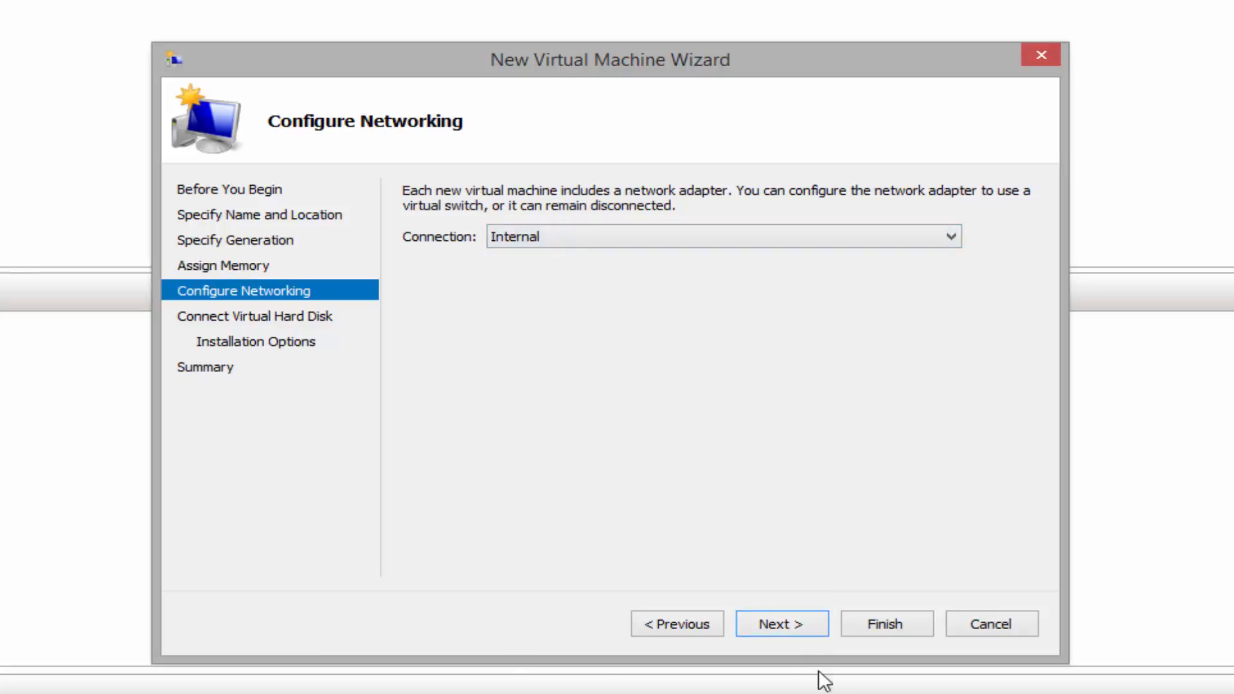
pyautogui.click(785, 628)
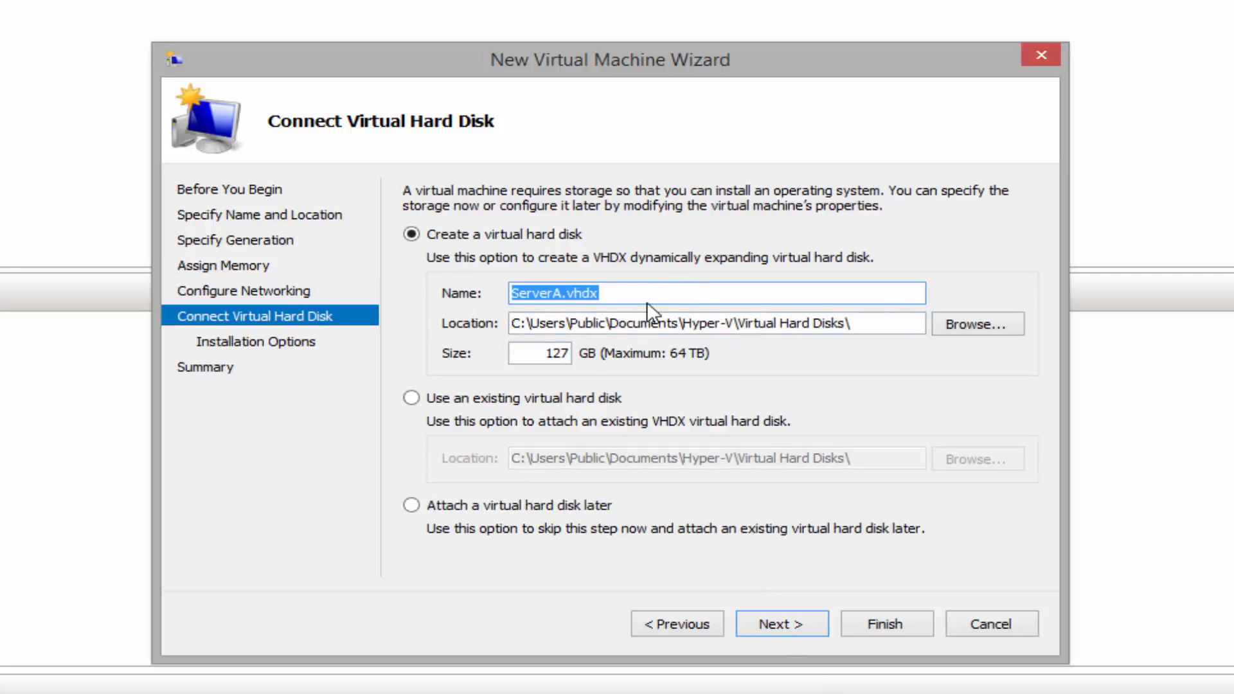
# Keep the default ServerA.vhdx disk, attach the Server 2012 R2 ISO as install media, and finish
pyautogui.click(795, 623)
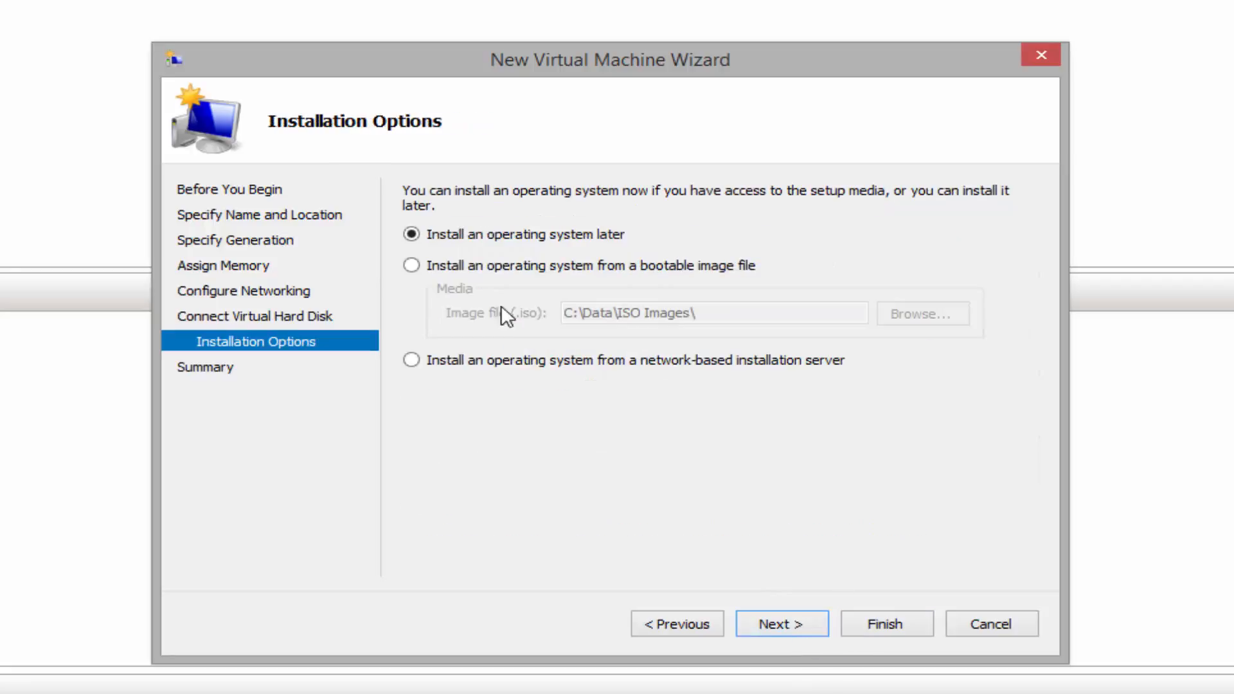
pyautogui.click(460, 273)
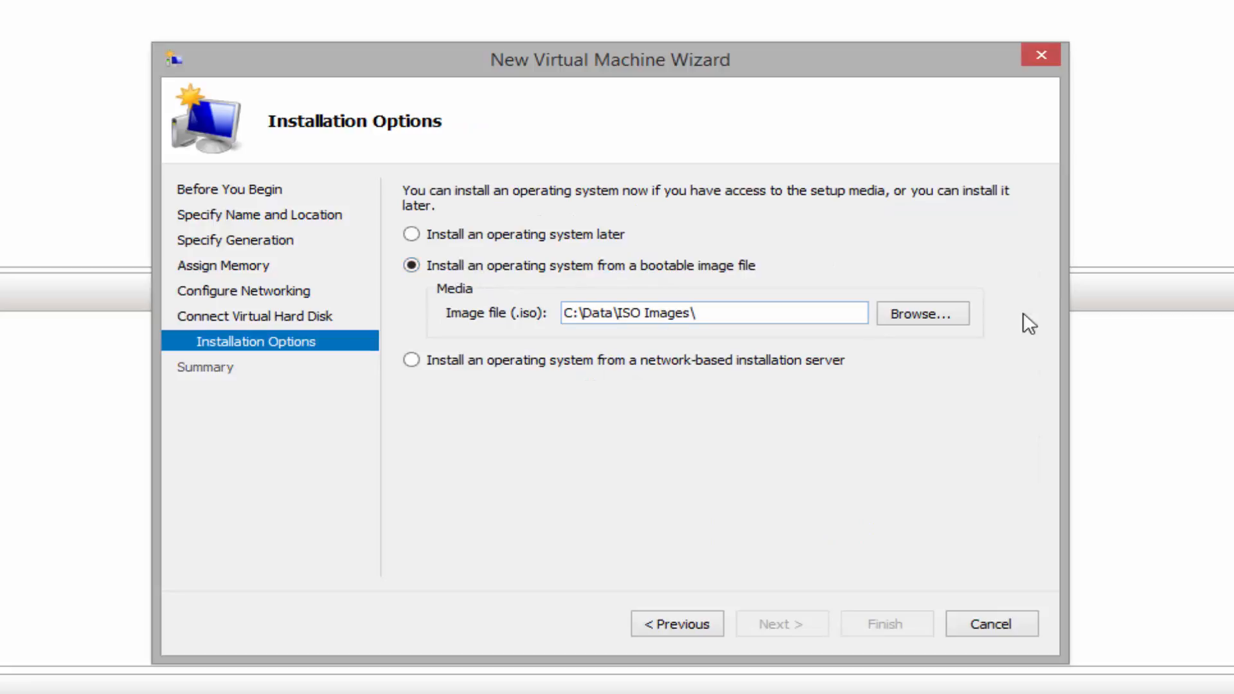
pyautogui.click(920, 313)
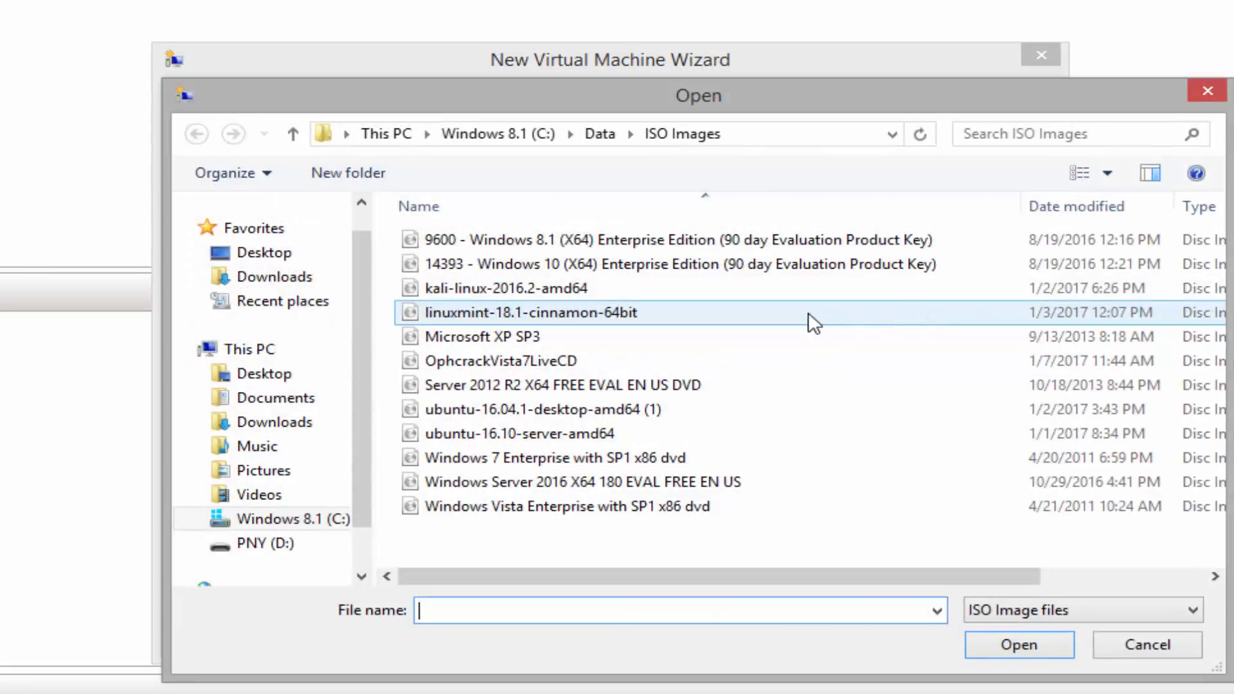
pyautogui.click(511, 384)
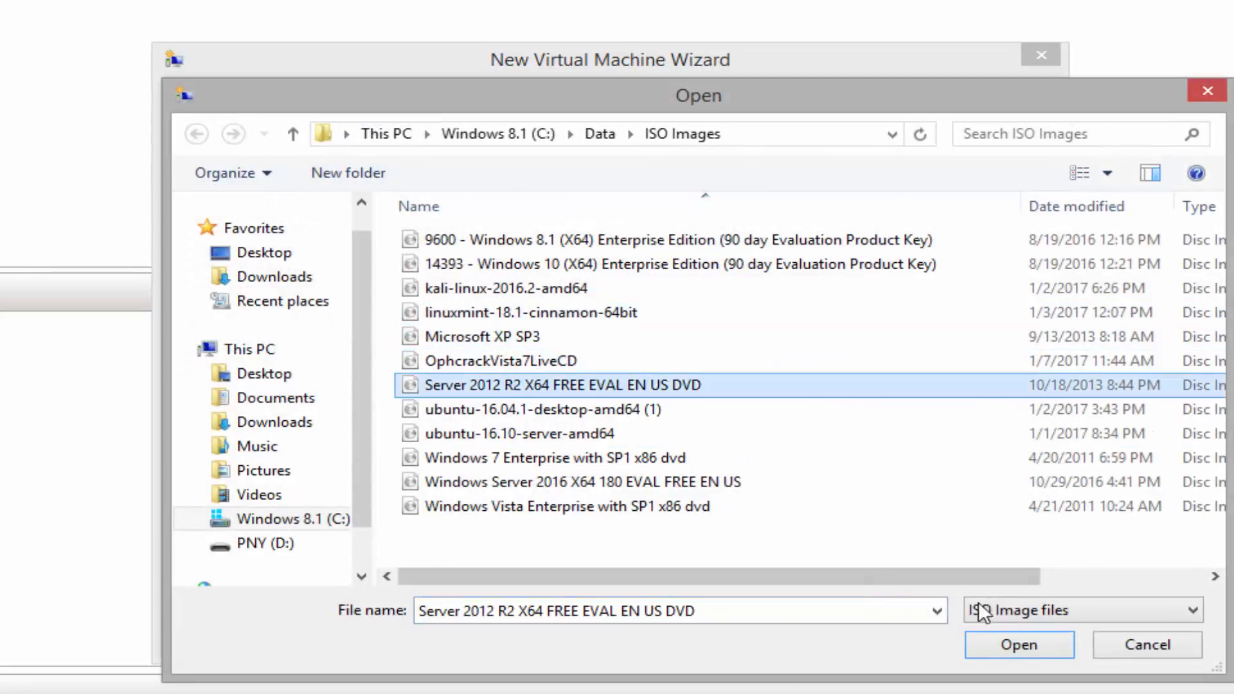
pyautogui.click(999, 648)
pyautogui.click(796, 623)
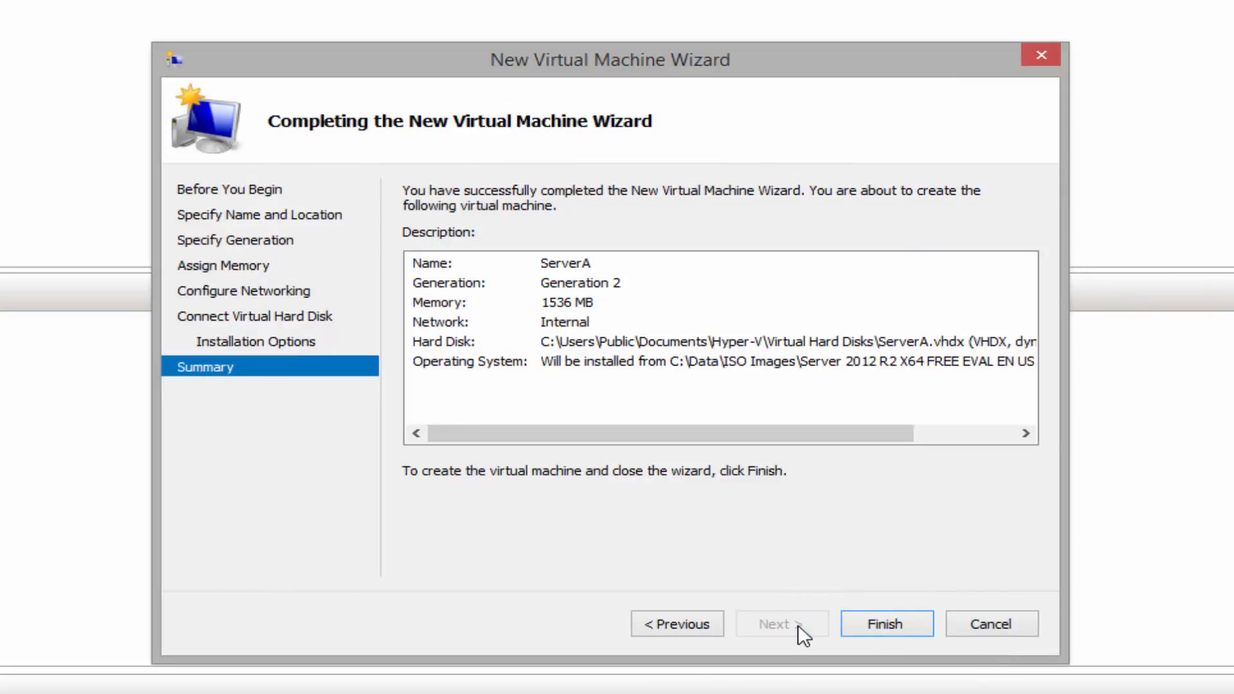
pyautogui.click(887, 624)
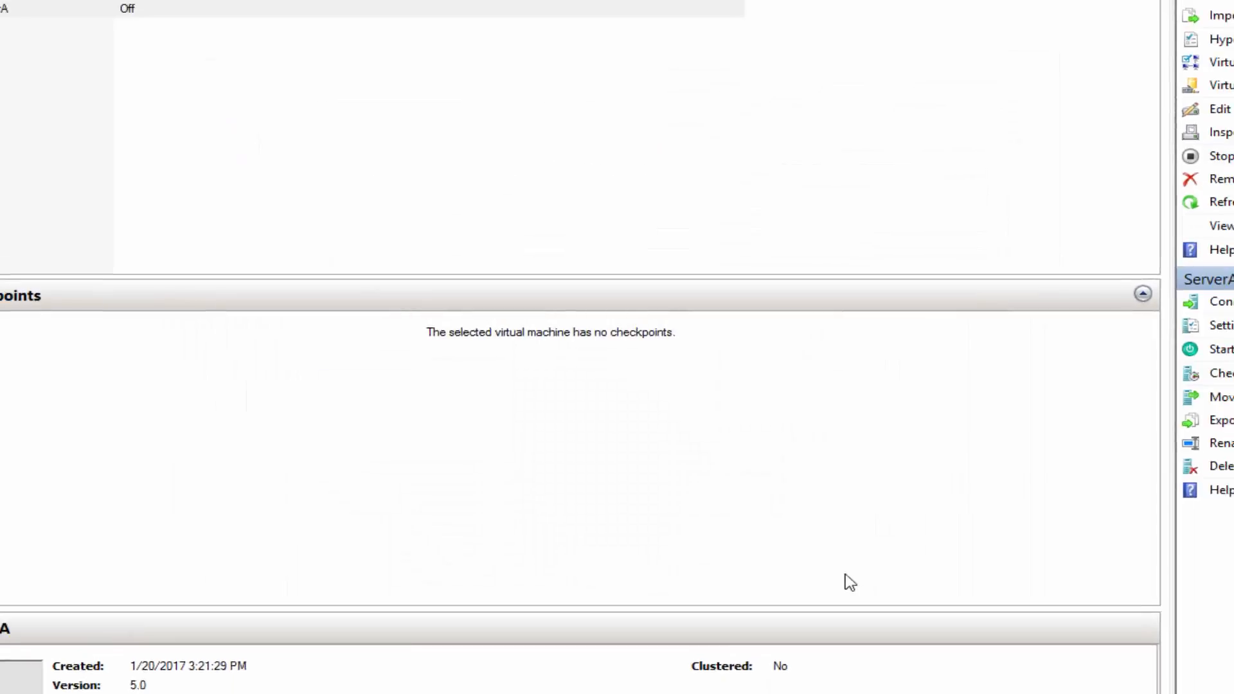
# Start another new virtual machine on the IBM host and name it ServerB
pyautogui.rightClick(41, 70)
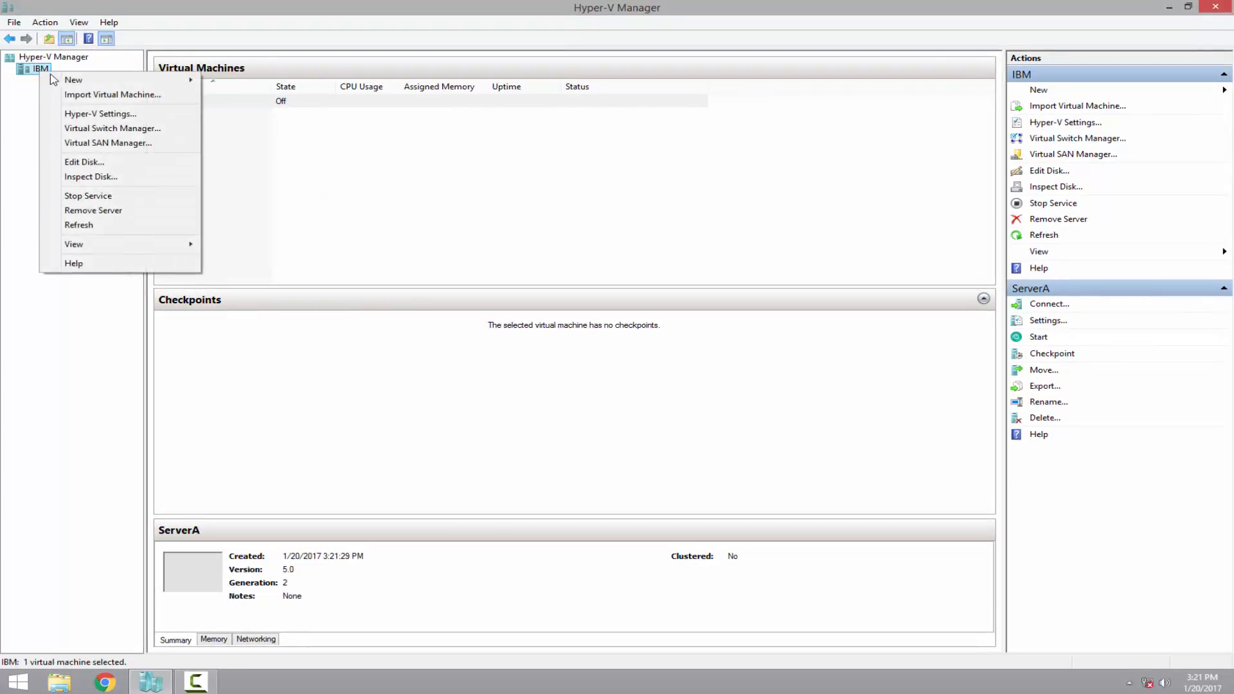
pyautogui.moveTo(54, 79)
pyautogui.click(248, 81)
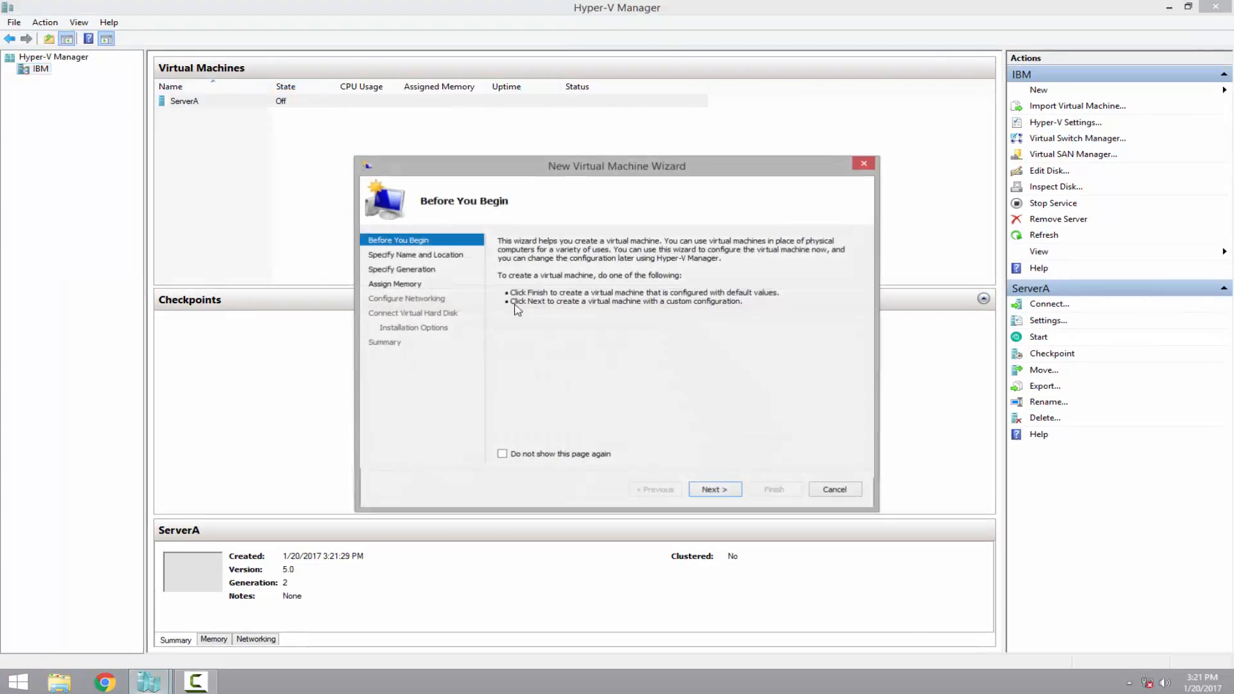
pyautogui.click(718, 492)
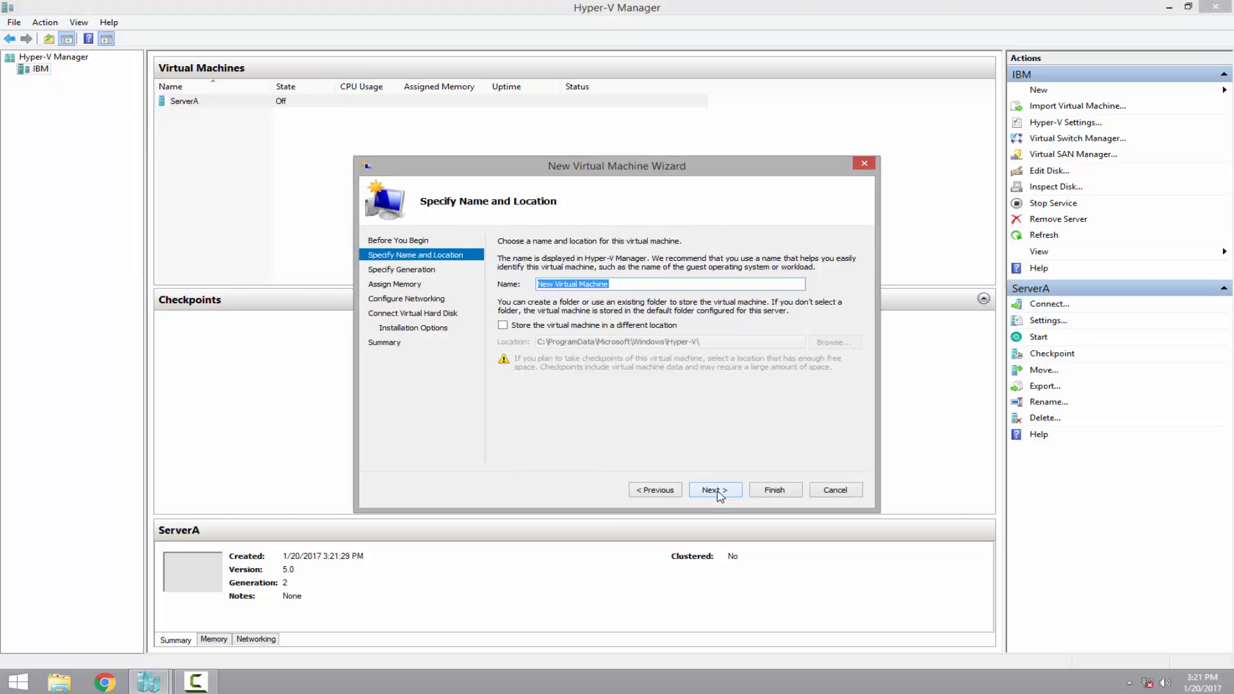
pyautogui.write('ServerA')
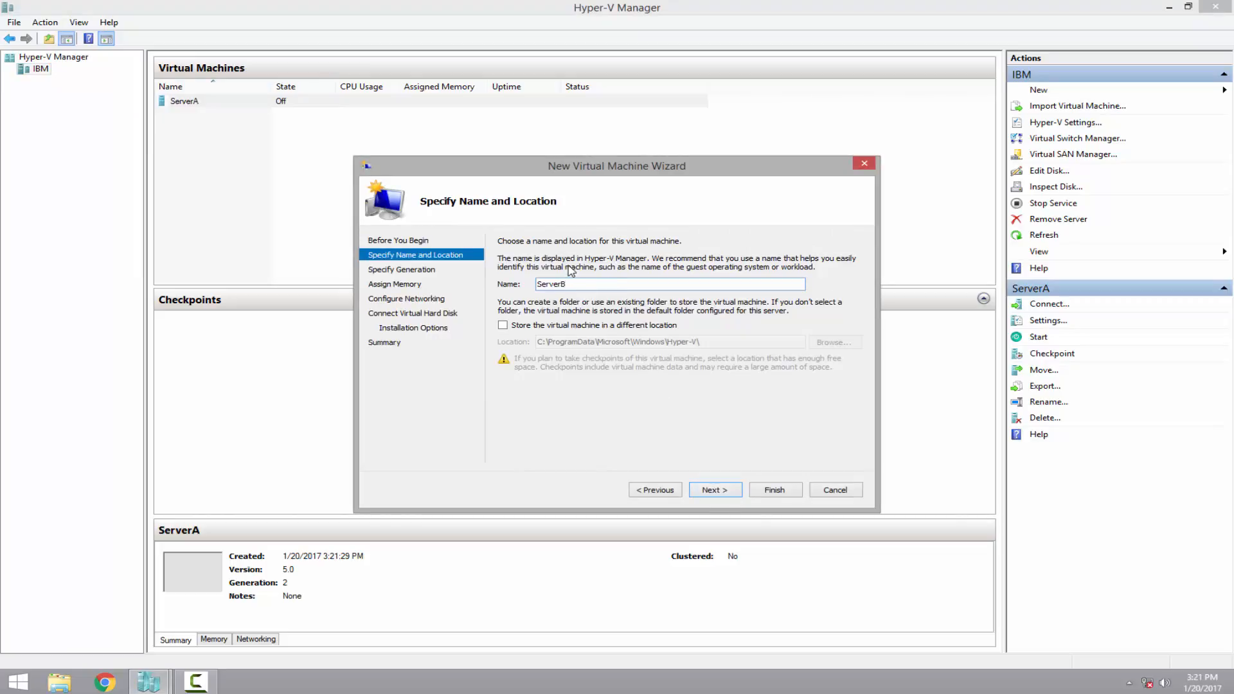
pyautogui.click(712, 493)
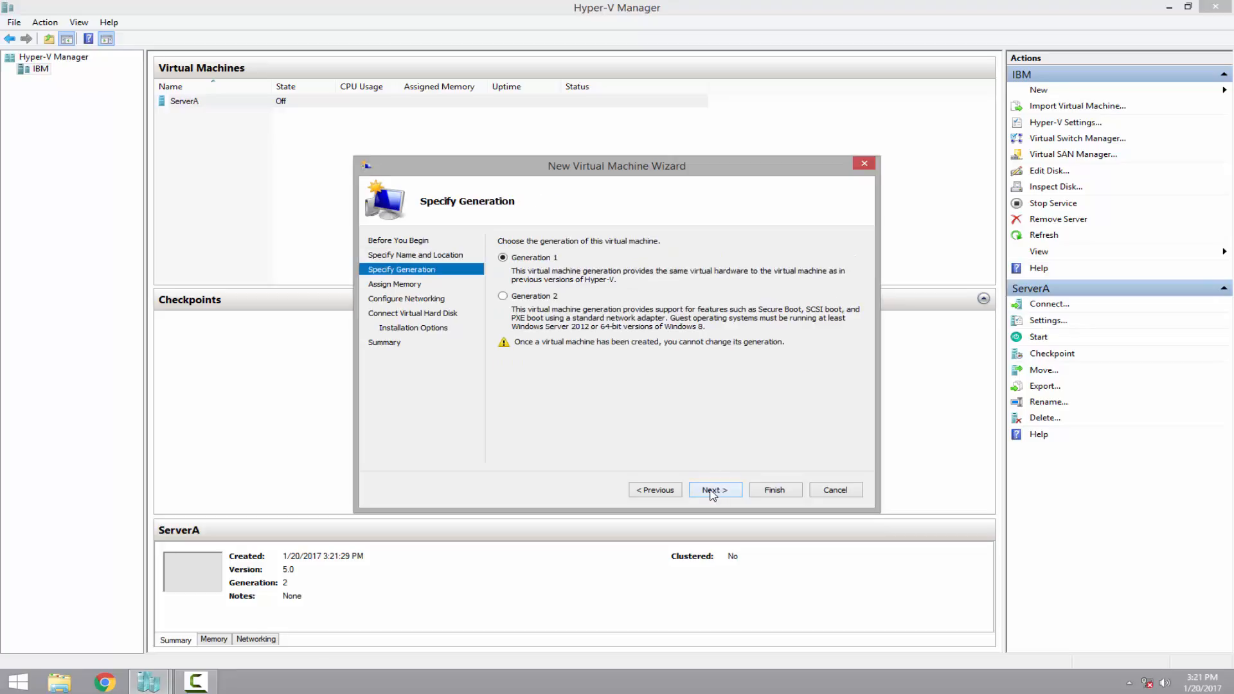
# Give ServerB 1536 MB startup memory and connect it to the Internal network
pyautogui.click(714, 489)
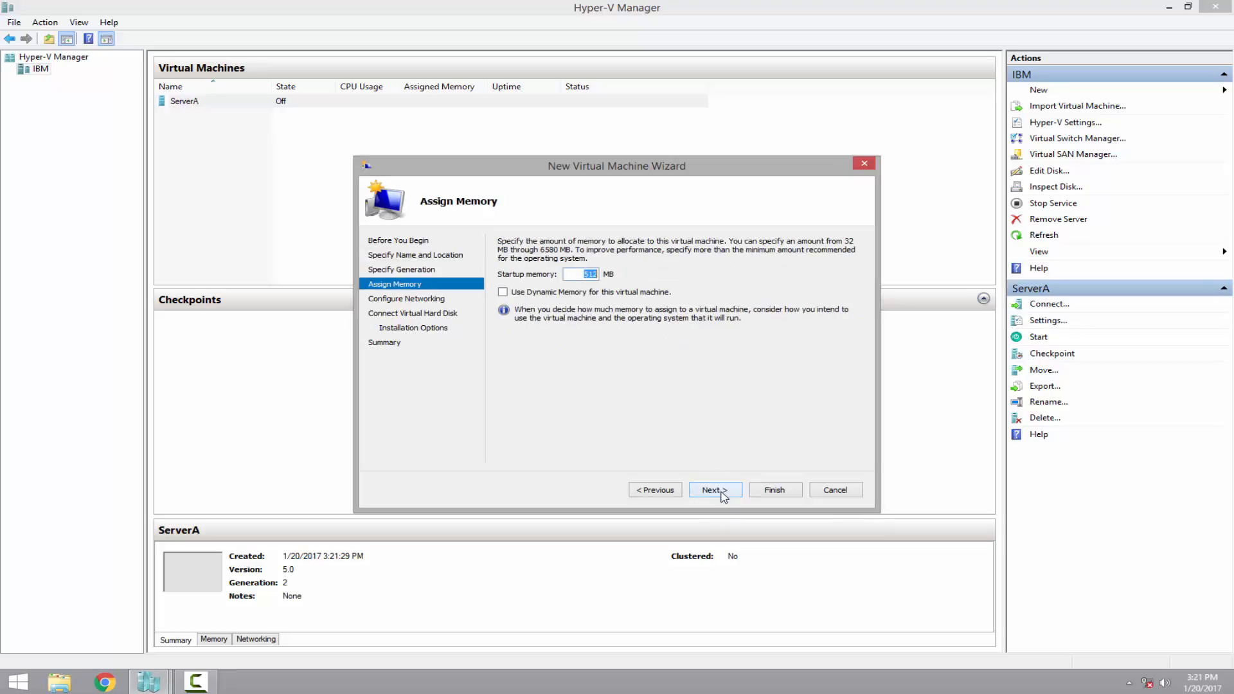
pyautogui.write('15')
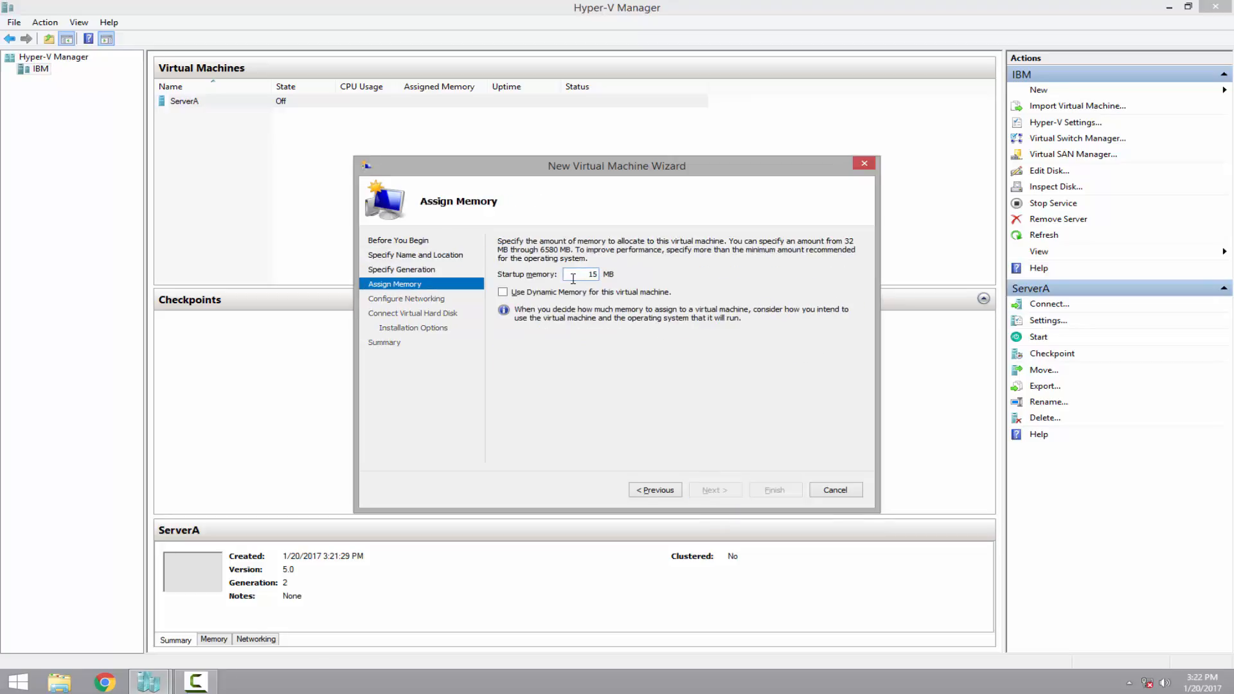
pyautogui.write('36')
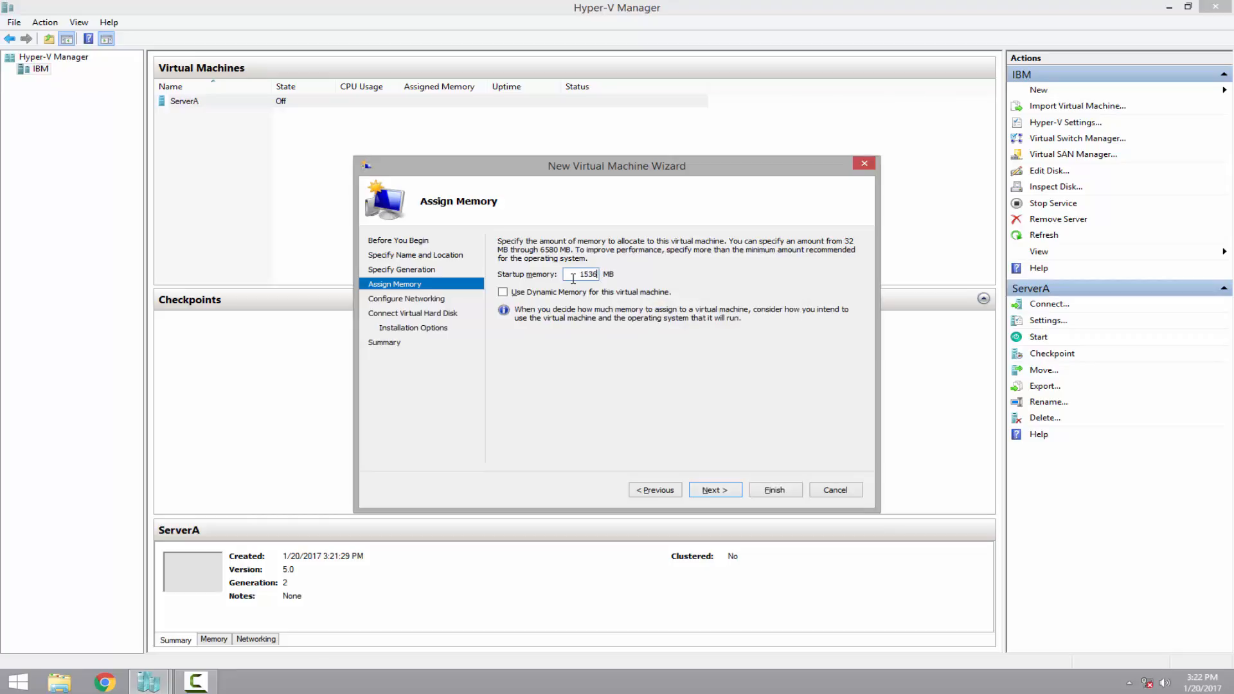
pyautogui.click(723, 491)
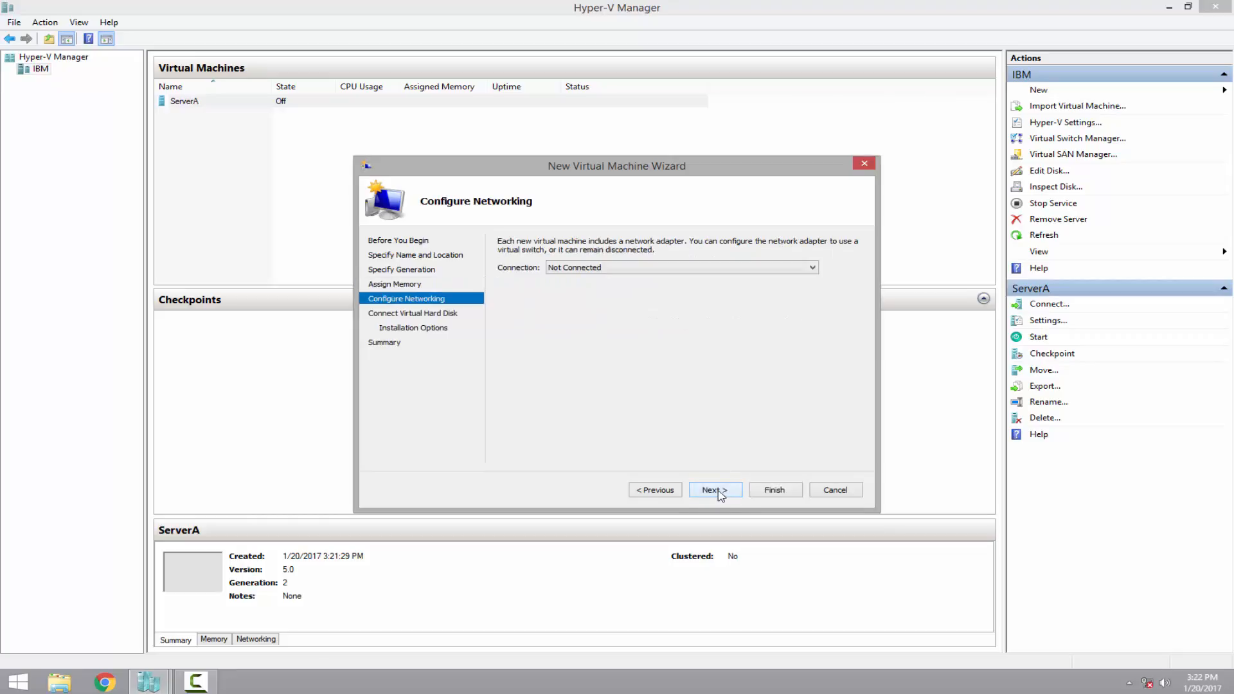
pyautogui.click(617, 269)
pyautogui.click(618, 287)
pyautogui.click(714, 491)
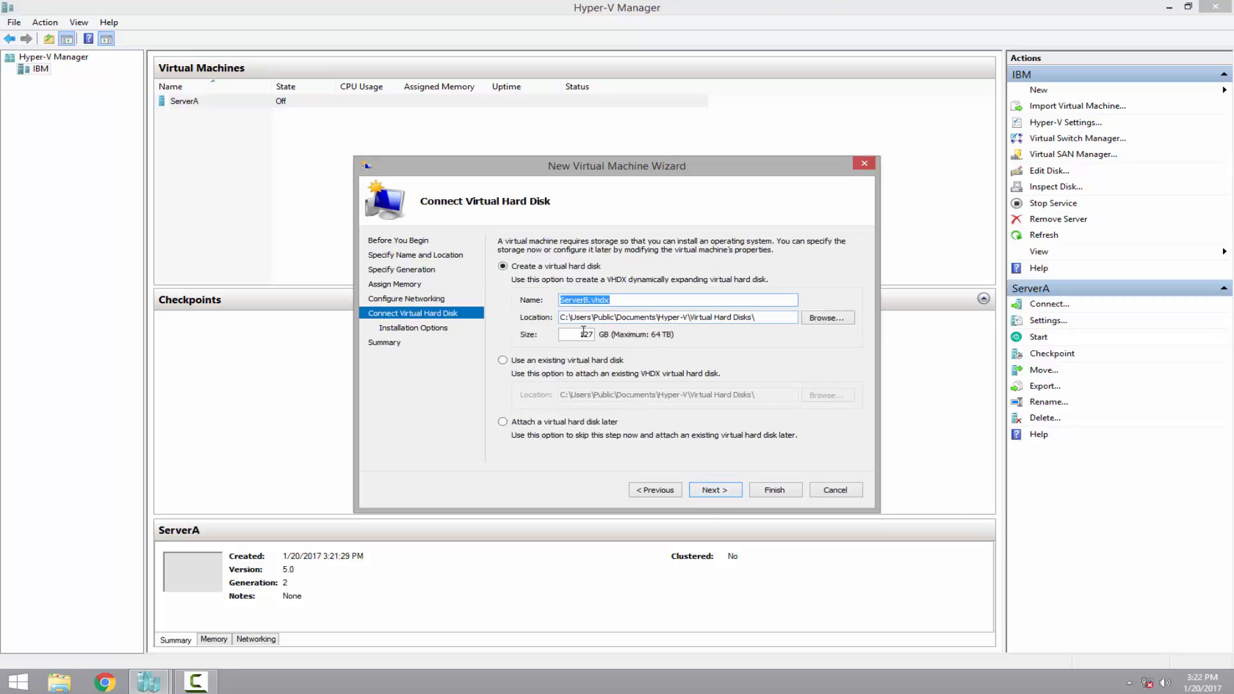
# Keep ServerB's default disk, attach the Server 2012 R2 ISO, and create the machine
pyautogui.click(714, 491)
pyautogui.click(523, 285)
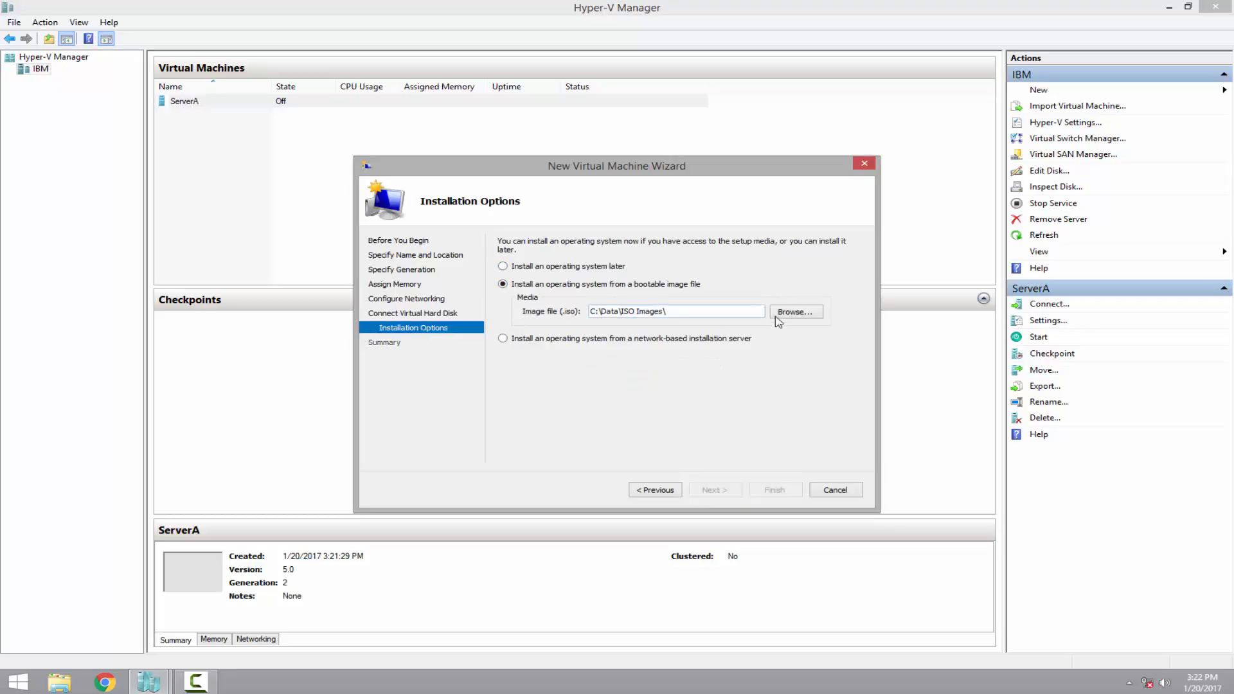
pyautogui.click(794, 312)
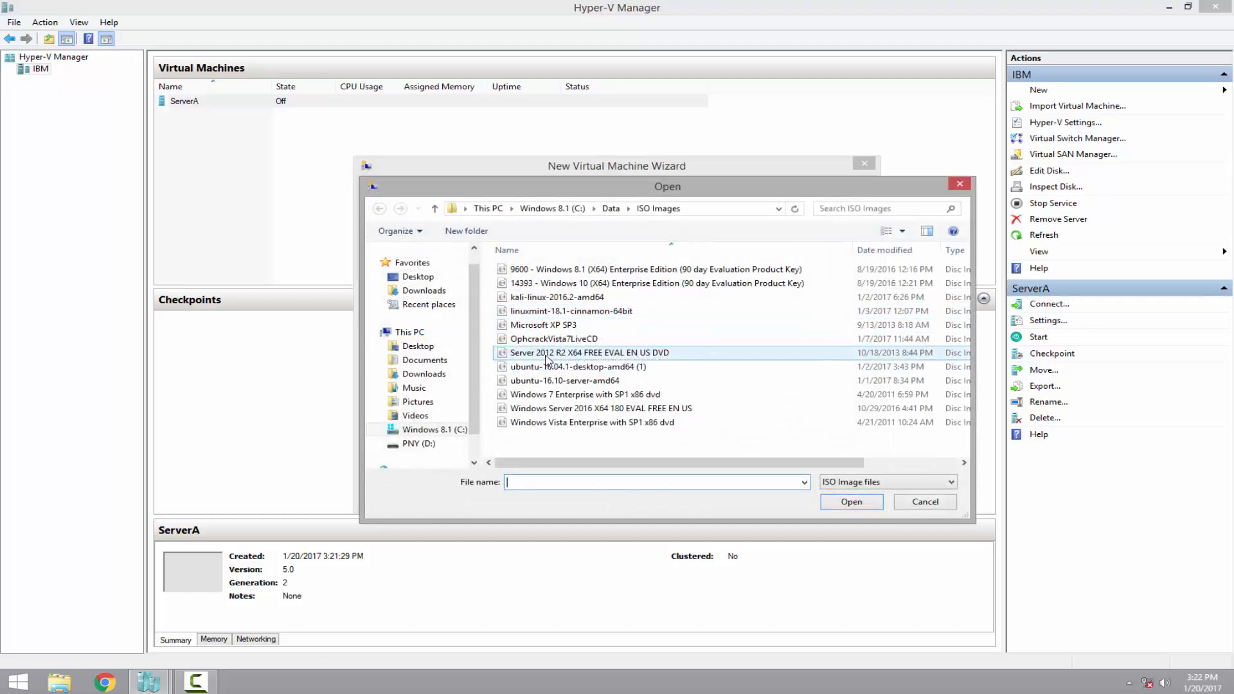
pyautogui.click(546, 355)
pyautogui.click(852, 501)
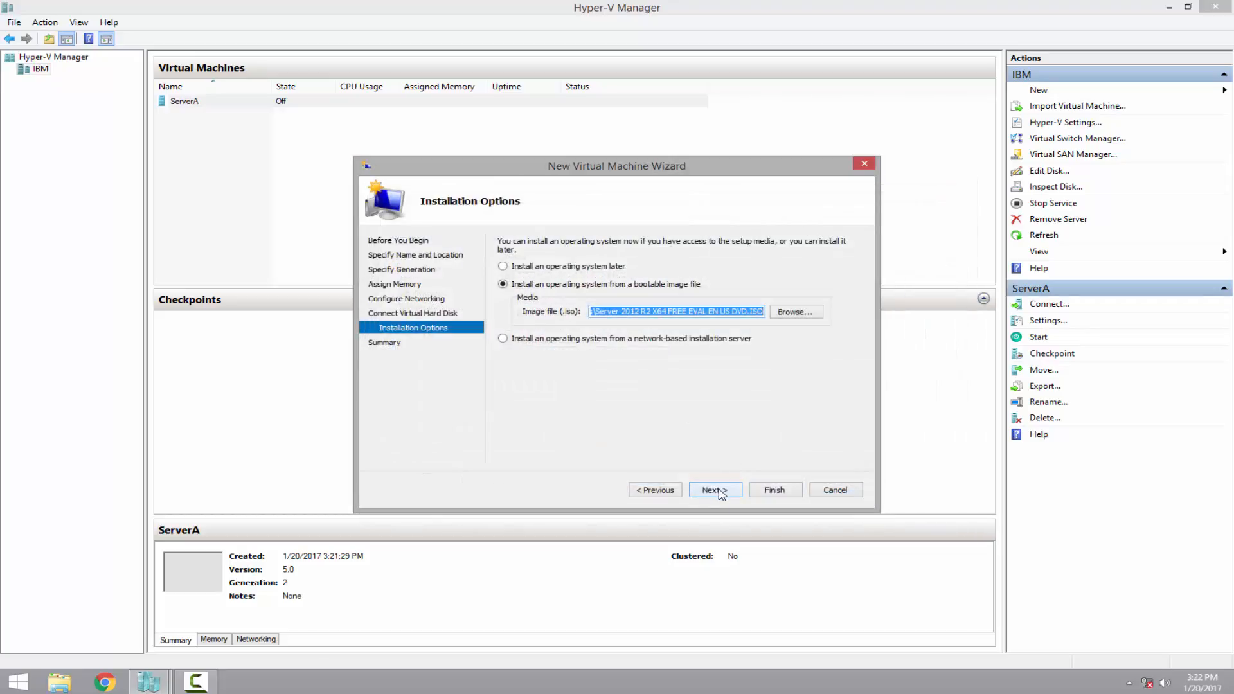
pyautogui.click(779, 492)
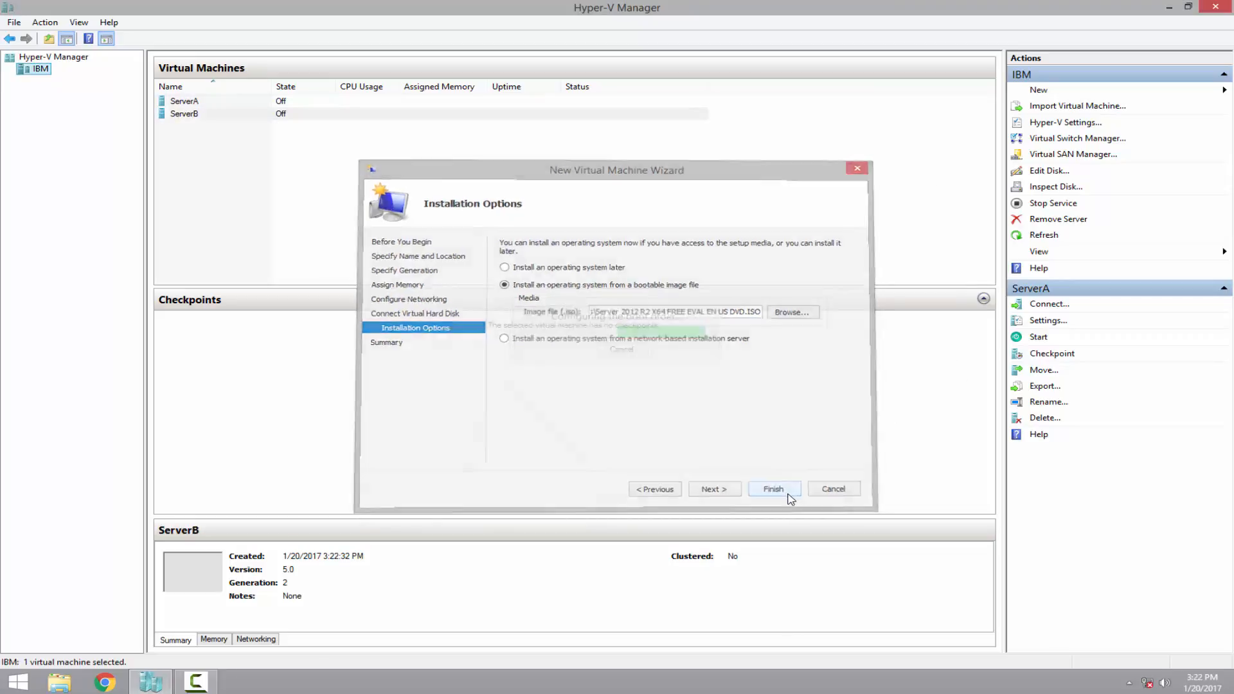
# Start a third new virtual machine on the IBM host and name it ServerC
pyautogui.rightClick(45, 73)
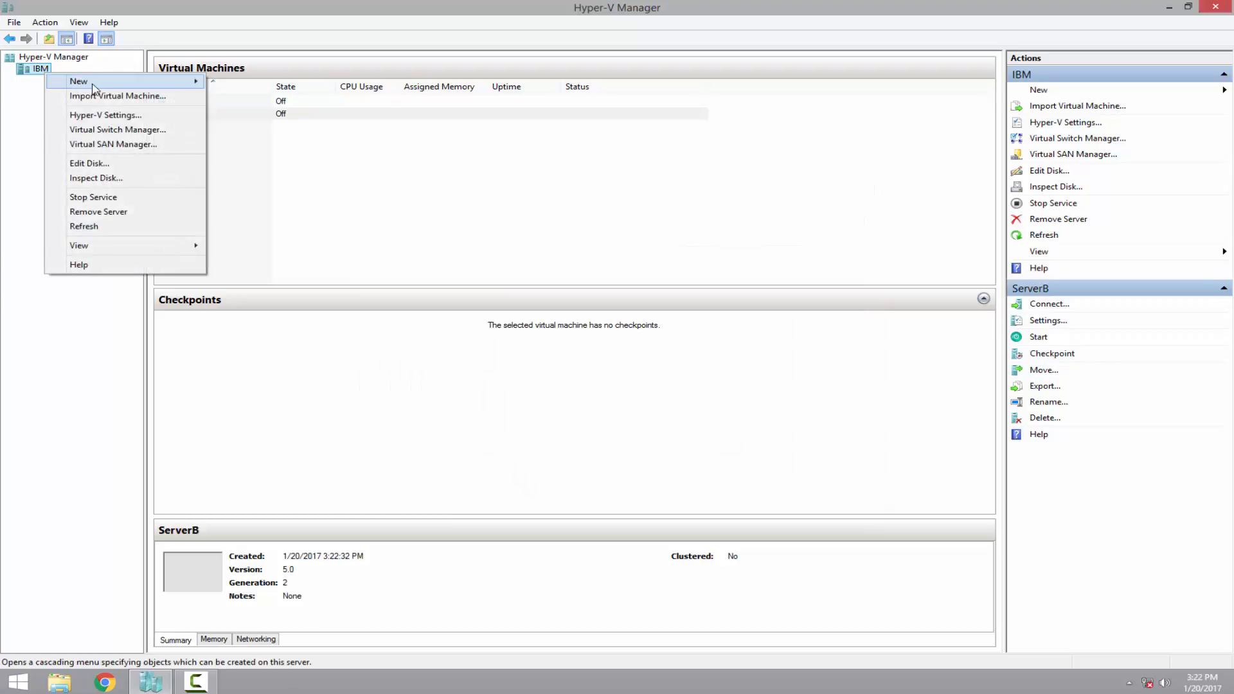
pyautogui.moveTo(93, 84)
pyautogui.click(258, 82)
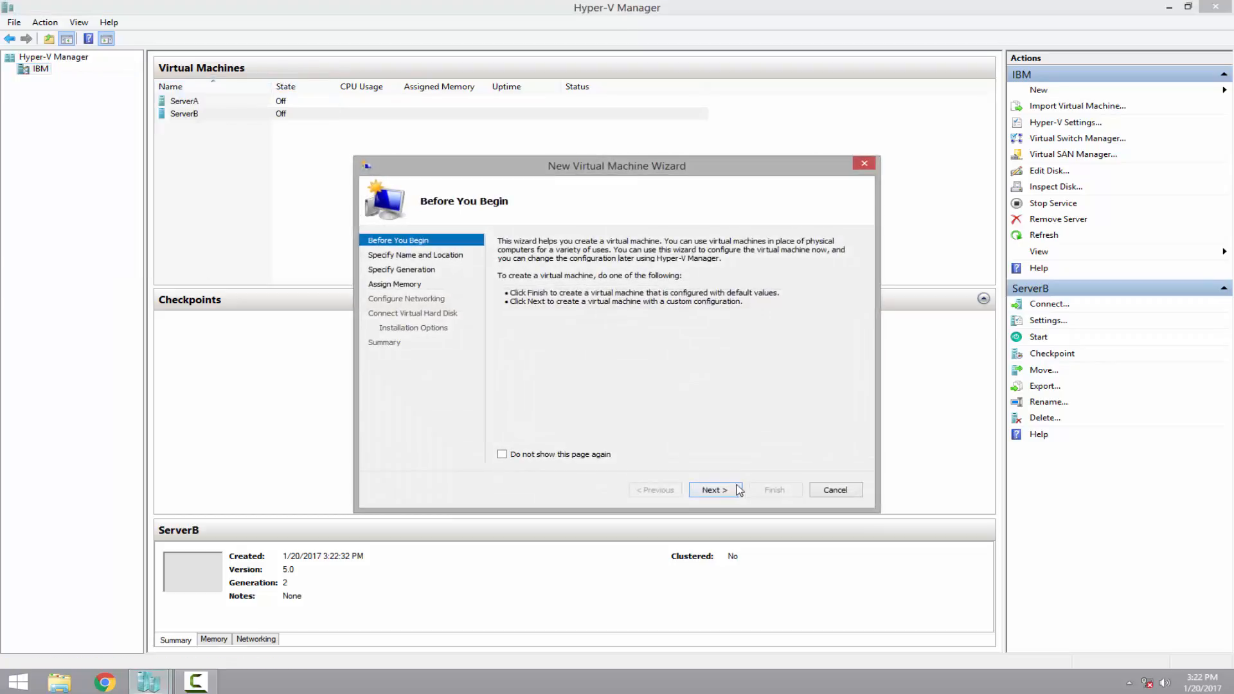
pyautogui.click(723, 493)
pyautogui.write('ServerA')
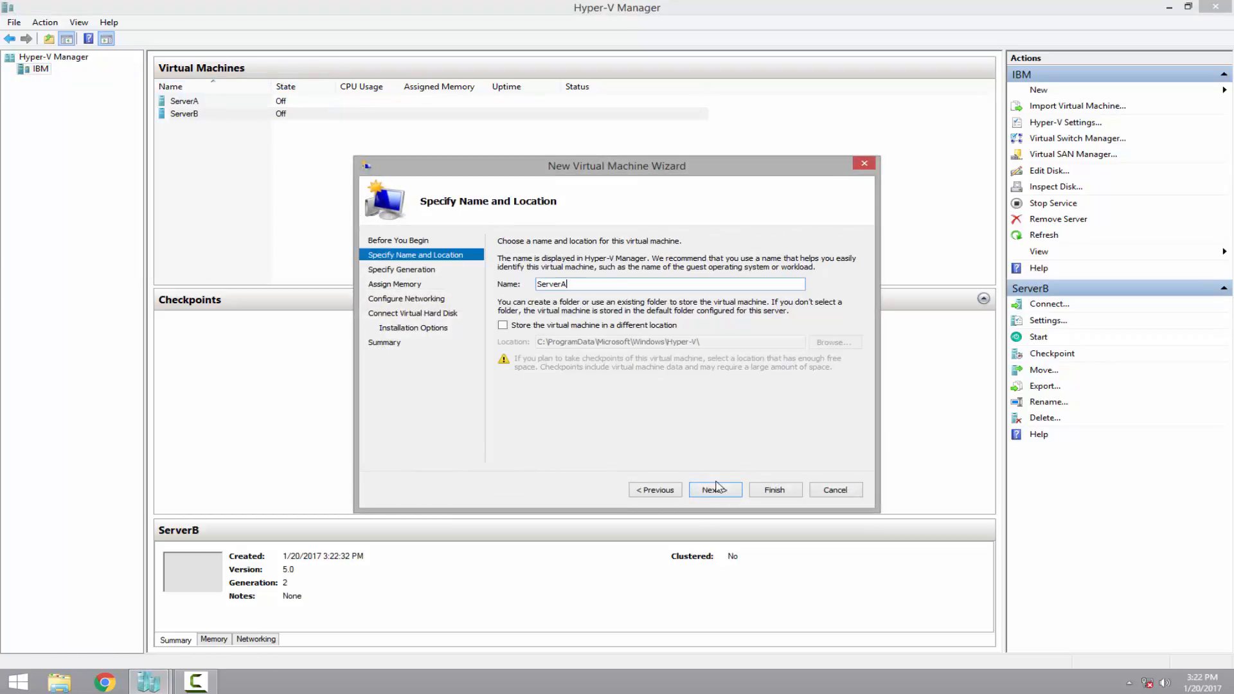
pyautogui.click(714, 488)
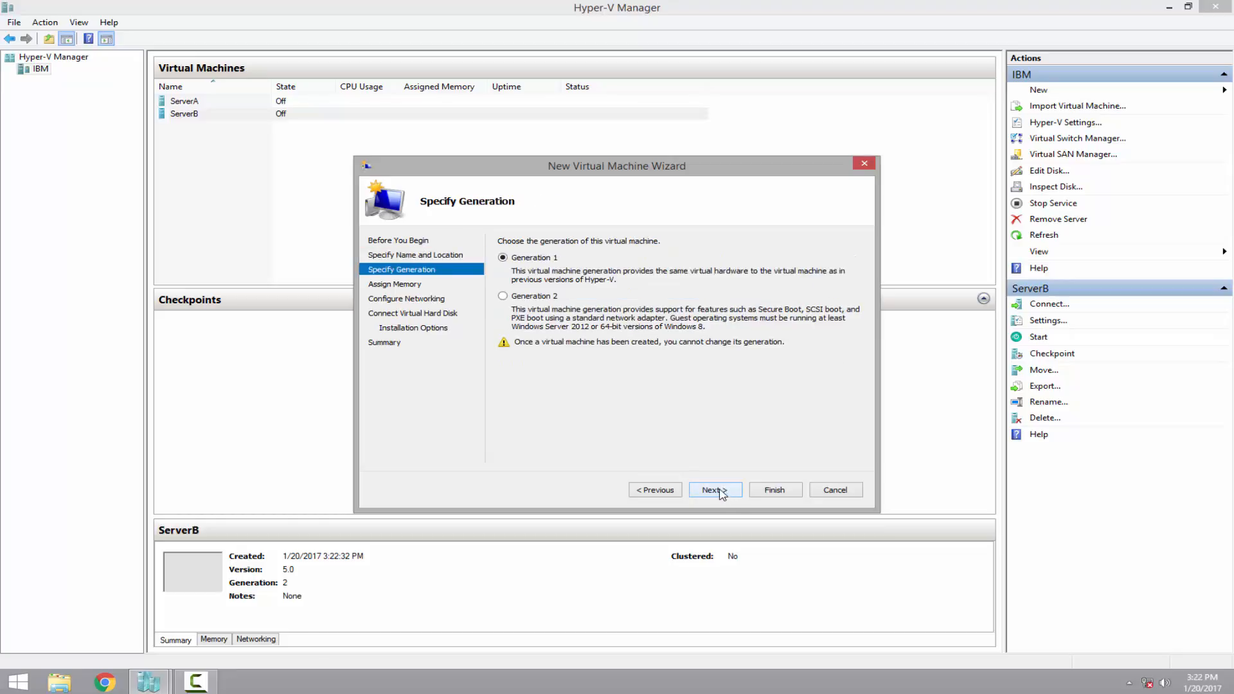
# Make ServerC Generation 2 with 1536 MB memory on the Internal switch
pyautogui.click(540, 297)
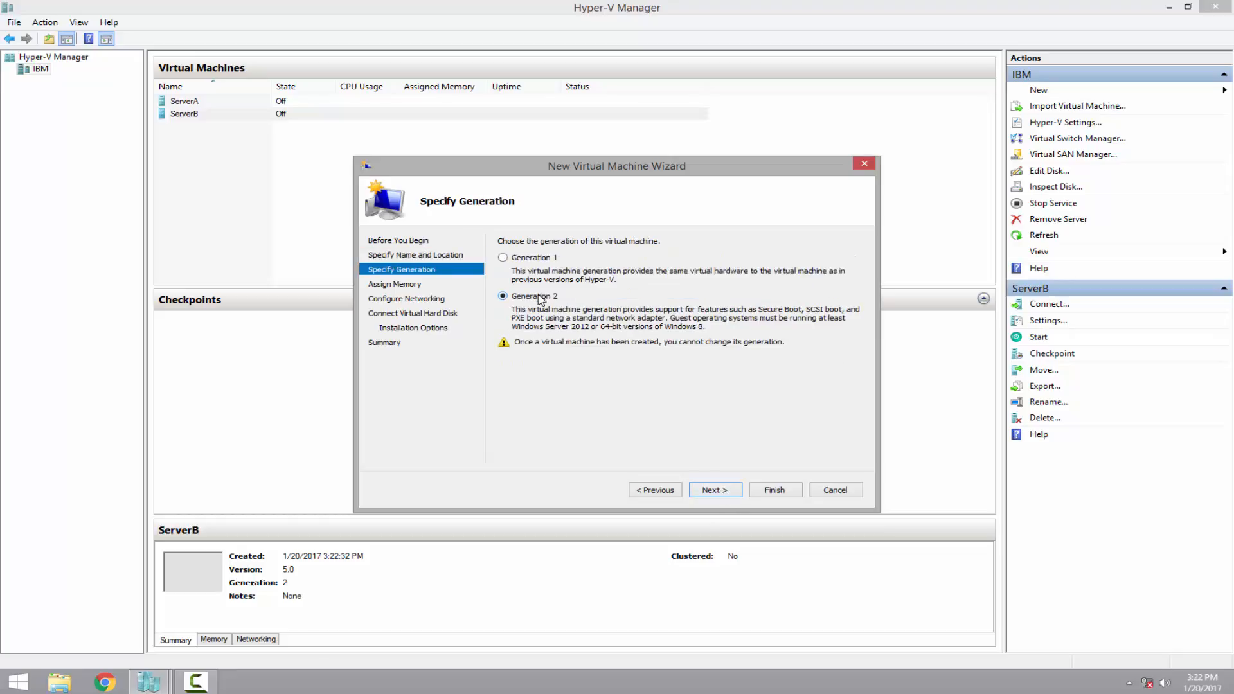
pyautogui.click(728, 491)
pyautogui.write('1536')
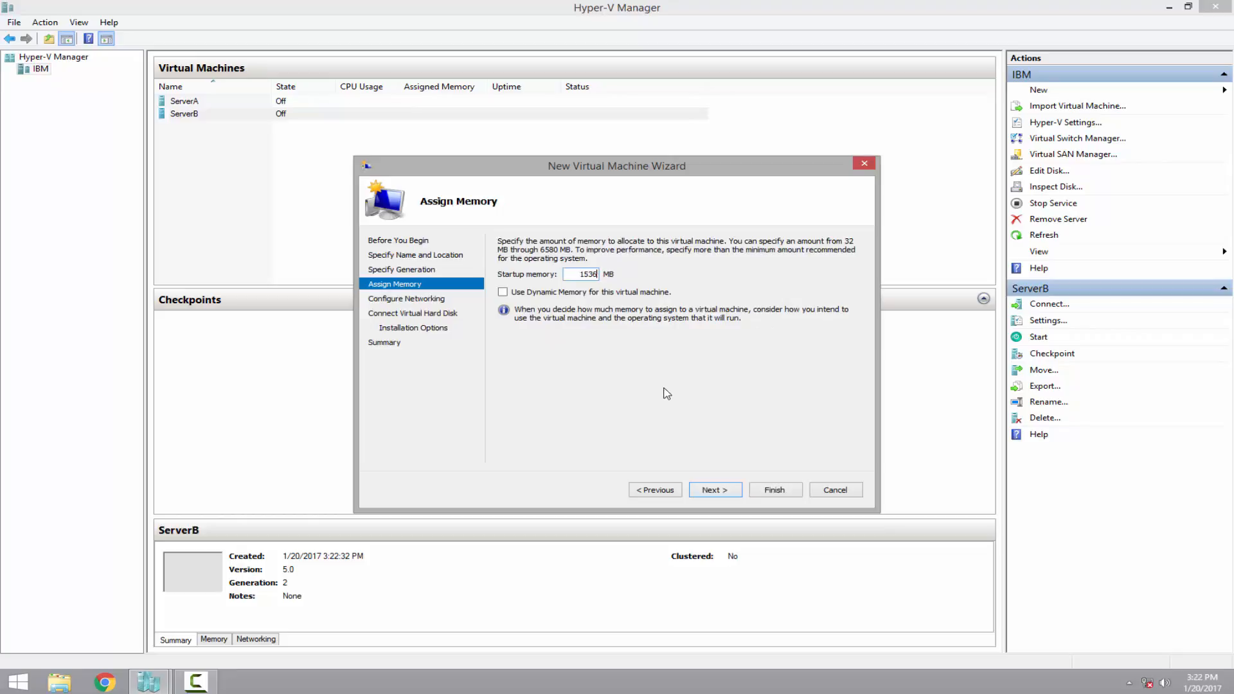
pyautogui.click(711, 489)
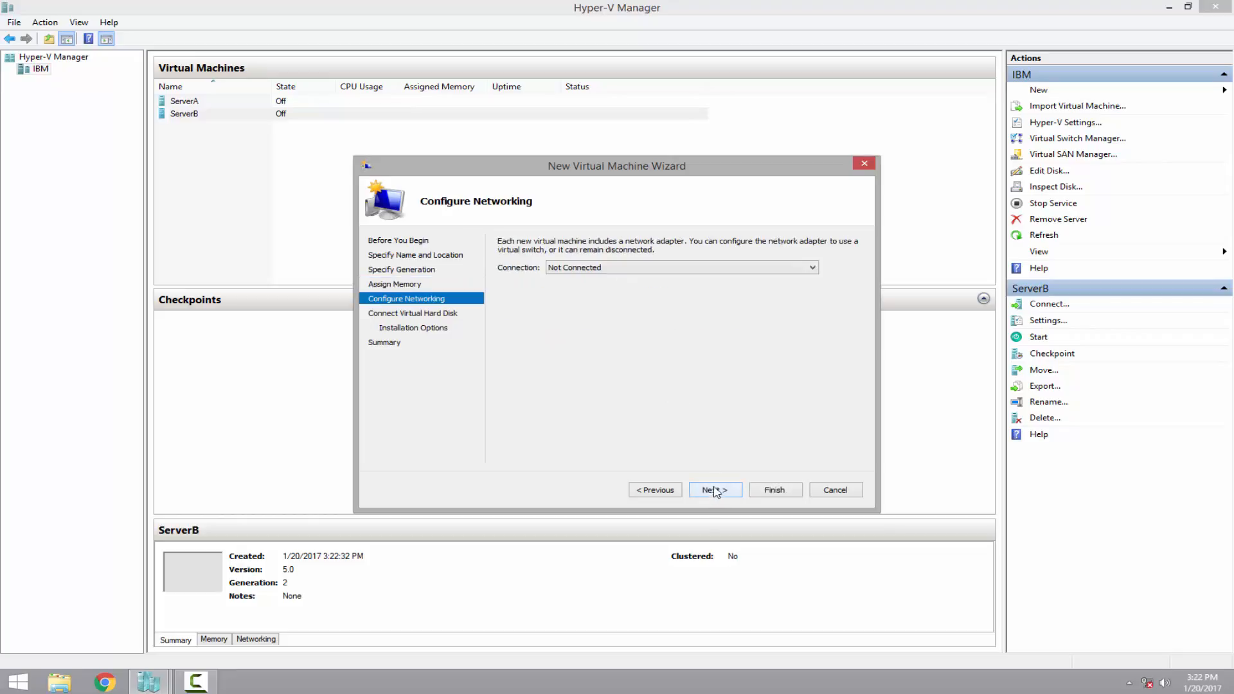
pyautogui.click(604, 266)
pyautogui.click(603, 287)
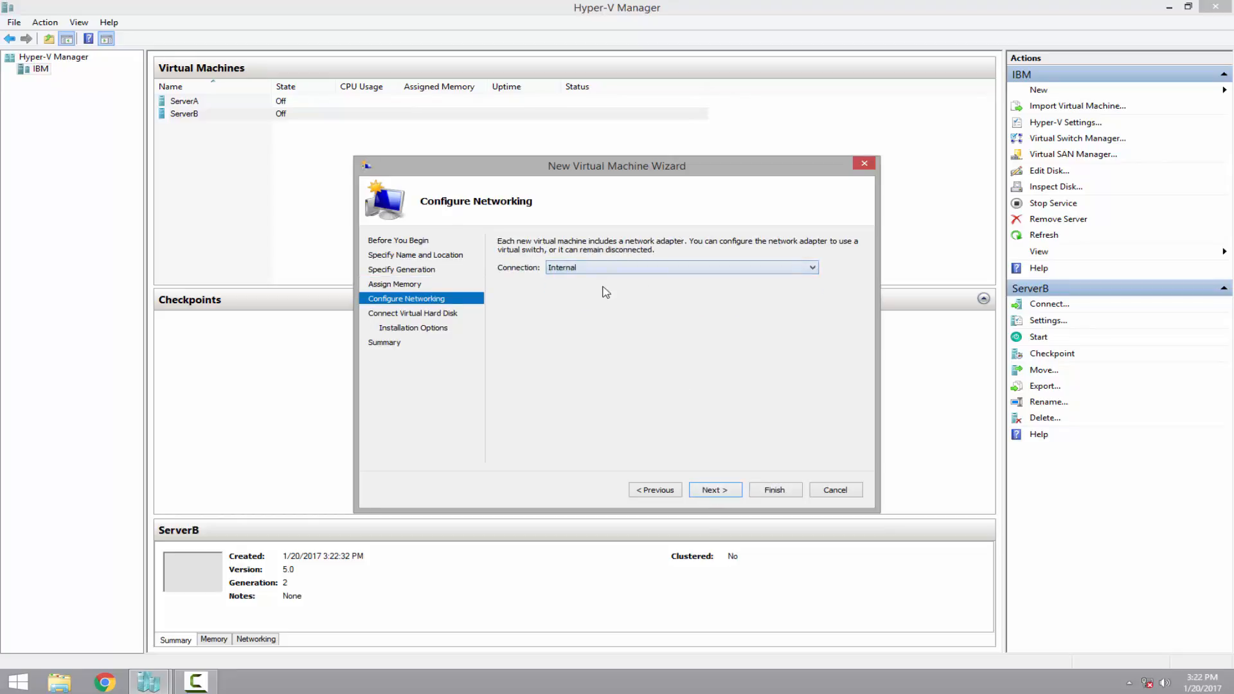
pyautogui.click(716, 492)
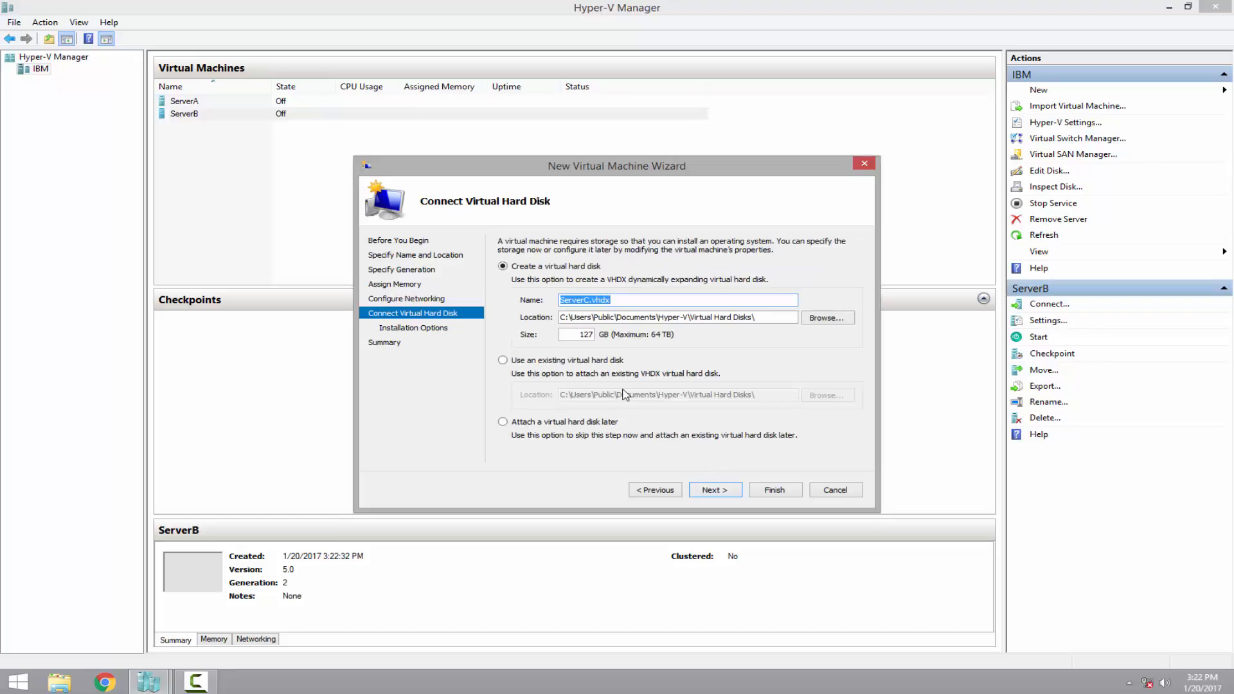
# Keep ServerC's default disk, attach the Server 2012 R2 ISO, and create the machine
pyautogui.click(714, 491)
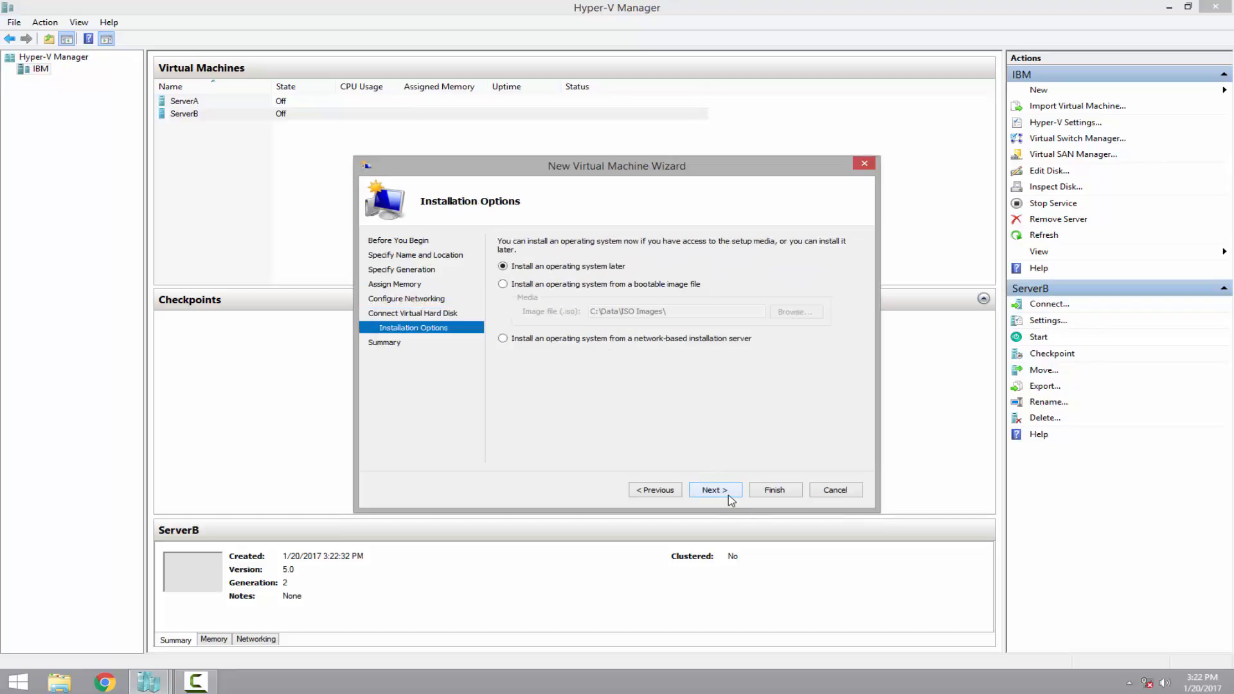
pyautogui.click(550, 285)
pyautogui.click(795, 314)
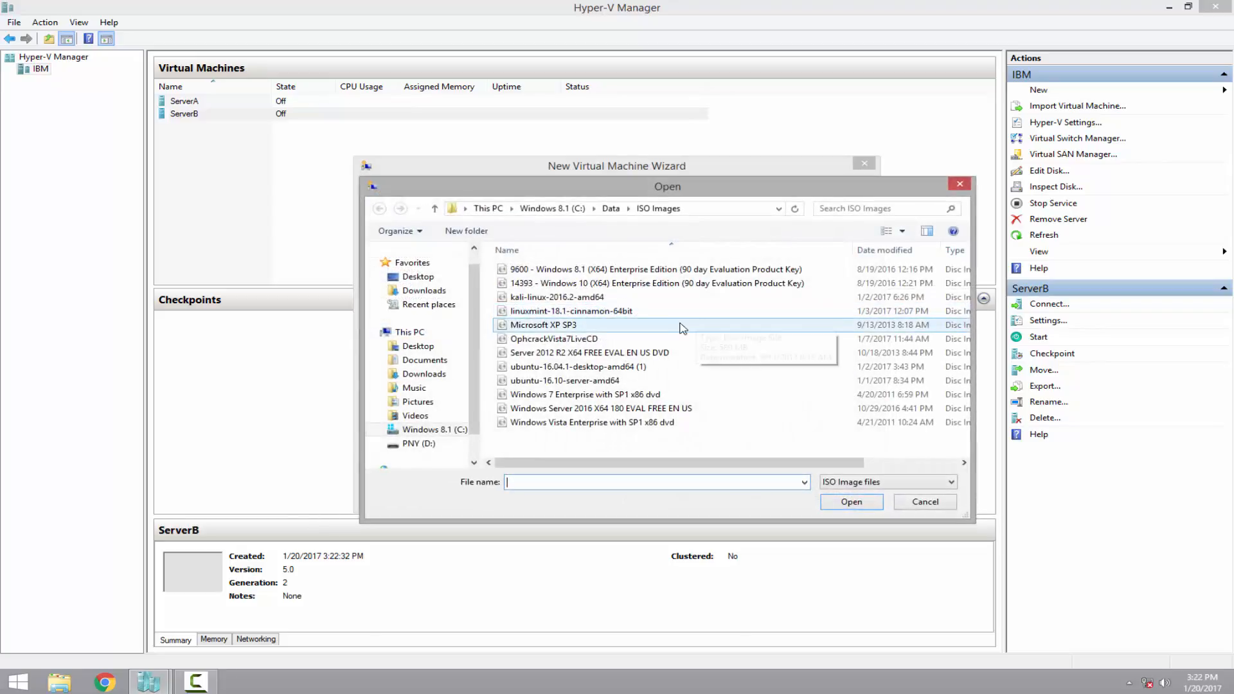
pyautogui.click(631, 353)
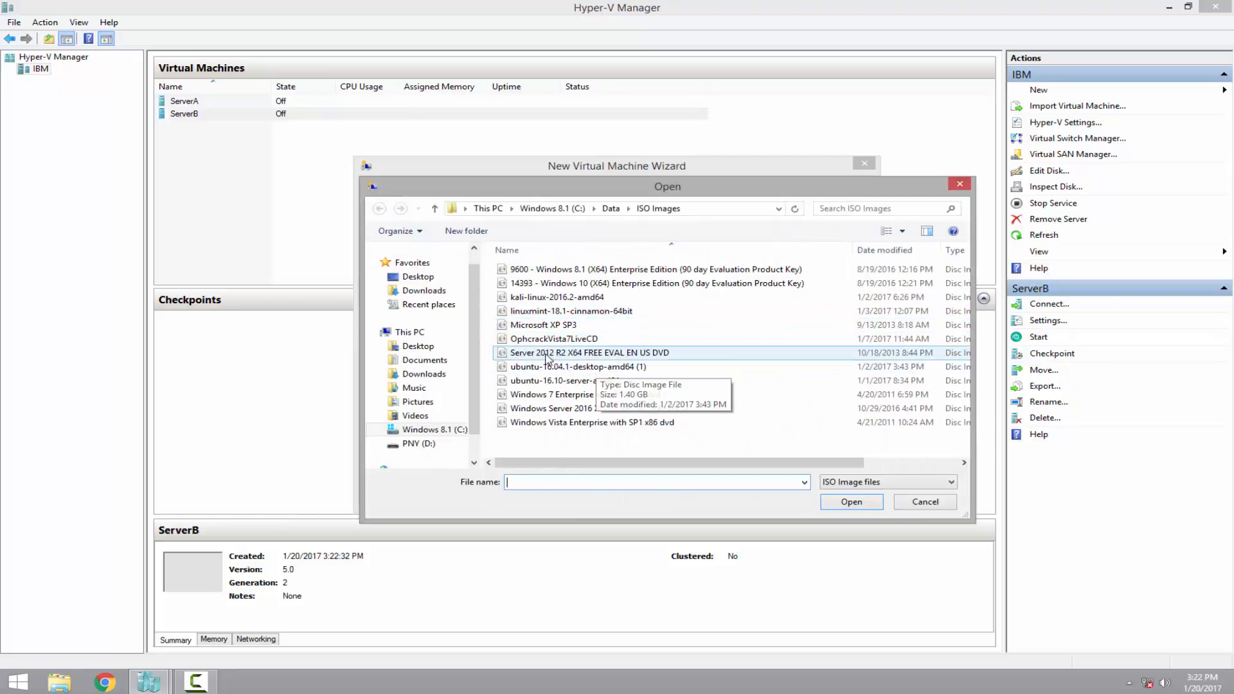
pyautogui.click(851, 501)
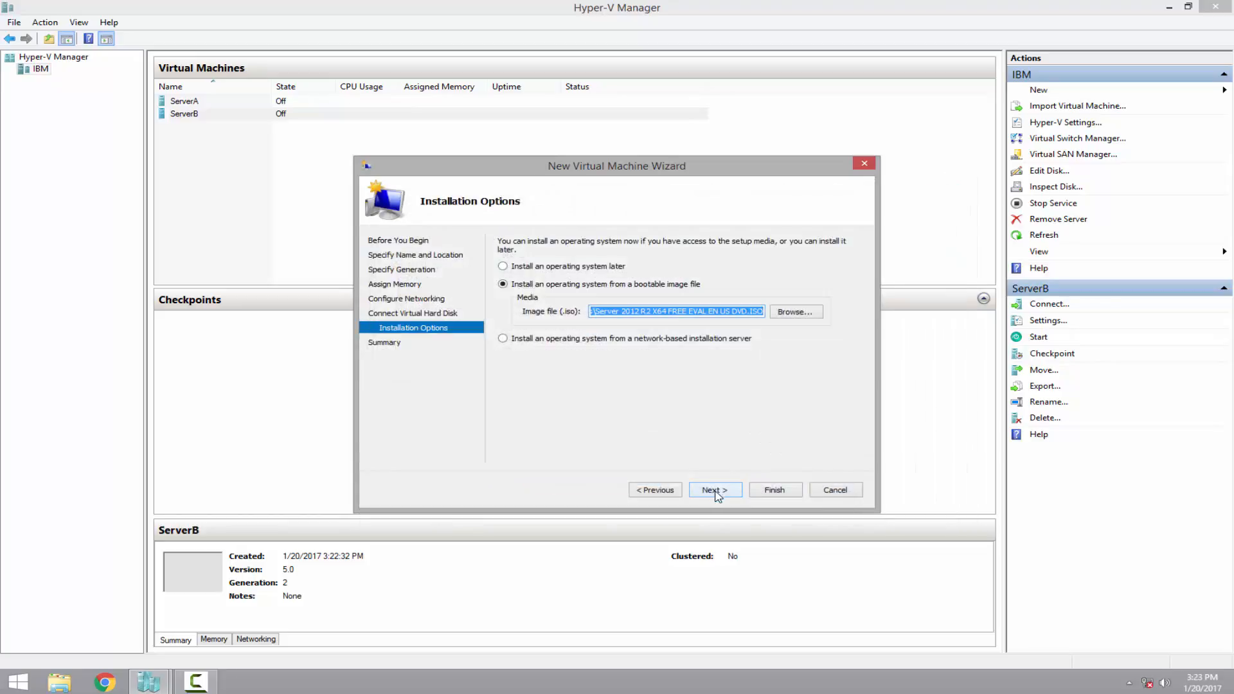
pyautogui.click(720, 491)
pyautogui.click(774, 491)
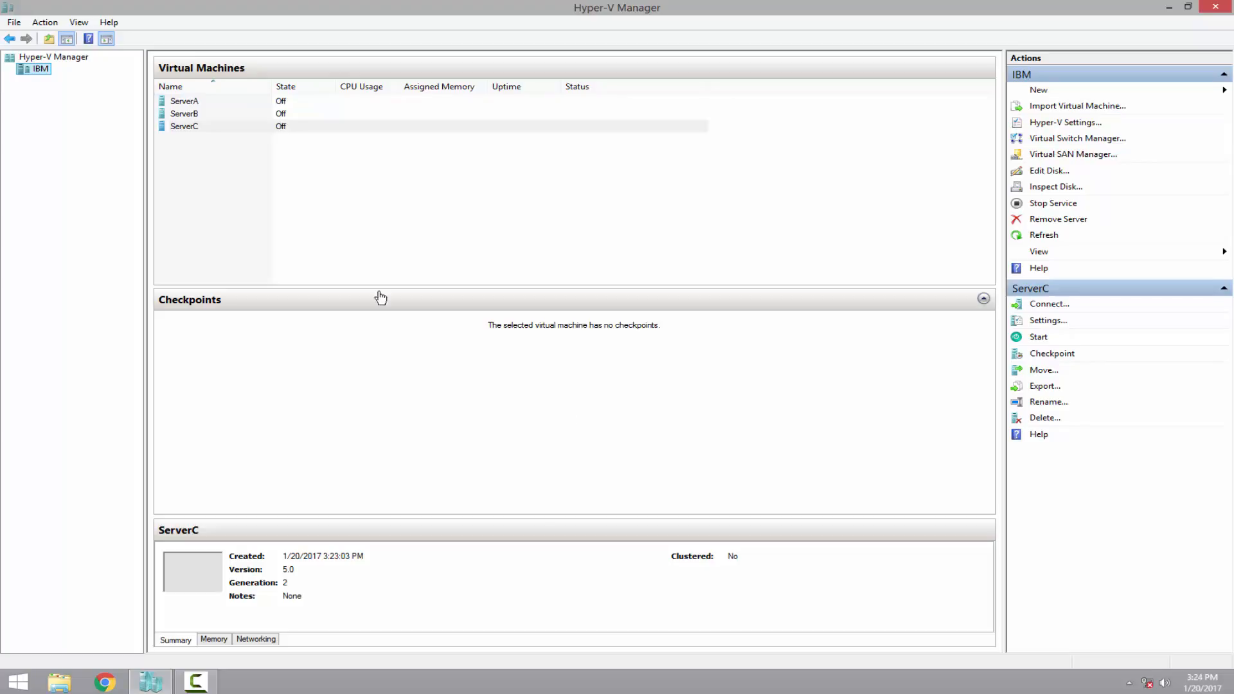
# Start ServerA, ServerB and ServerC one after another
pyautogui.rightClick(203, 103)
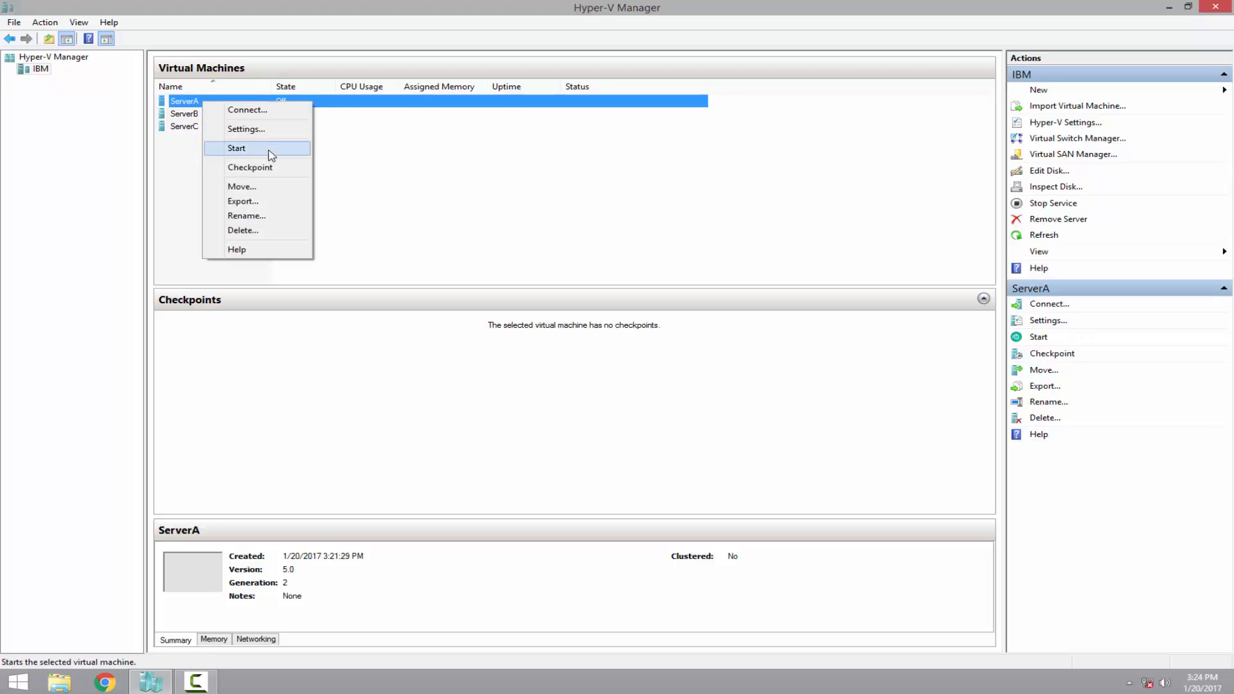
pyautogui.click(237, 148)
pyautogui.rightClick(185, 114)
pyautogui.click(238, 172)
pyautogui.rightClick(199, 127)
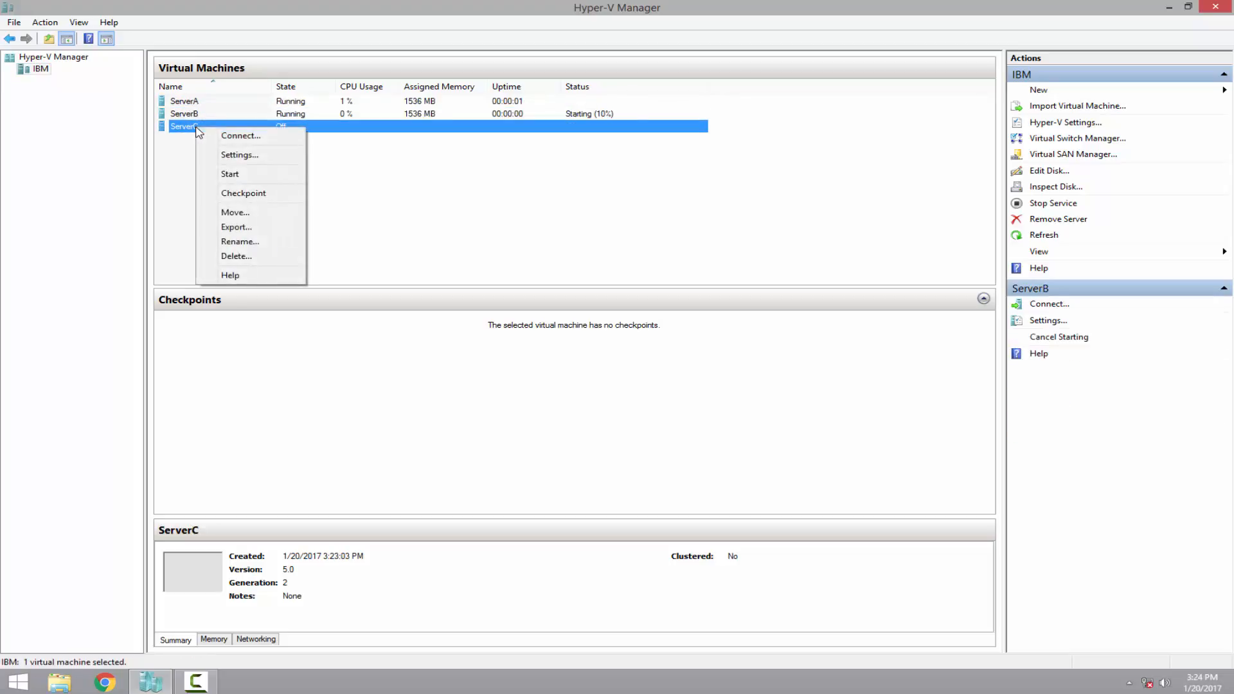
pyautogui.click(248, 175)
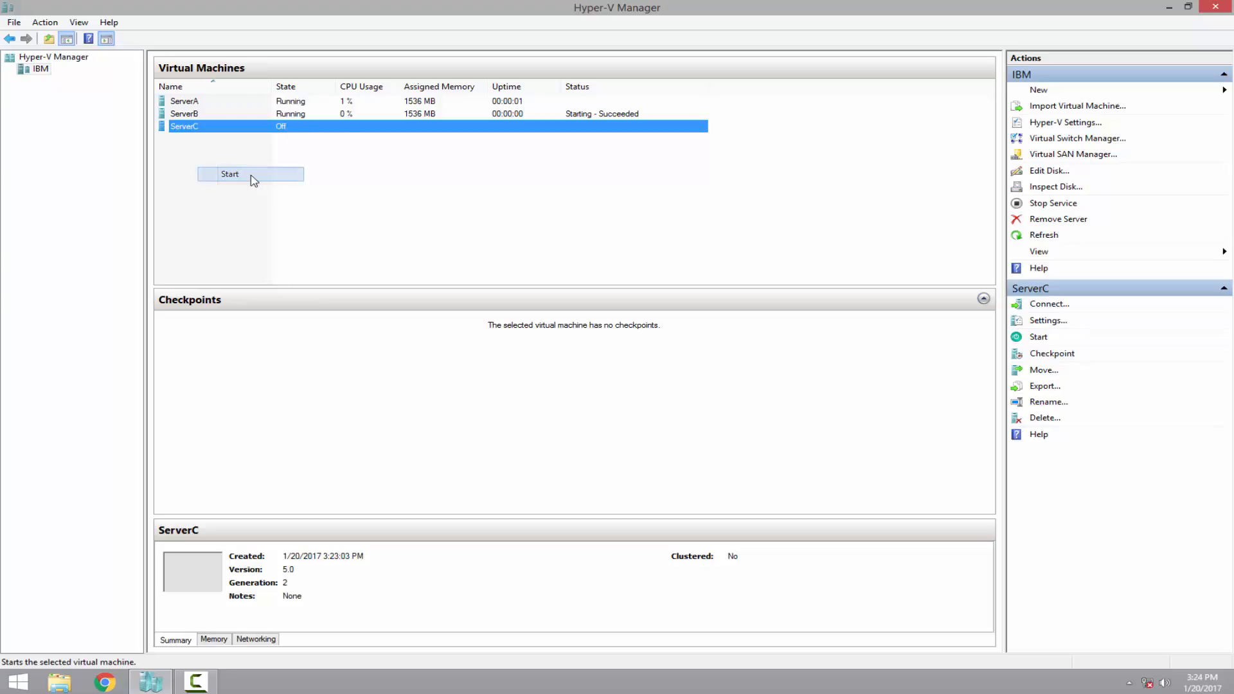
pyautogui.rightClick(198, 103)
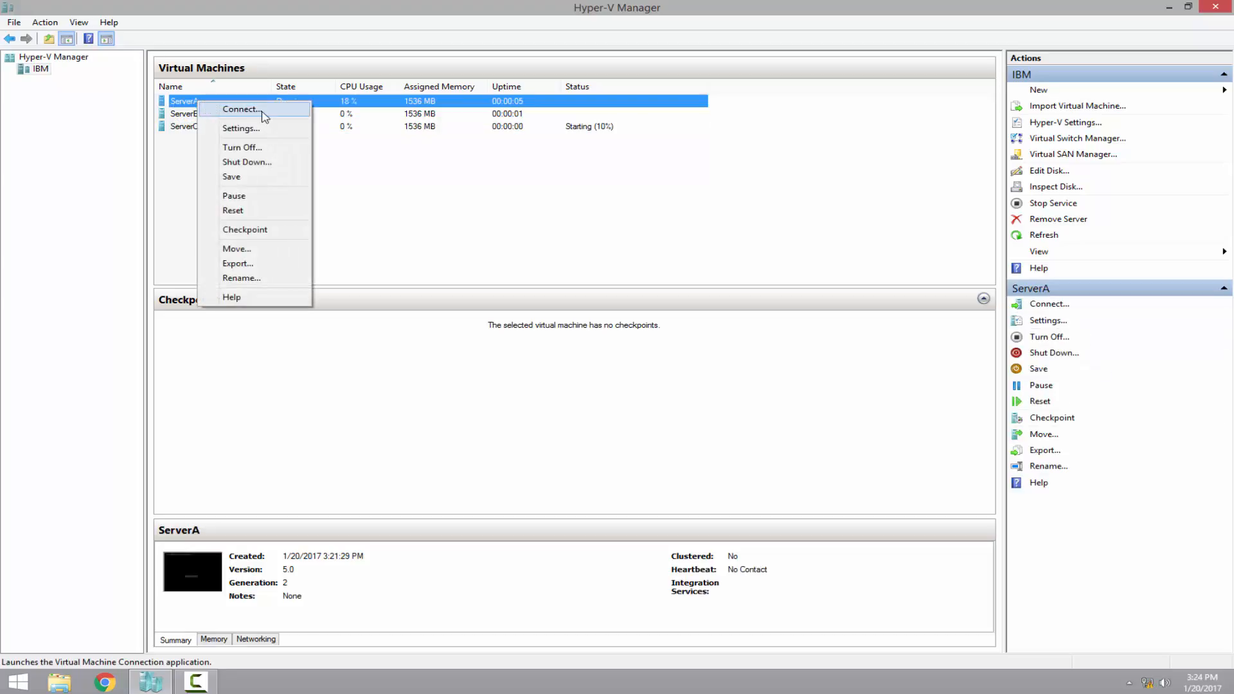
# Open consoles for ServerA, ServerB and ServerC, booting ServerB and ServerC from the installation DVD
pyautogui.click(264, 110)
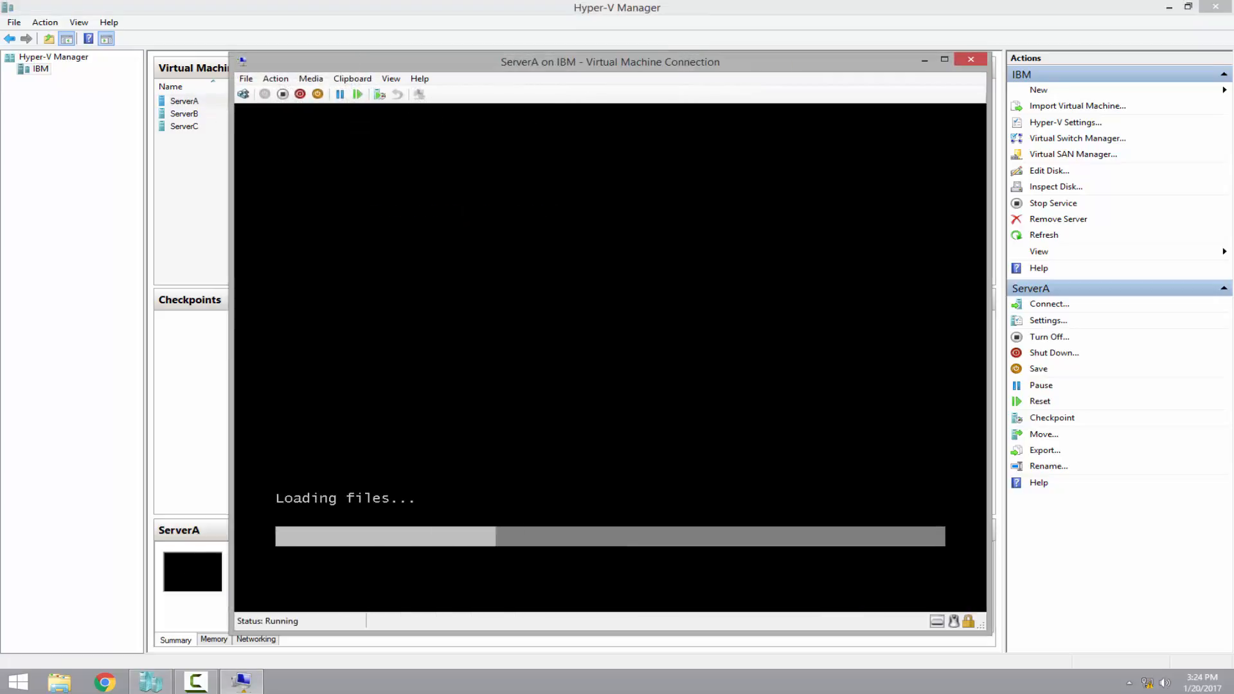
pyautogui.rightClick(194, 117)
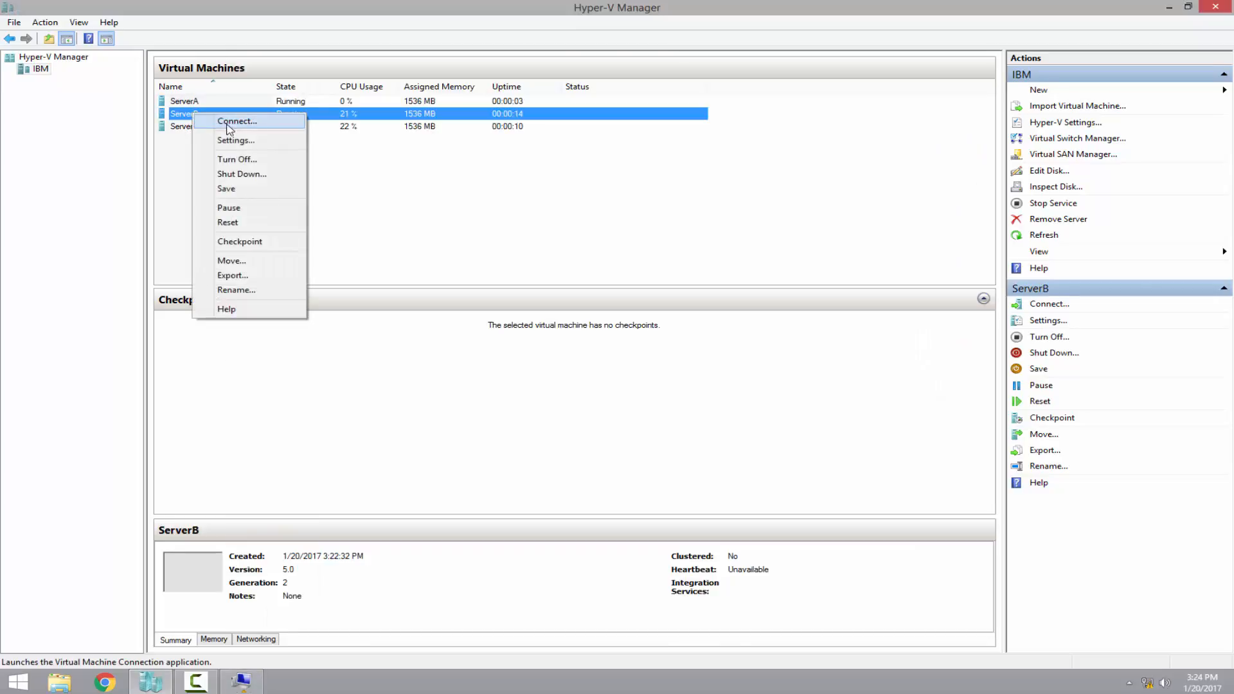
pyautogui.click(252, 123)
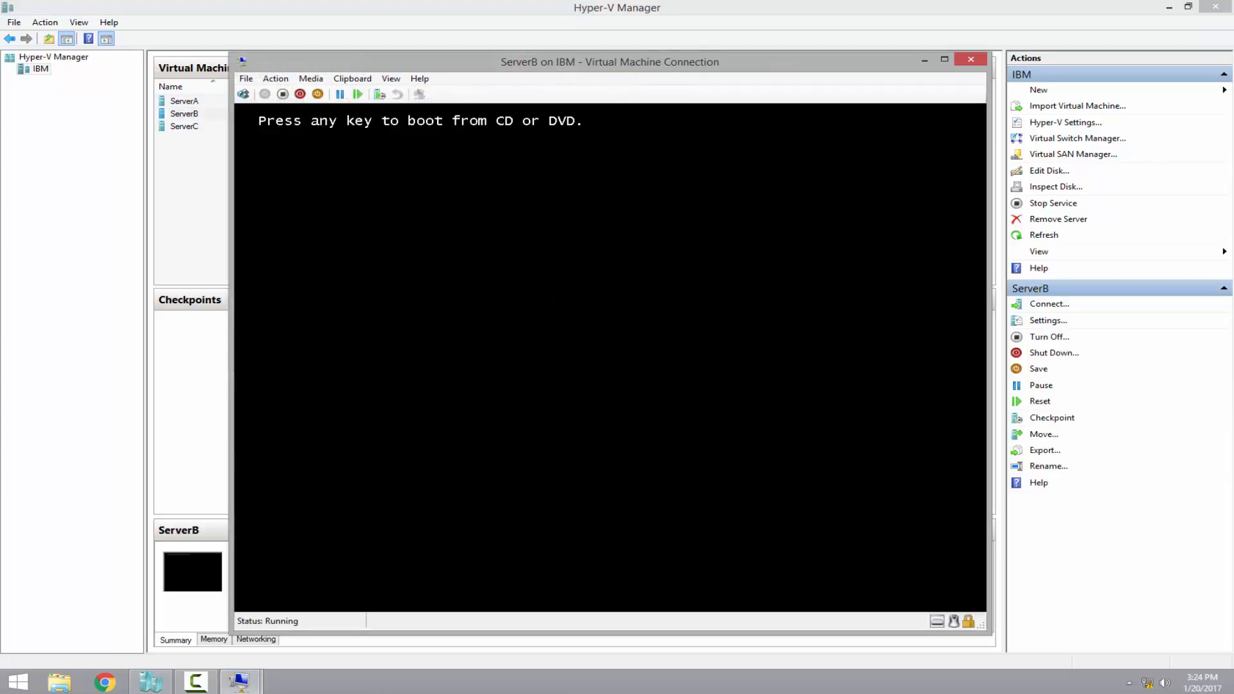
pyautogui.press('Return')
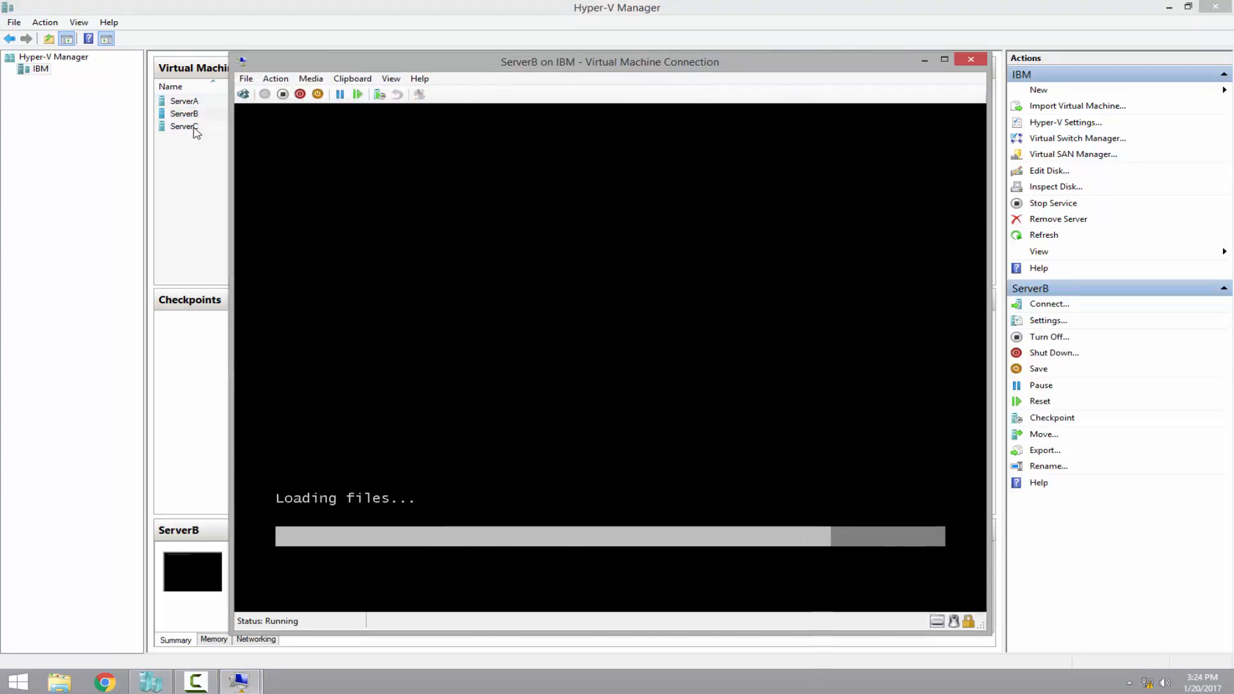
pyautogui.rightClick(194, 128)
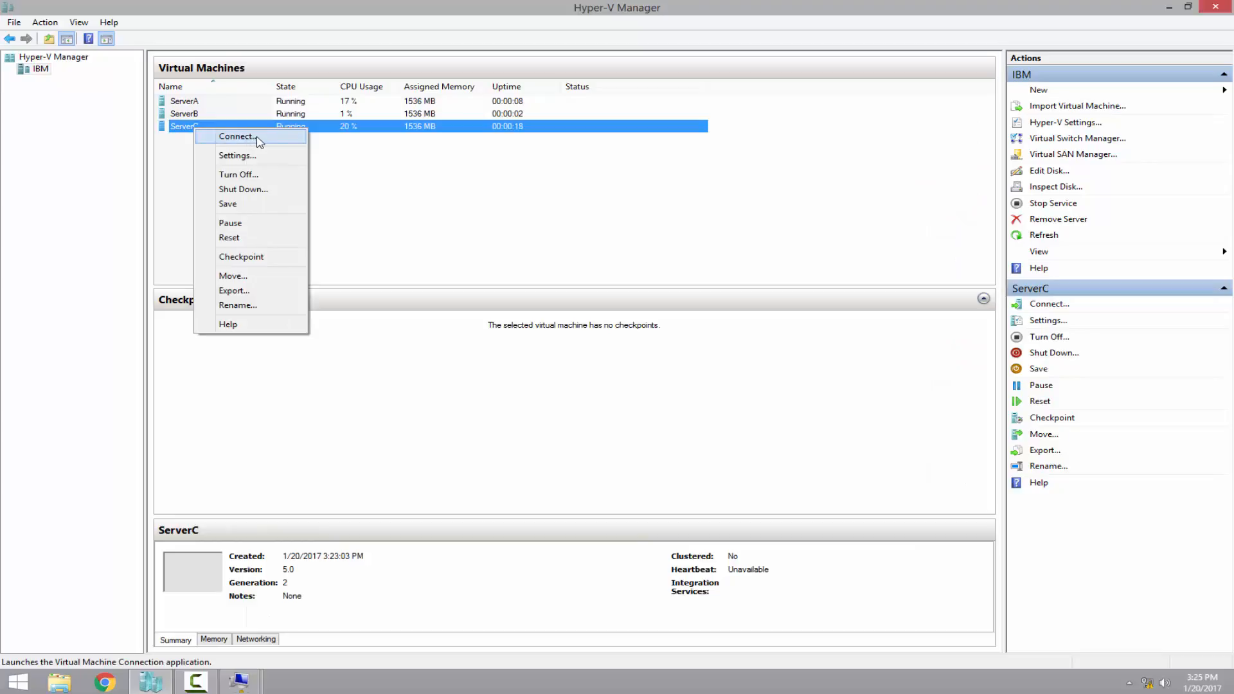
pyautogui.click(263, 140)
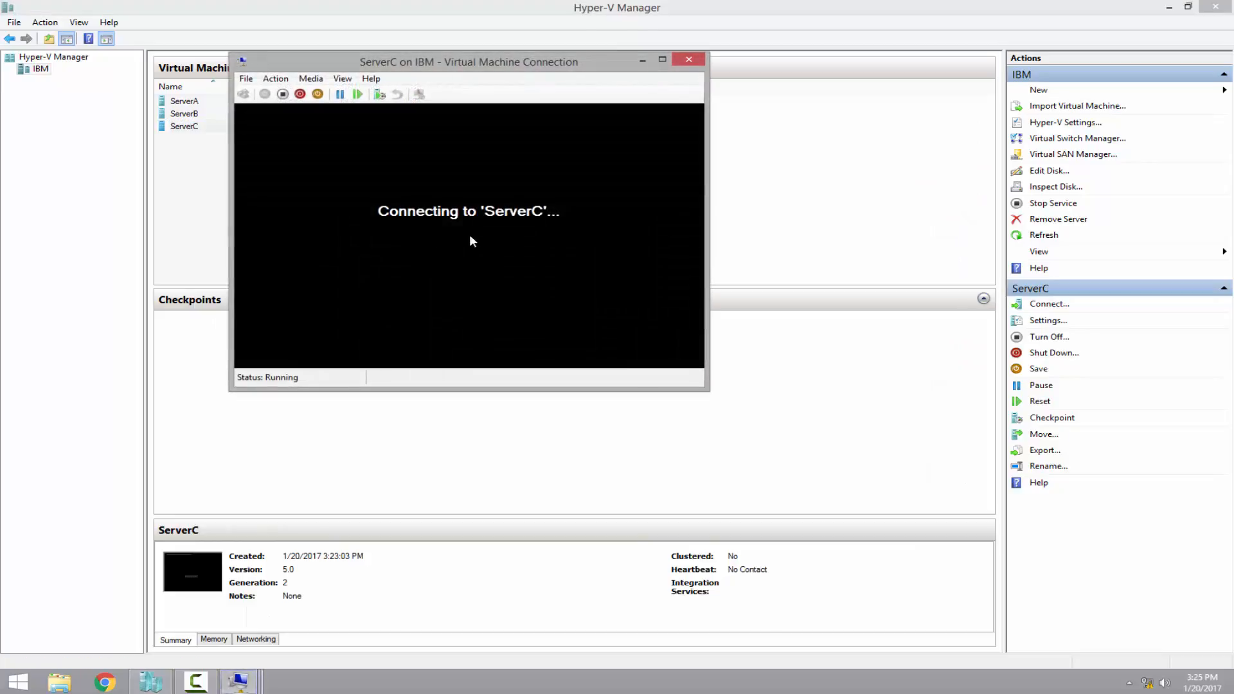
pyautogui.press('Return')
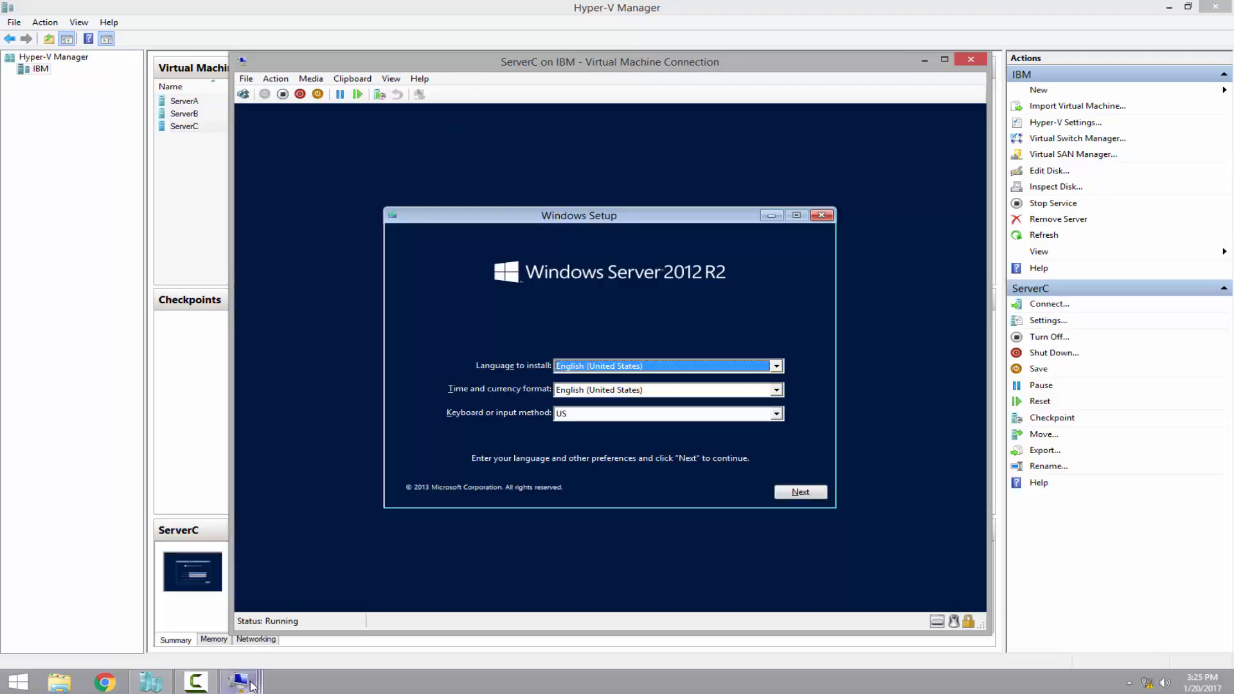
# Arrange the ServerA, ServerB and ServerC console windows across the screen
pyautogui.moveTo(238, 681)
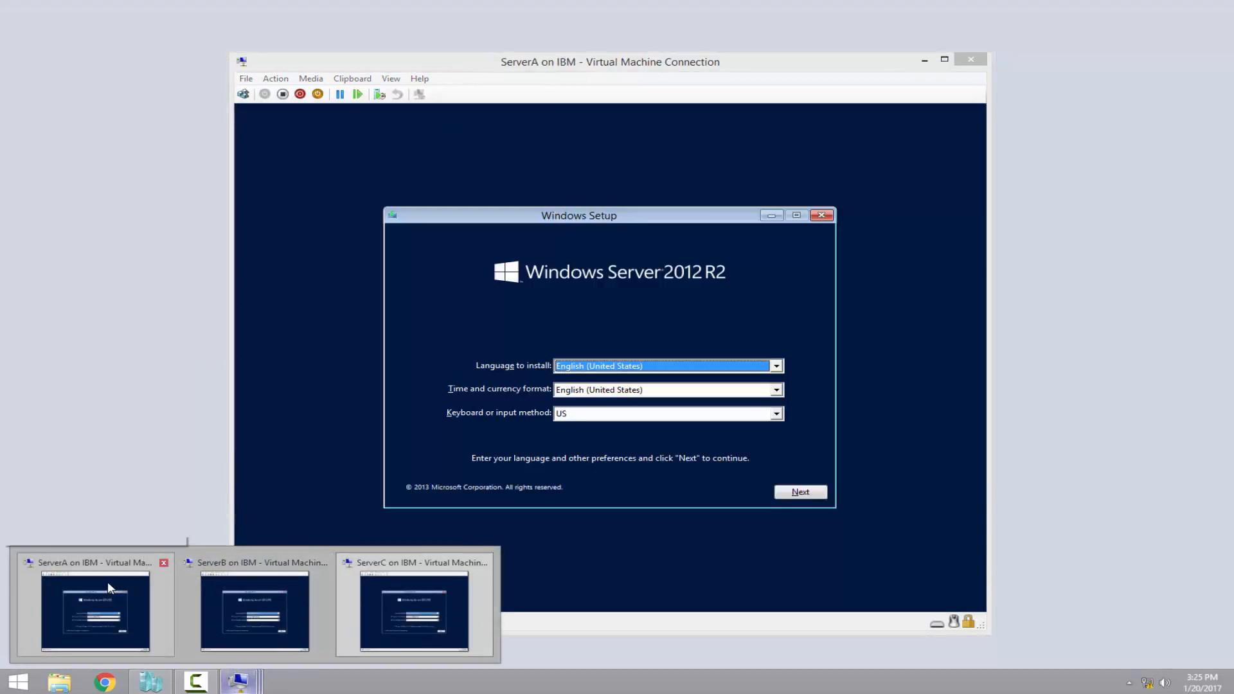
pyautogui.click(107, 580)
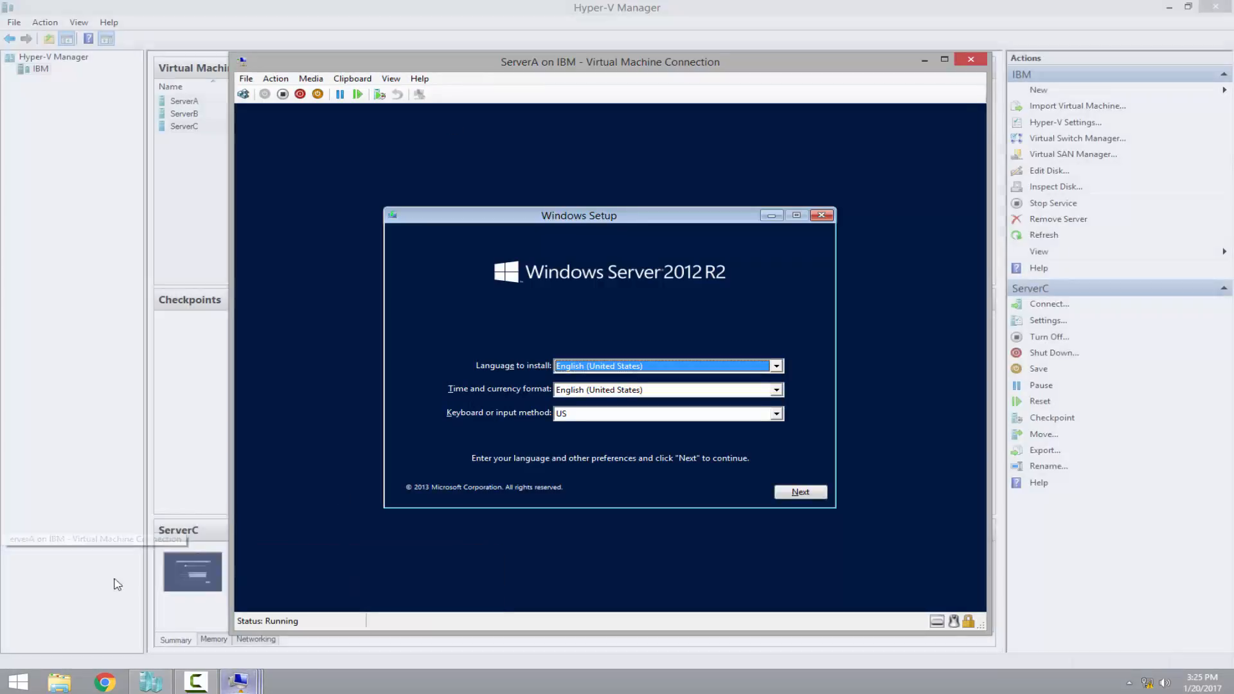
pyautogui.moveTo(437, 69); pyautogui.dragTo(259, 43)
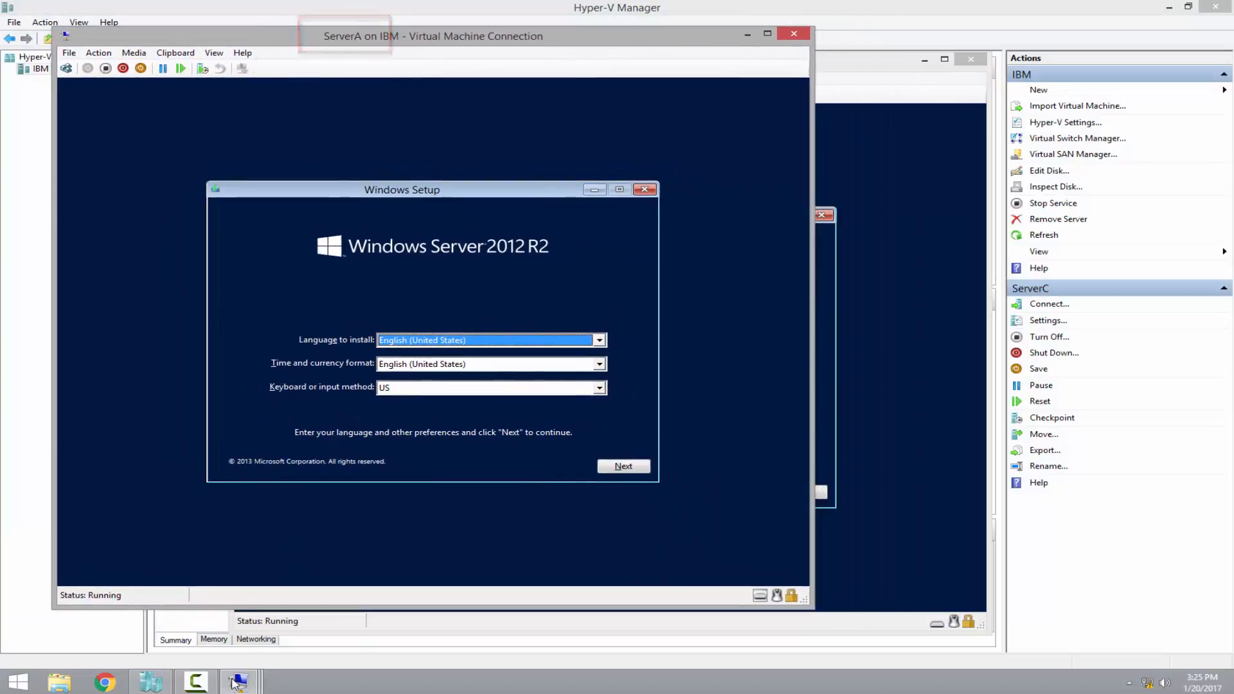
pyautogui.moveTo(238, 681)
pyautogui.click(255, 609)
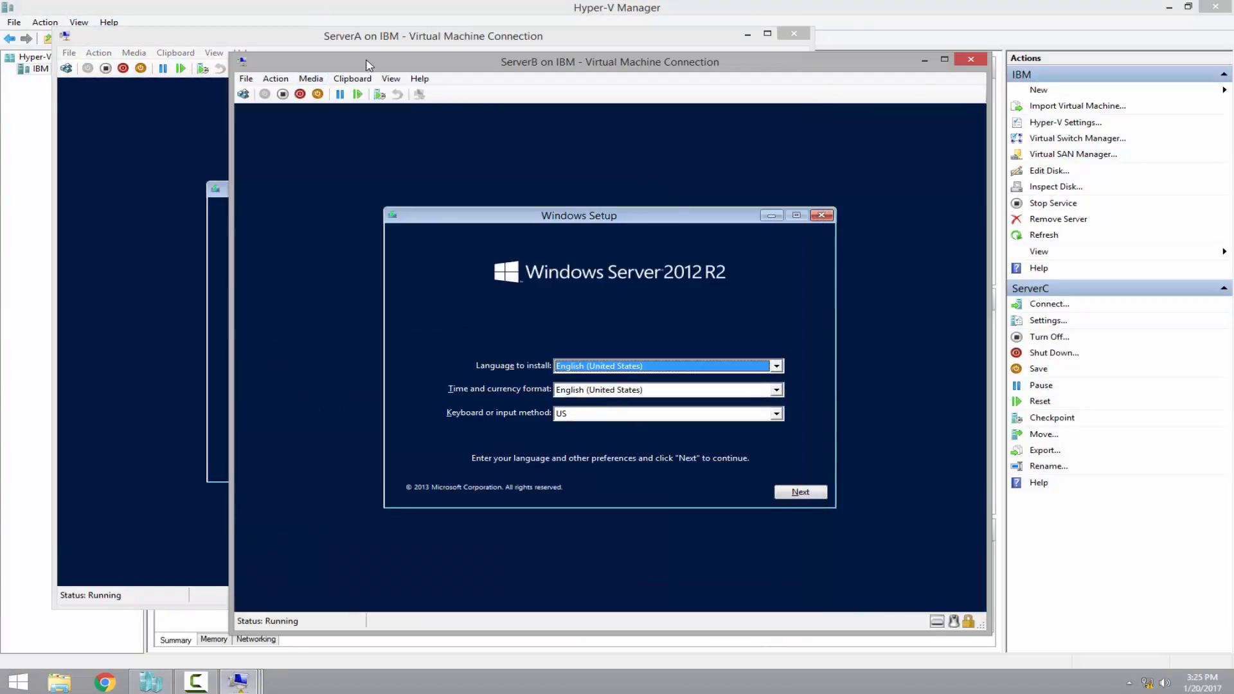
pyautogui.moveTo(366, 61); pyautogui.dragTo(261, 57)
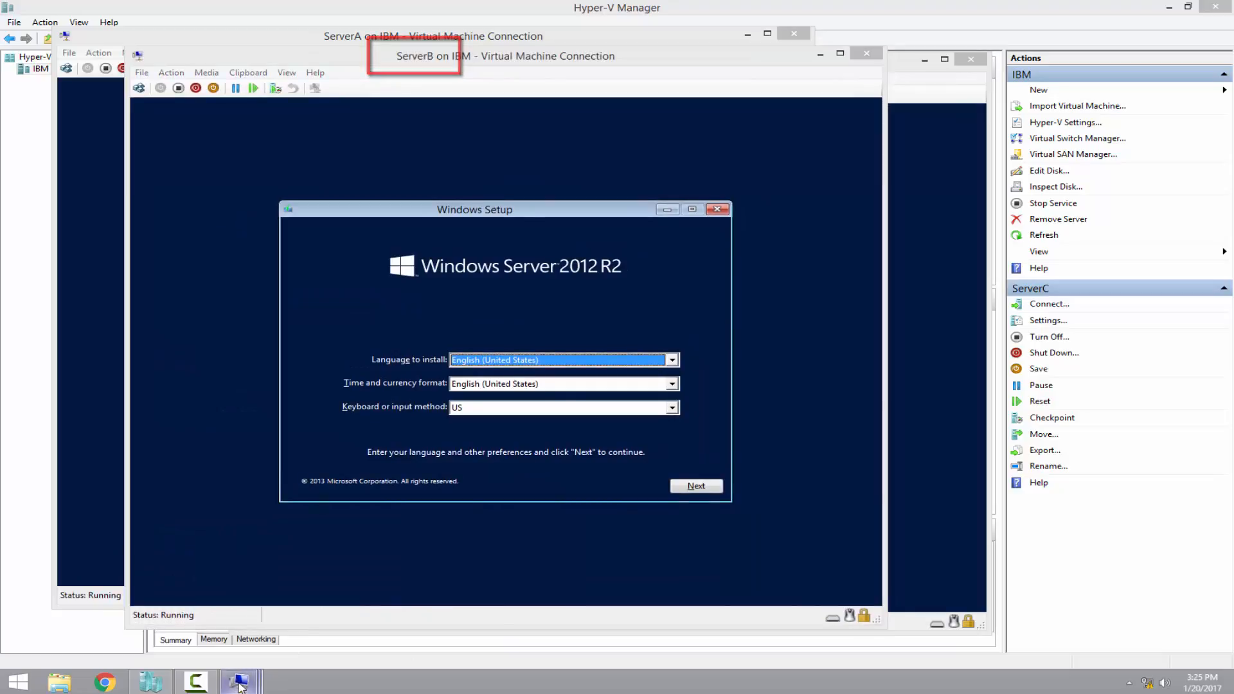
pyautogui.moveTo(238, 681)
pyautogui.click(441, 588)
pyautogui.moveTo(421, 68)
pyautogui.mouseDown()
pyautogui.moveTo(427, 84)
pyautogui.moveTo(414, 83)
pyautogui.mouseUp()
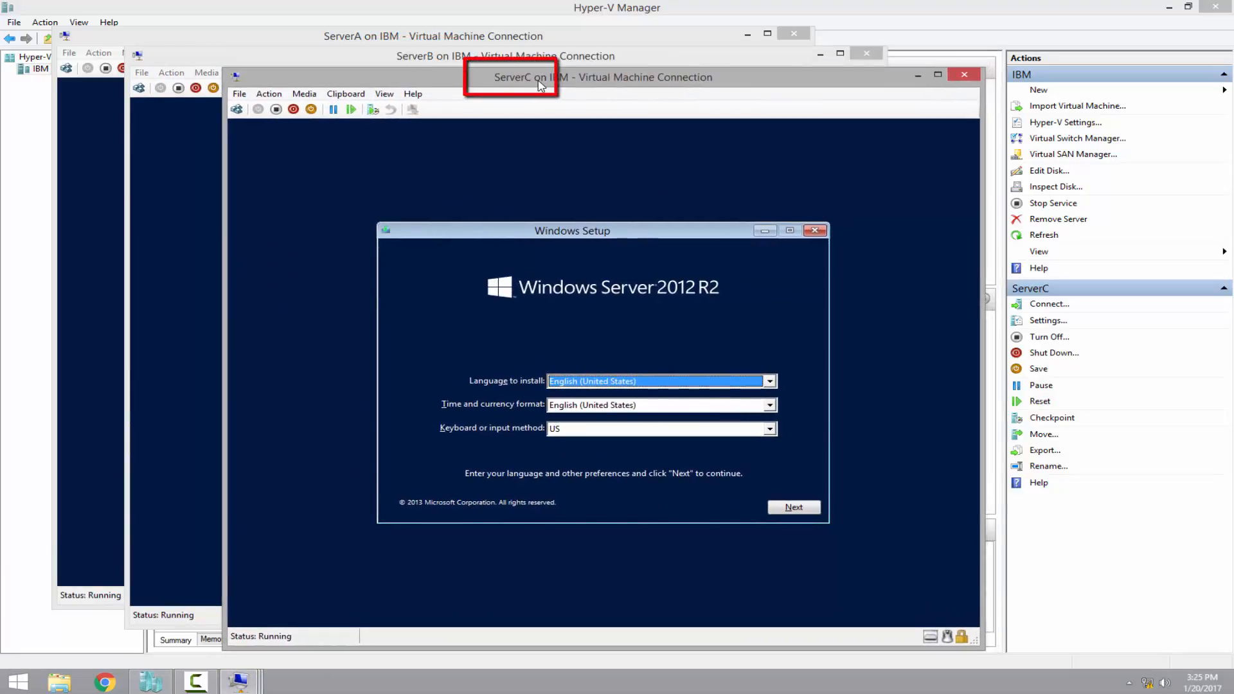
# Cycle through the consoles, ending with ServerA's setup language page in front
pyautogui.click(281, 38)
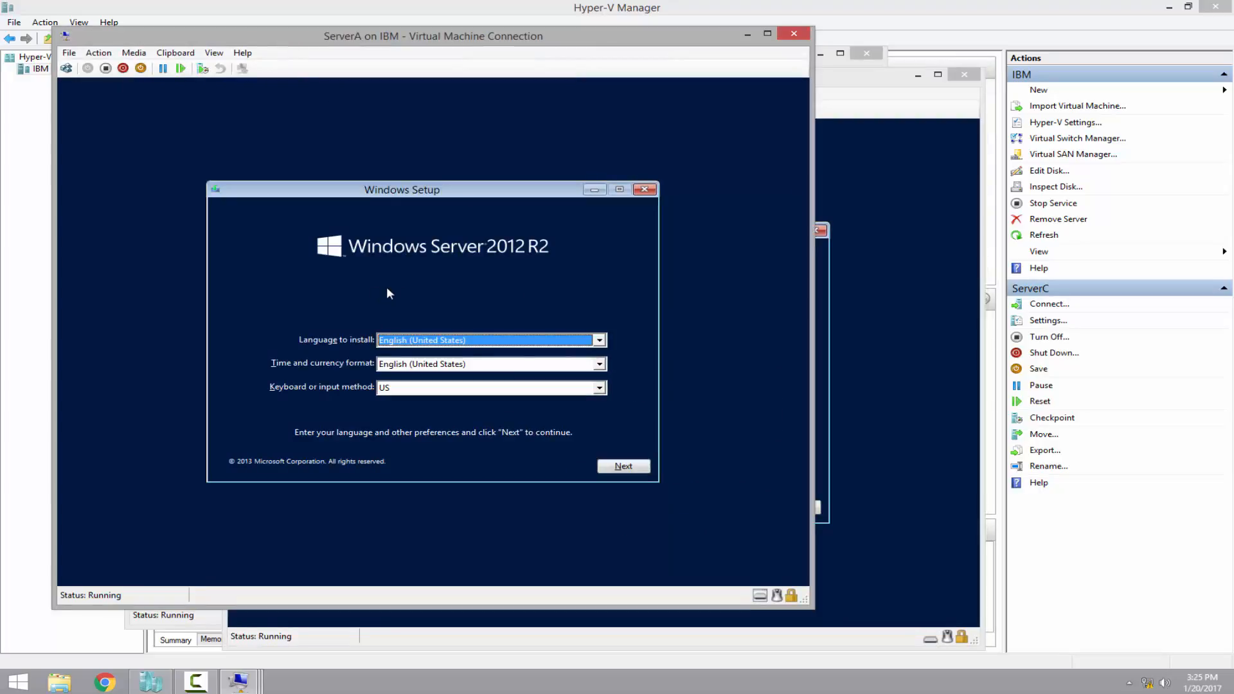
pyautogui.click(822, 68)
pyautogui.click(923, 93)
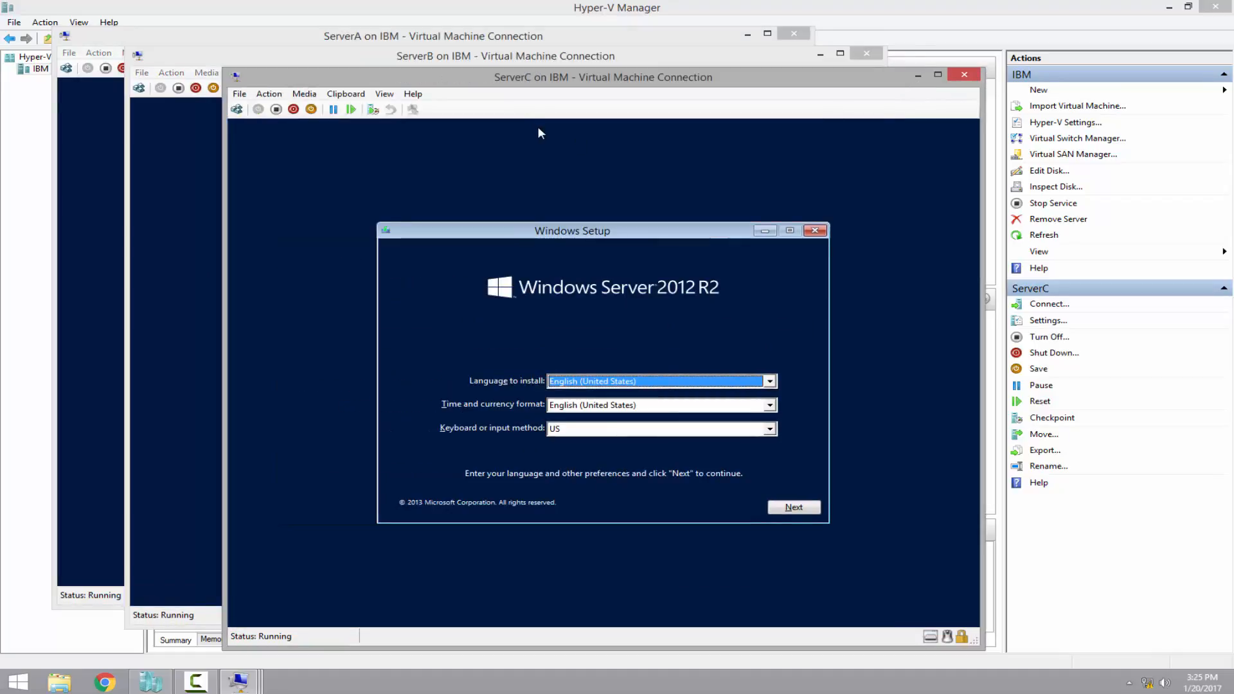
pyautogui.click(296, 39)
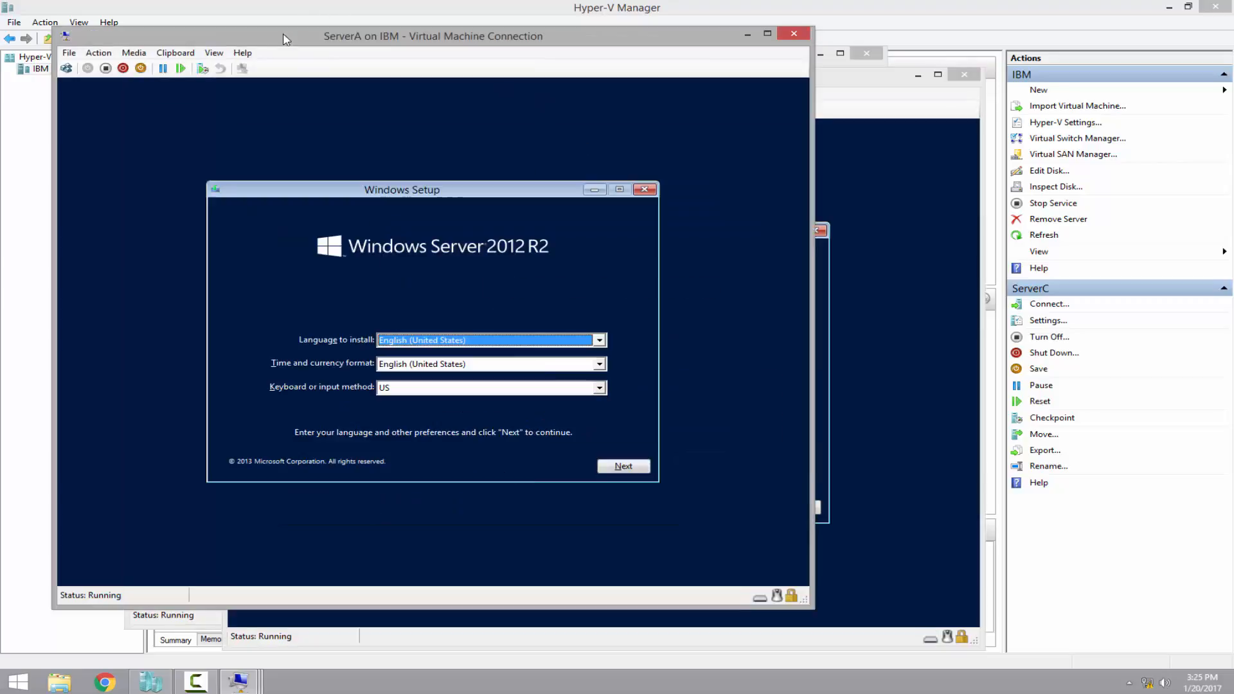
# Pass the language page and choose Install now on ServerA, ServerB and ServerC, returning to ServerA
pyautogui.click(624, 467)
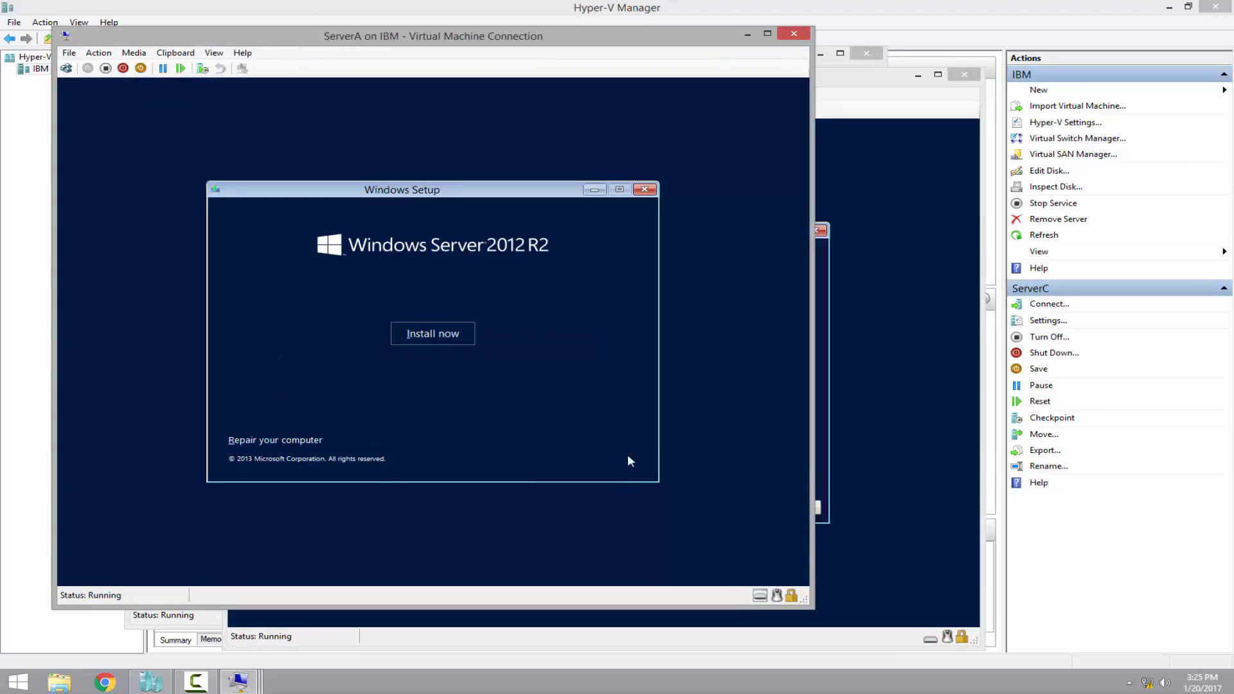
pyautogui.click(463, 336)
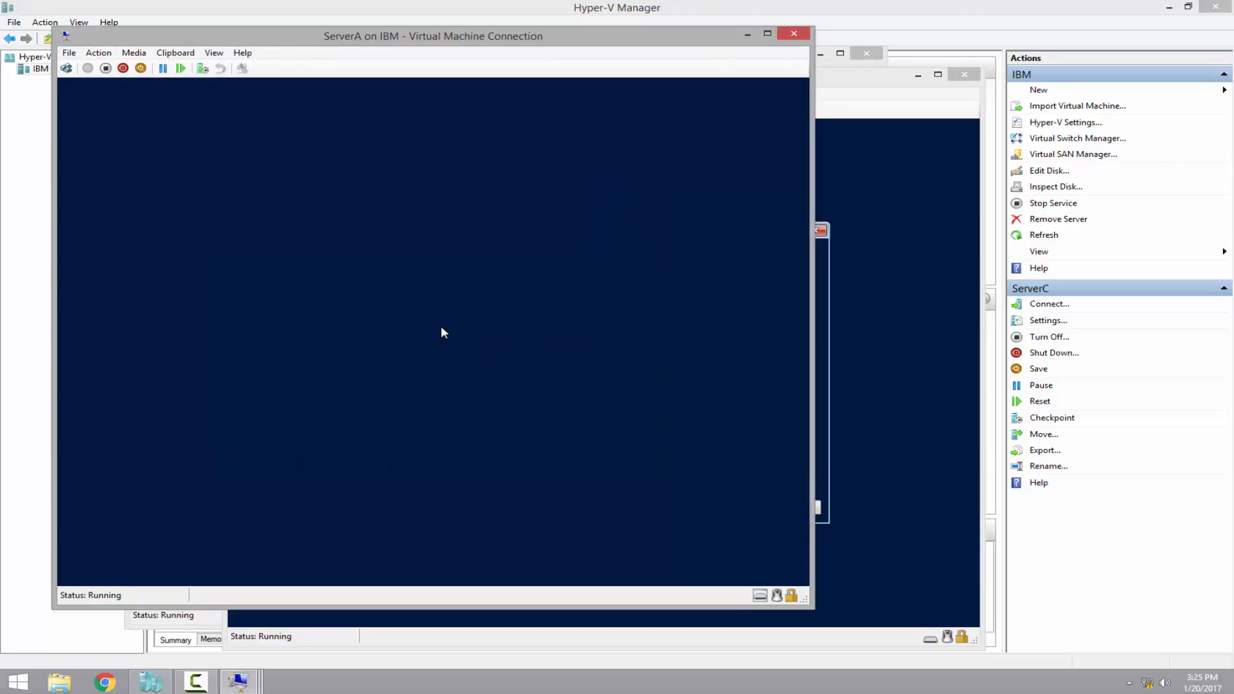
pyautogui.click(861, 84)
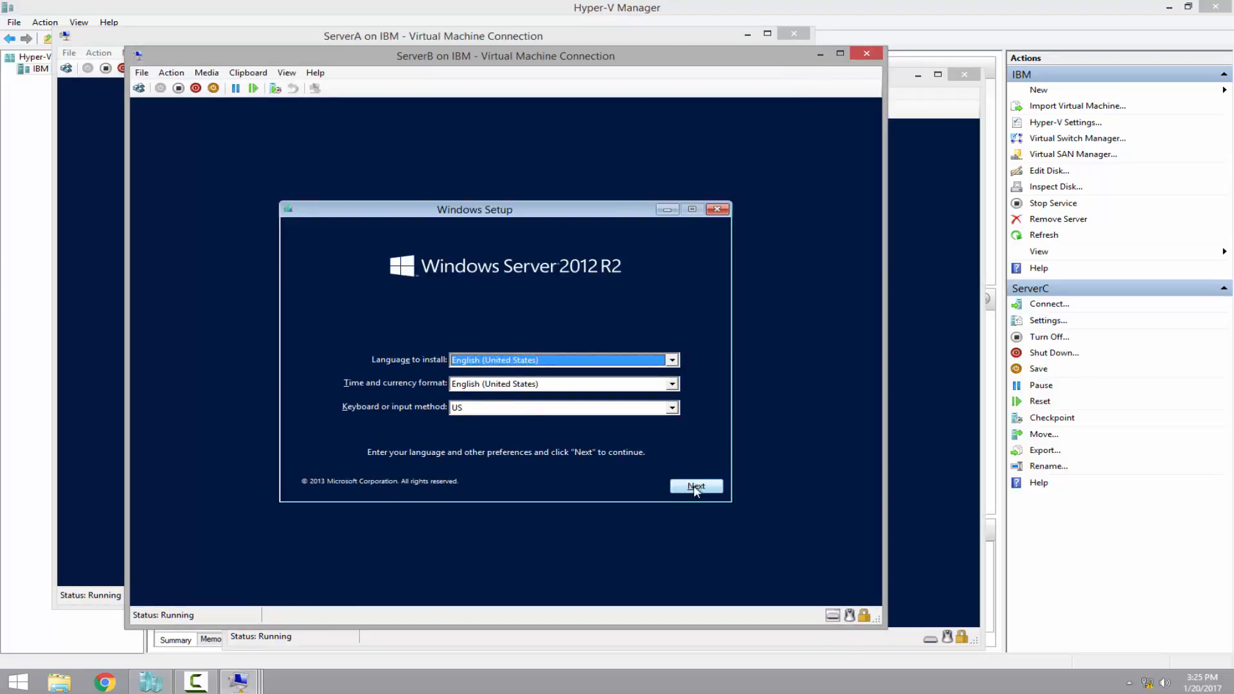
pyautogui.click(692, 484)
pyautogui.click(508, 352)
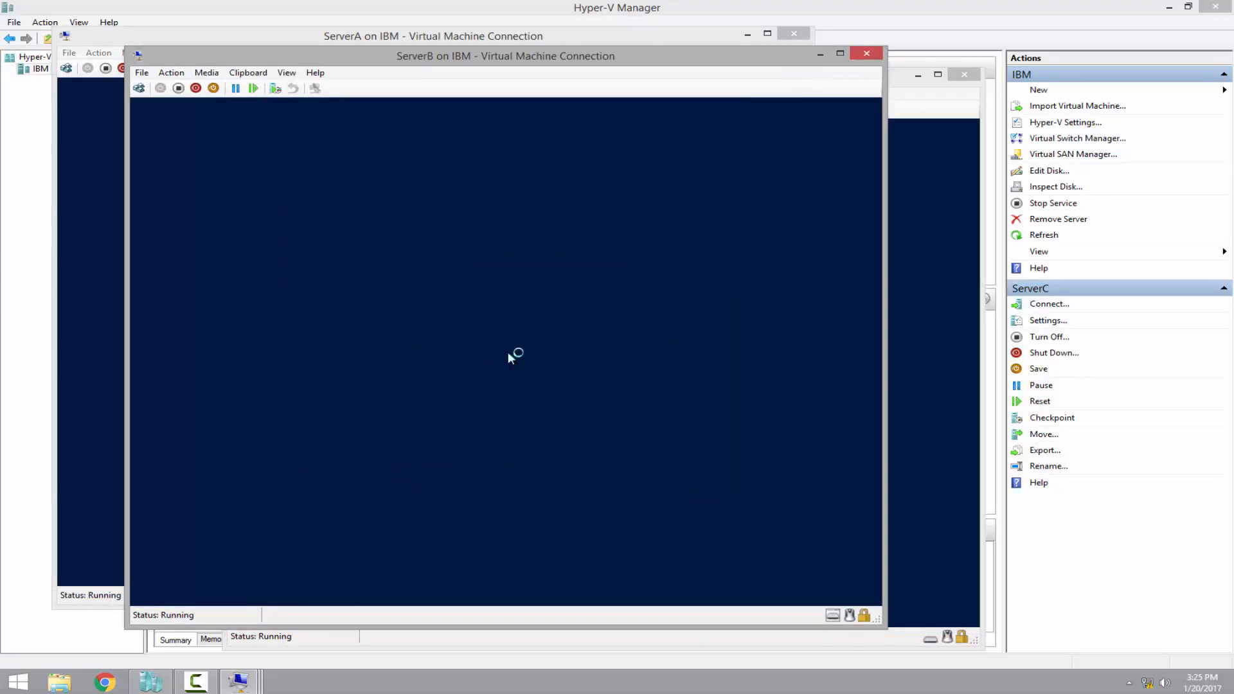
pyautogui.click(907, 88)
pyautogui.click(792, 508)
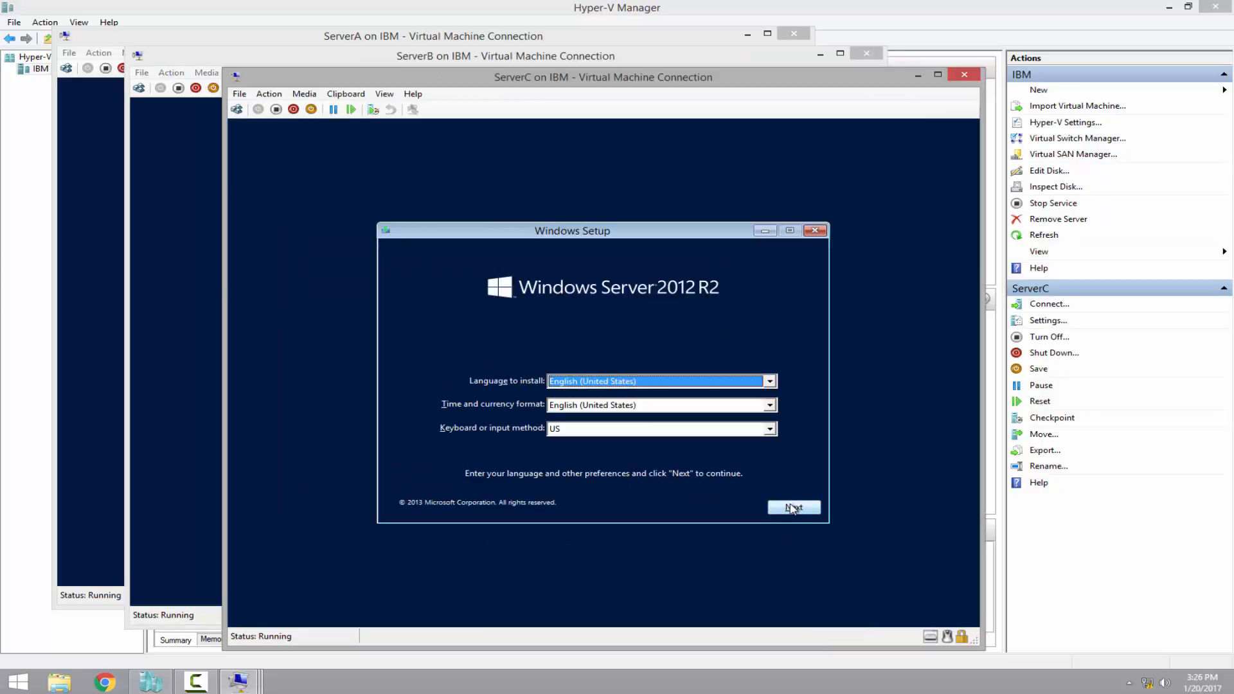
pyautogui.click(605, 375)
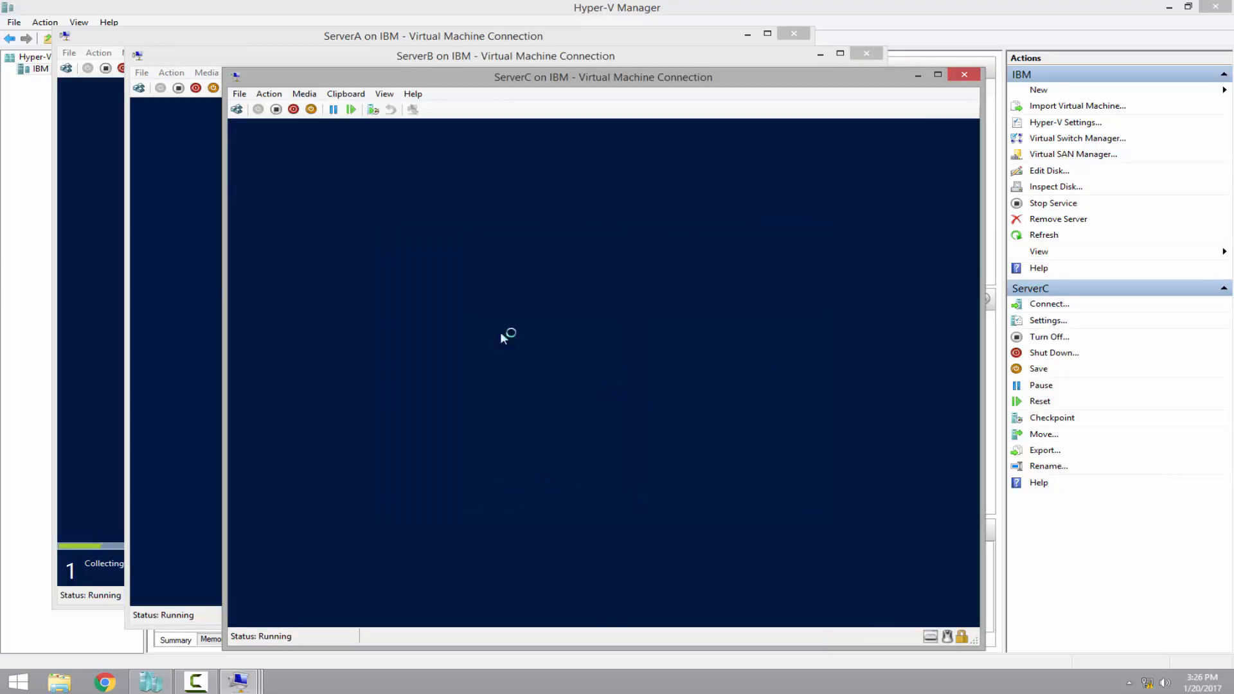
pyautogui.click(244, 40)
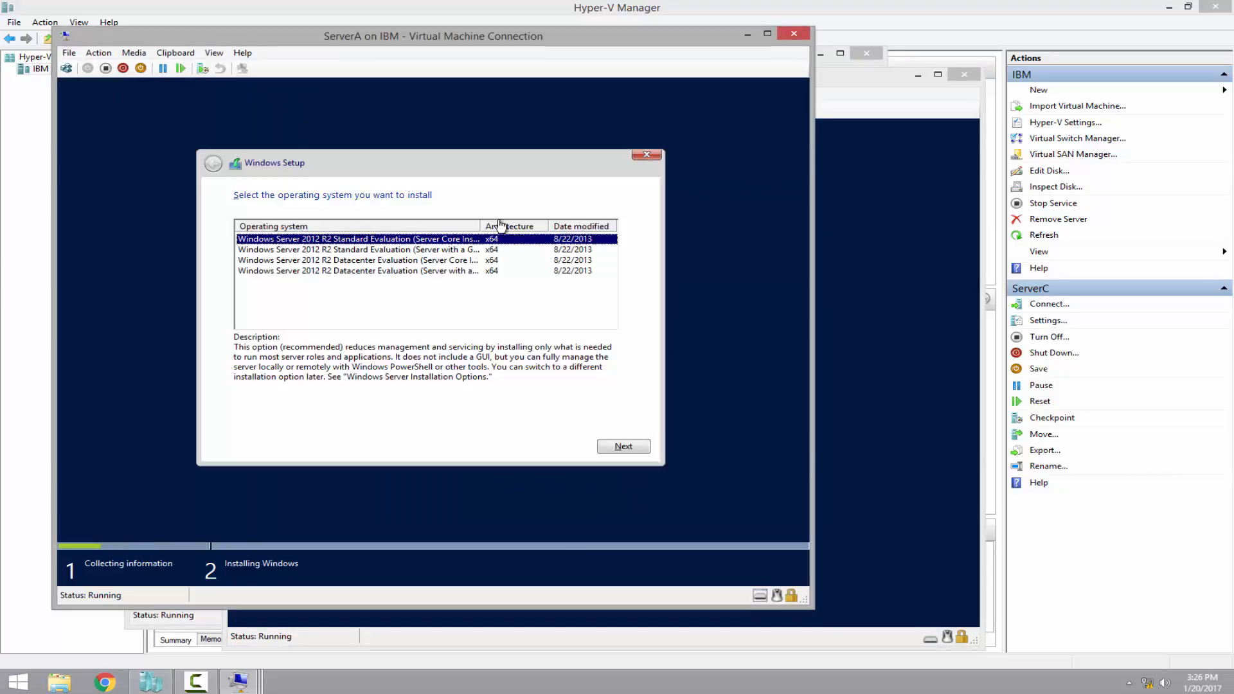
# Choose Windows Server 2012 R2 Datacenter Evaluation (Server with a GUI) for ServerA
pyautogui.moveTo(478, 223); pyautogui.dragTo(567, 224)
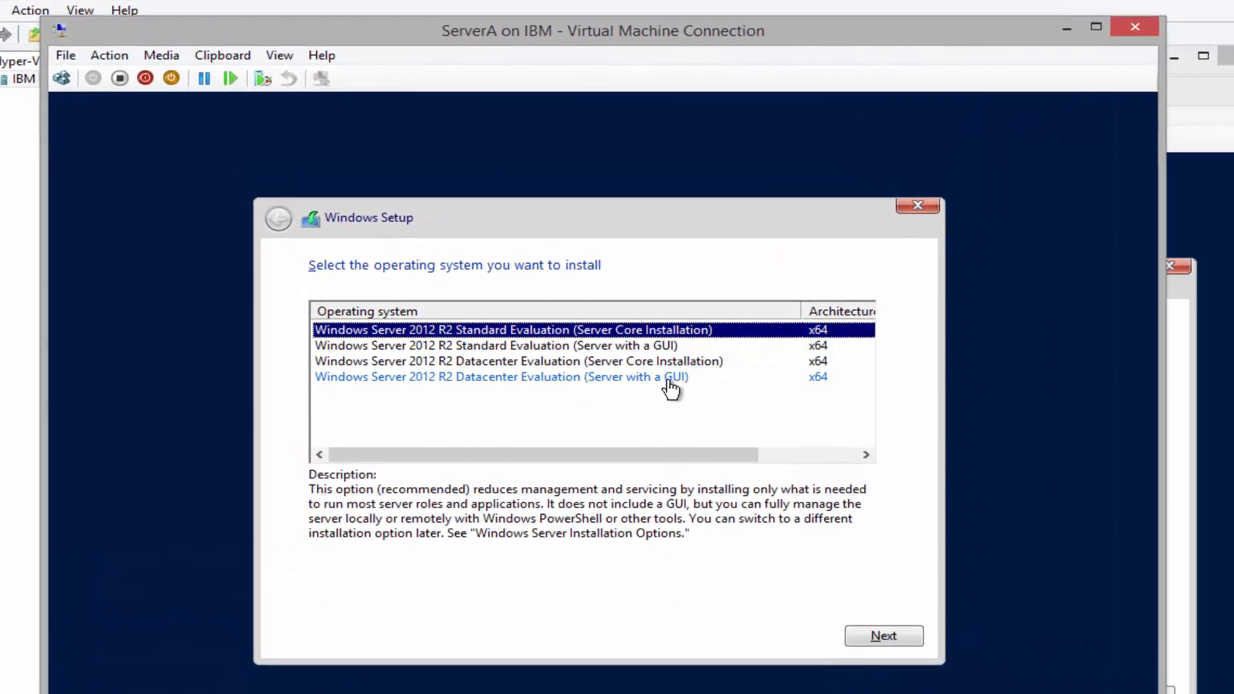
pyautogui.click(545, 381)
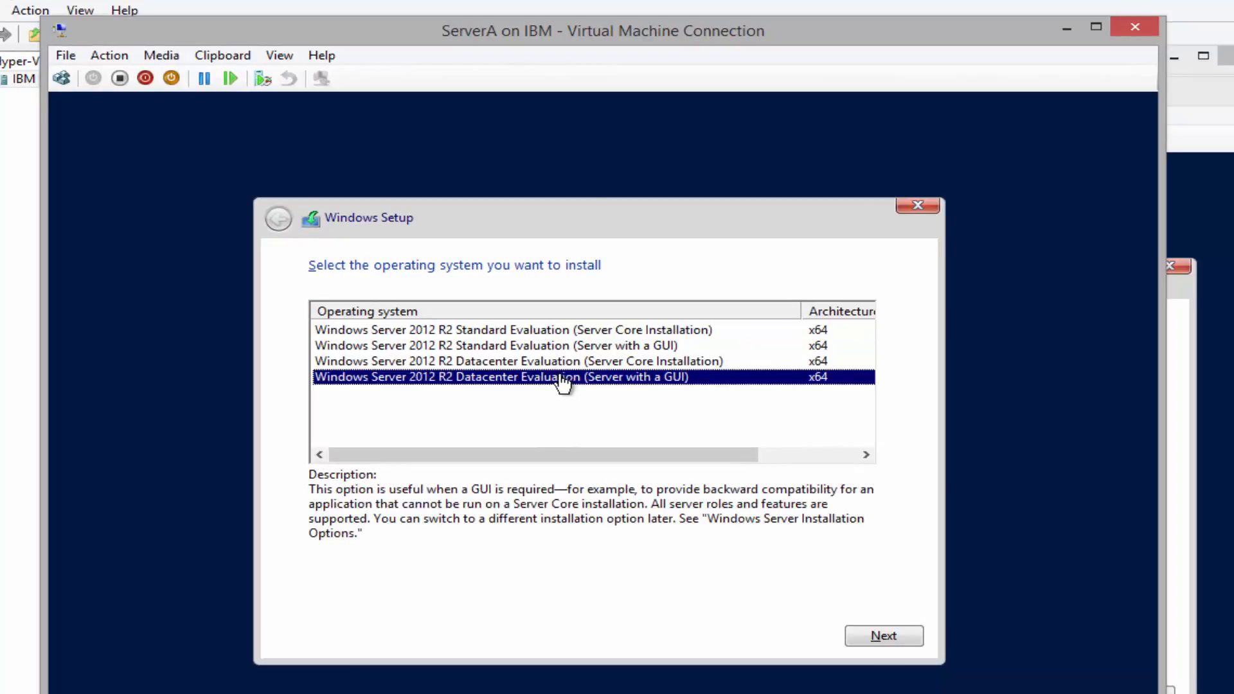
pyautogui.click(889, 637)
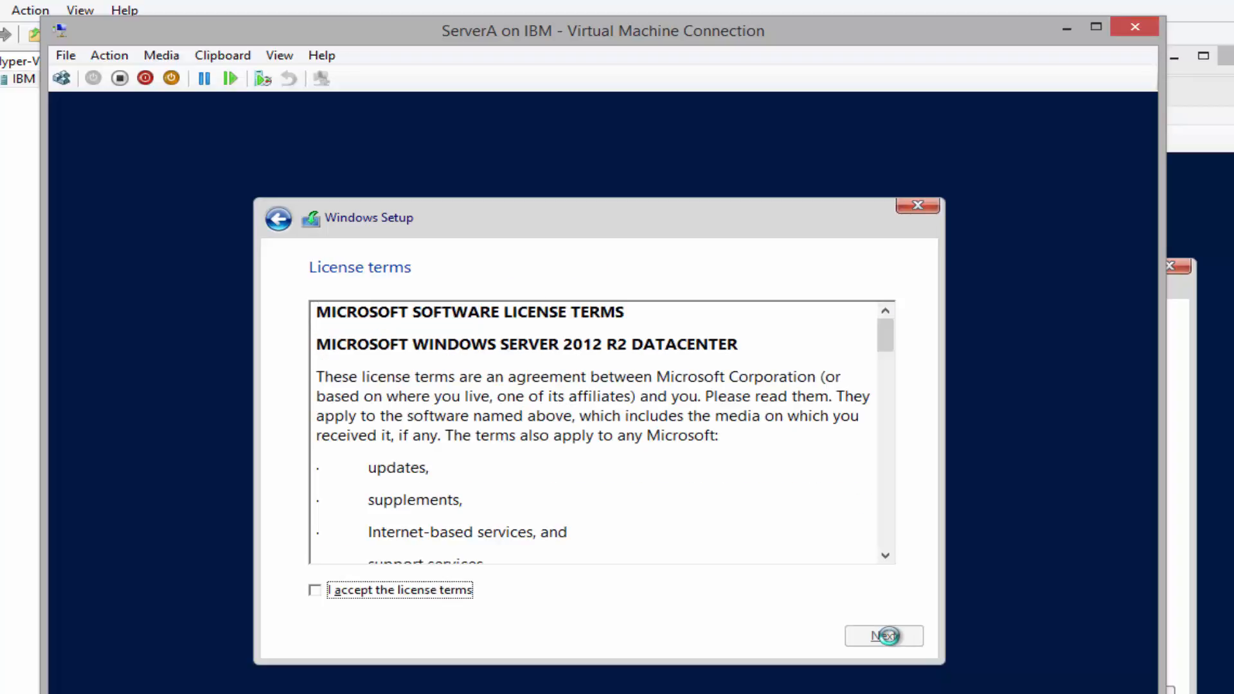
# Accept the license and run a custom install onto Drive 0's unallocated space
pyautogui.click(428, 595)
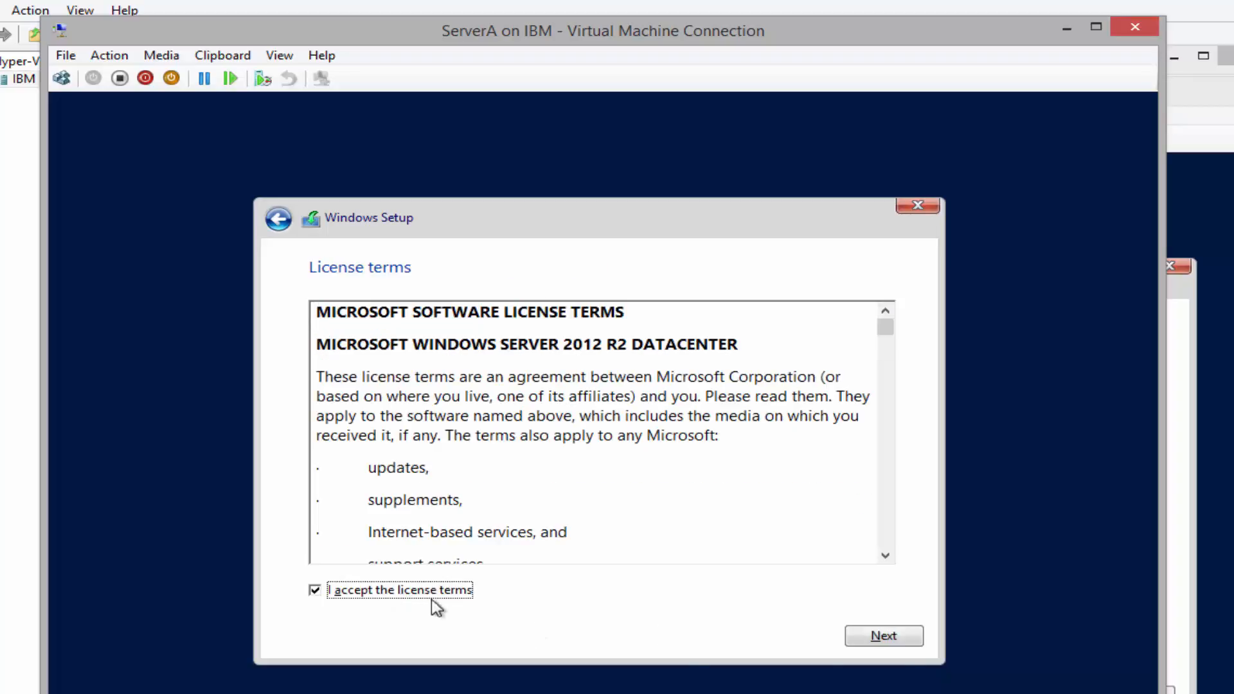
pyautogui.click(892, 640)
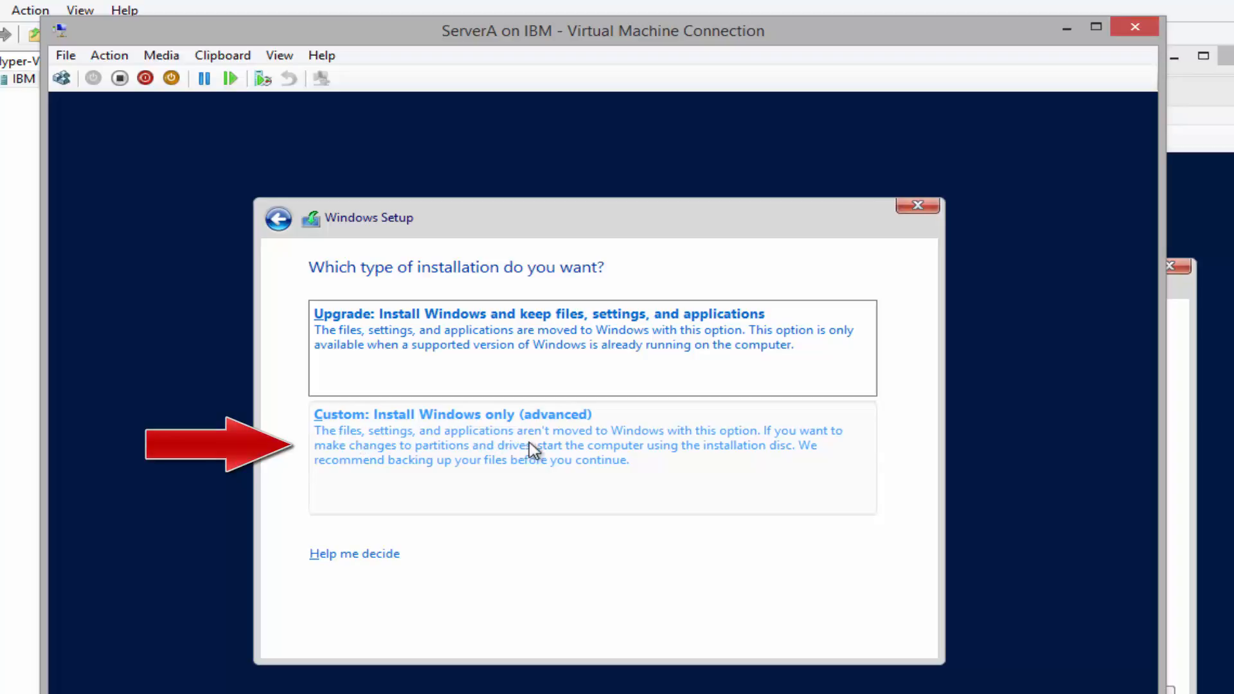
pyautogui.click(563, 450)
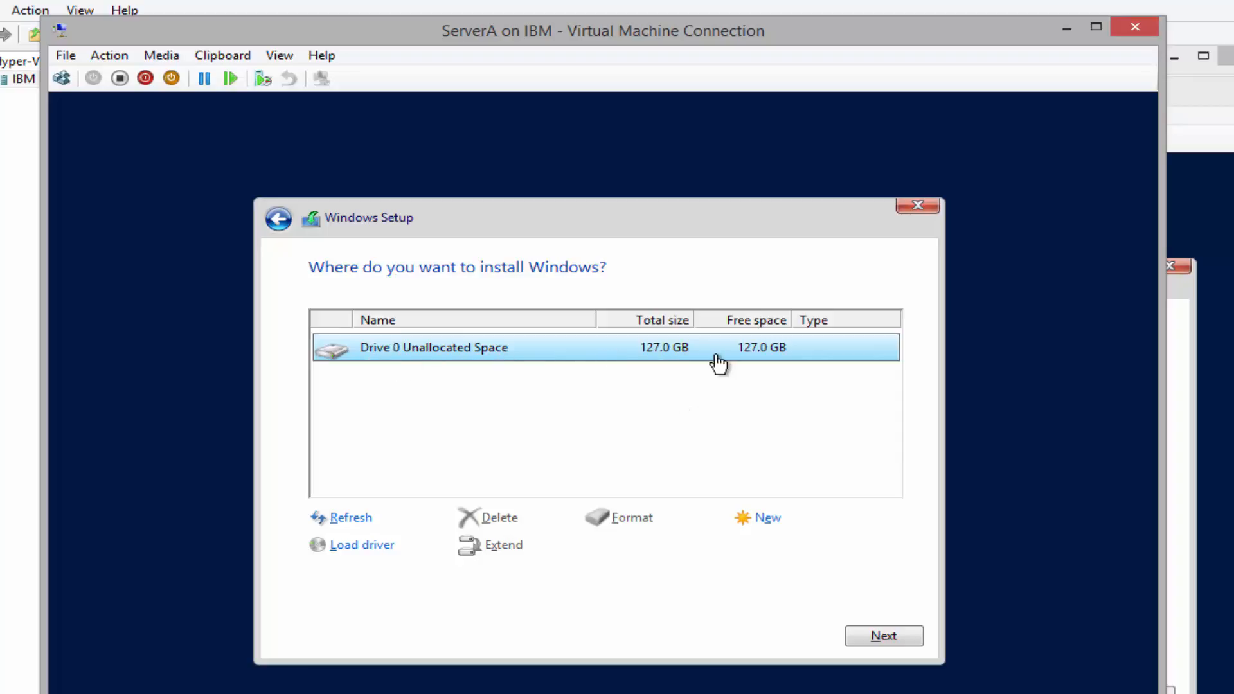
pyautogui.click(885, 636)
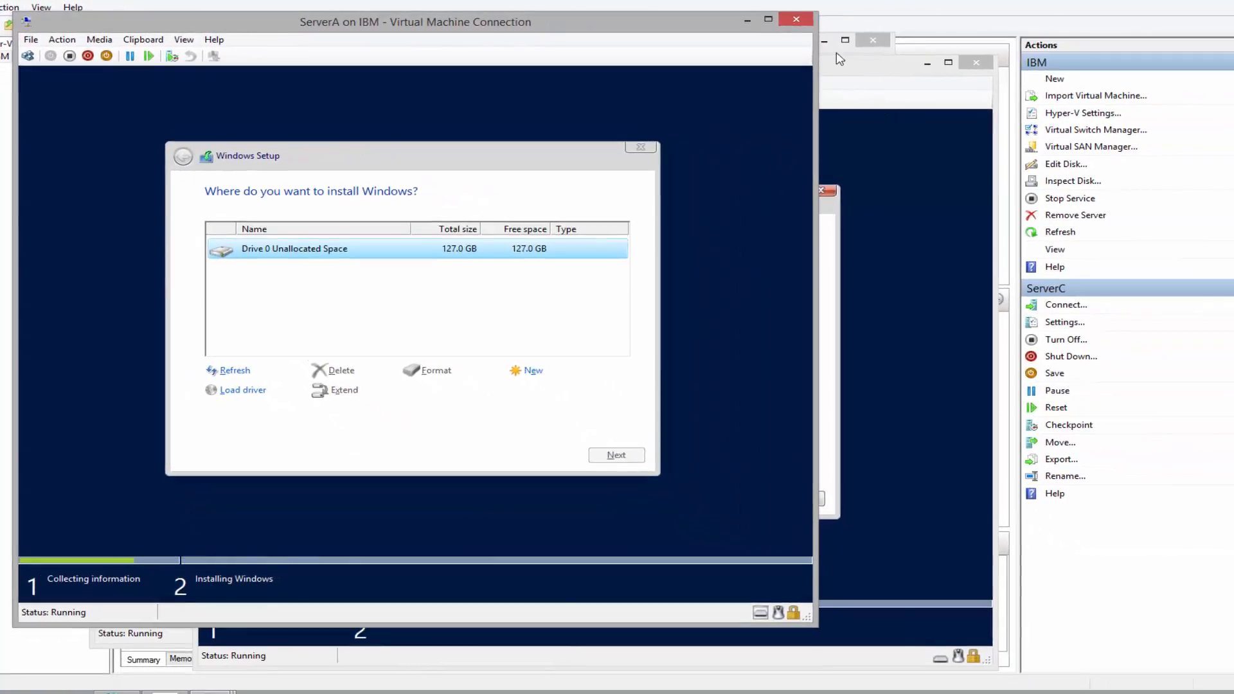
# Custom-install Datacenter (Server with a GUI) on ServerB's Drive 0, then switch to ServerC's window
pyautogui.click(832, 56)
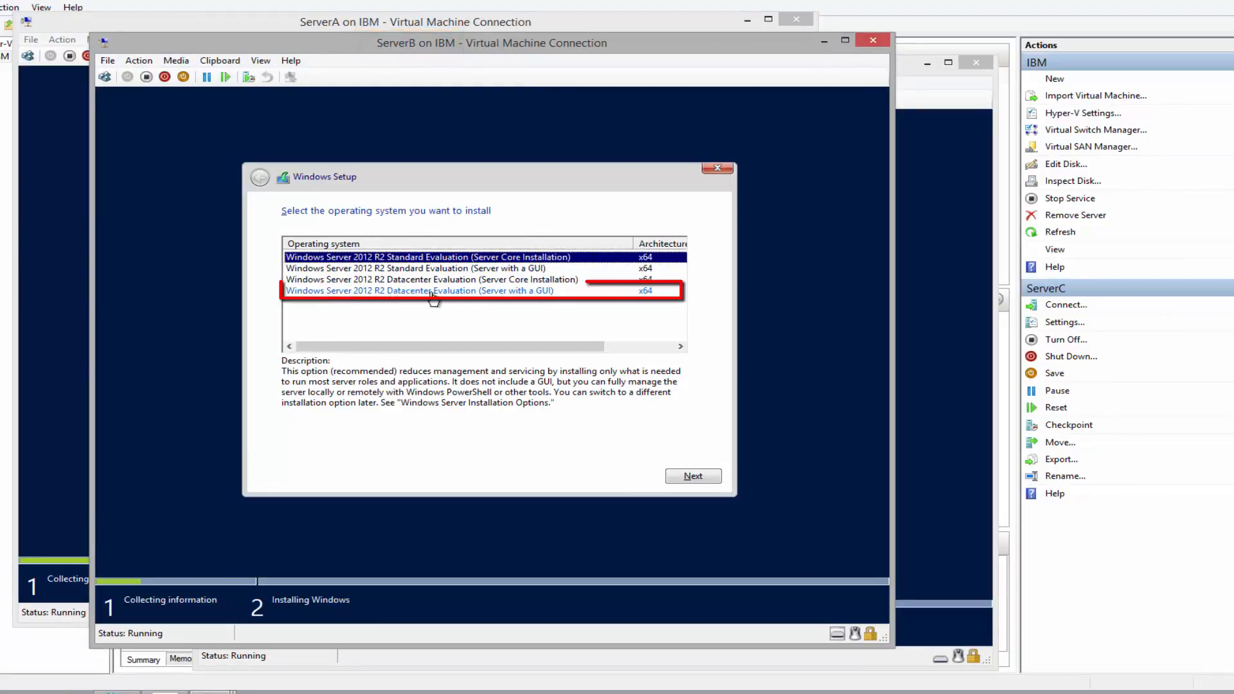
pyautogui.click(554, 293)
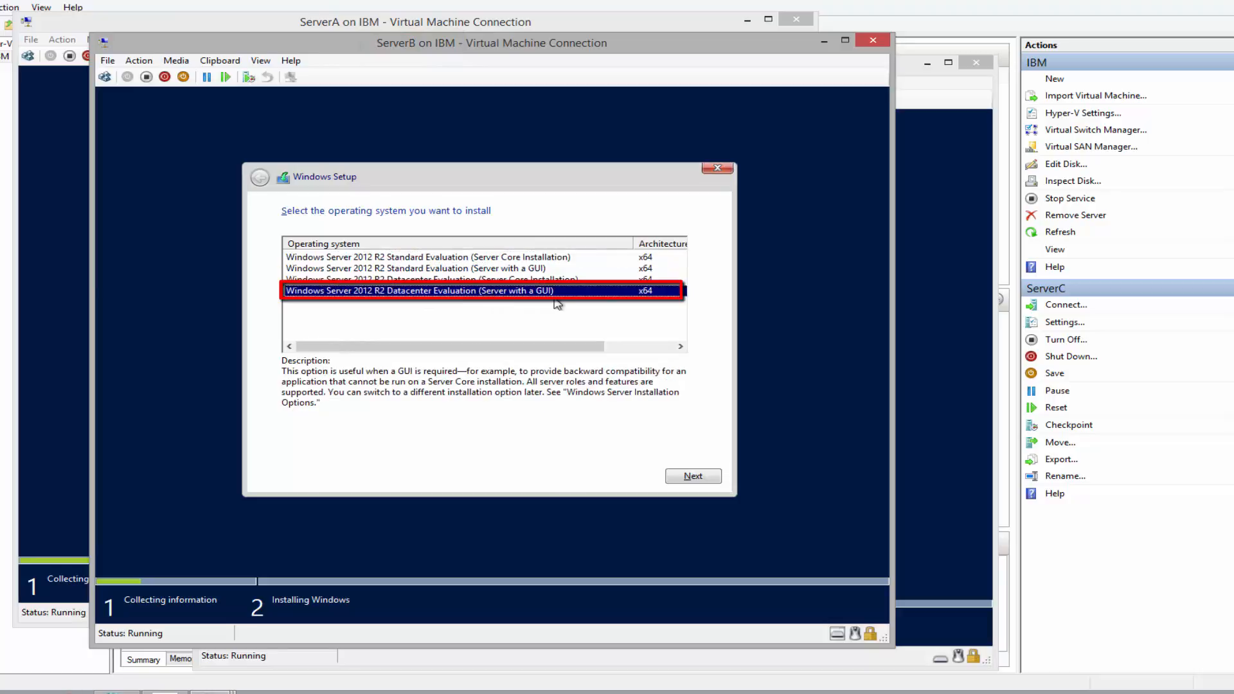
pyautogui.click(692, 476)
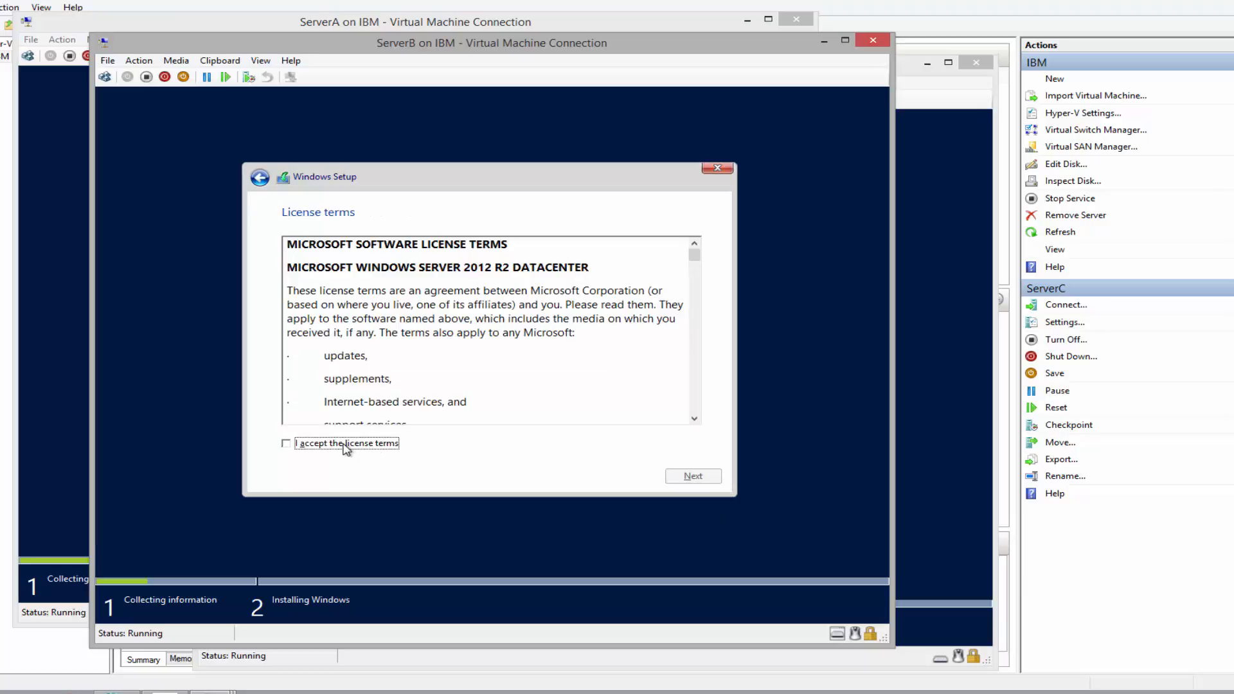
pyautogui.click(346, 445)
pyautogui.click(693, 482)
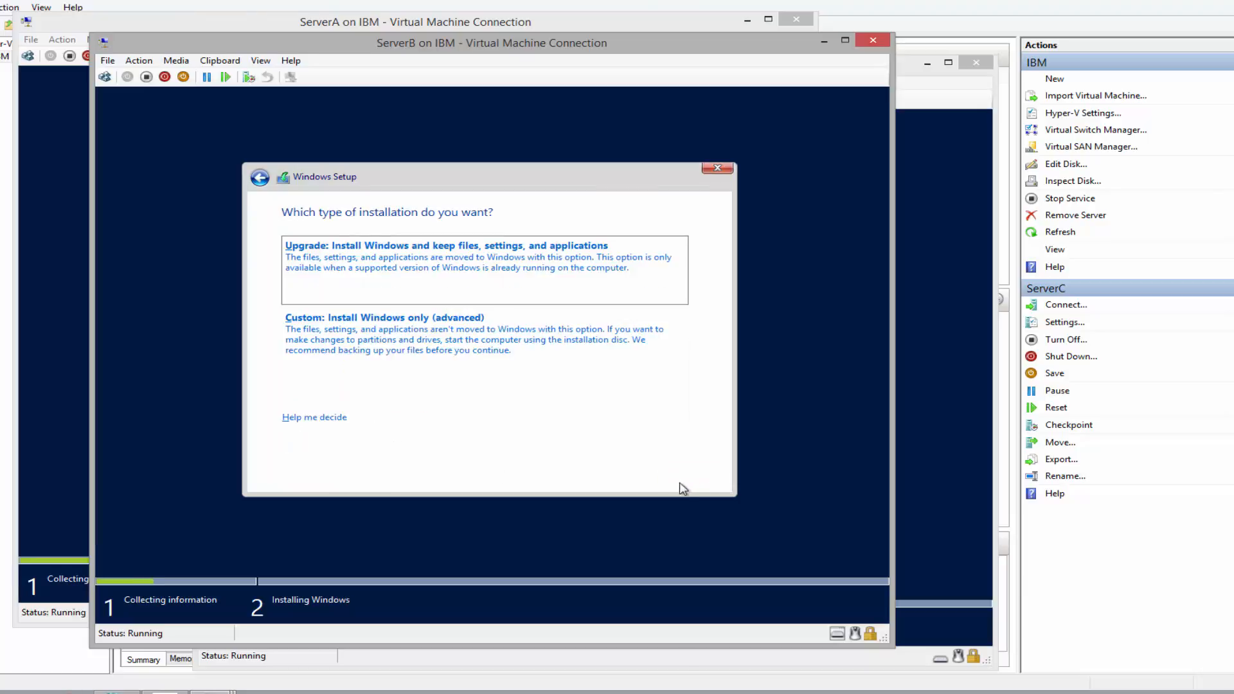
pyautogui.click(432, 348)
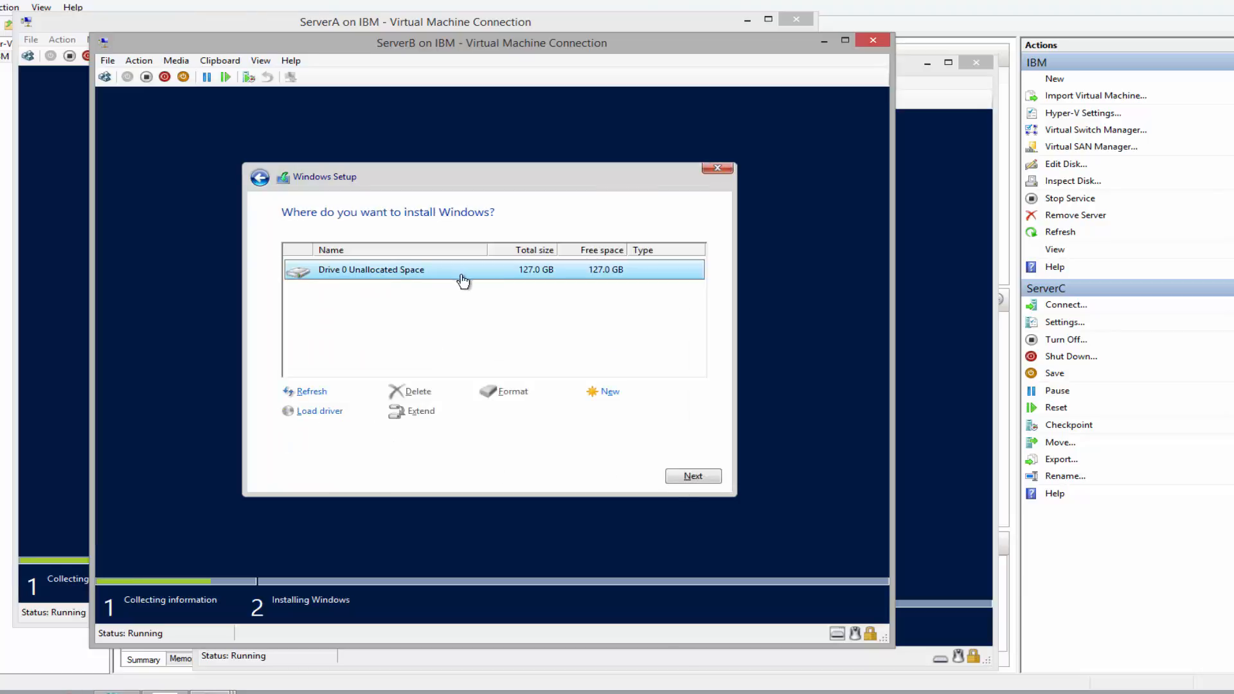
pyautogui.click(689, 476)
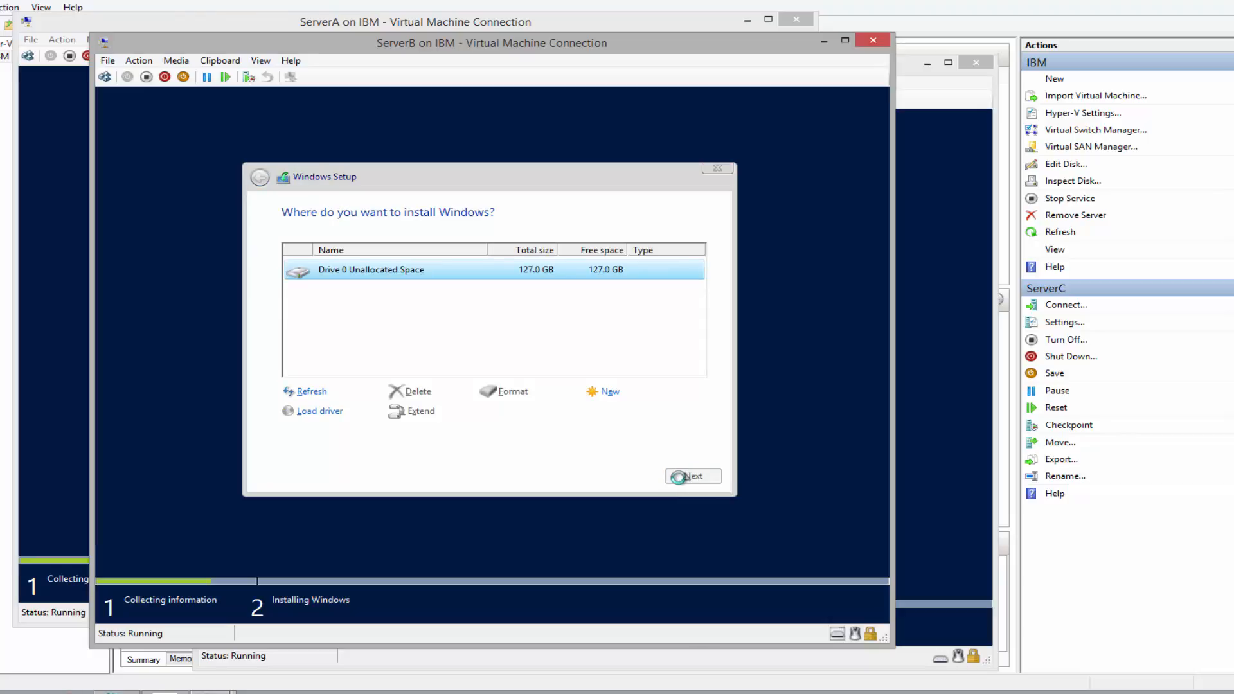
pyautogui.click(929, 81)
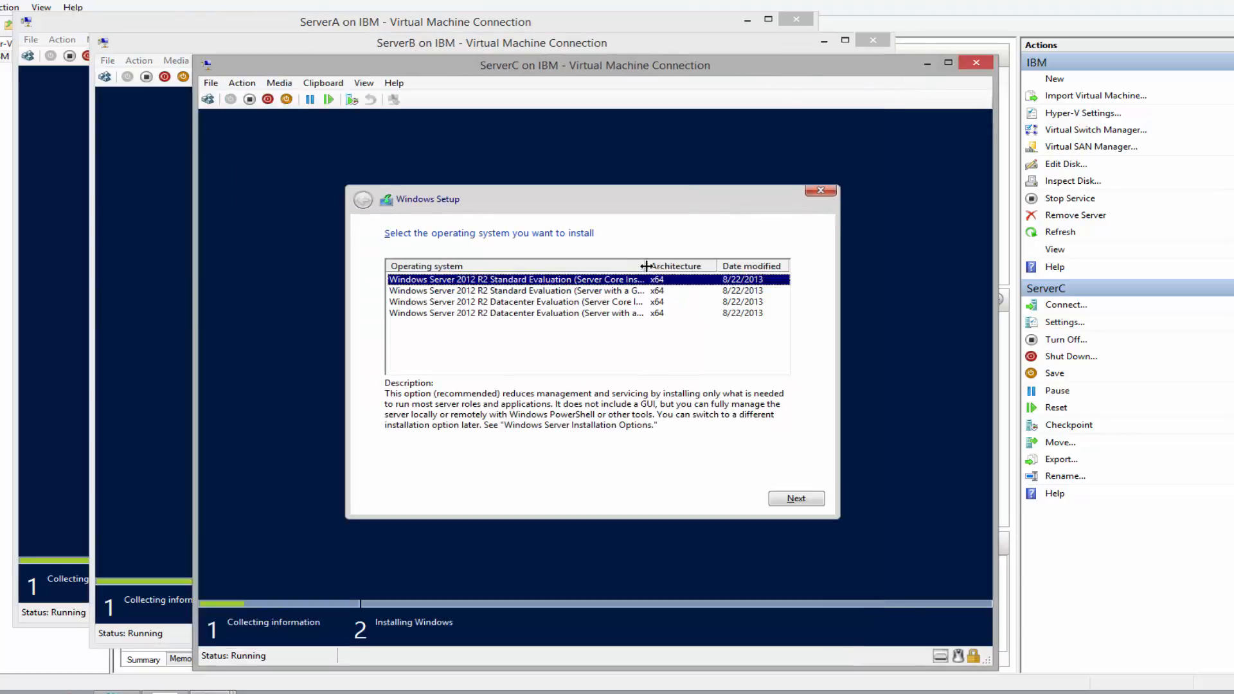
# Choose Datacenter (Server Core Installation) for ServerC, accept the license, and custom-install onto Drive 0
pyautogui.moveTo(645, 265); pyautogui.dragTo(708, 265)
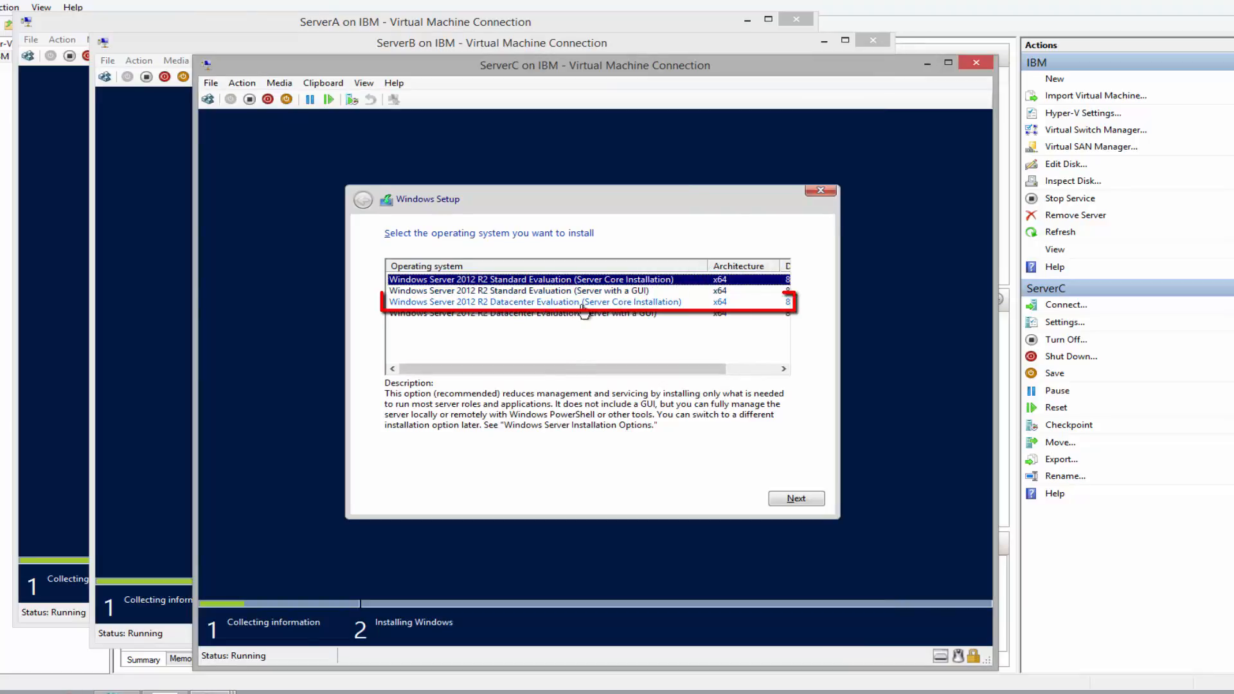
pyautogui.click(508, 302)
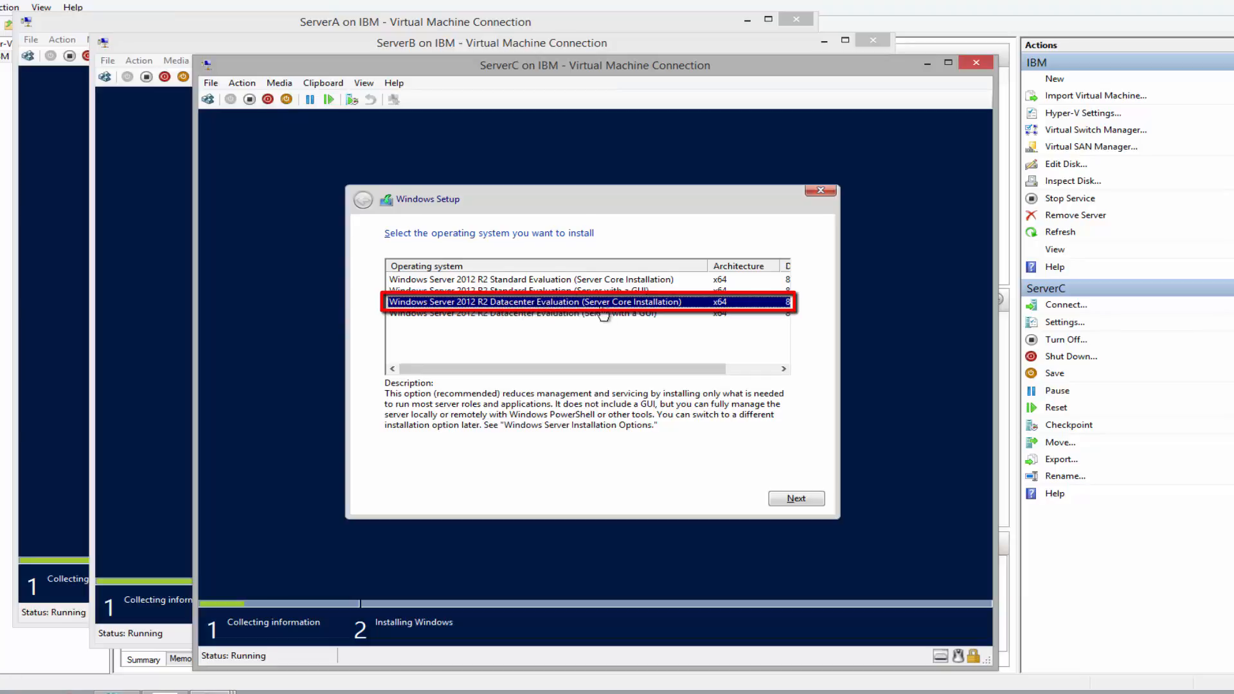
pyautogui.click(798, 499)
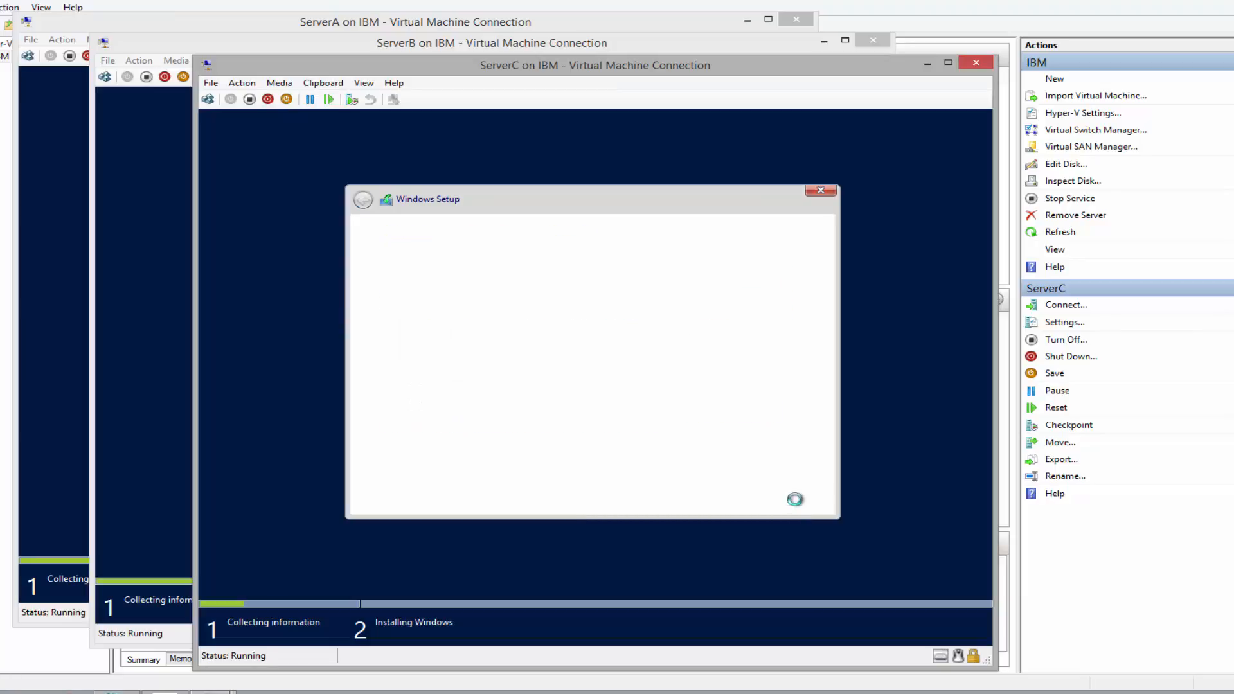
pyautogui.click(449, 473)
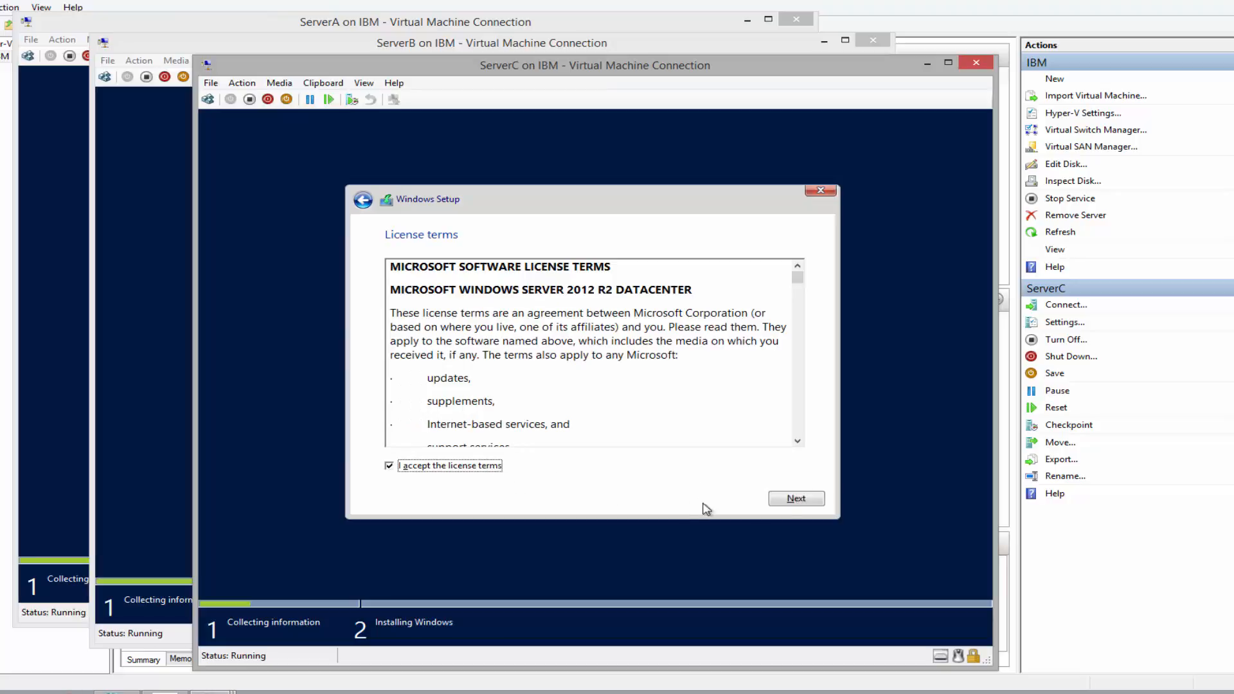
pyautogui.click(811, 501)
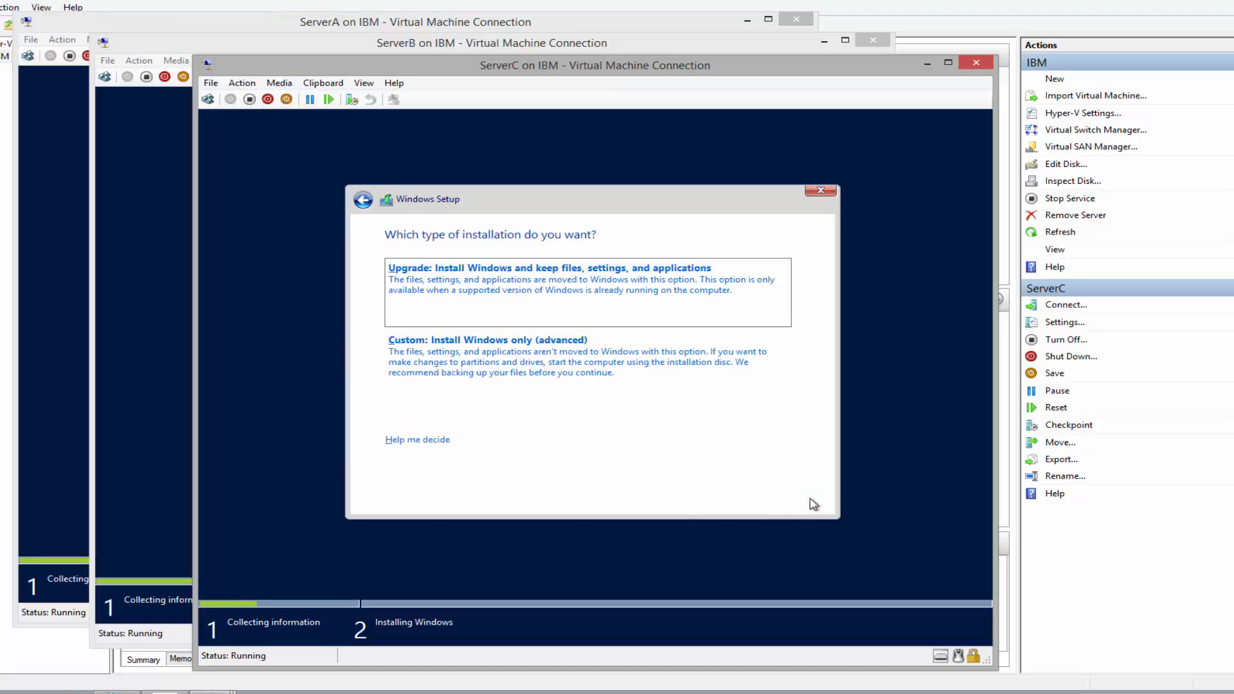
pyautogui.click(547, 368)
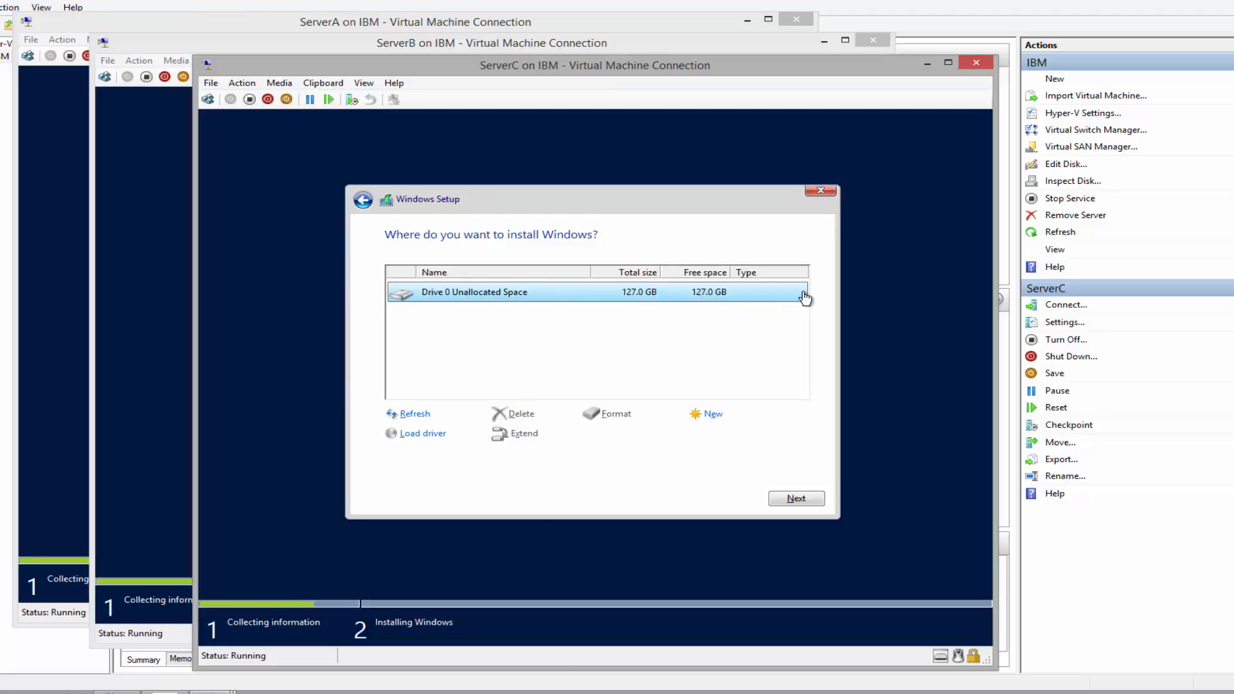
pyautogui.click(797, 500)
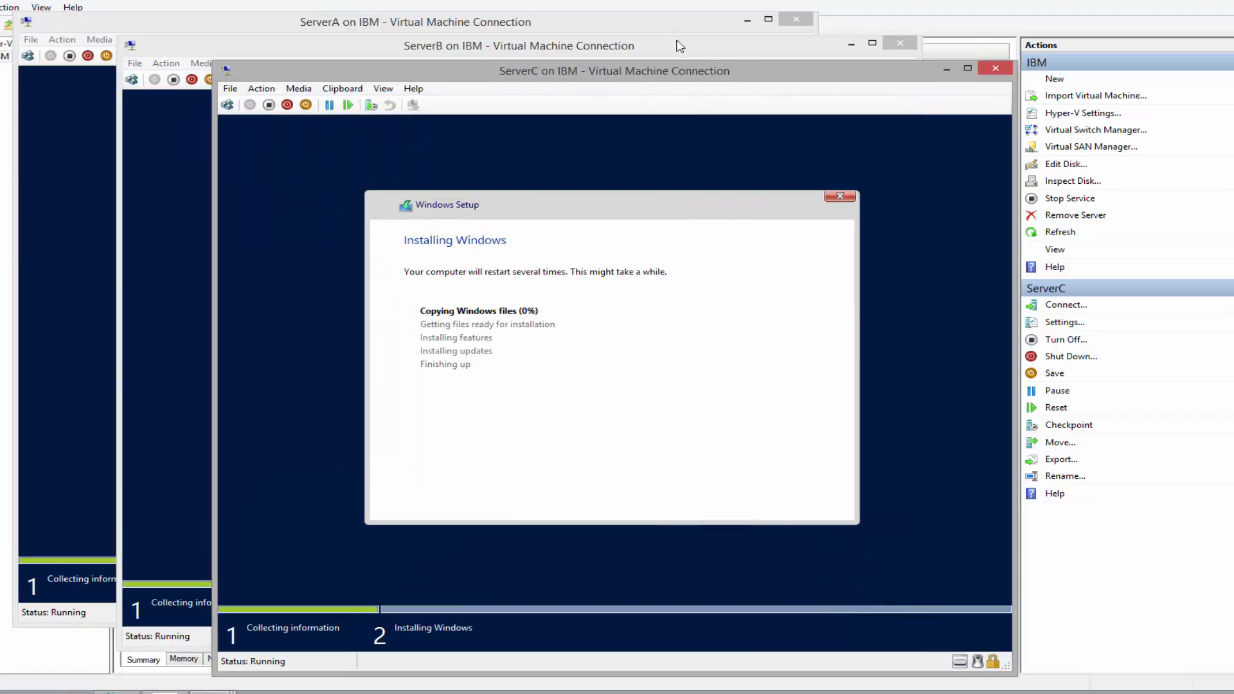
# Cycle through the ServerA, ServerB and ServerC windows checking install progress, ending on ServerA's password page
pyautogui.click(592, 23)
pyautogui.click(830, 49)
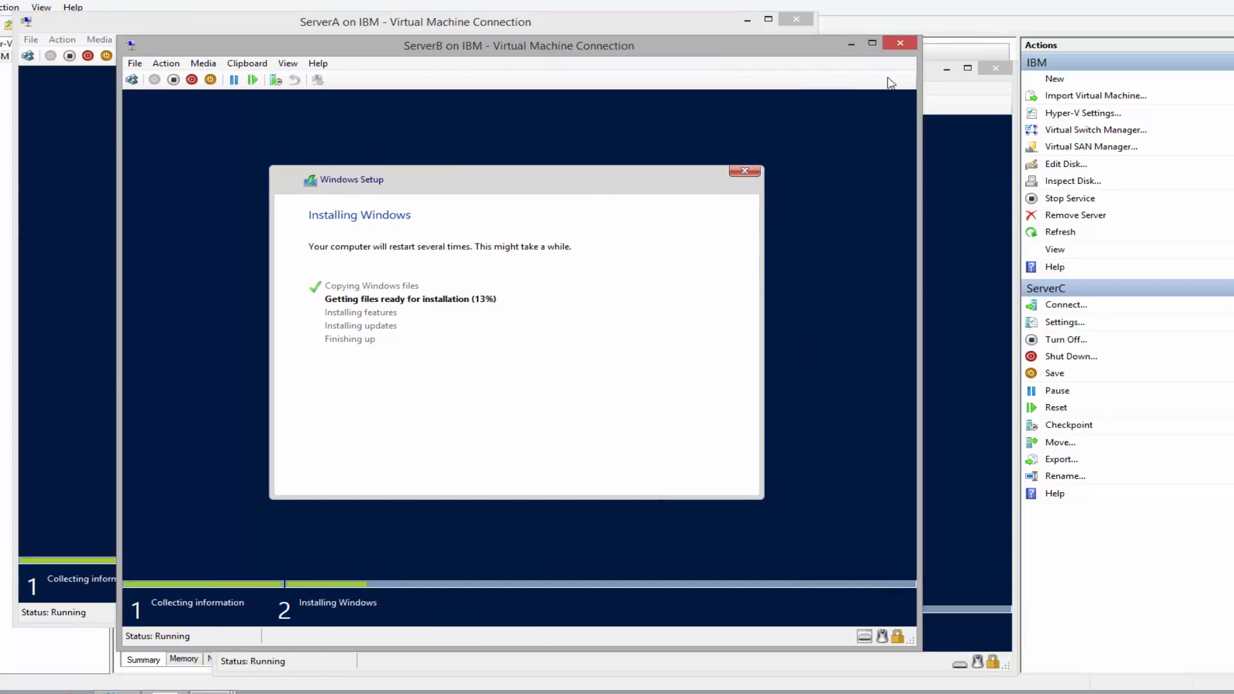
pyautogui.click(941, 92)
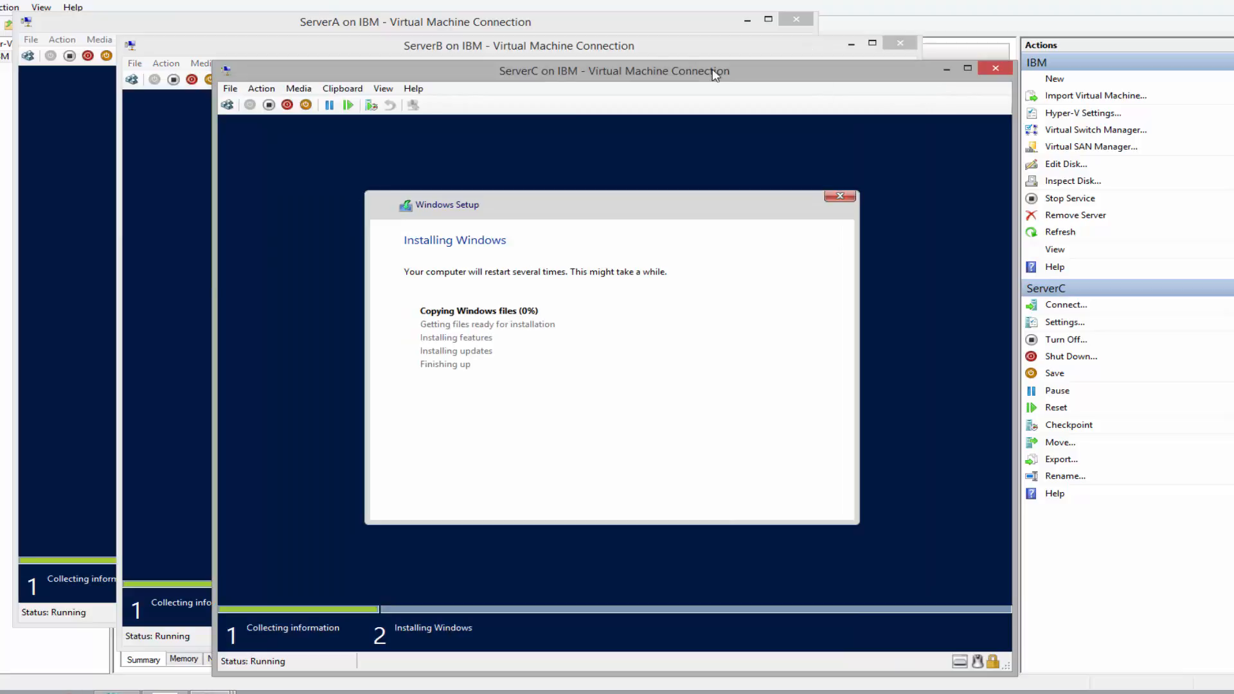
pyautogui.click(615, 31)
pyautogui.click(831, 51)
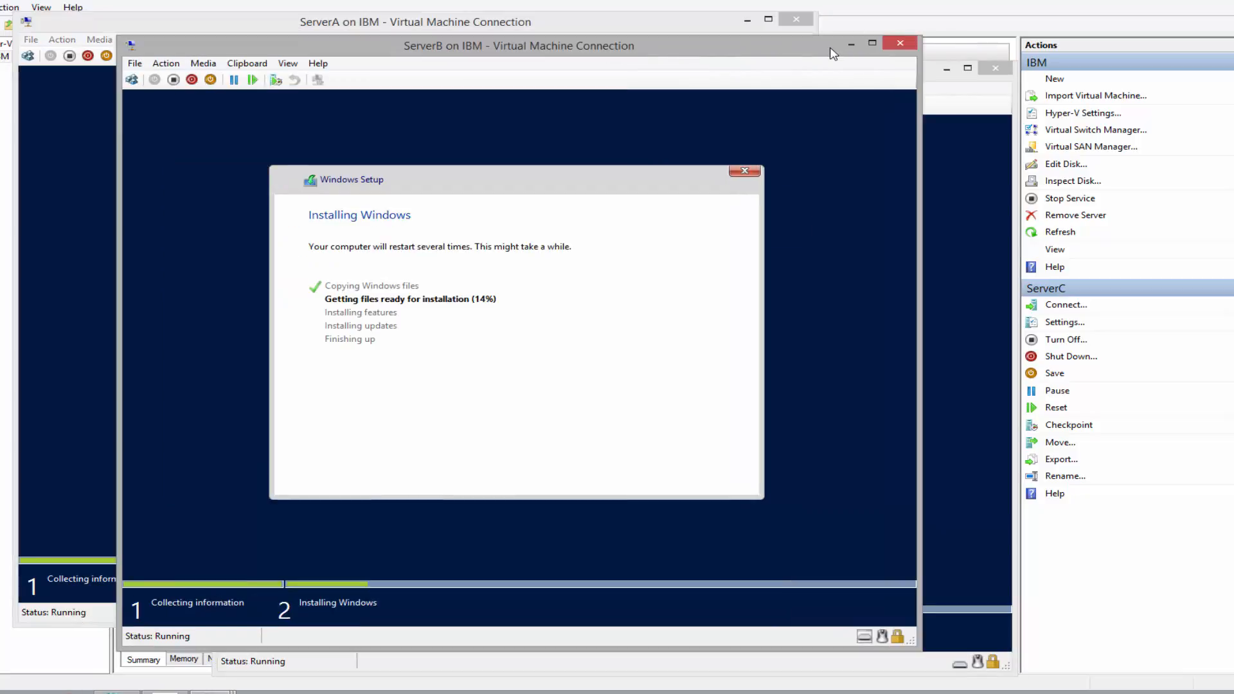
pyautogui.click(945, 92)
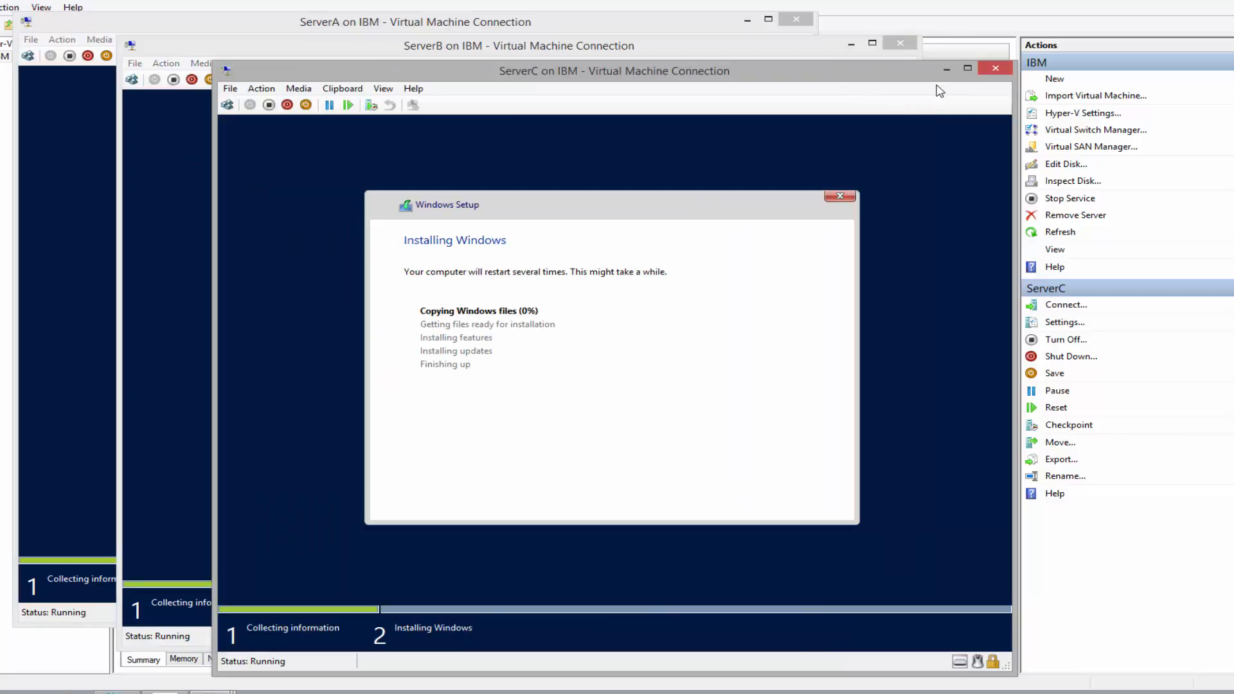
pyautogui.click(696, 21)
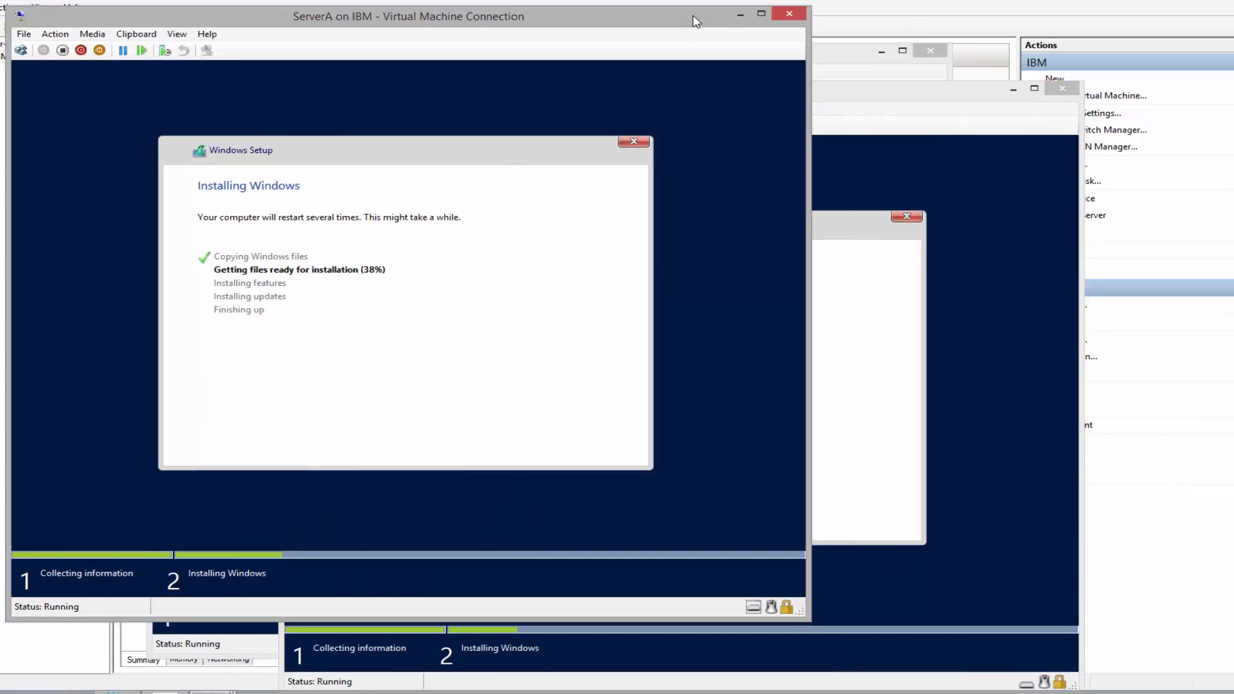
pyautogui.click(853, 58)
pyautogui.click(978, 107)
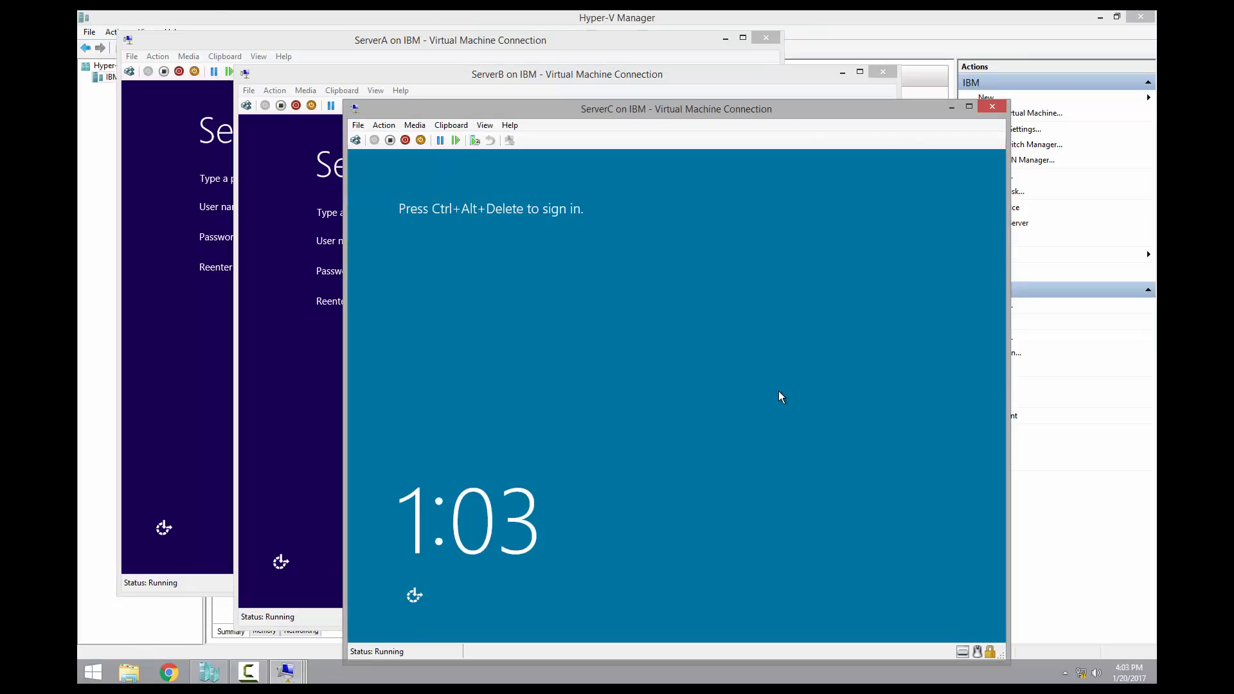
pyautogui.click(653, 40)
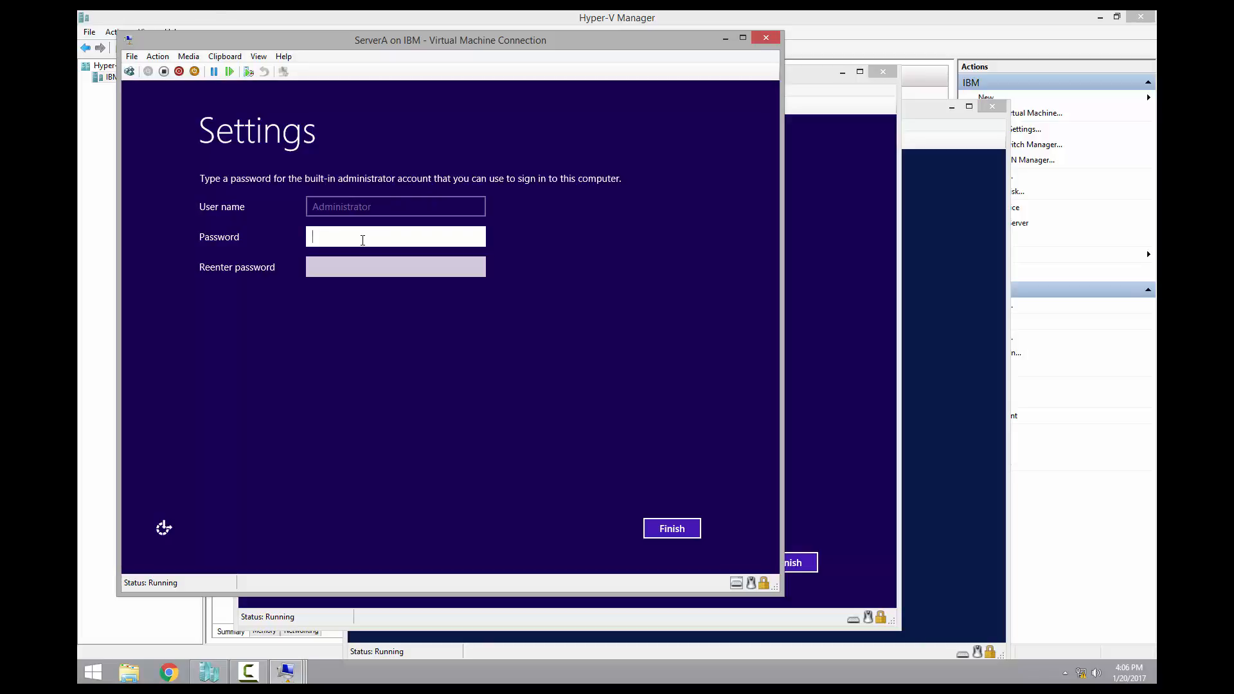
# Set ServerA's built-in Administrator password, correcting the mistyped confirmation entry
pyautogui.write('**********')
pyautogui.press('Tab')
pyautogui.write('***********')
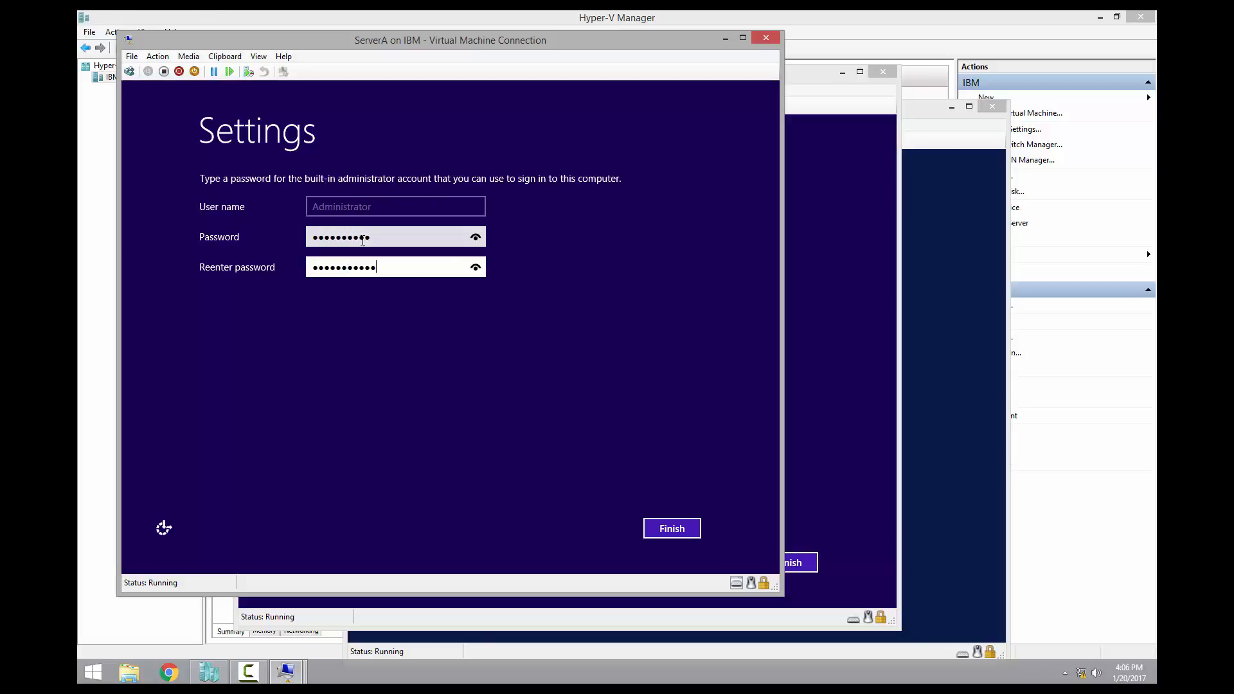
pyautogui.press('BackSpace')
pyautogui.press('BackSpace')
pyautogui.press('BackSpace')
pyautogui.press('BackSpace')
pyautogui.press('BackSpace')
pyautogui.press('BackSpace')
pyautogui.press('BackSpace')
pyautogui.press('BackSpace')
pyautogui.press('BackSpace')
pyautogui.press('BackSpace')
pyautogui.press('BackSpace')
pyautogui.write('***********')
pyautogui.press('BackSpace')
pyautogui.press('BackSpace')
pyautogui.press('BackSpace')
pyautogui.press('BackSpace')
pyautogui.press('BackSpace')
pyautogui.press('BackSpace')
pyautogui.press('BackSpace')
pyautogui.press('BackSpace')
pyautogui.press('BackSpace')
pyautogui.press('BackSpace')
pyautogui.press('BackSpace')
pyautogui.write('**********')
pyautogui.press('Return')
# Set ServerB's built-in Administrator password and confirm it
pyautogui.click(827, 90)
pyautogui.click(540, 272)
pyautogui.write('**********')
pyautogui.press('Tab')
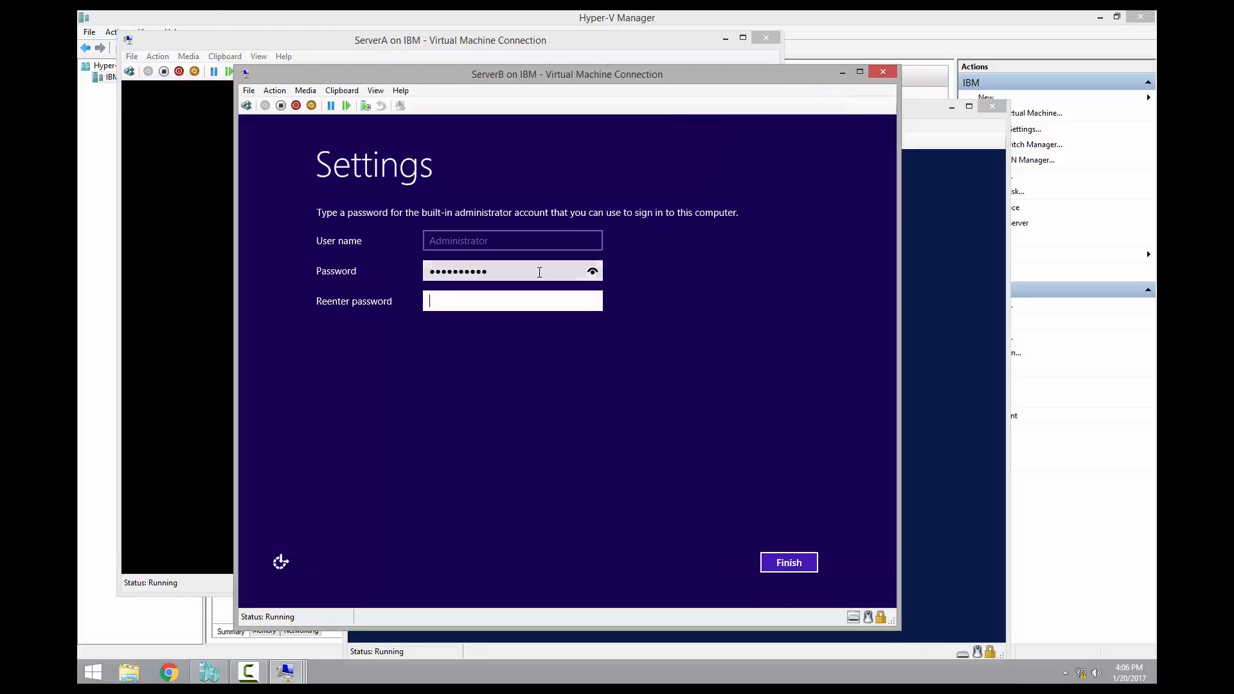
pyautogui.write('**********')
pyautogui.press('Return')
# Set ServerC's Administrator password, check the revealed confirmation, and acknowledge the change
pyautogui.click(939, 252)
pyautogui.click(768, 307)
pyautogui.write('**********')
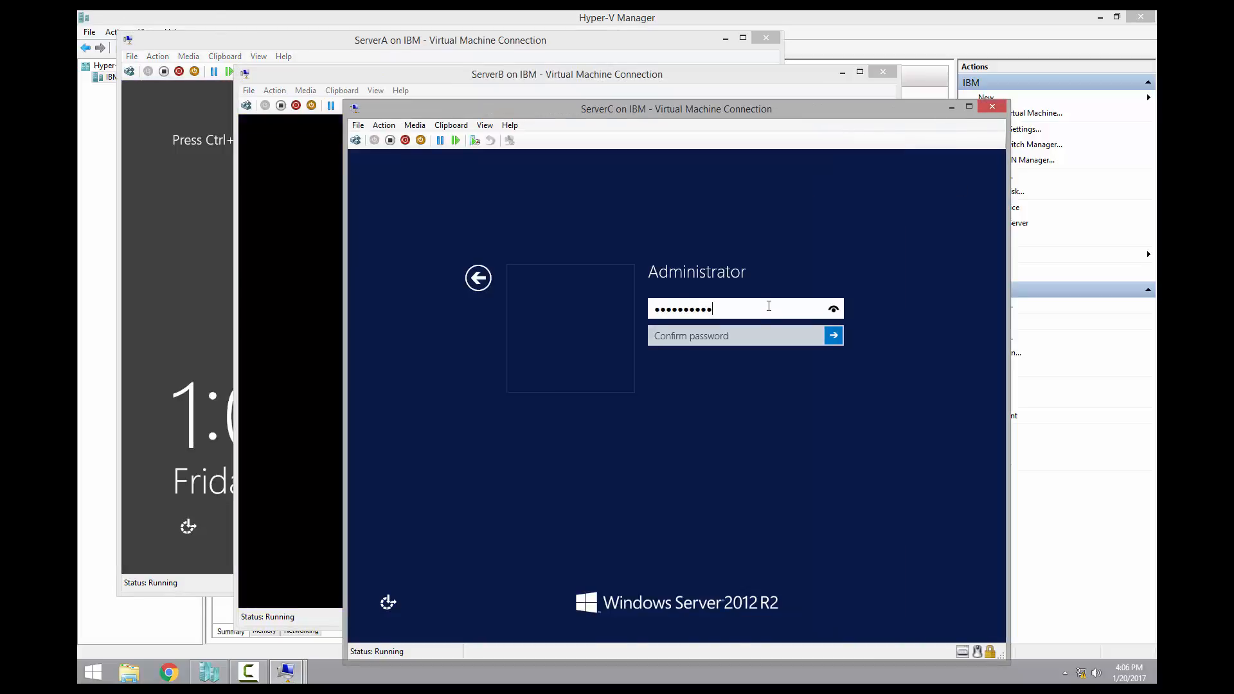
pyautogui.press('Tab')
pyautogui.write('Password01')
pyautogui.click(813, 336)
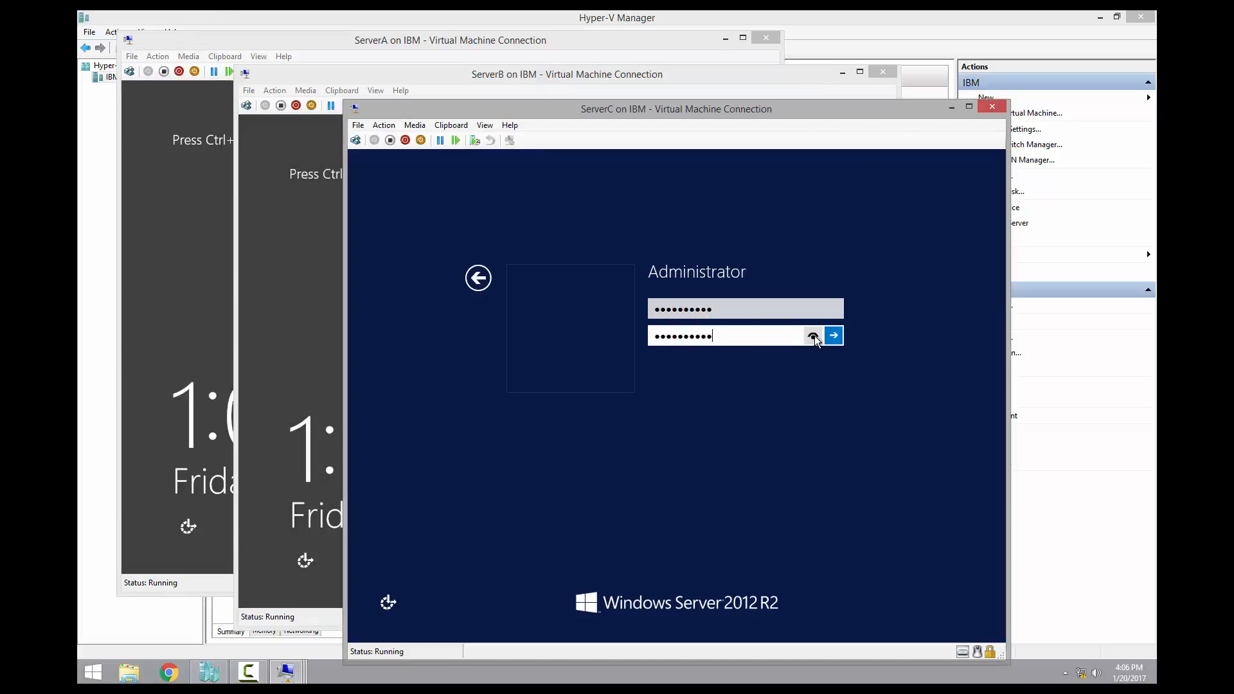
pyautogui.click(834, 336)
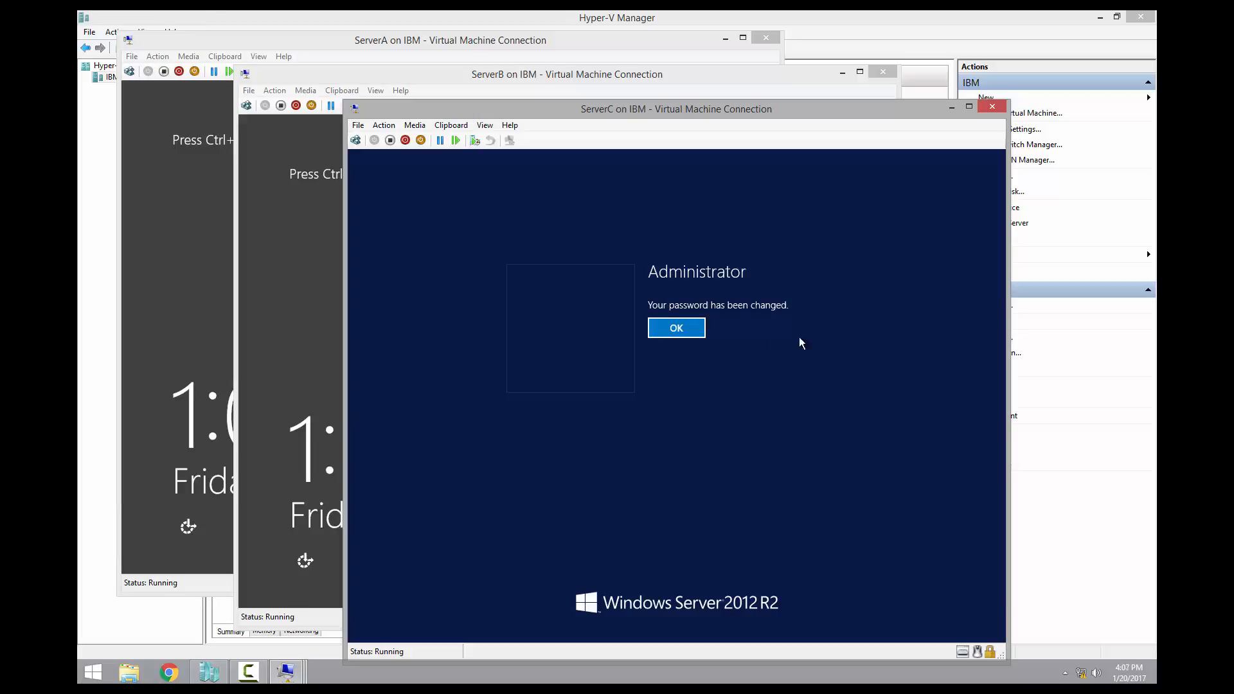
pyautogui.click(688, 331)
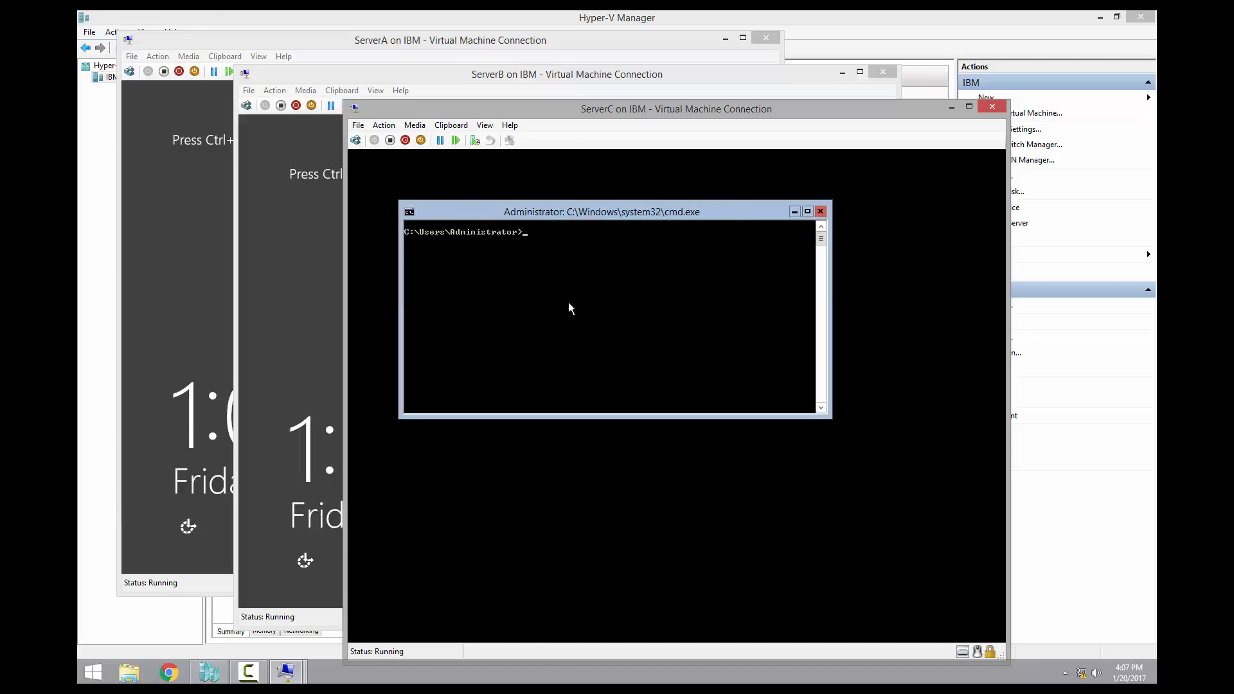
# Move ServerC's command prompt lower and sign in to ServerA as Administrator
pyautogui.moveTo(595, 211); pyautogui.dragTo(661, 267)
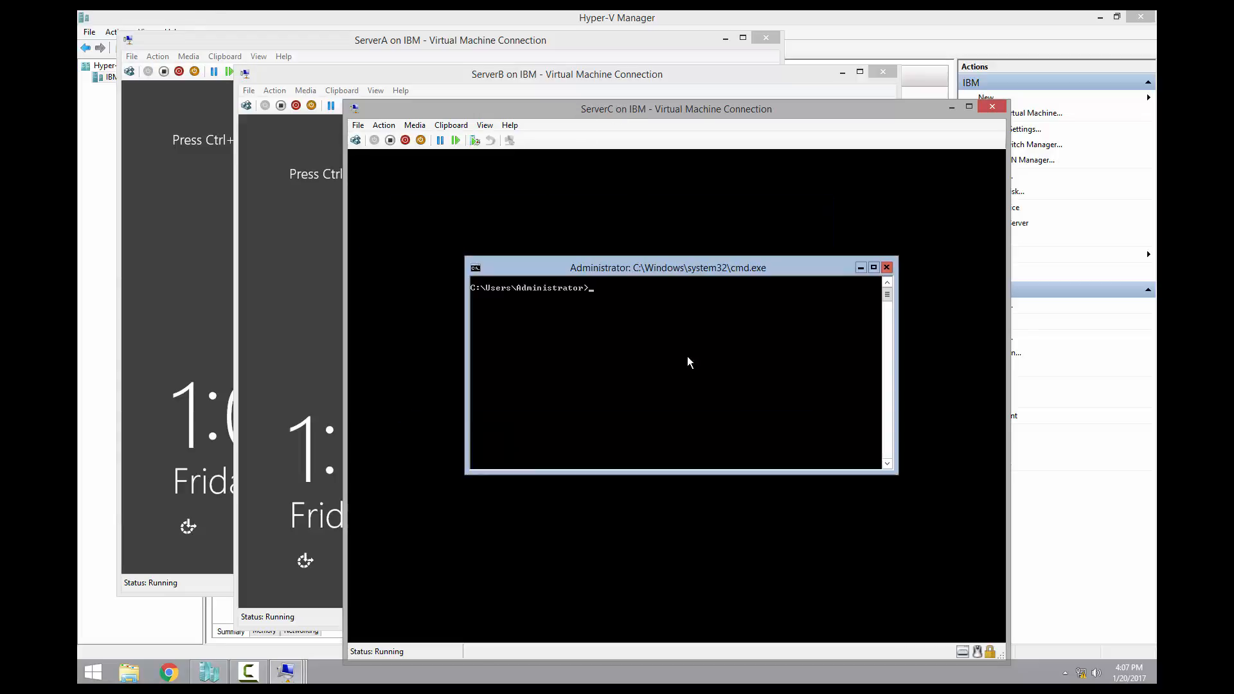
pyautogui.click(314, 37)
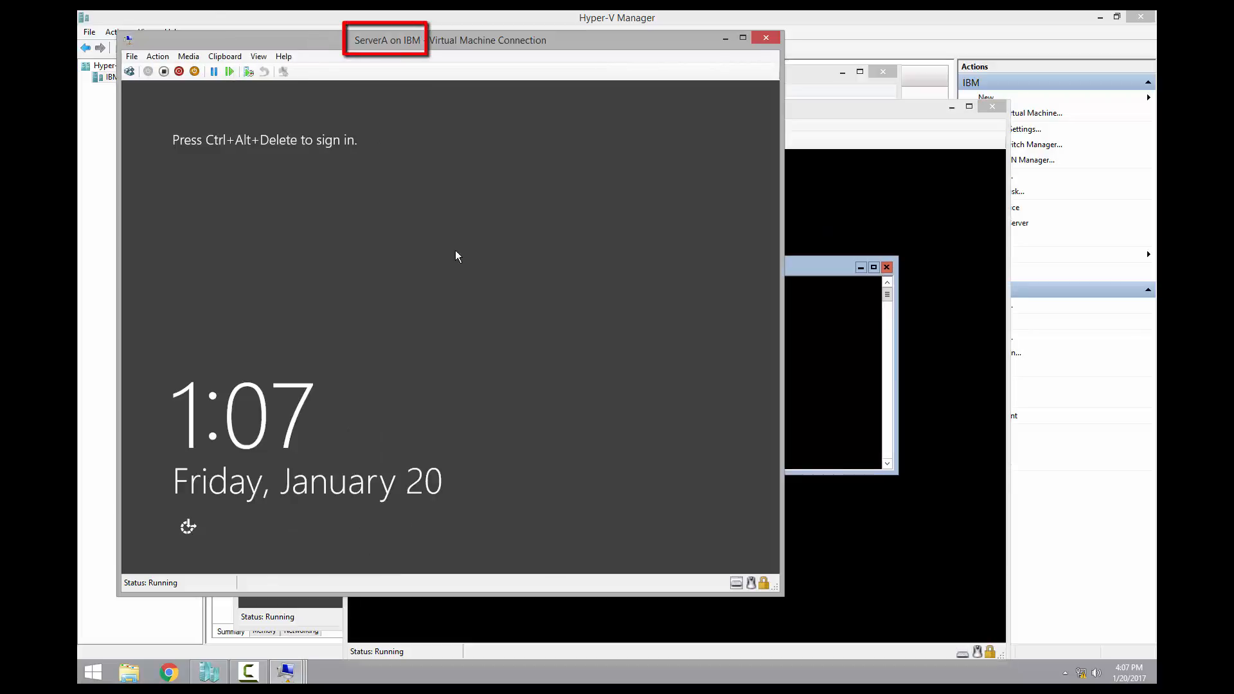
pyautogui.click(130, 71)
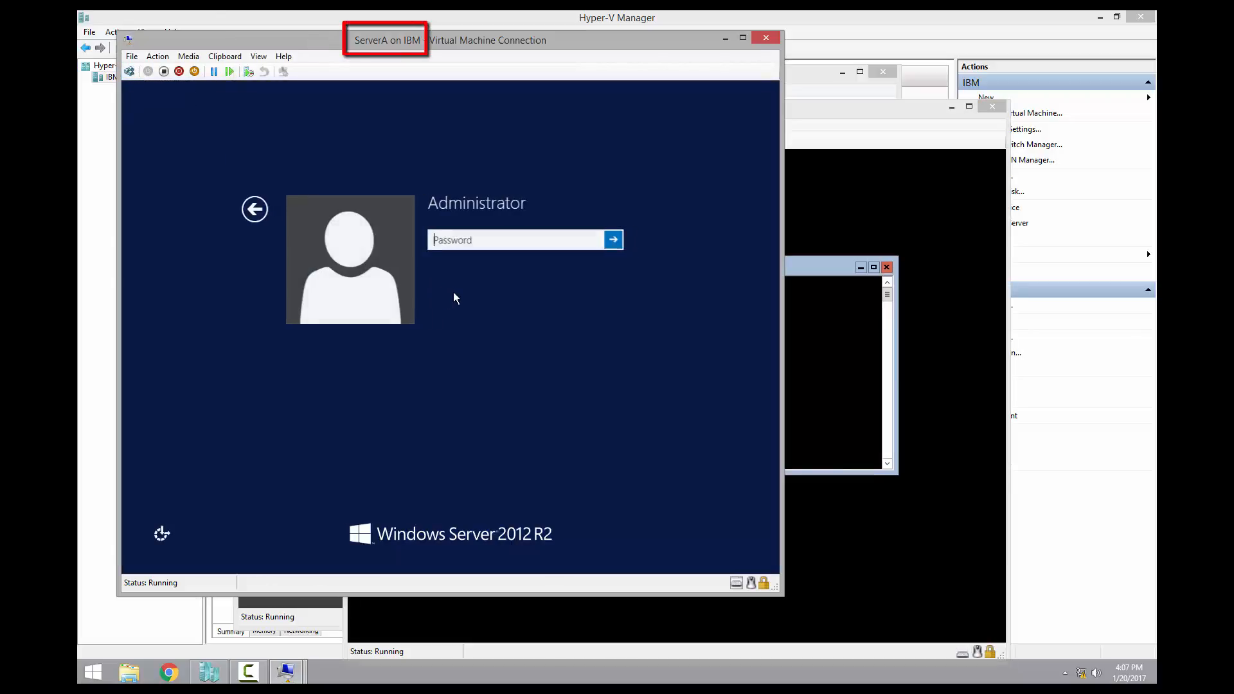
pyautogui.write('Pa')
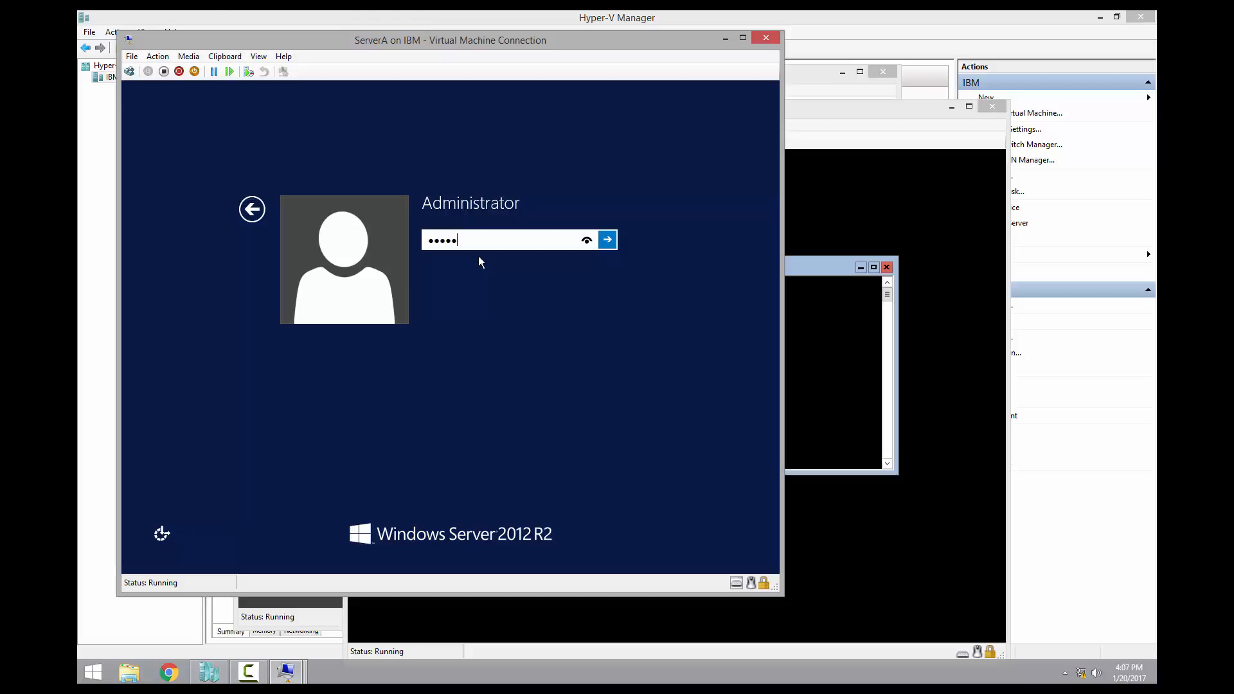
pyautogui.press('Return')
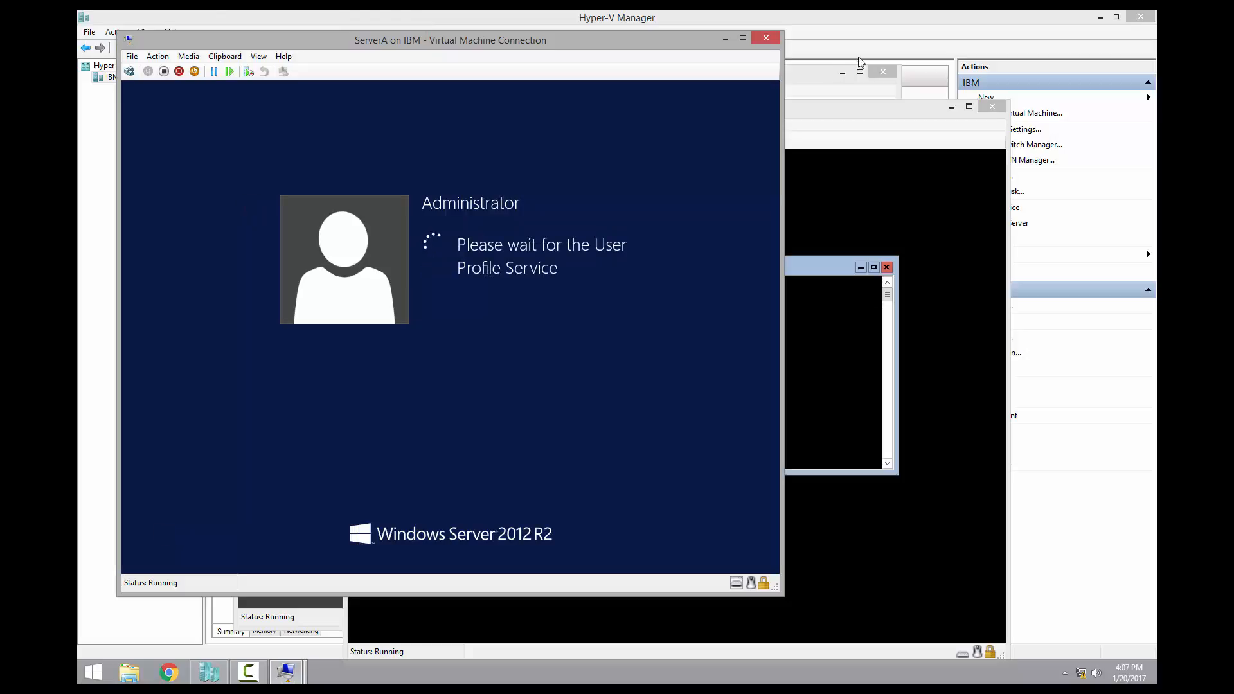
# Sign in to ServerB as Administrator using Ctrl+Alt+End and the account password
pyautogui.click(808, 68)
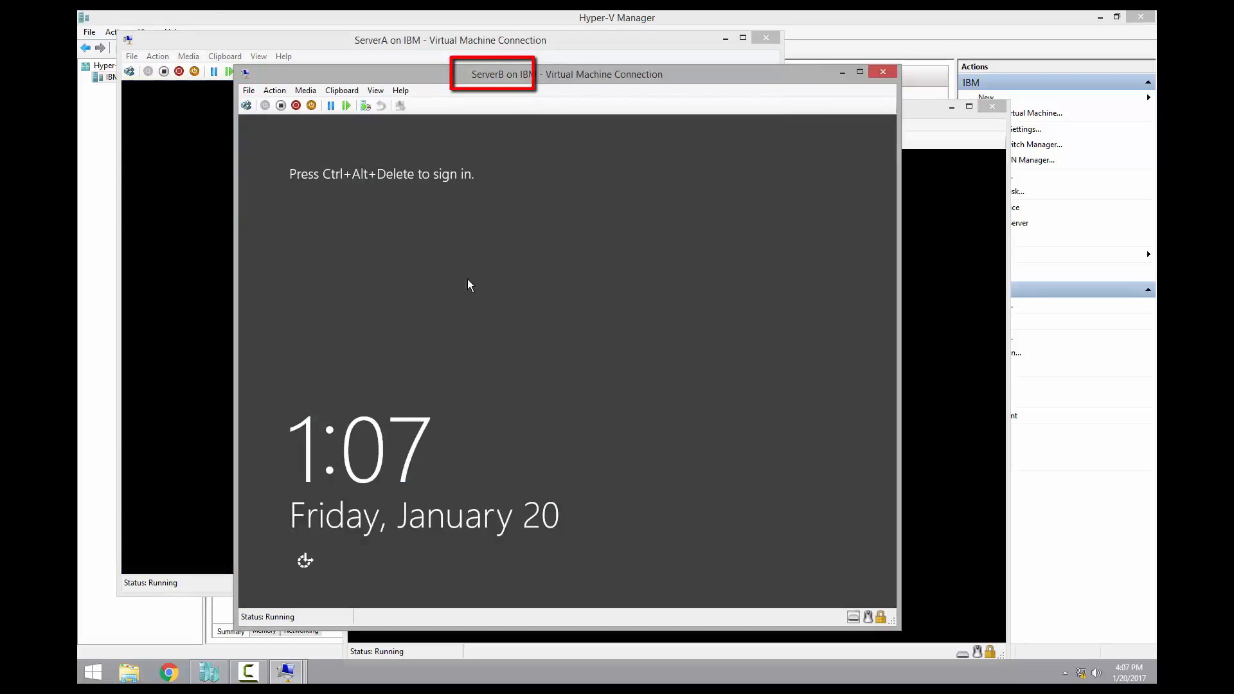
pyautogui.hotkey('ctrl', 'alt', 'End')
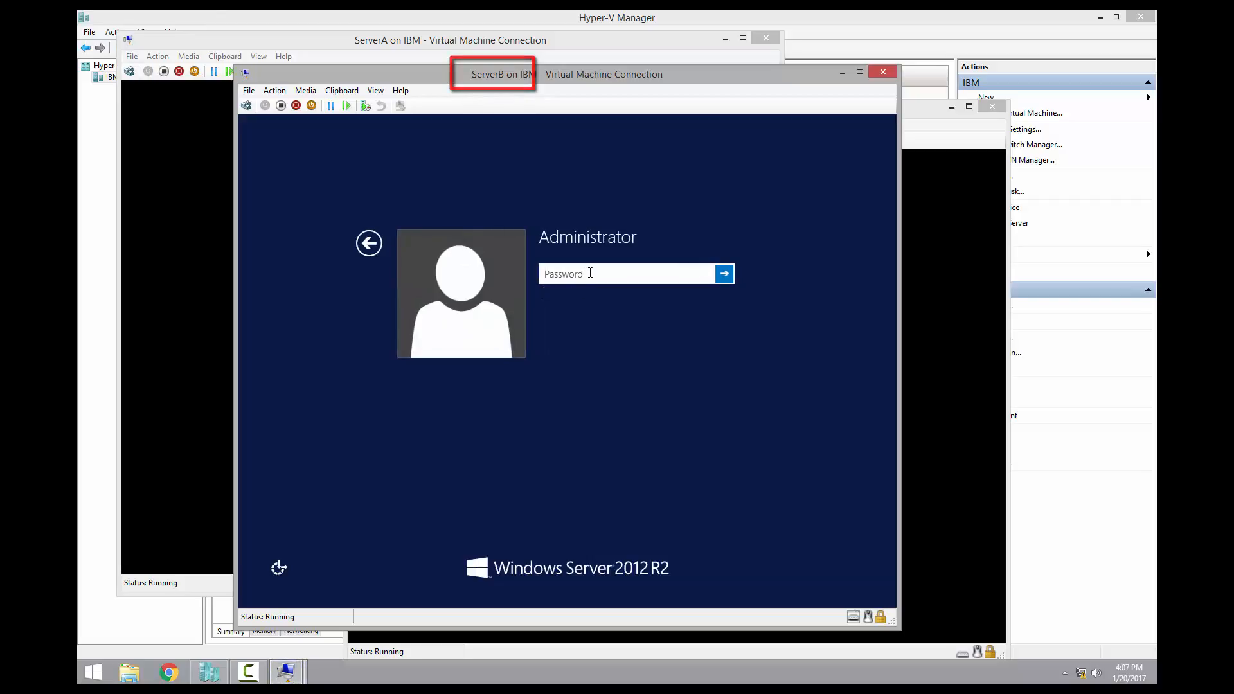
pyautogui.write('Pa$$w0rd')
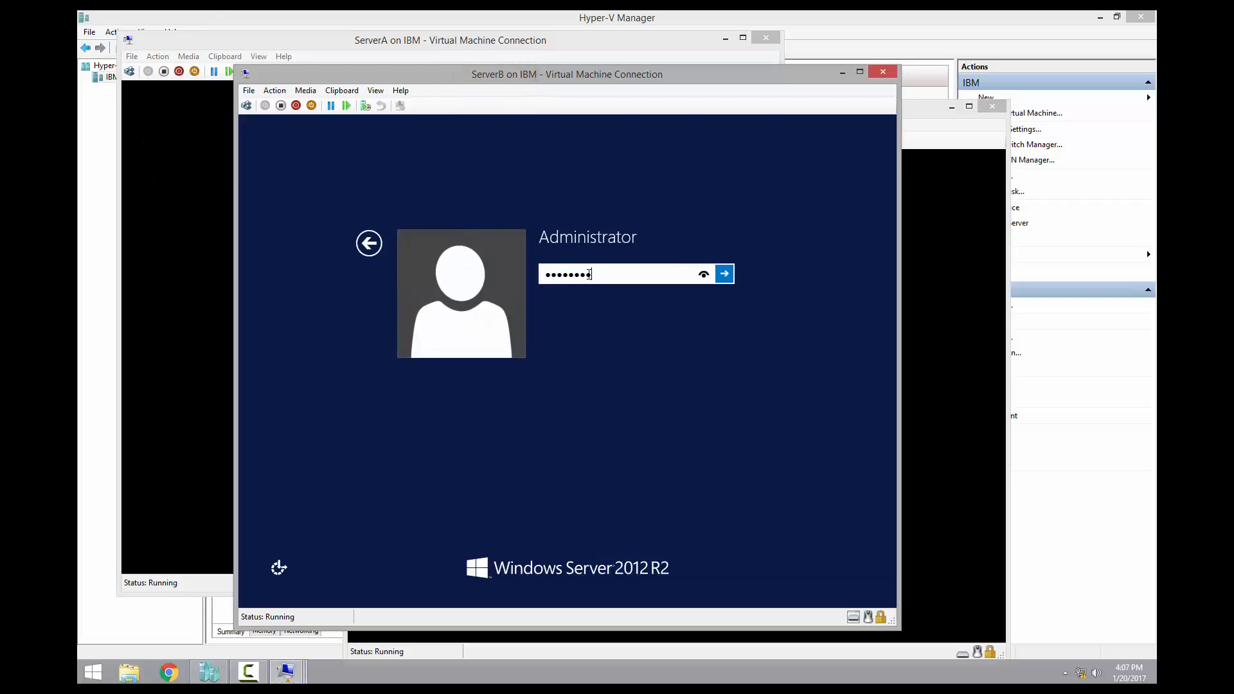
pyautogui.press('Return')
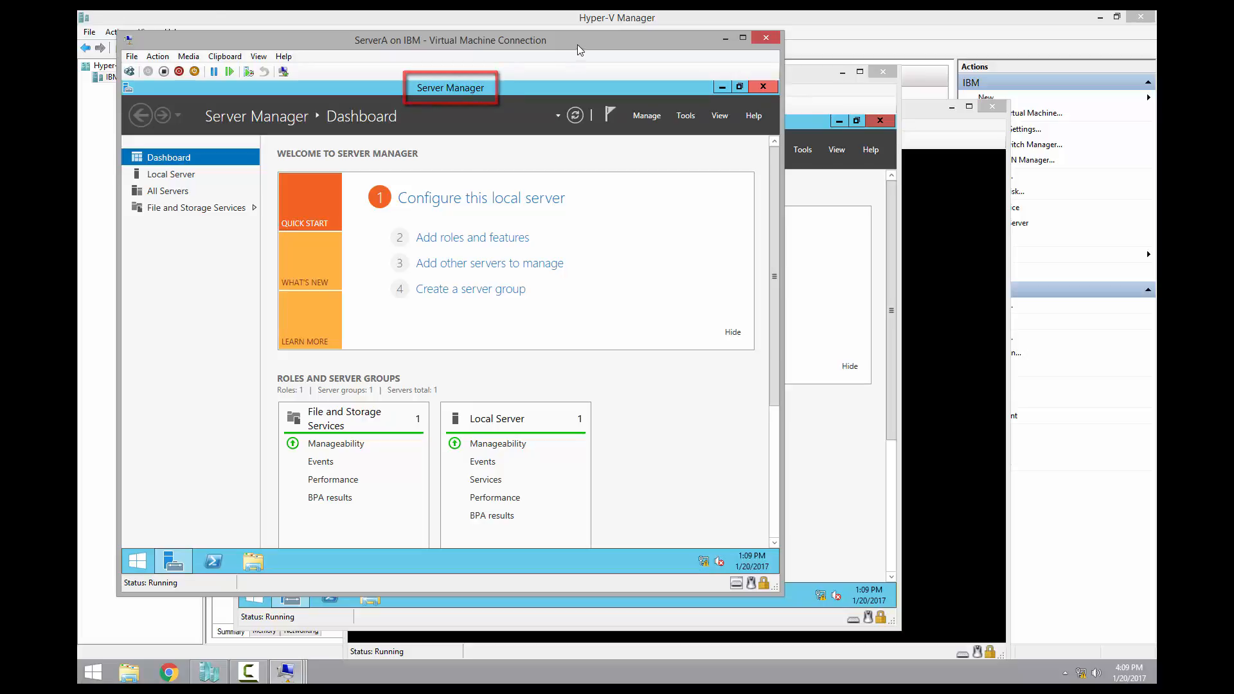
# Stop Server Manager starting automatically at logon on ServerA and close it
pyautogui.click(646, 116)
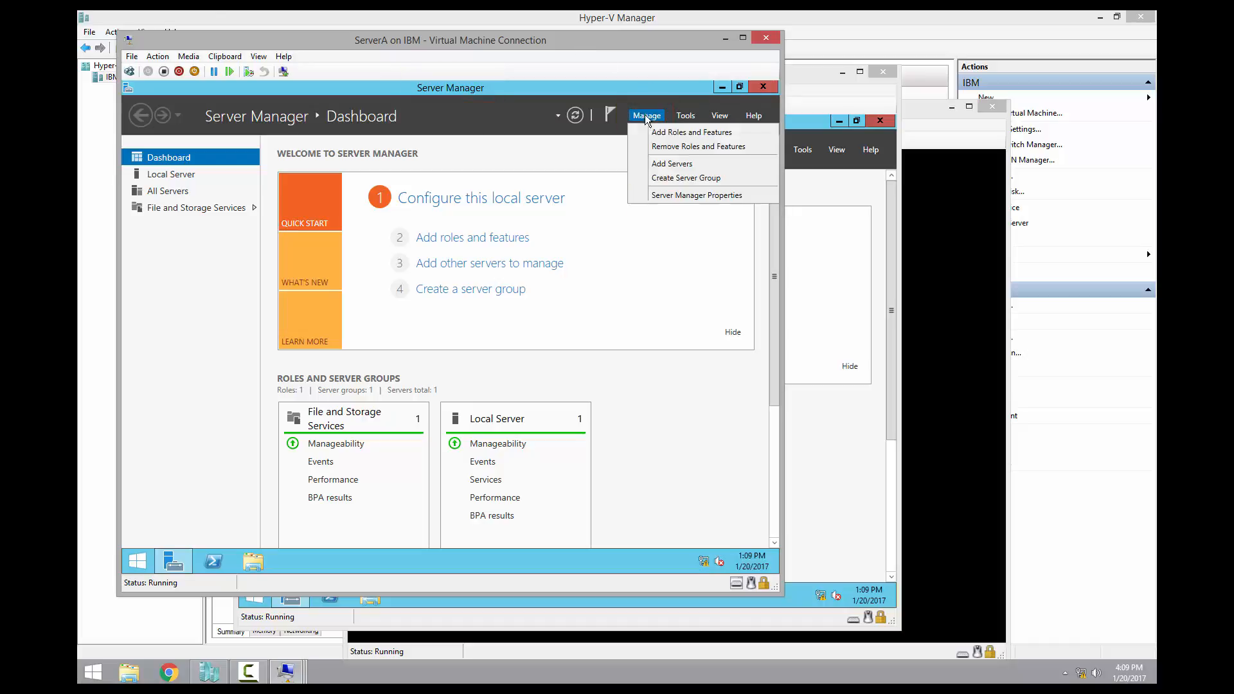
pyautogui.click(669, 195)
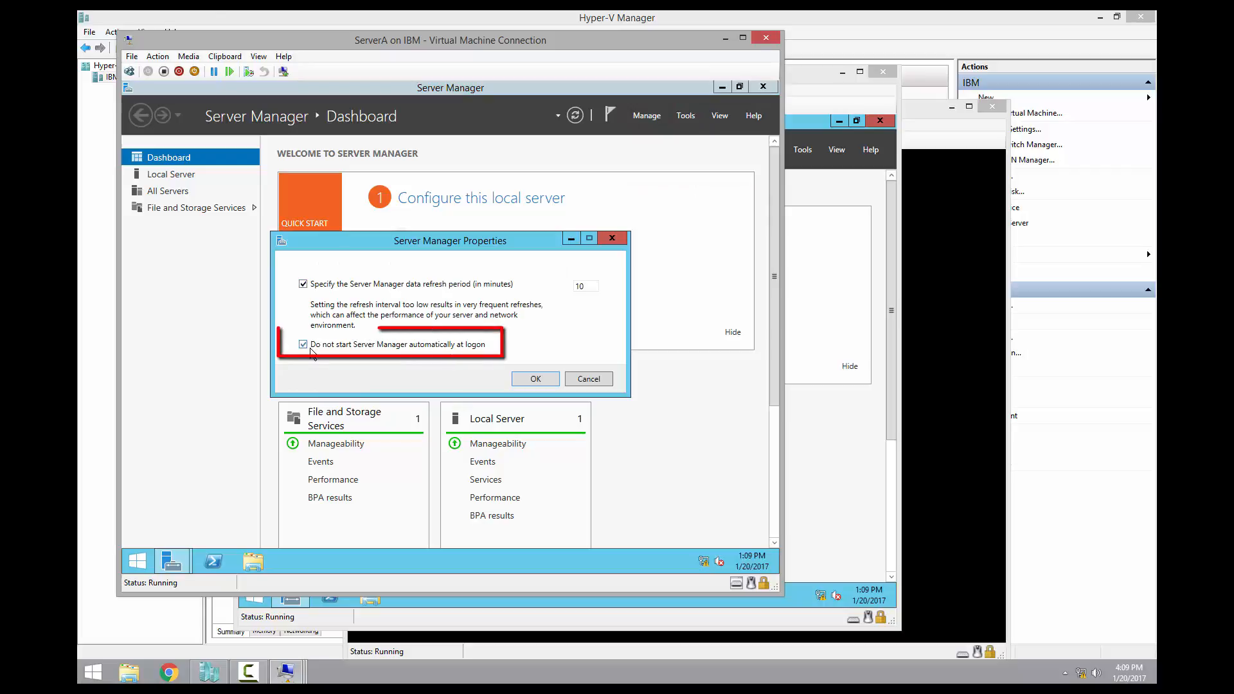
pyautogui.click(304, 345)
pyautogui.click(538, 380)
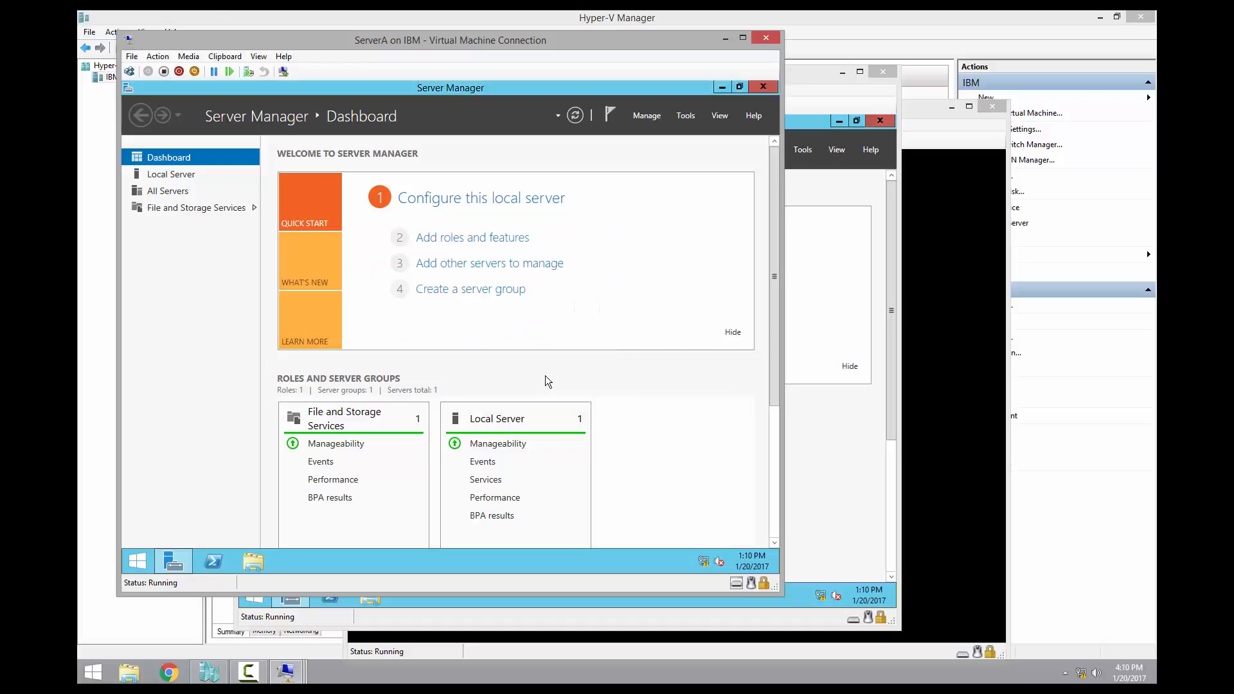
pyautogui.click(758, 88)
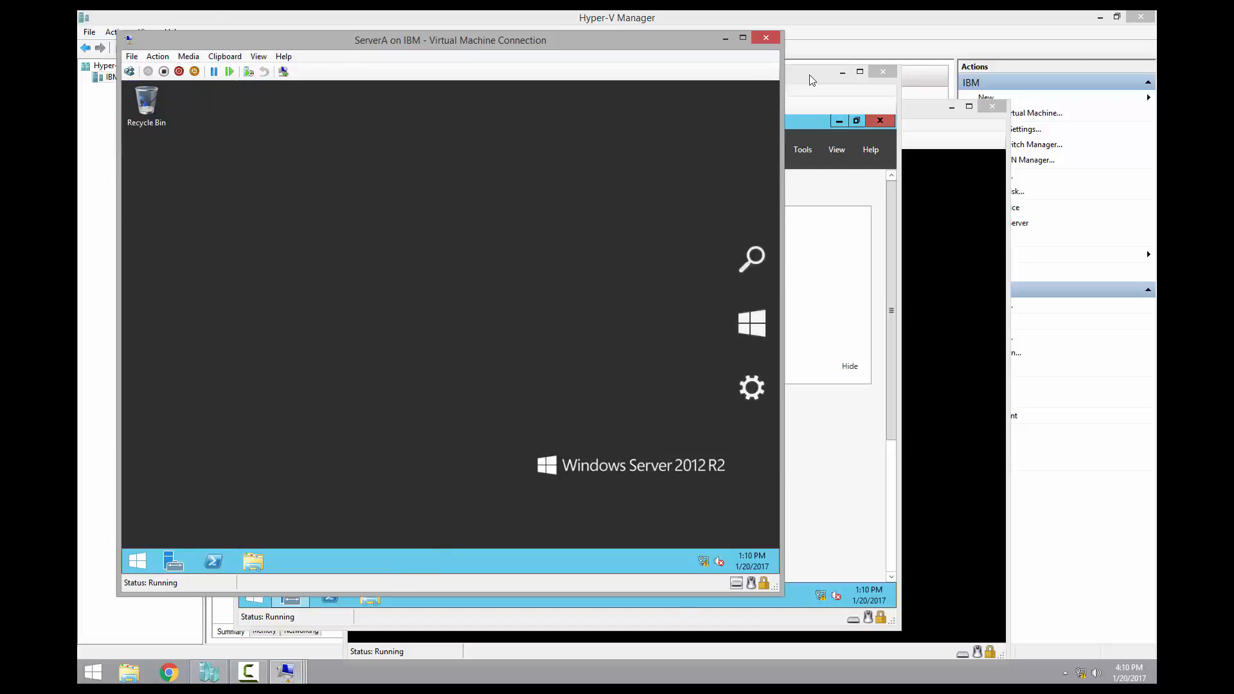
# Stop Server Manager starting automatically at logon on ServerB and close it
pyautogui.click(809, 76)
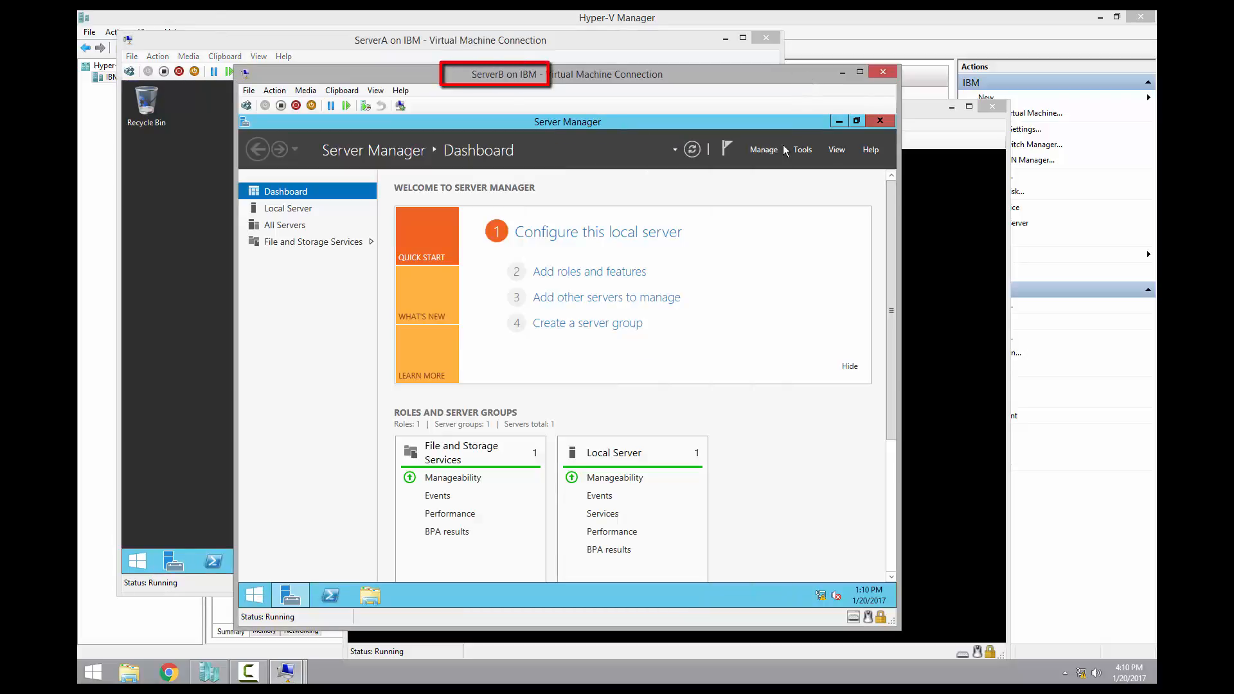
pyautogui.click(762, 150)
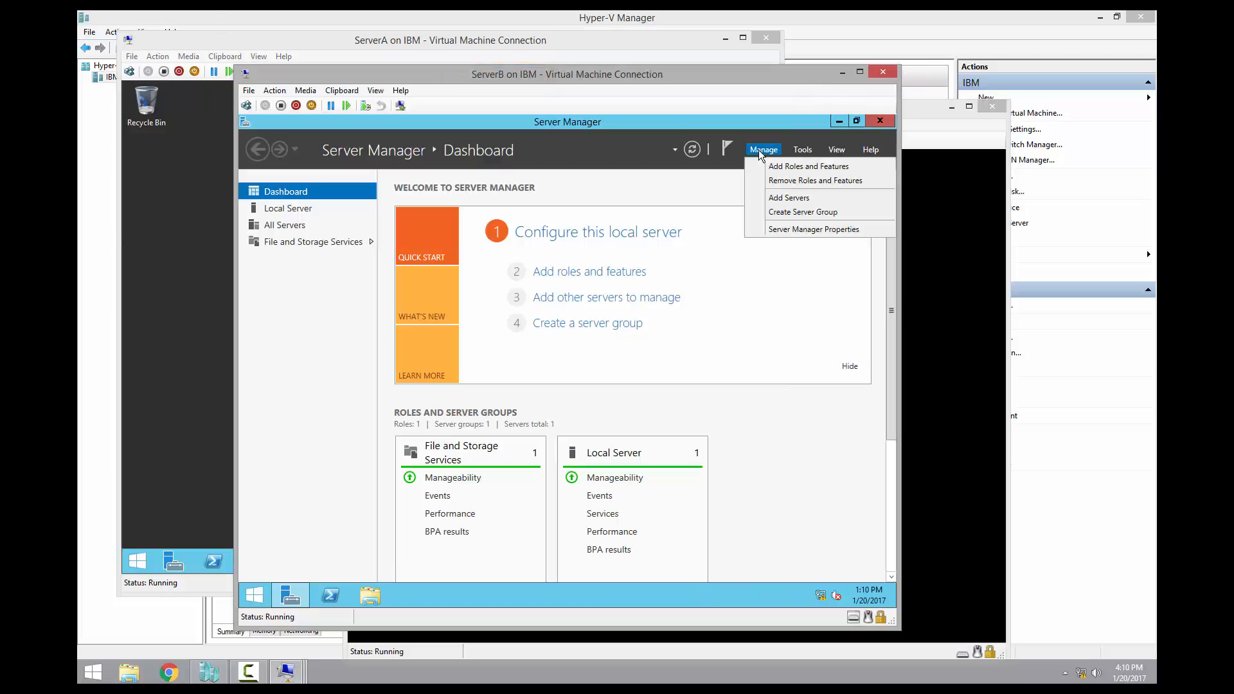
pyautogui.click(776, 228)
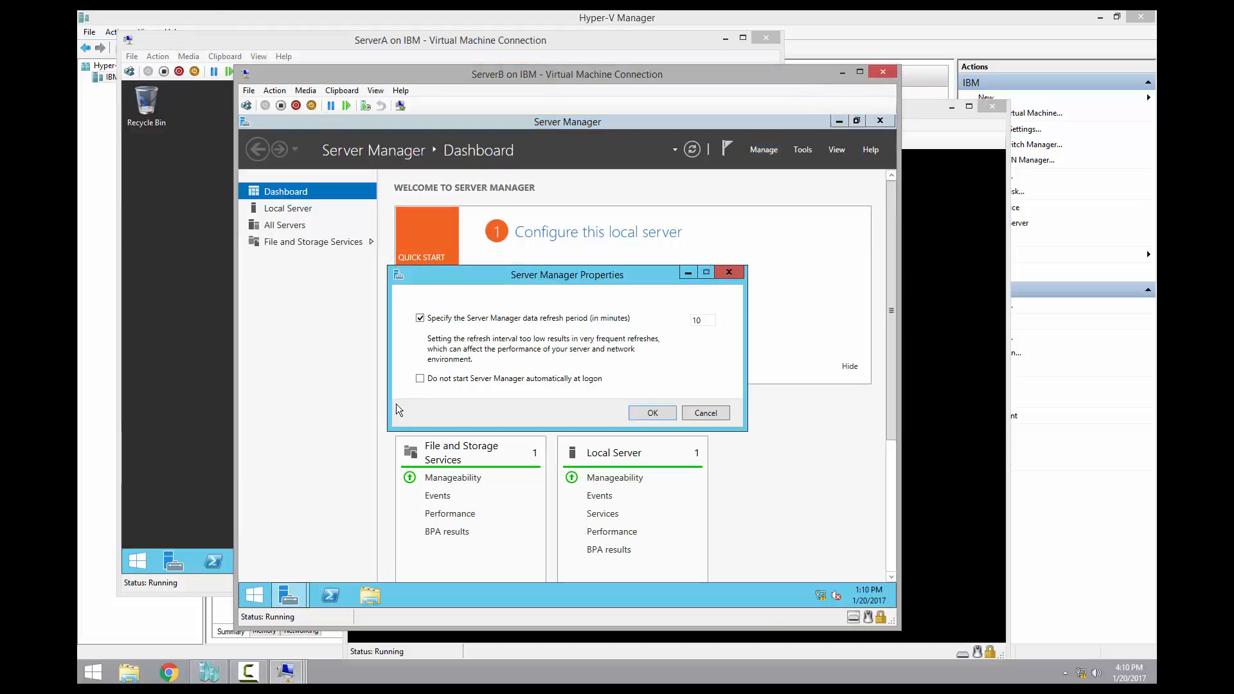
pyautogui.click(420, 380)
pyautogui.click(654, 411)
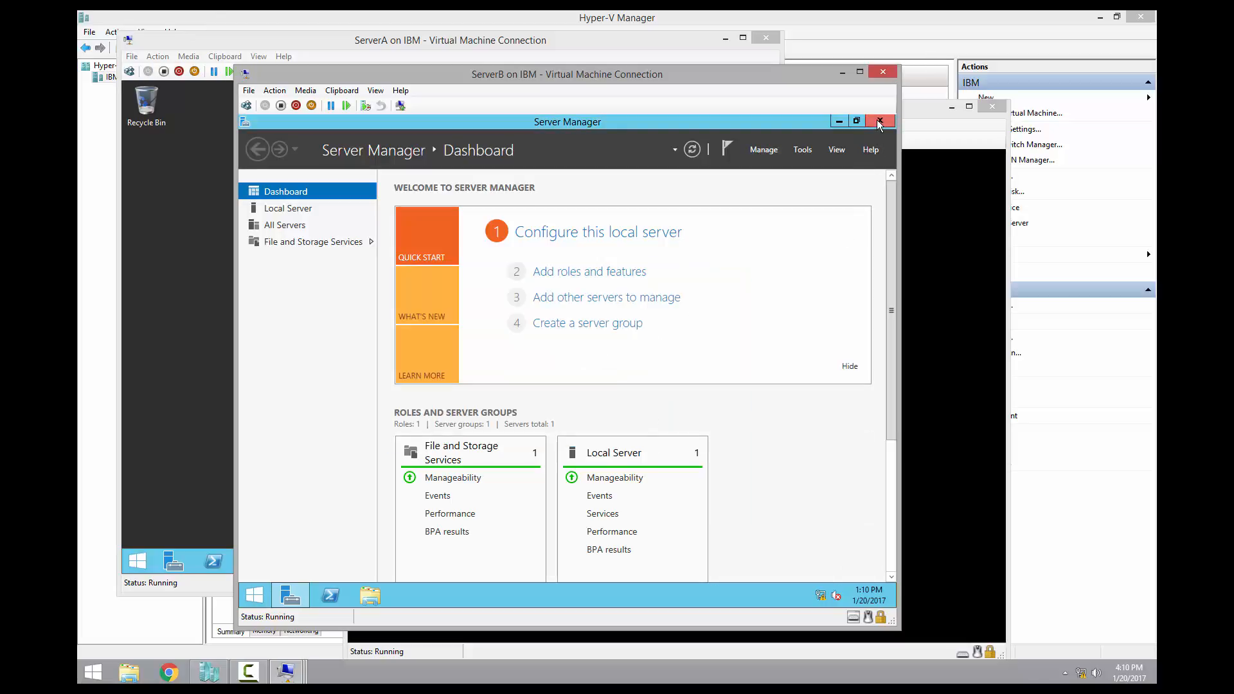
pyautogui.click(879, 121)
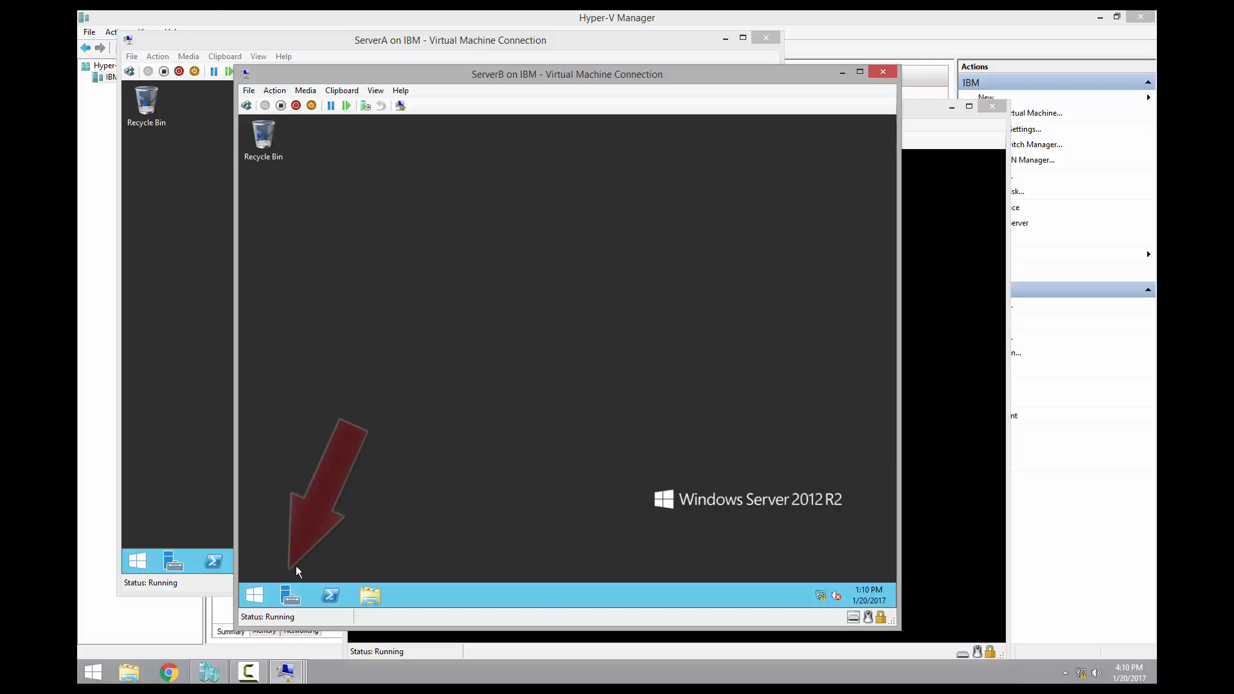
# Relaunch Server Manager on ServerB from its Start screen tile
pyautogui.click(288, 599)
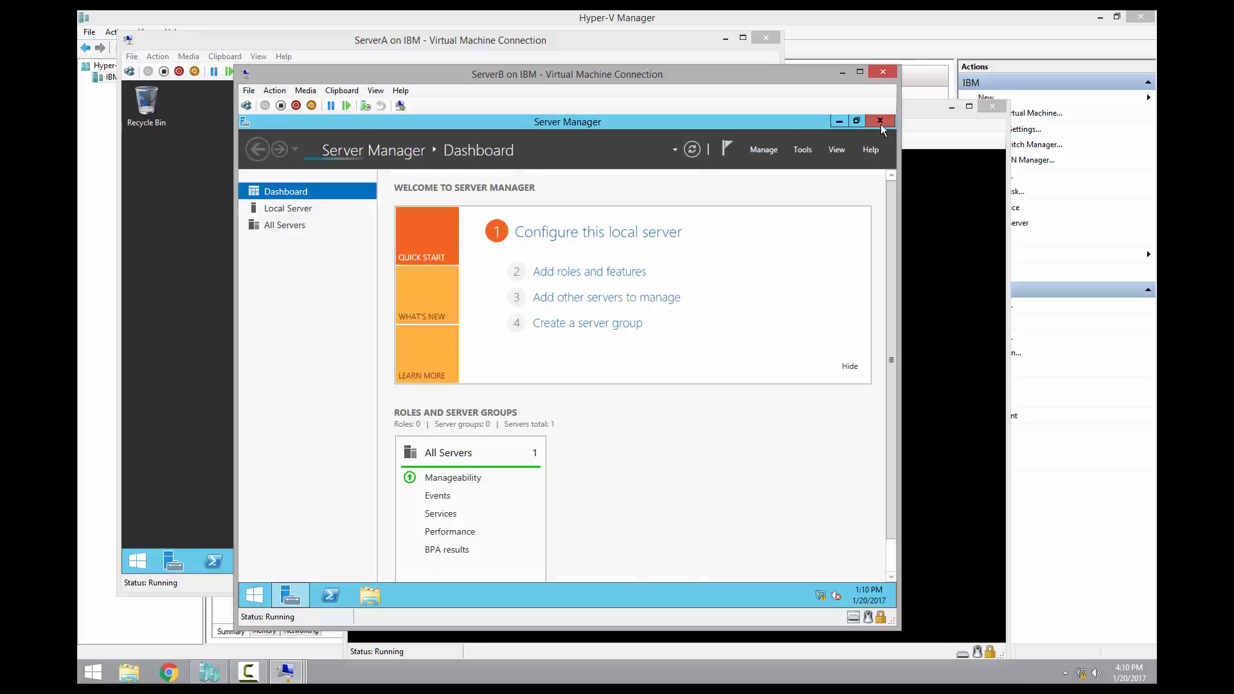
pyautogui.click(881, 121)
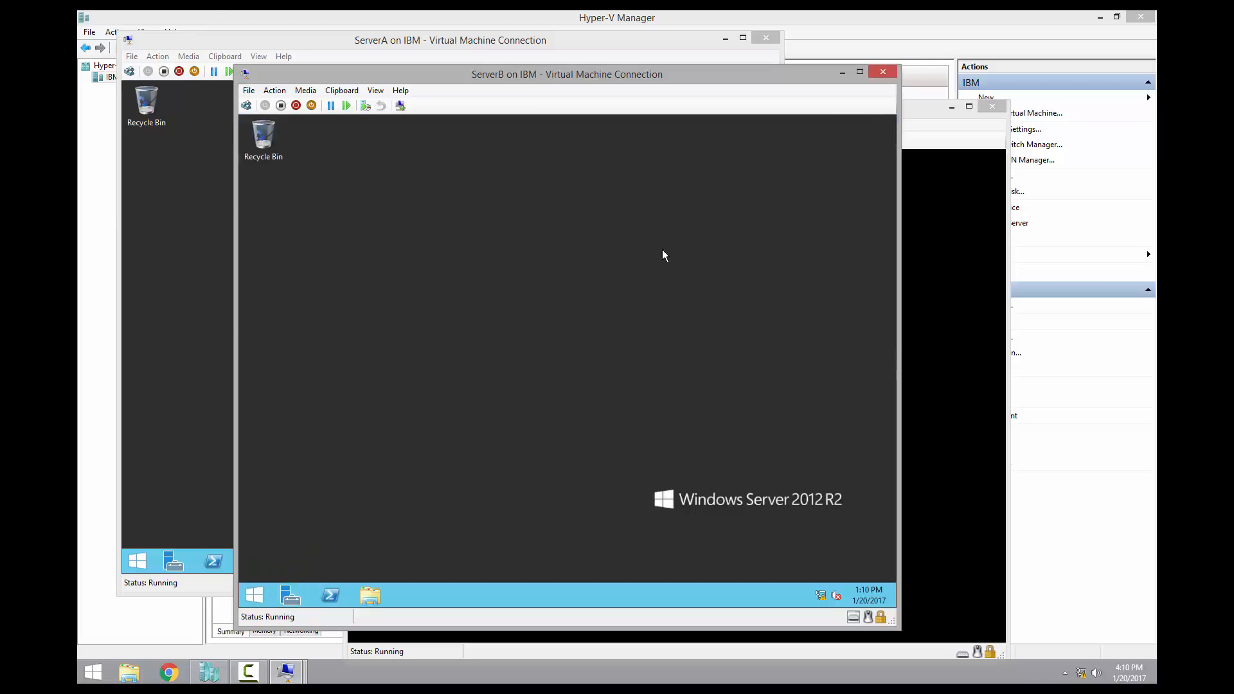
pyautogui.click(248, 599)
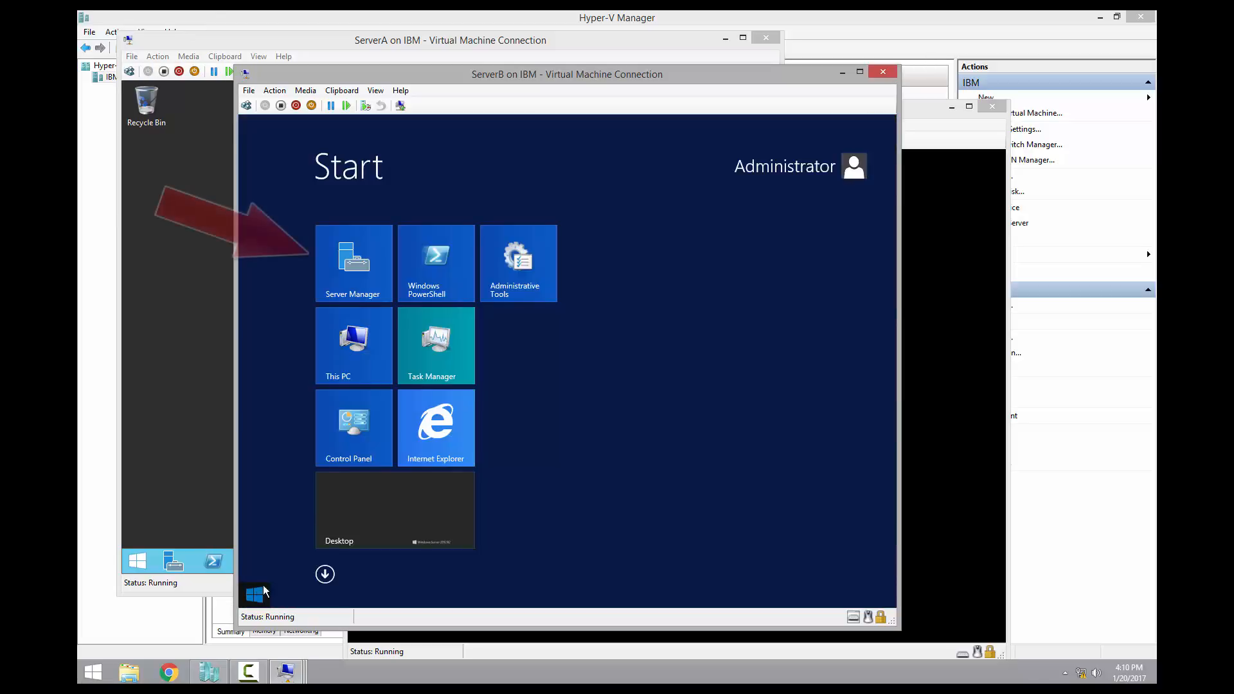
pyautogui.click(353, 270)
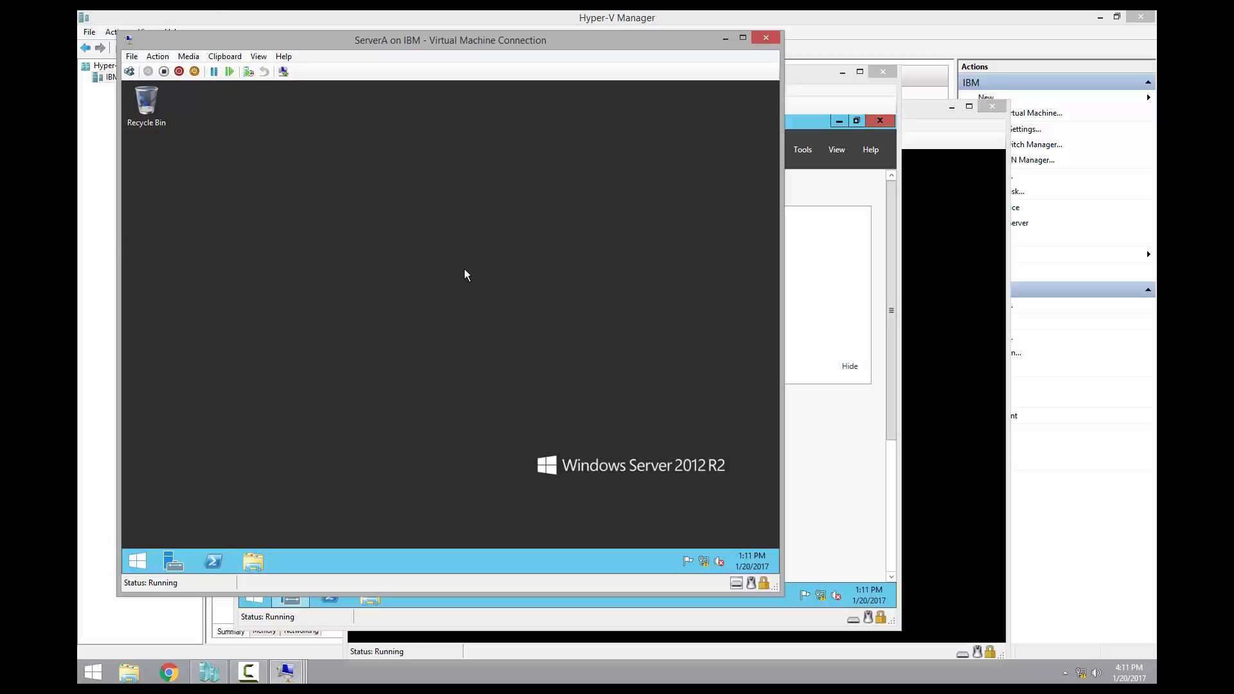
# Change ServerA's computer name to ServerA via Server Manager's Local Server page and restart now
pyautogui.click(146, 556)
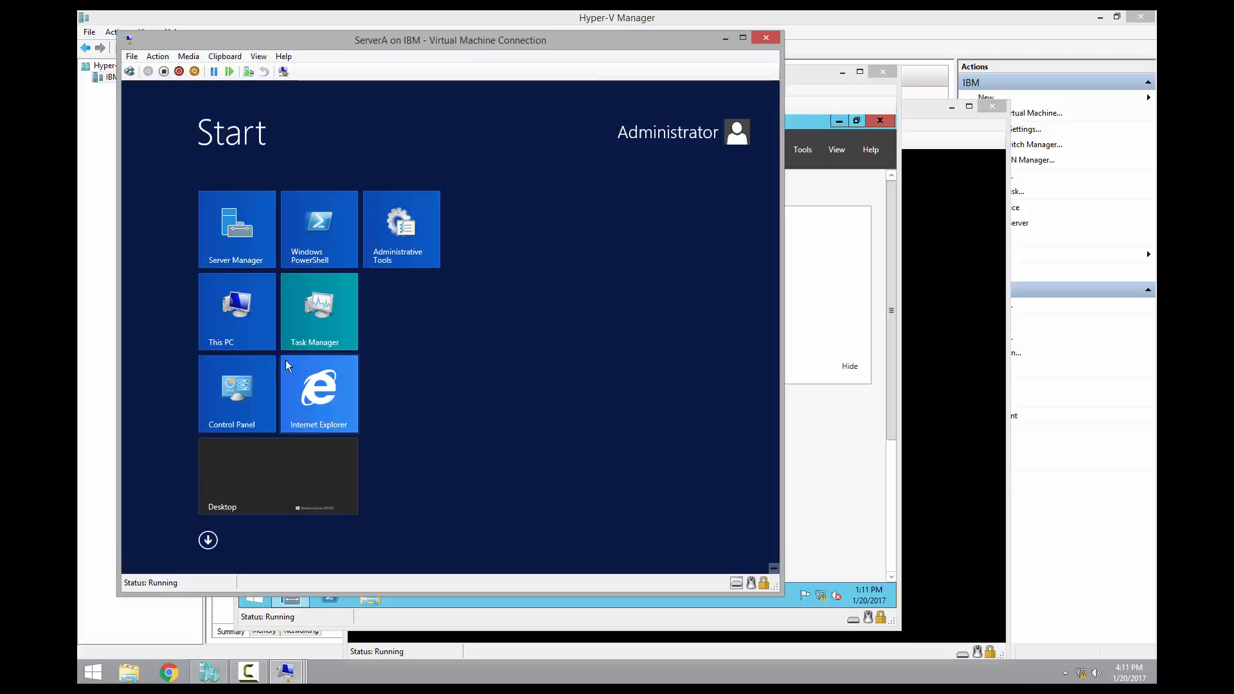
pyautogui.click(239, 242)
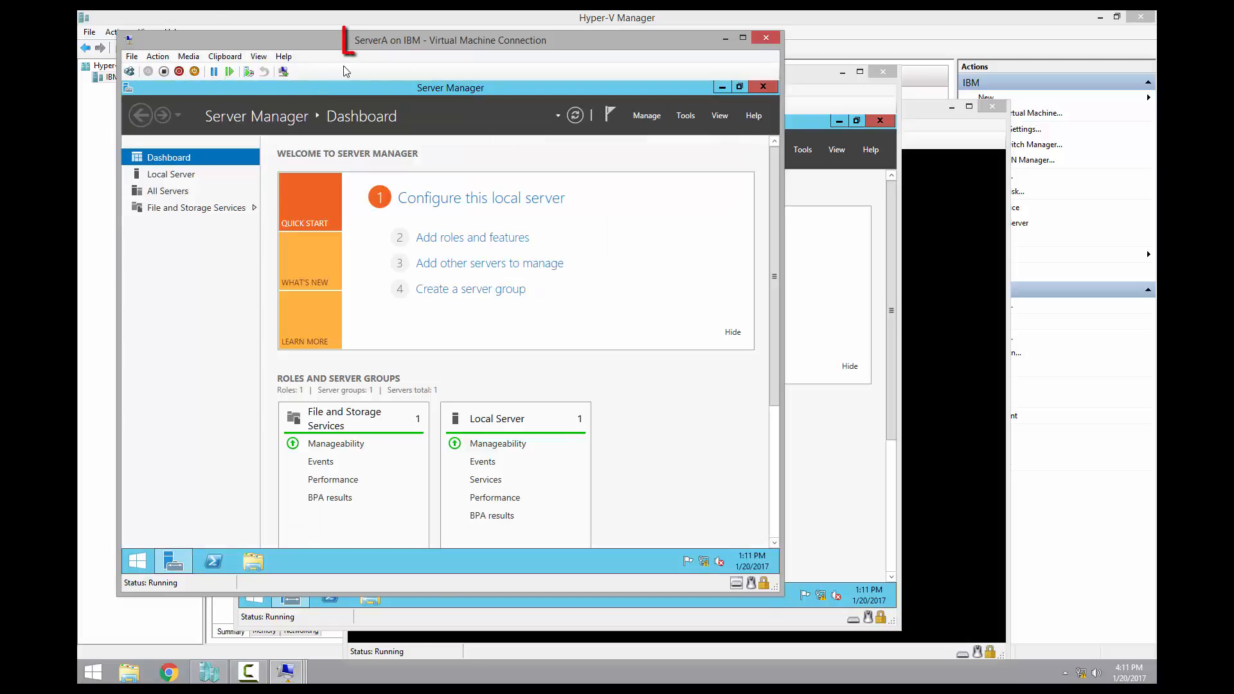
pyautogui.click(176, 178)
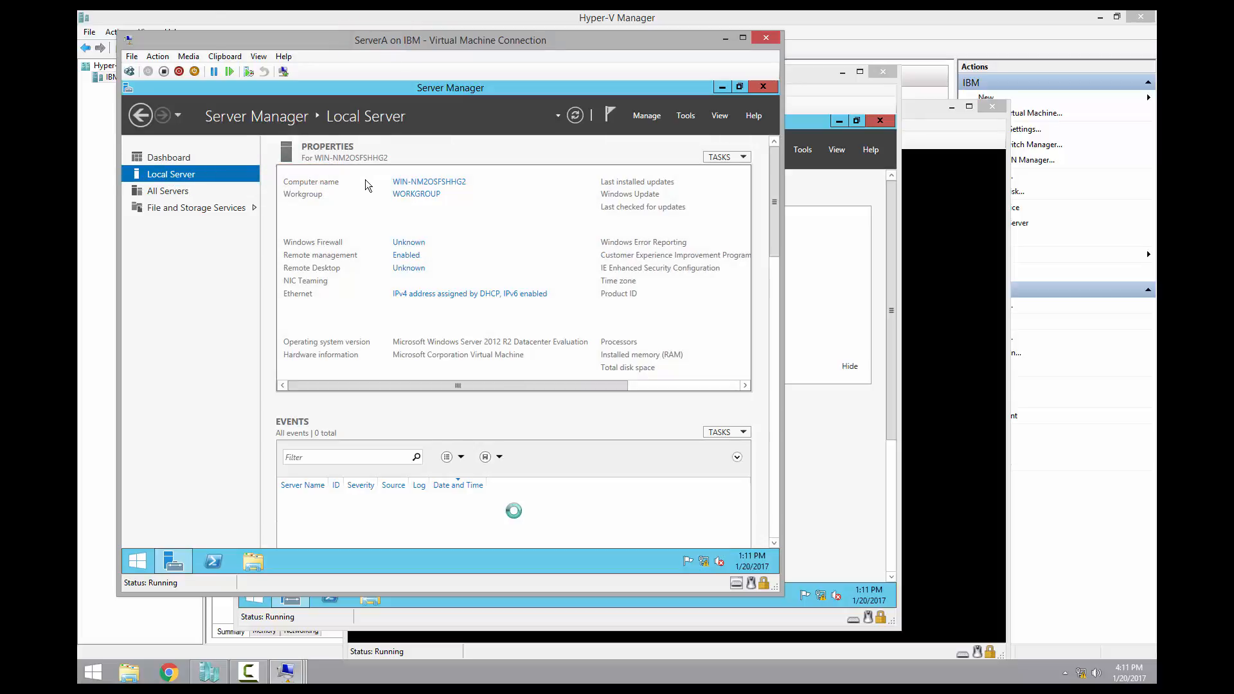
pyautogui.click(453, 183)
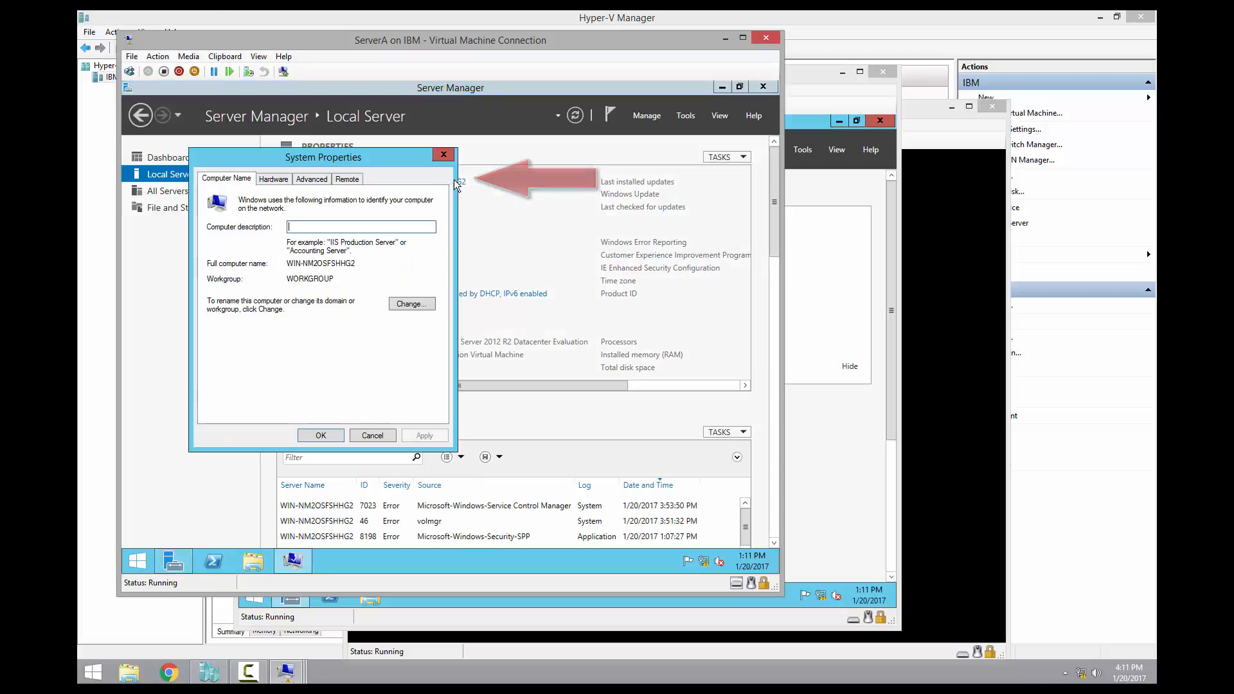
pyautogui.click(424, 303)
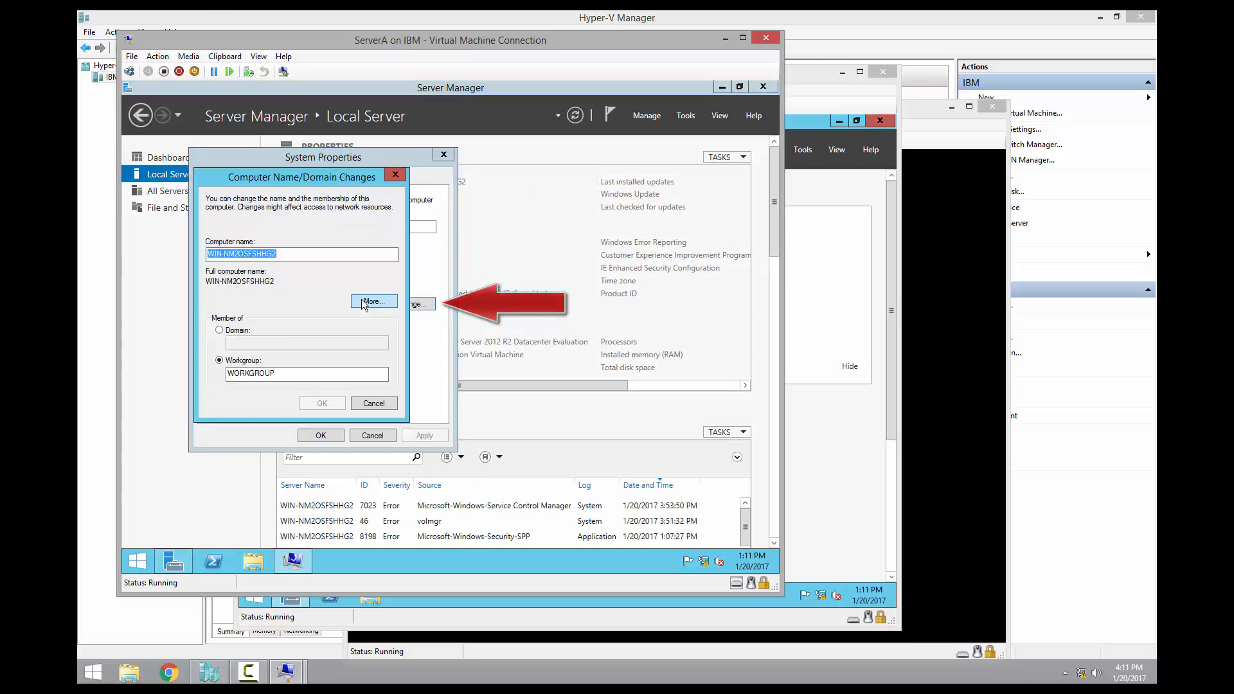
pyautogui.press('BackSpace')
pyautogui.write('Server')
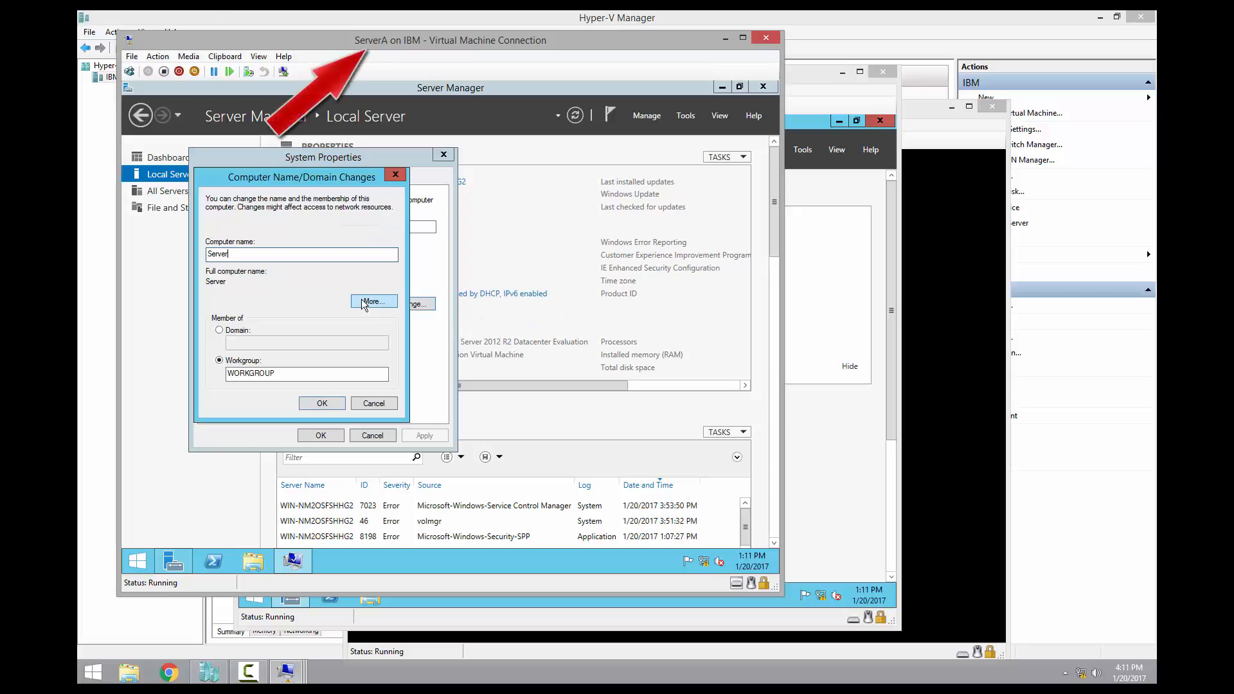
pyautogui.write('A')
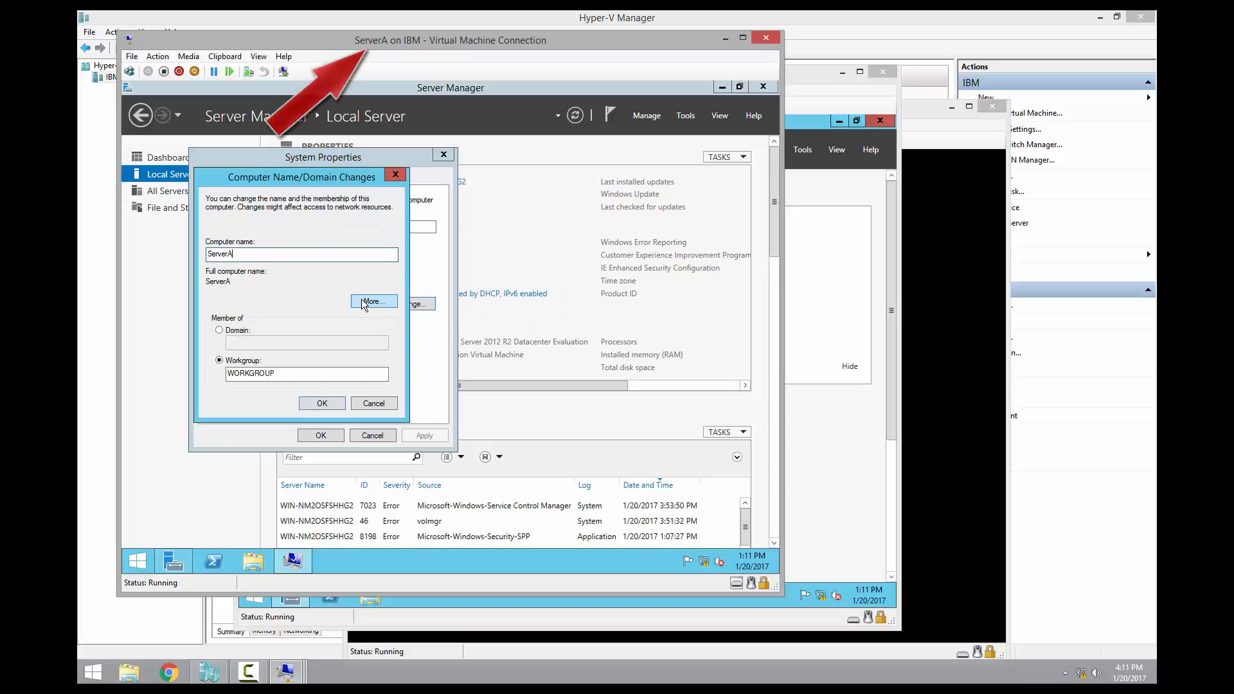
pyautogui.click(326, 402)
pyautogui.click(529, 339)
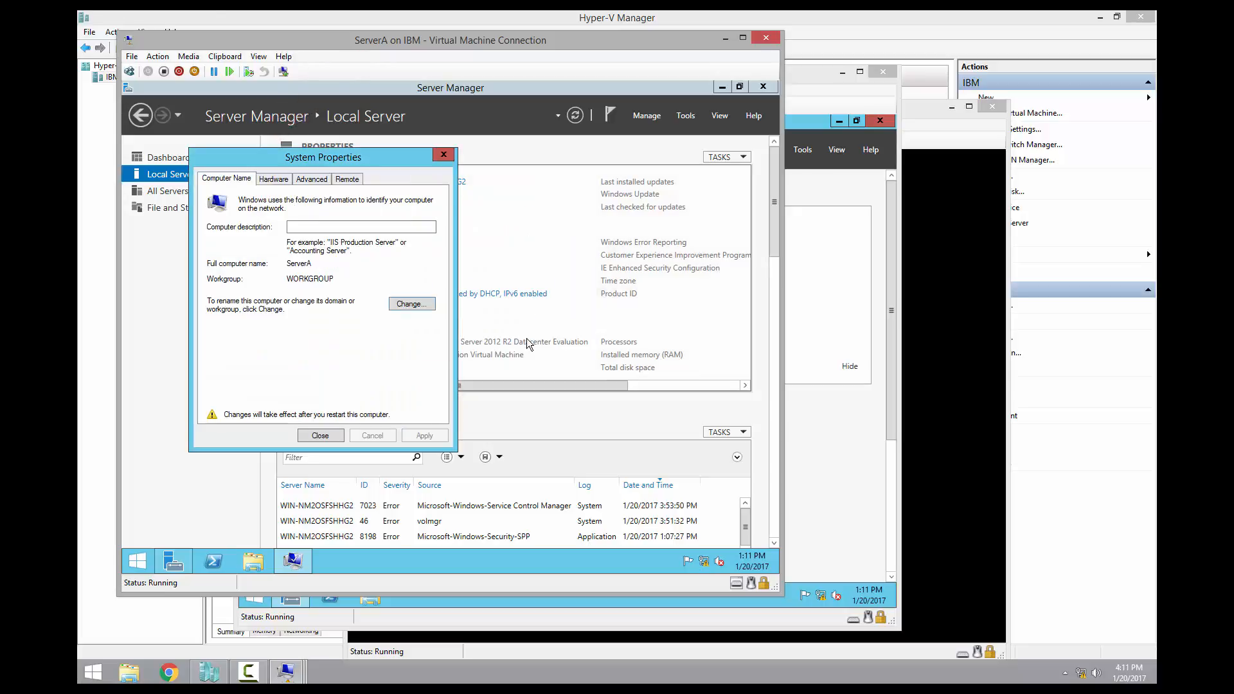
pyautogui.click(320, 437)
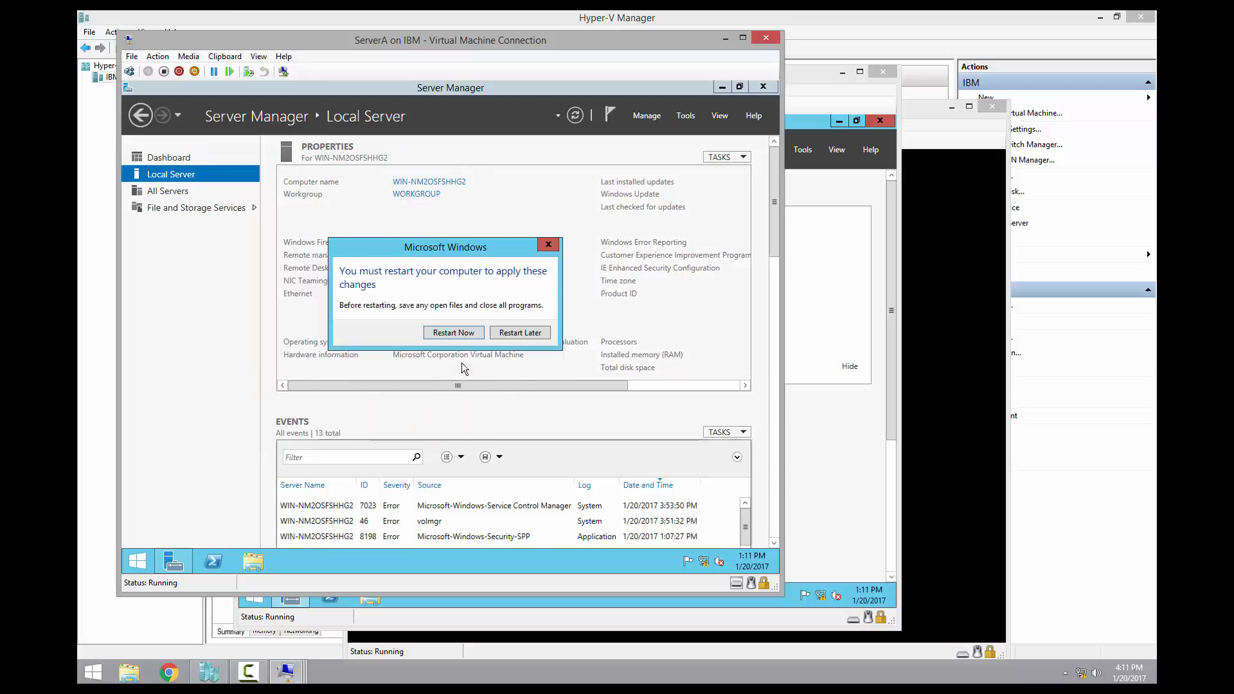
pyautogui.click(455, 334)
pyautogui.click(804, 75)
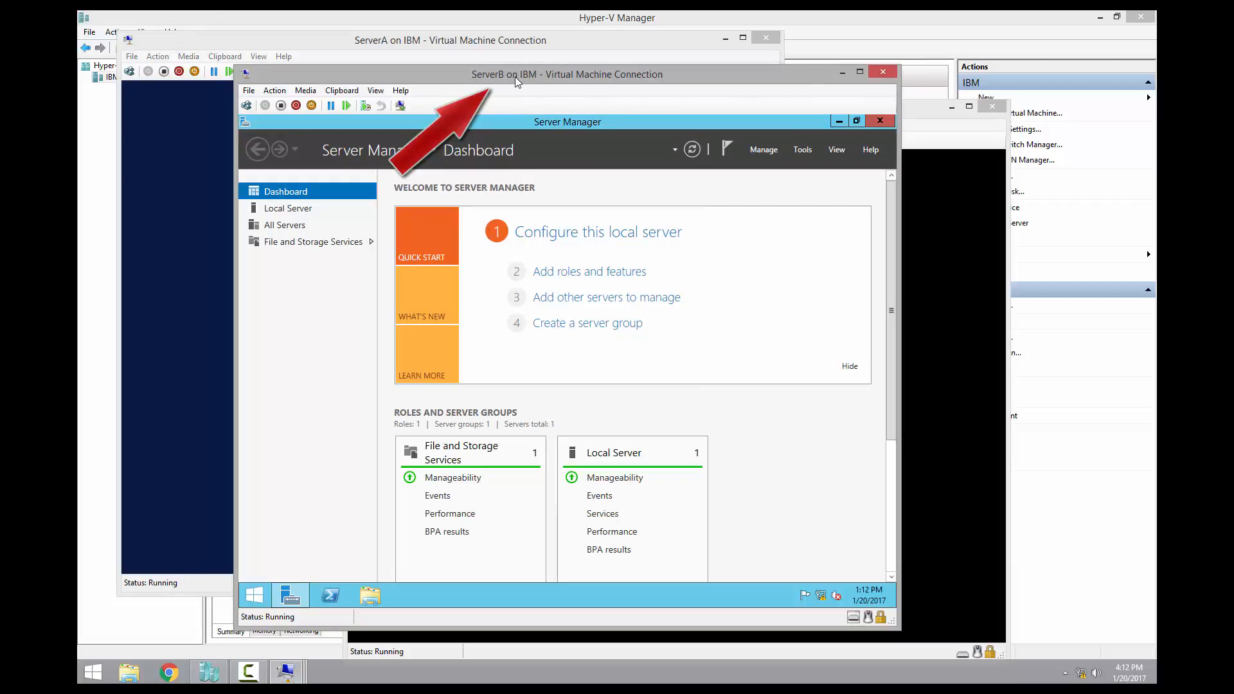
# Rename ServerB's computer to ServerB and restart it, then bring up ServerA's sign-in screen
pyautogui.click(306, 210)
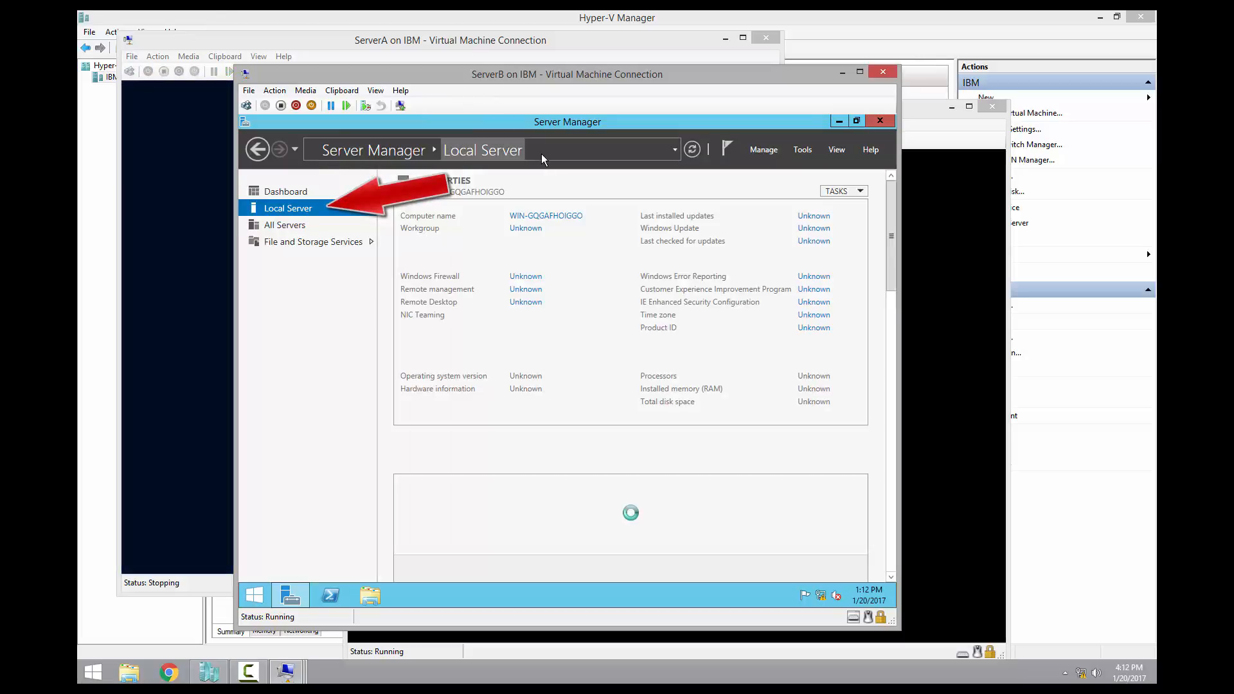
pyautogui.click(563, 216)
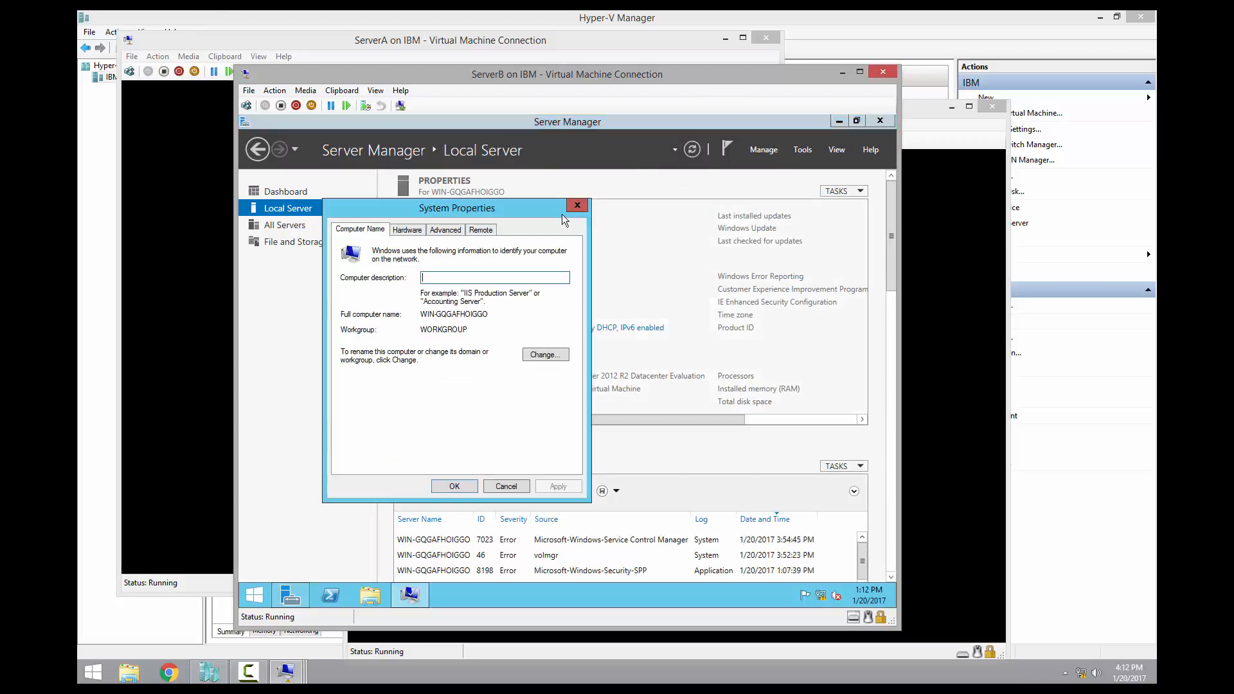
pyautogui.click(545, 353)
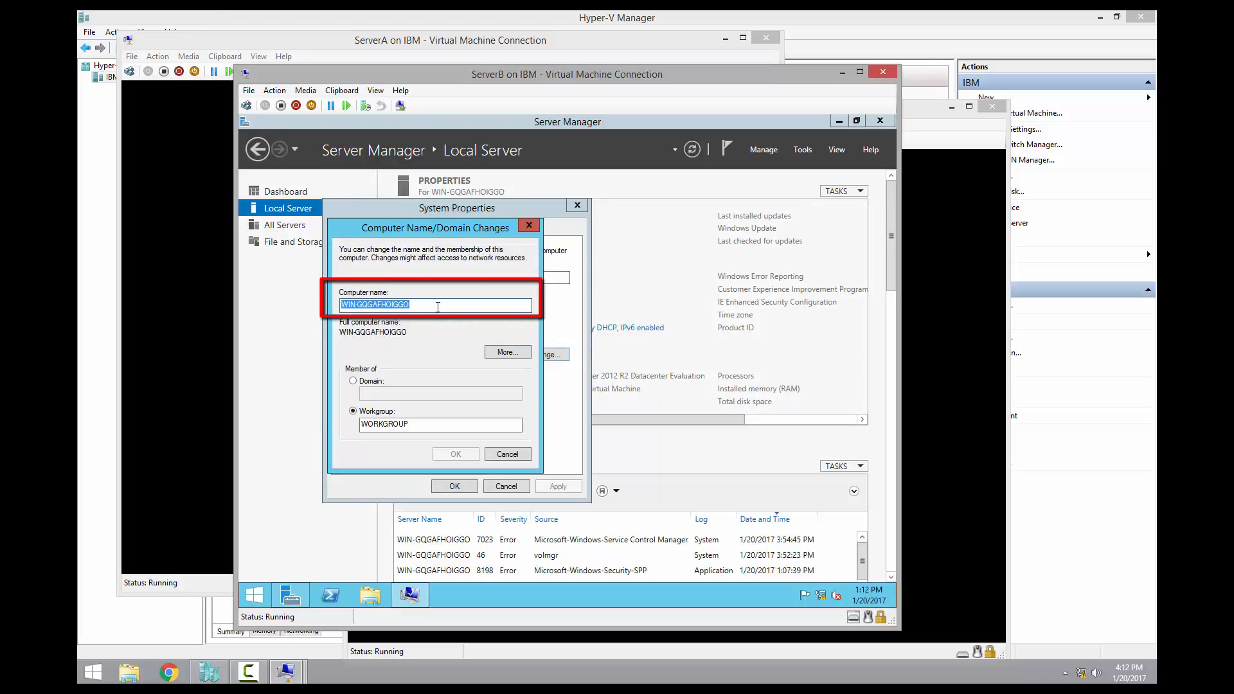
pyautogui.press('BackSpace')
pyautogui.write('ServerB')
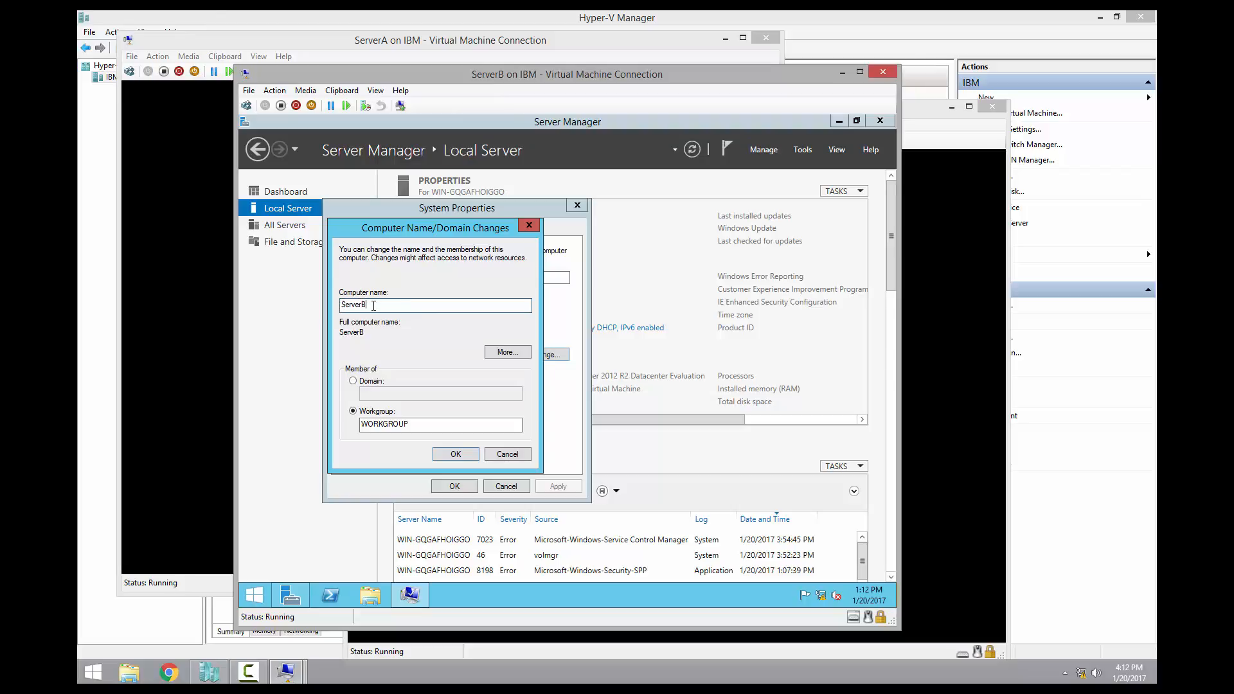
pyautogui.click(454, 453)
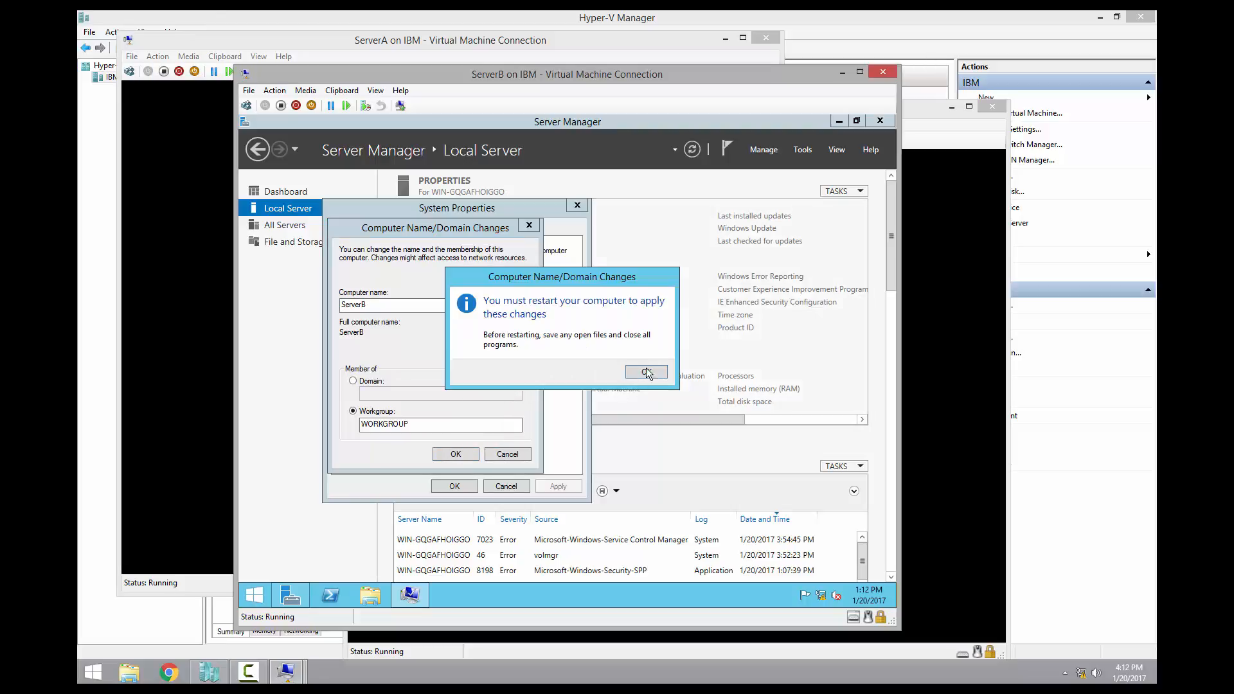
pyautogui.click(649, 372)
pyautogui.click(460, 485)
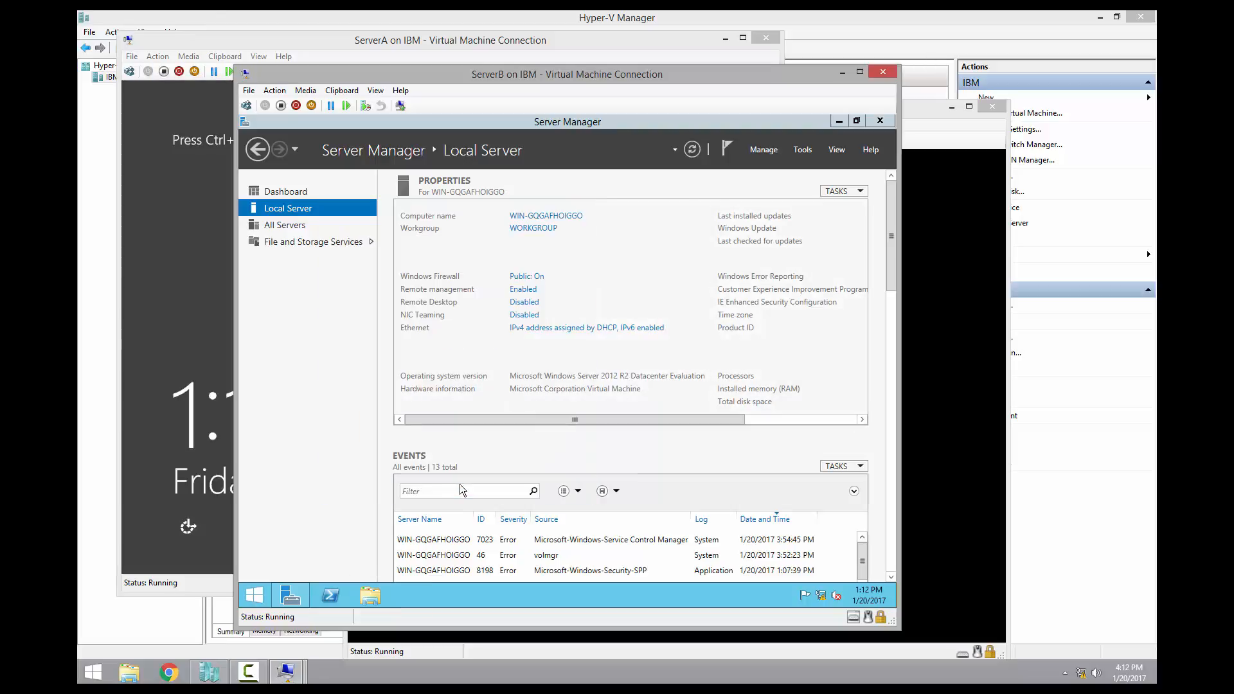
pyautogui.click(570, 366)
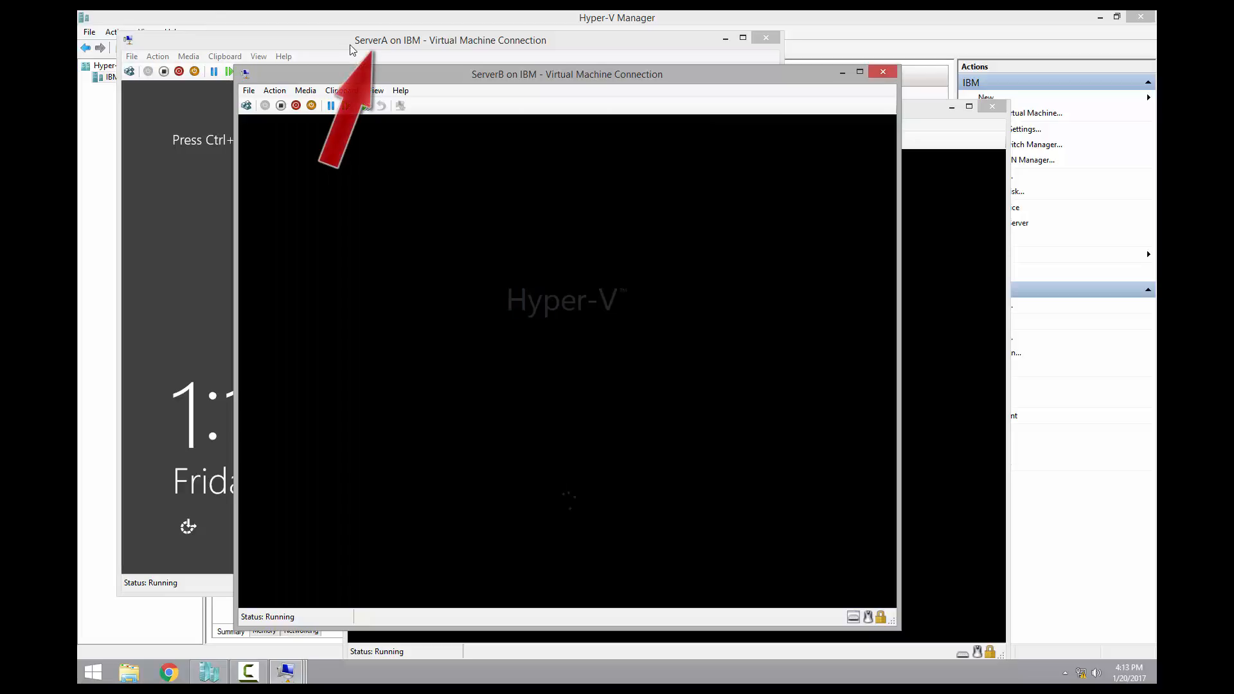
pyautogui.click(339, 43)
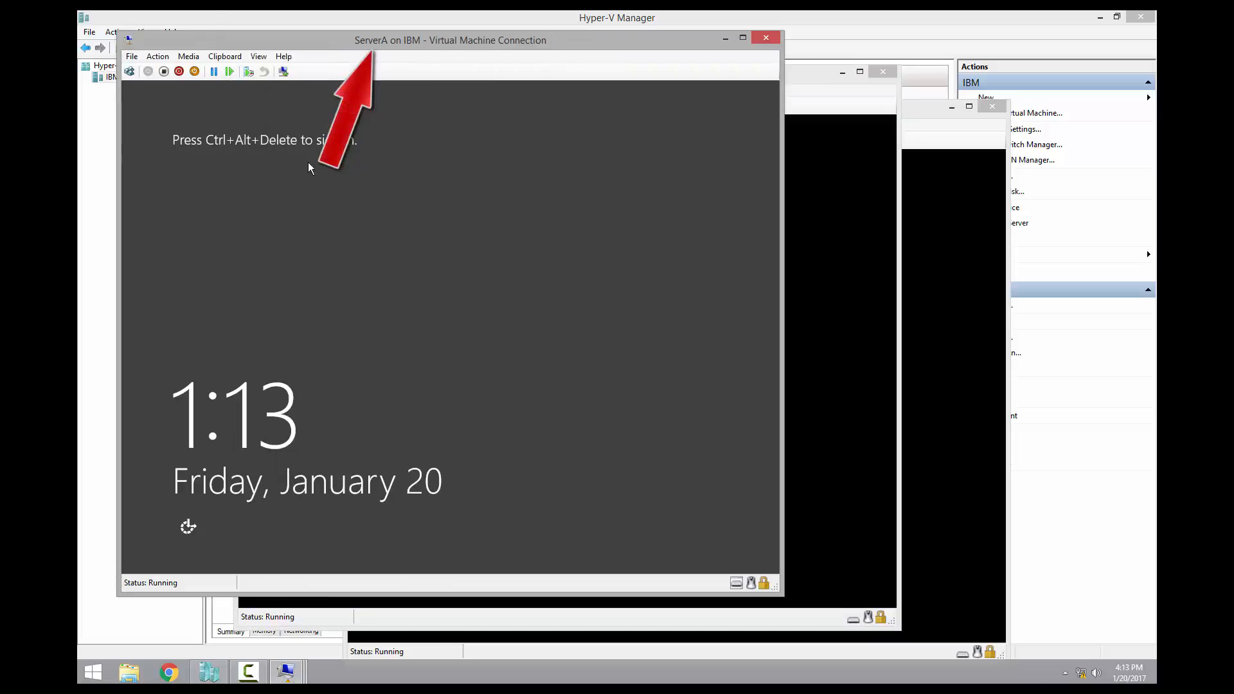
pyautogui.click(129, 71)
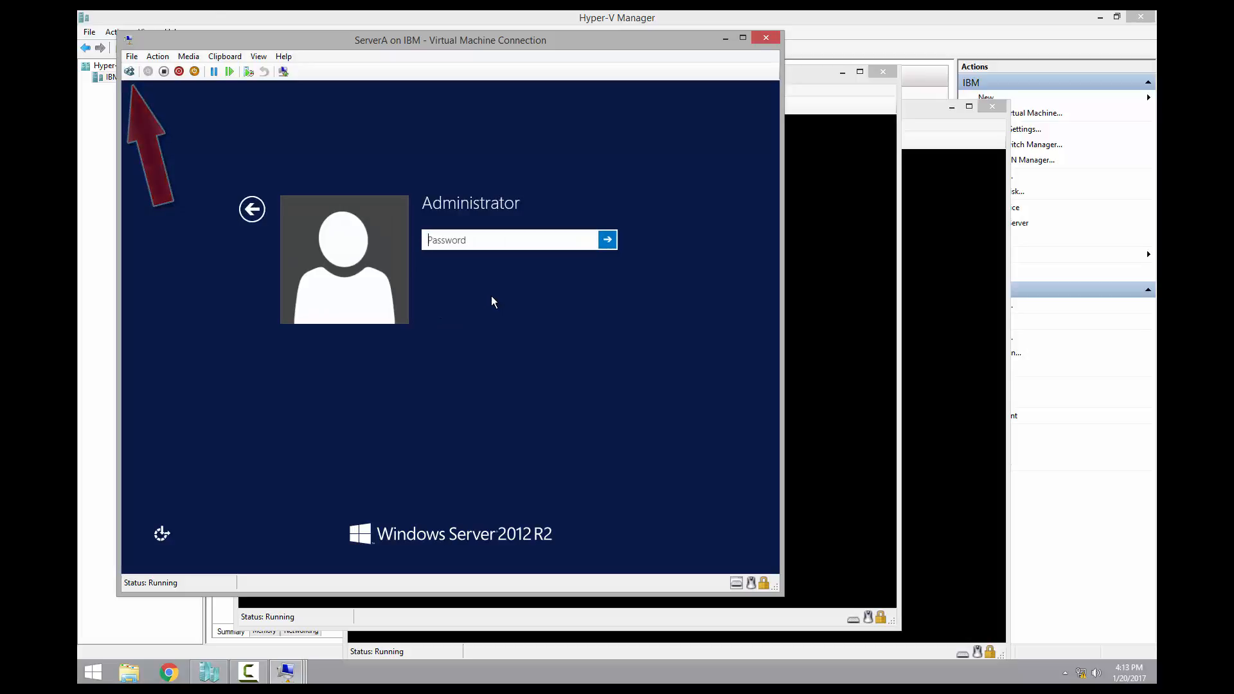
# Sign back in to the restarted ServerA and ServerB as Administrator
pyautogui.write('**********')
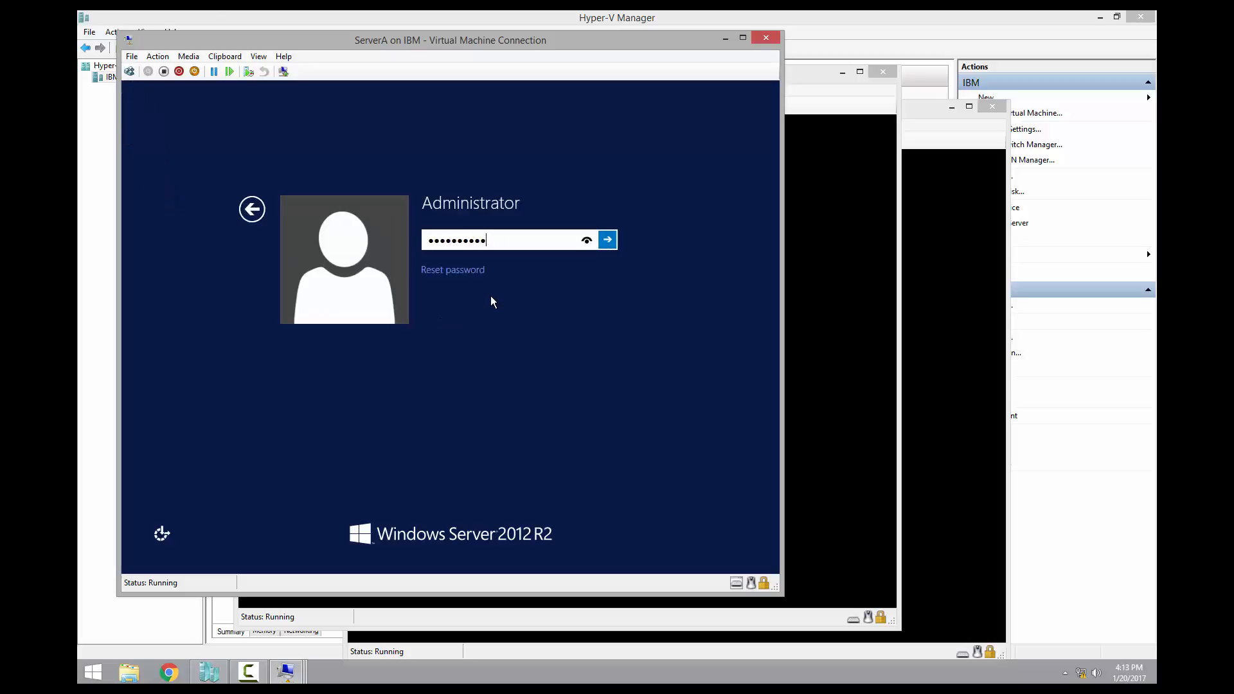
pyautogui.press('Return')
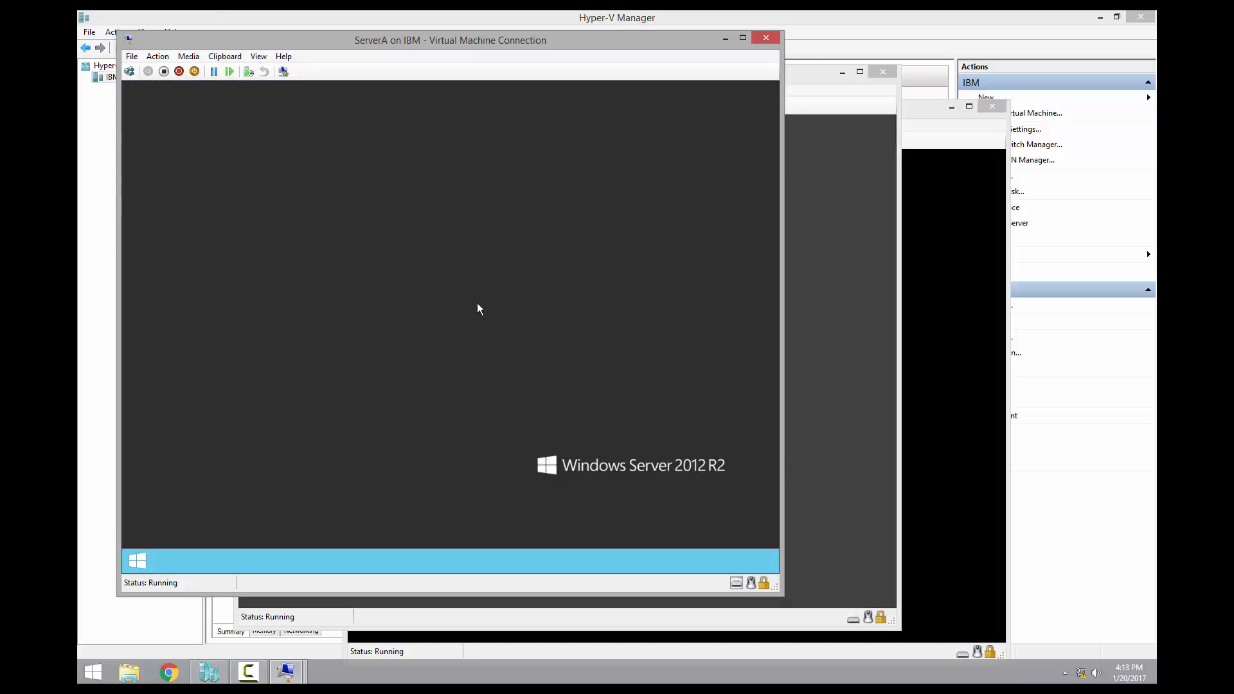
pyautogui.click(844, 92)
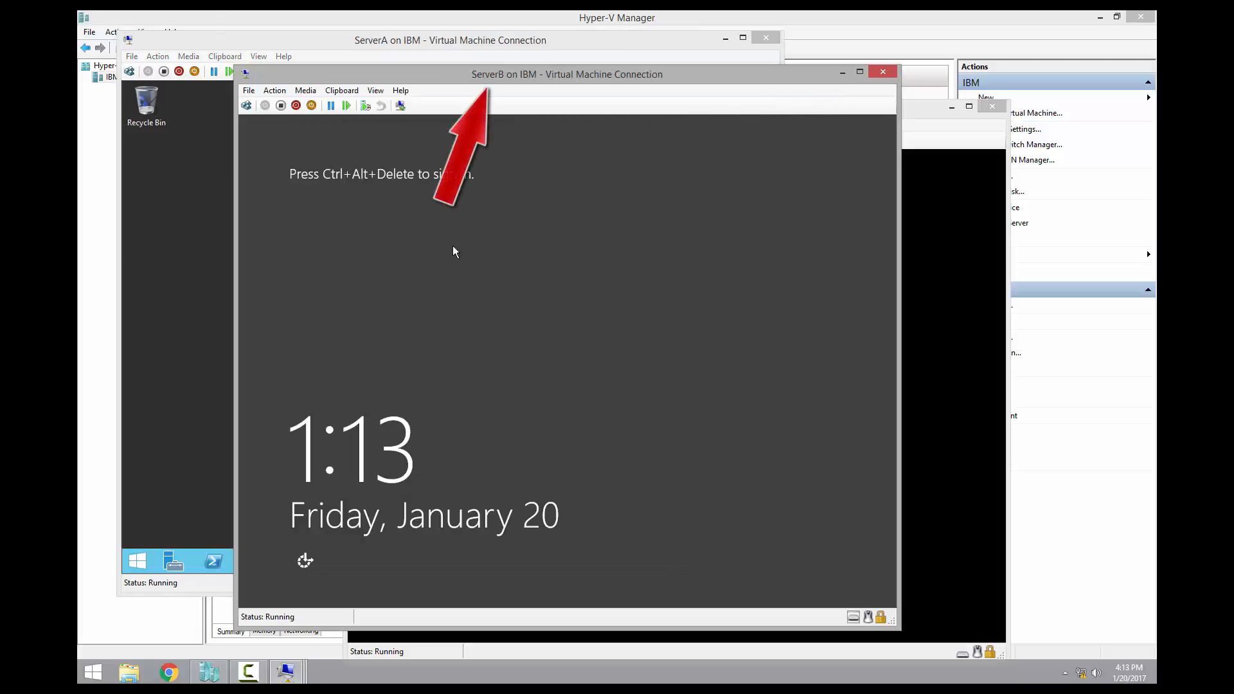
pyautogui.click(247, 106)
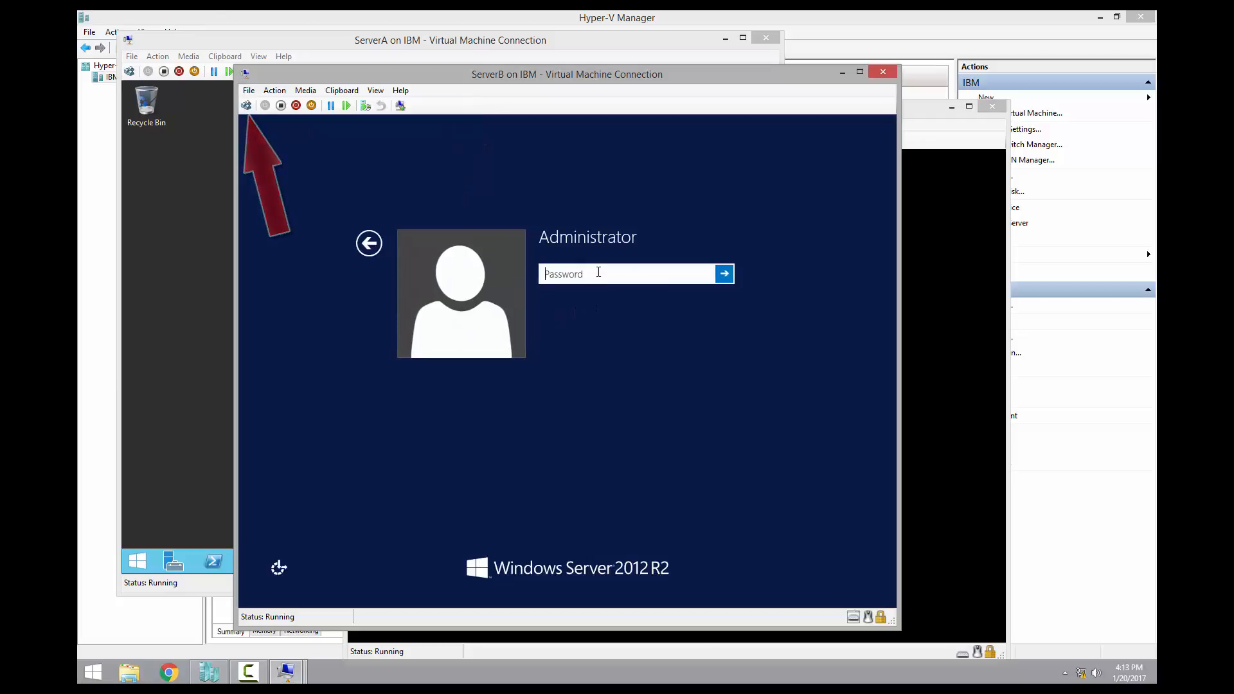
pyautogui.write('Pa$$w0rd')
pyautogui.press('Return')
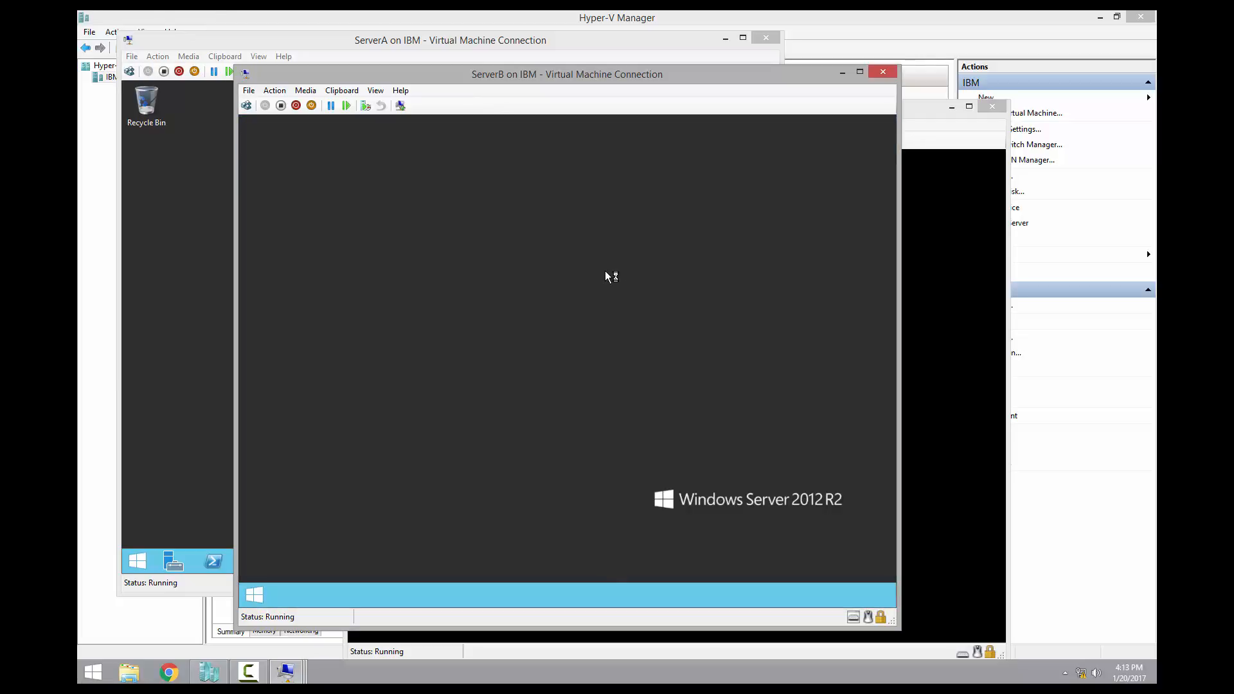
# Bring ServerA's connection window to the front to use Server Manager
pyautogui.click(321, 45)
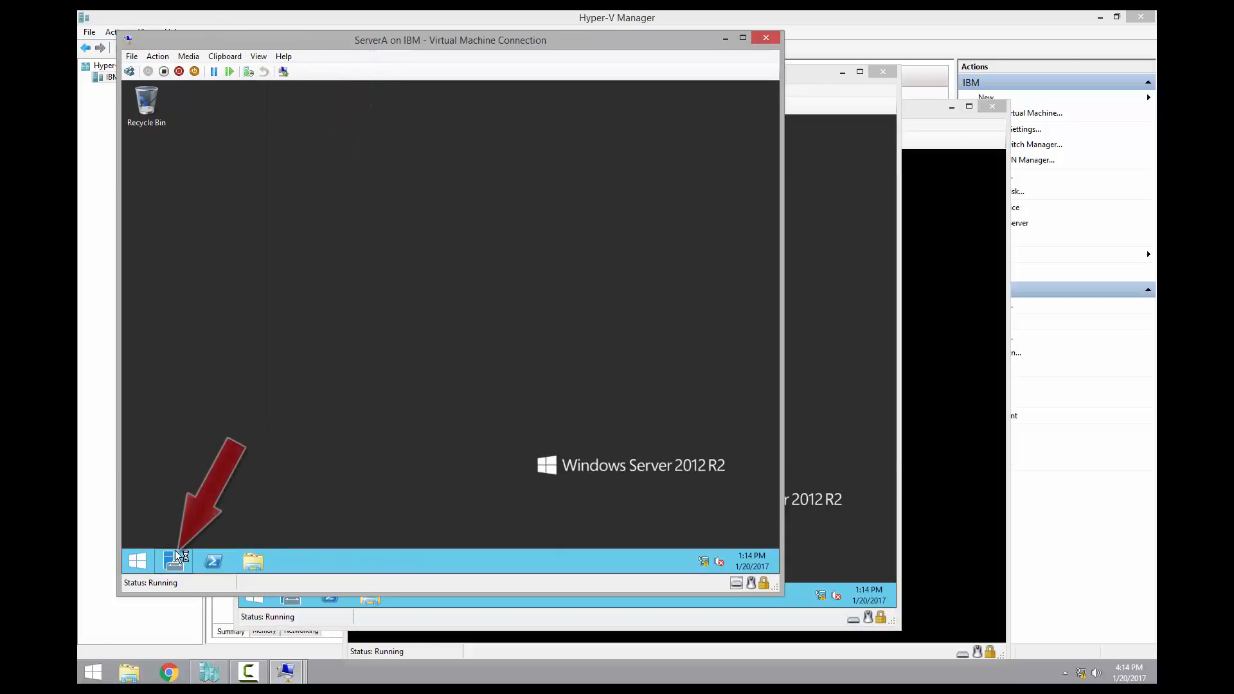
pyautogui.click(844, 366)
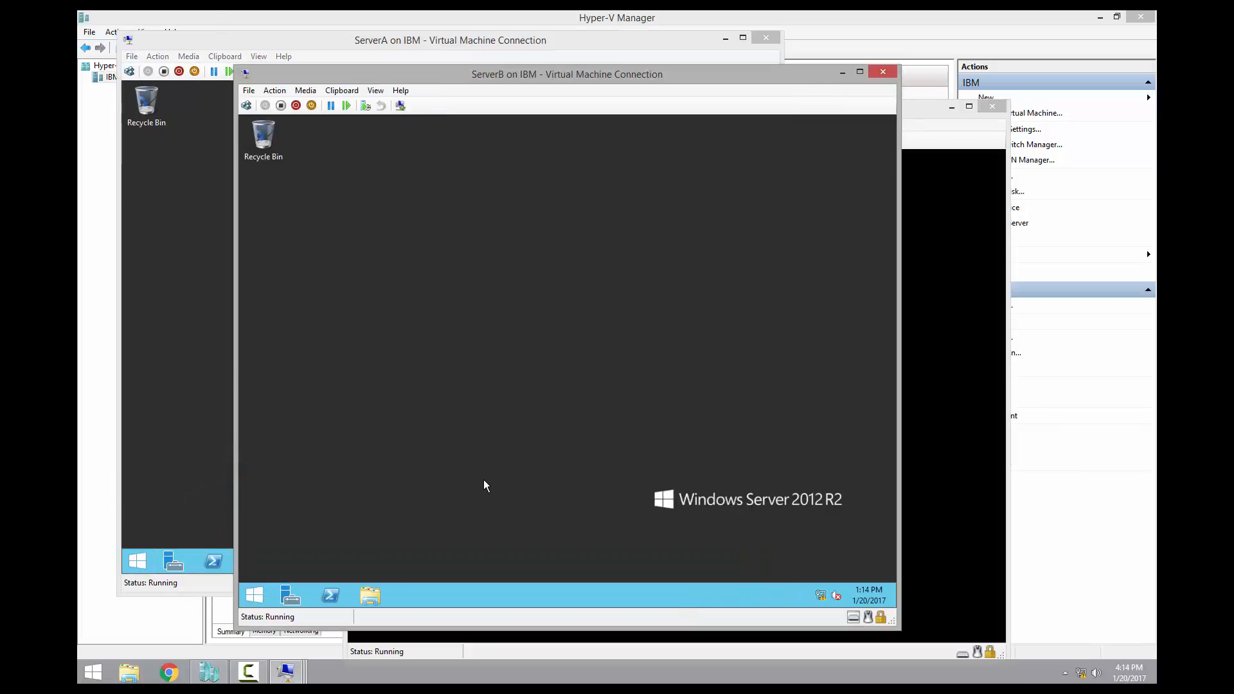
pyautogui.click(316, 44)
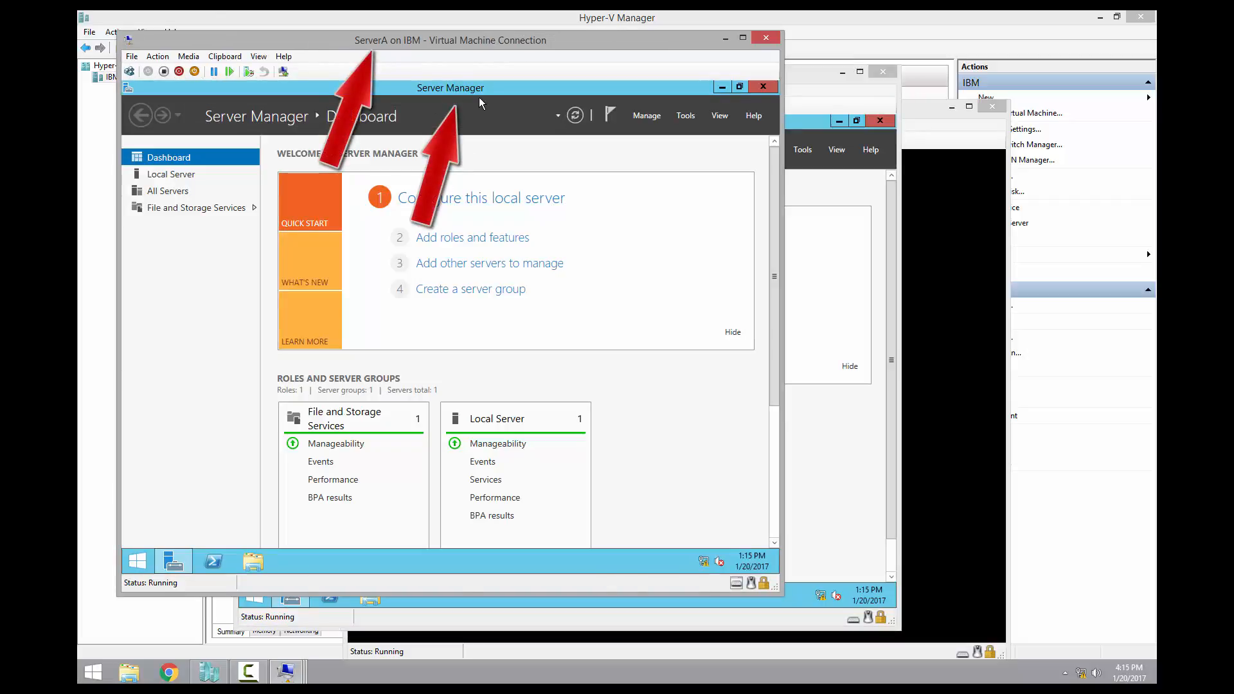
# Open ServerA's Ethernet adapter IPv4 properties and switch to a manually assigned address
pyautogui.click(167, 179)
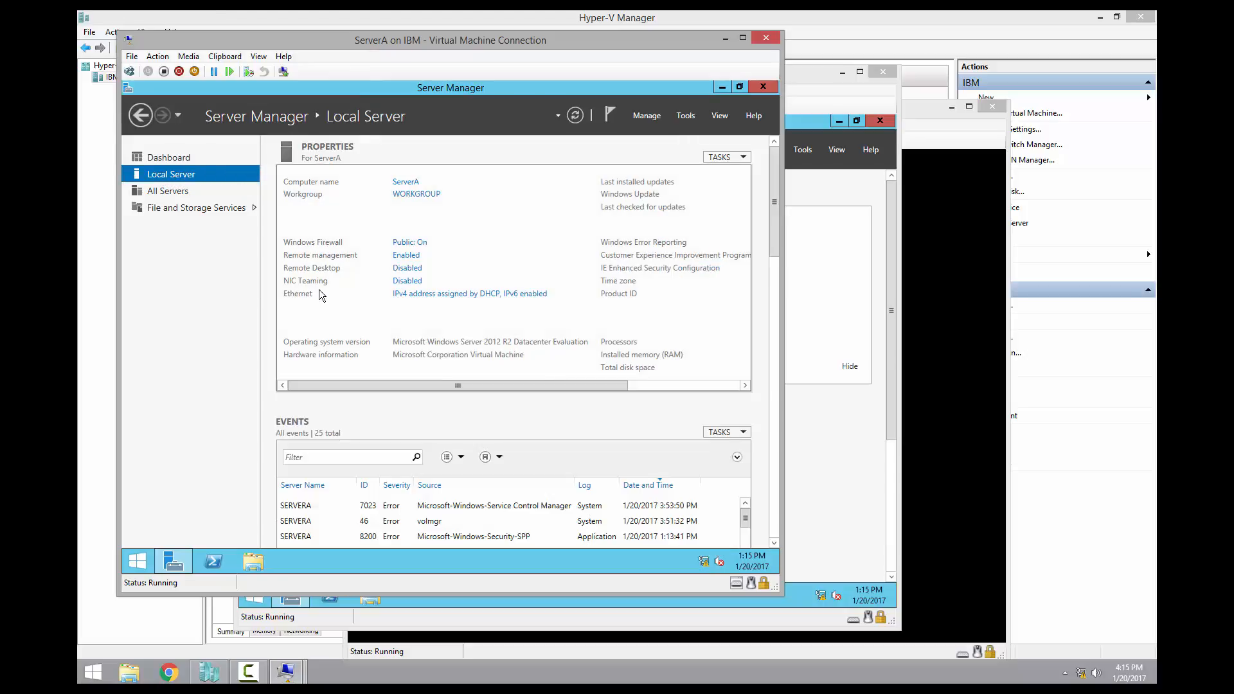
pyautogui.click(458, 299)
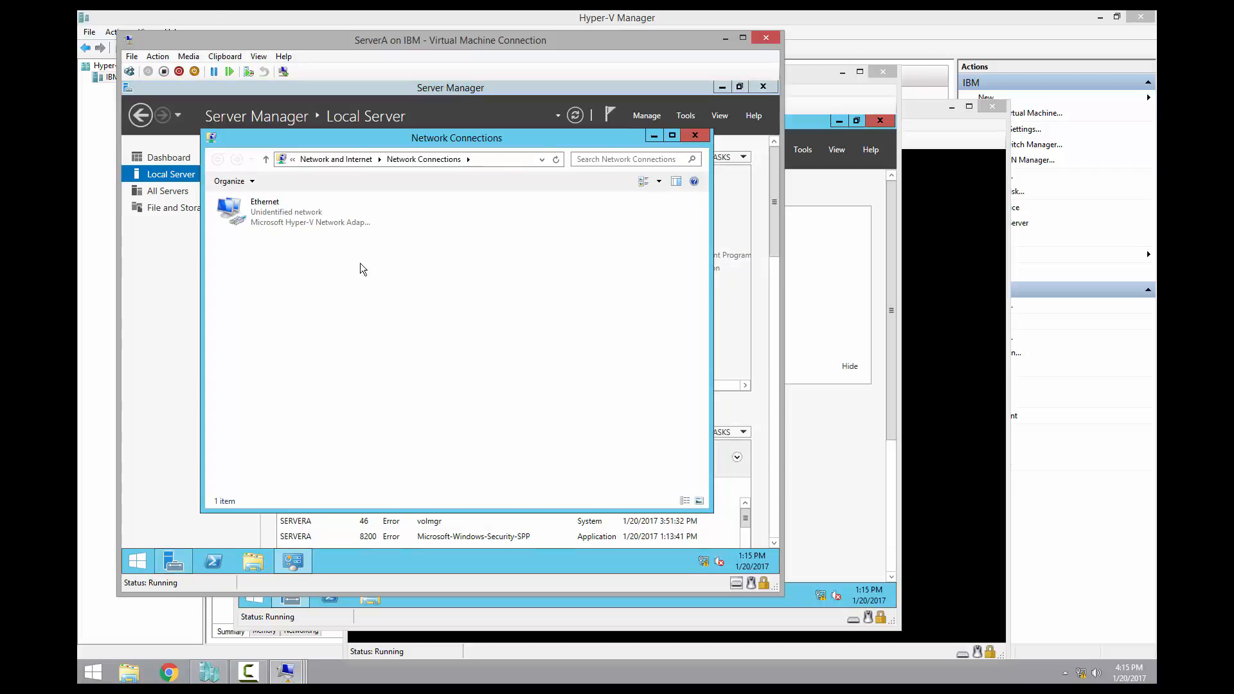
pyautogui.rightClick(252, 214)
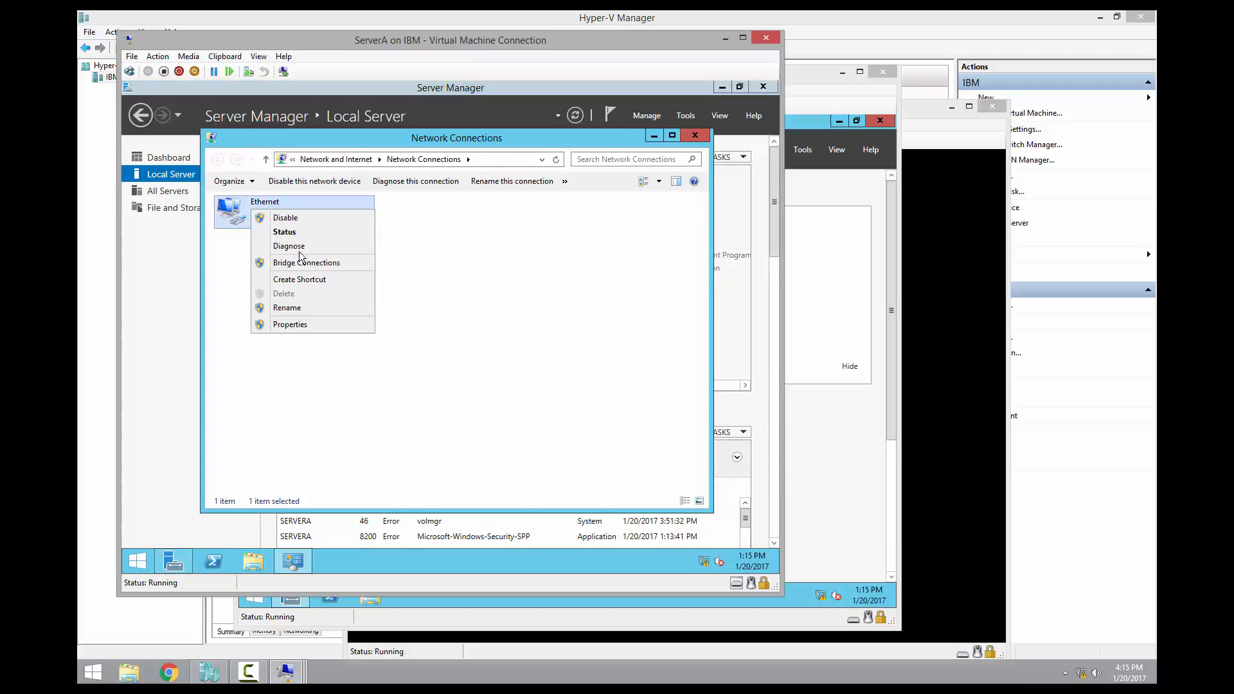
pyautogui.click(321, 325)
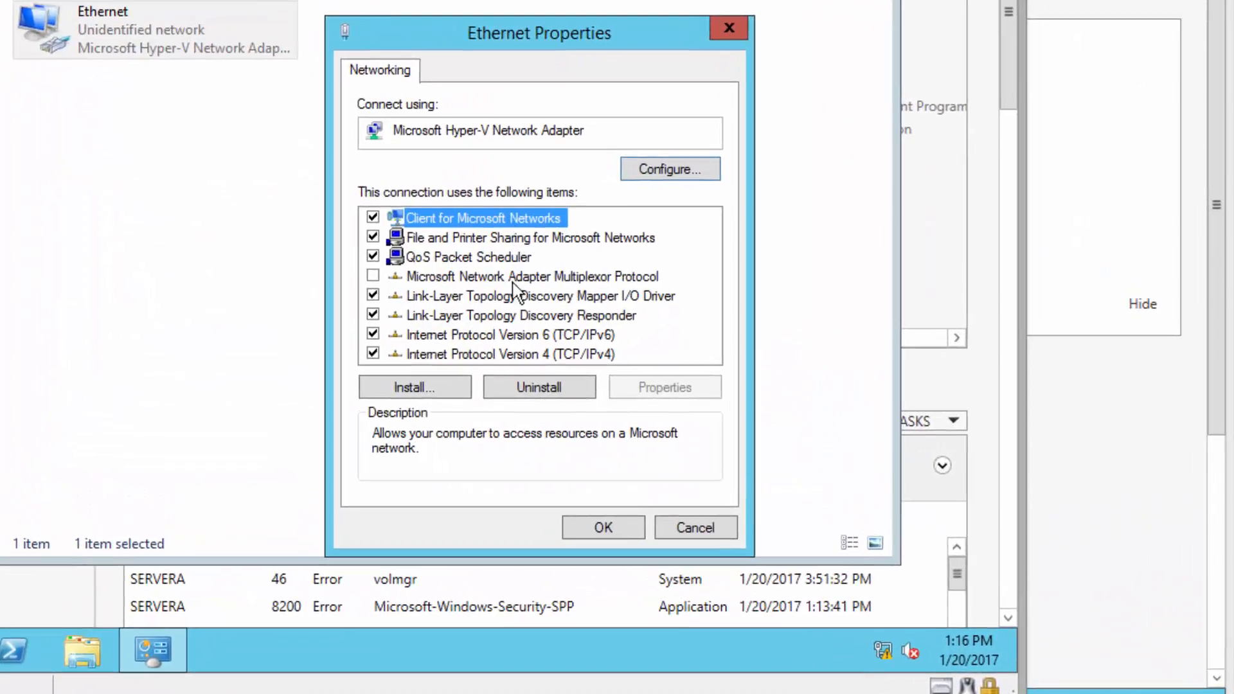
pyautogui.click(583, 354)
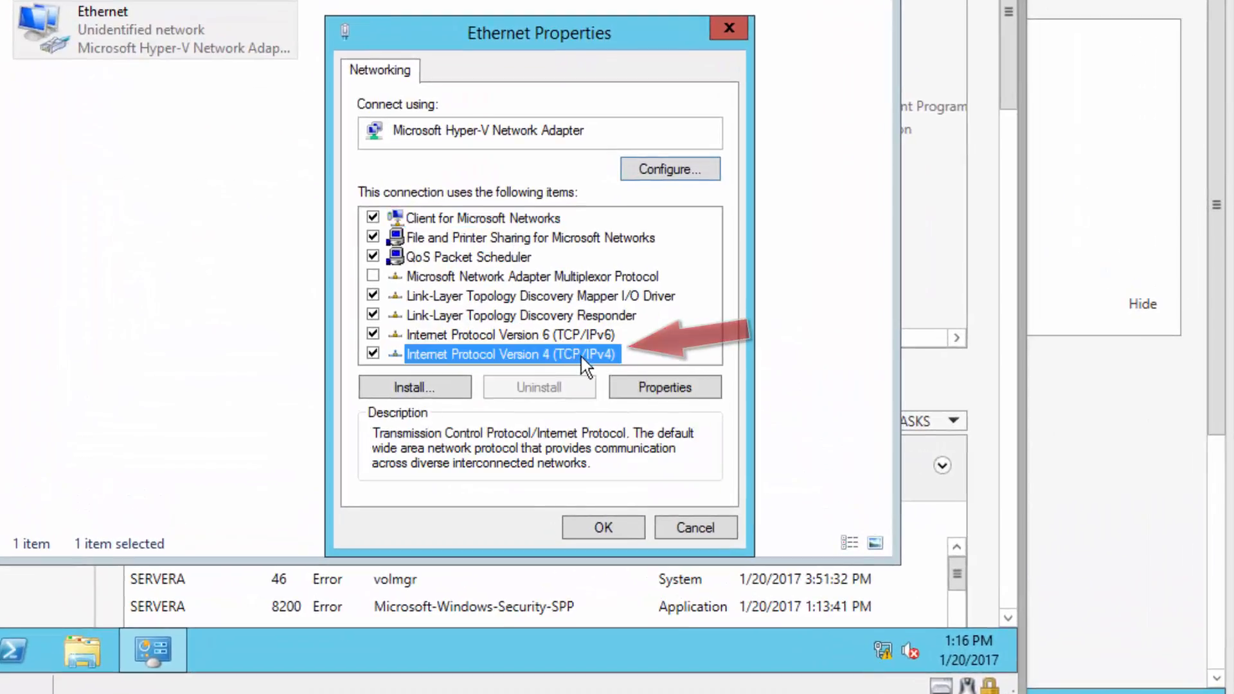
pyautogui.click(664, 388)
pyautogui.click(484, 280)
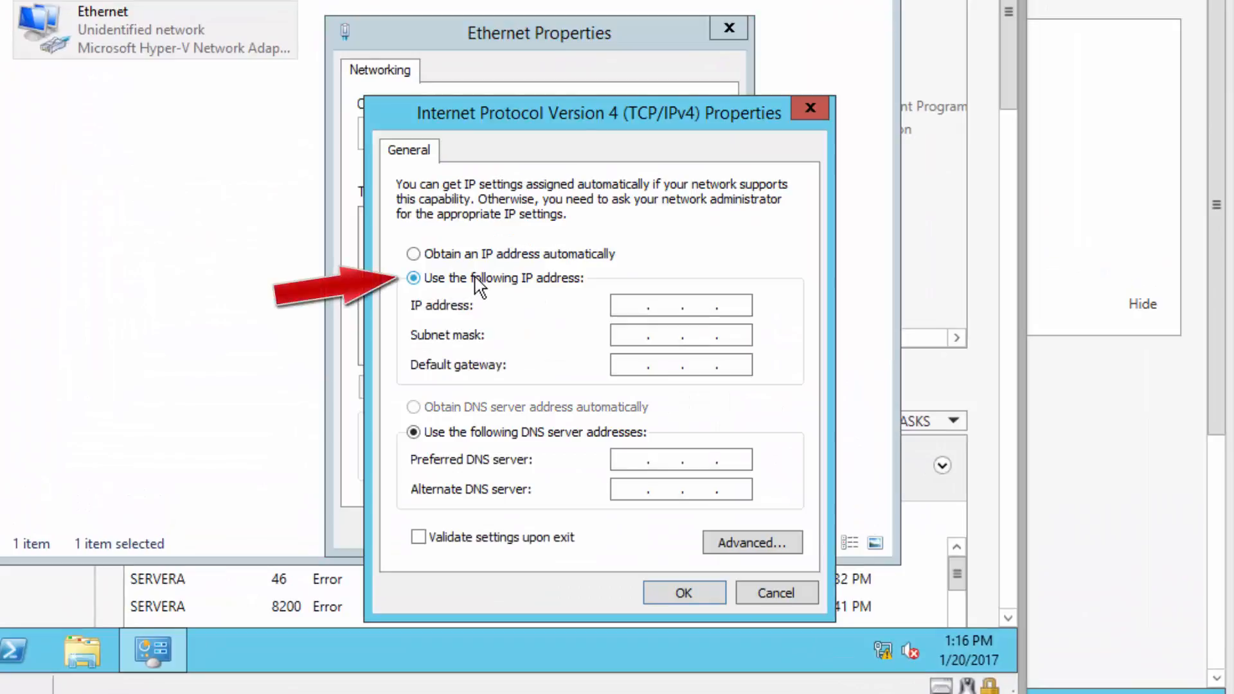
# Enter IP 10.10.0.1, mask 255.255.255.0 and DNS 10.10.0.1, then close the dialogs
pyautogui.click(626, 305)
pyautogui.write('10.10.0.1')
pyautogui.press('Tab')
pyautogui.write('255.255.255')
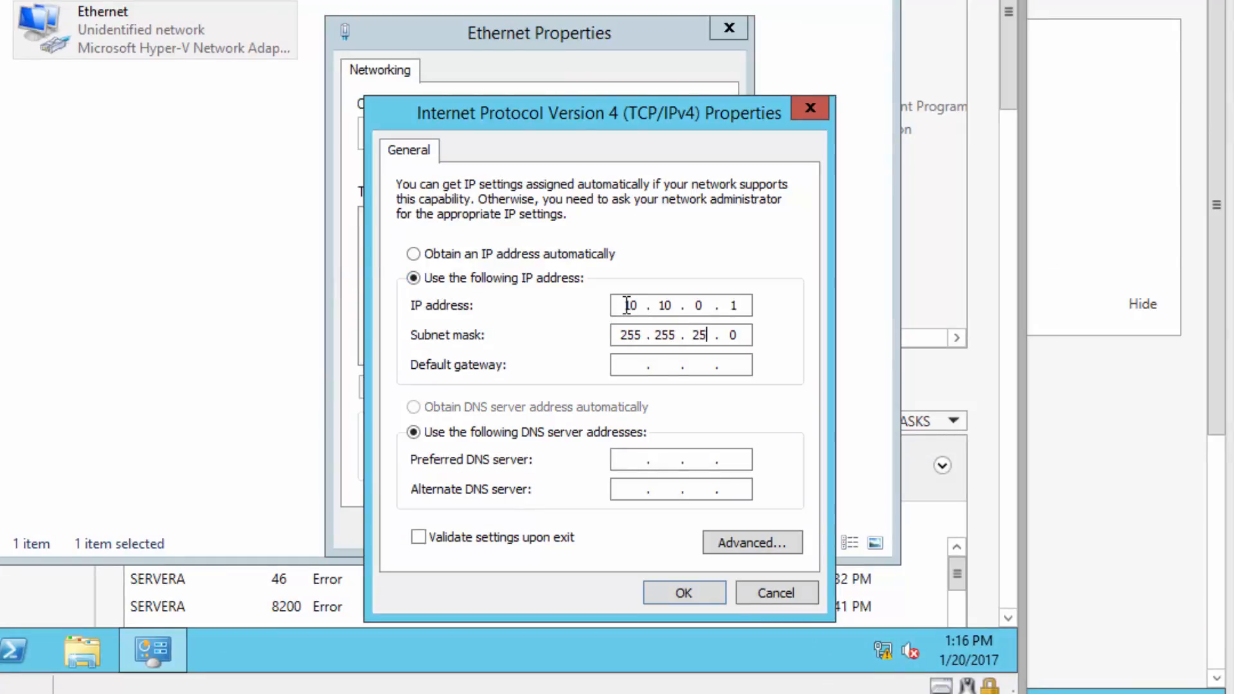
pyautogui.press('Tab')
pyautogui.press('Tab')
pyautogui.press('Tab')
pyautogui.write('10 . 10 . 0 . 1')
pyautogui.press('Tab')
pyautogui.click(683, 593)
pyautogui.click(537, 496)
pyautogui.click(706, 128)
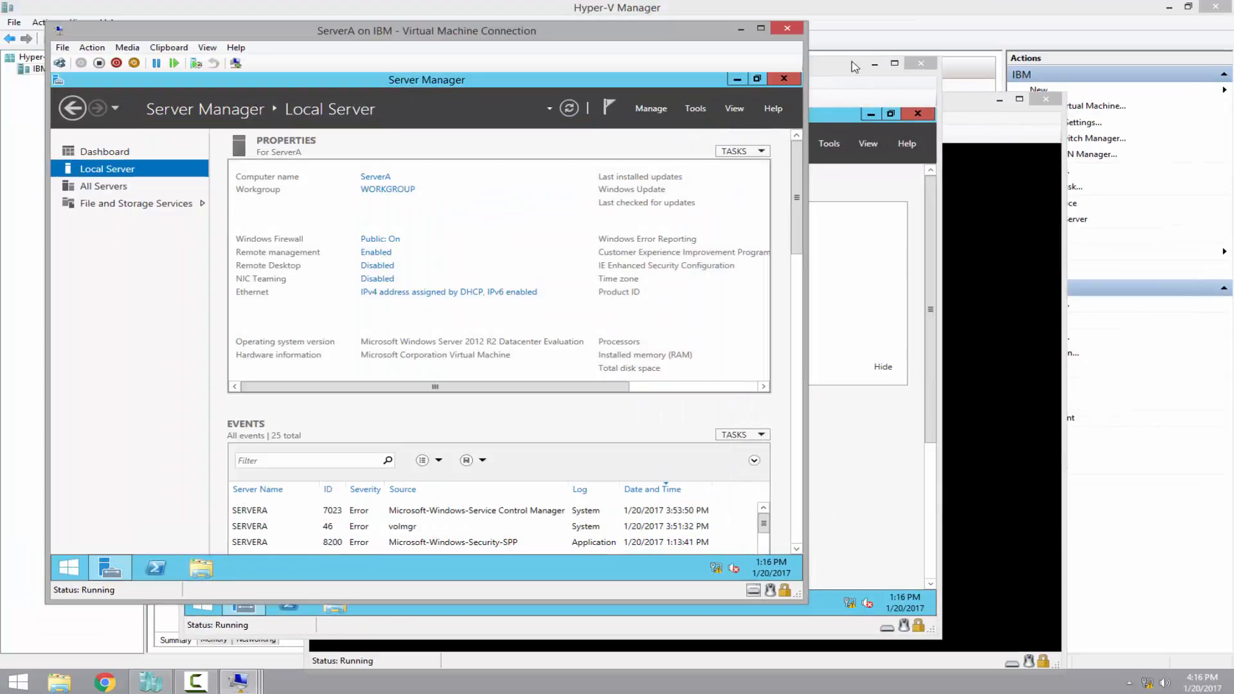
pyautogui.click(848, 72)
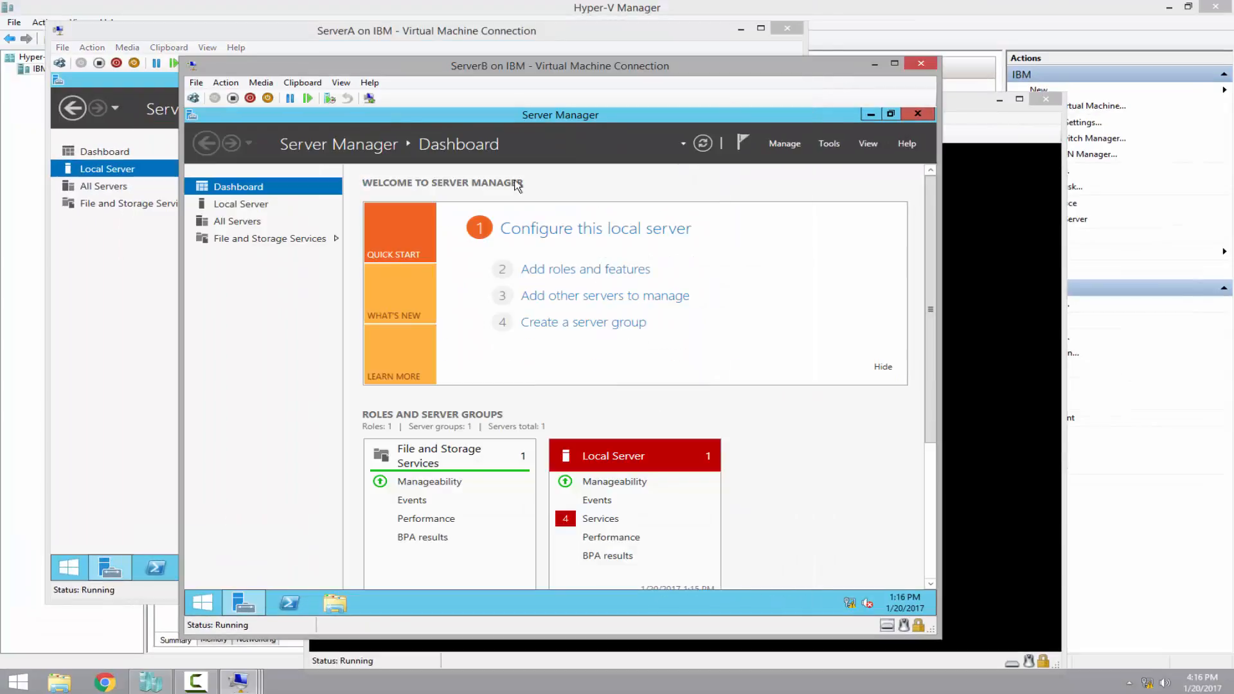
# Give ServerB's Ethernet adapter static IPv4 10.10.0.2, mask 255.255.255.0, DNS 10.10.0.1
pyautogui.click(238, 204)
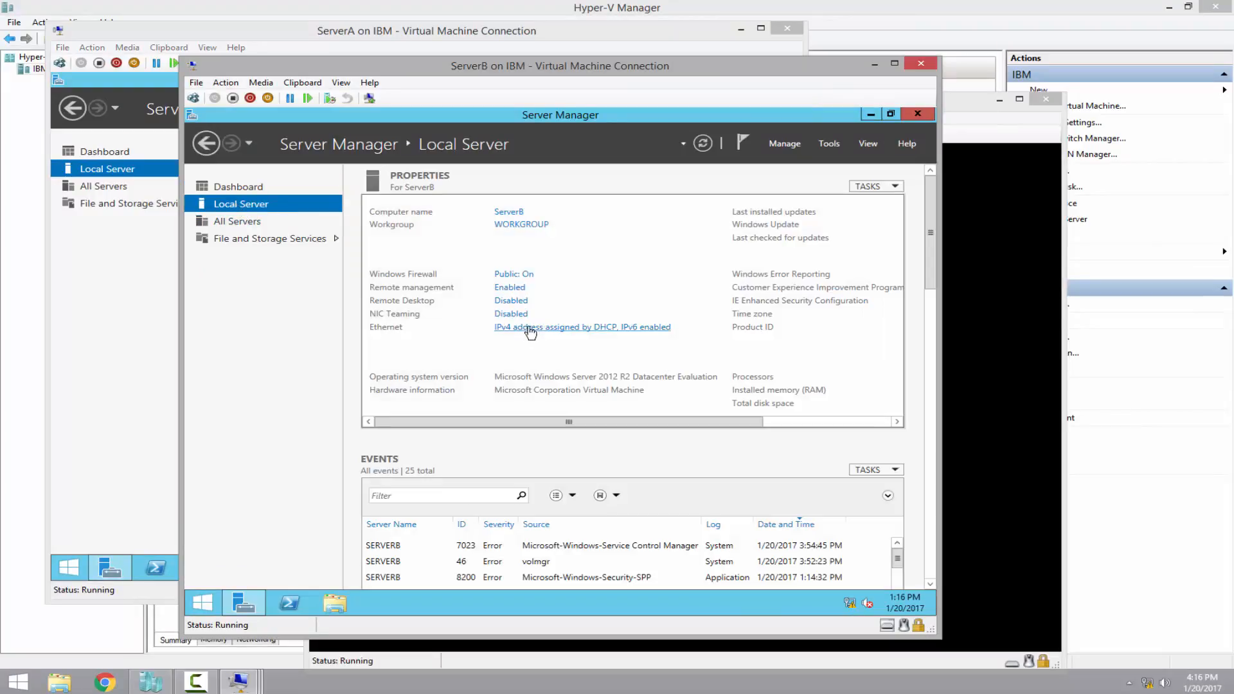
pyautogui.click(527, 329)
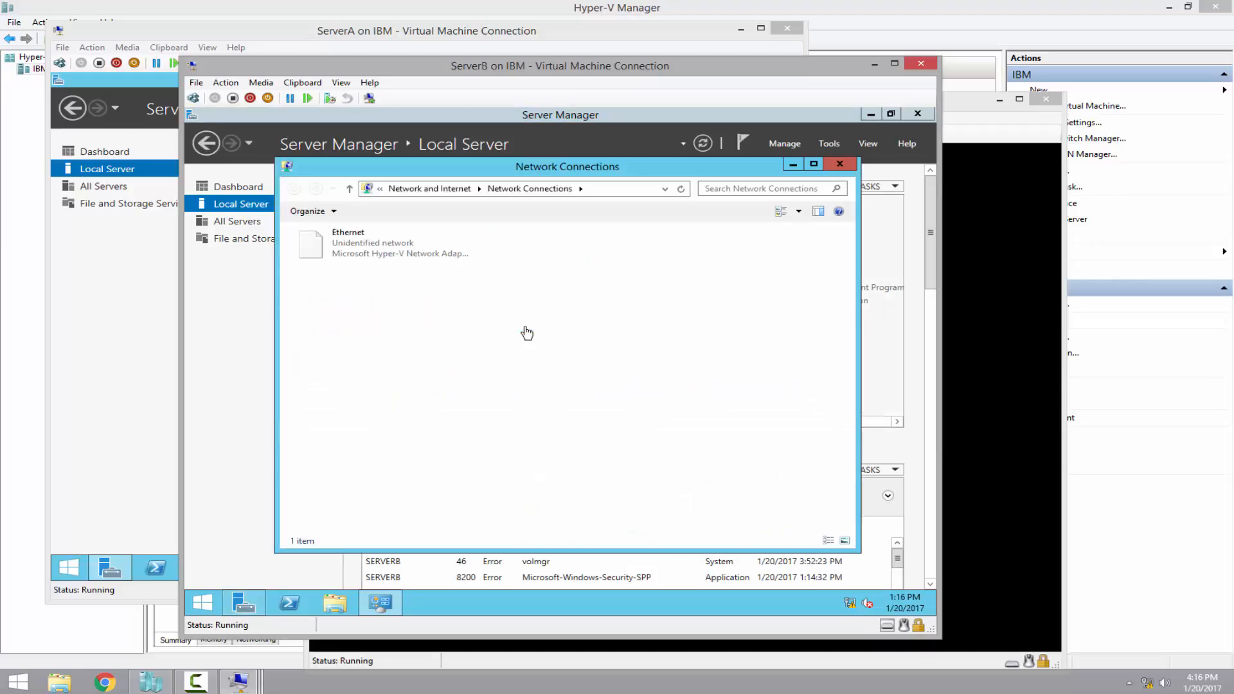
pyautogui.click(361, 250)
pyautogui.rightClick(361, 251)
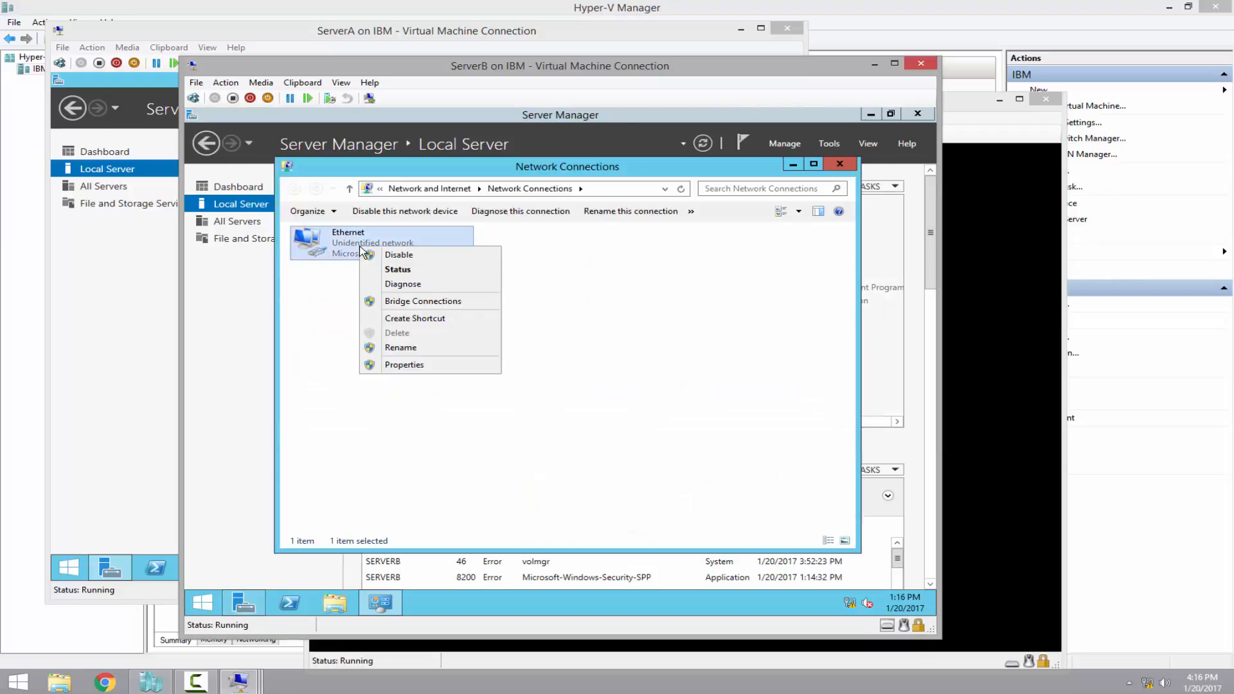
pyautogui.click(419, 364)
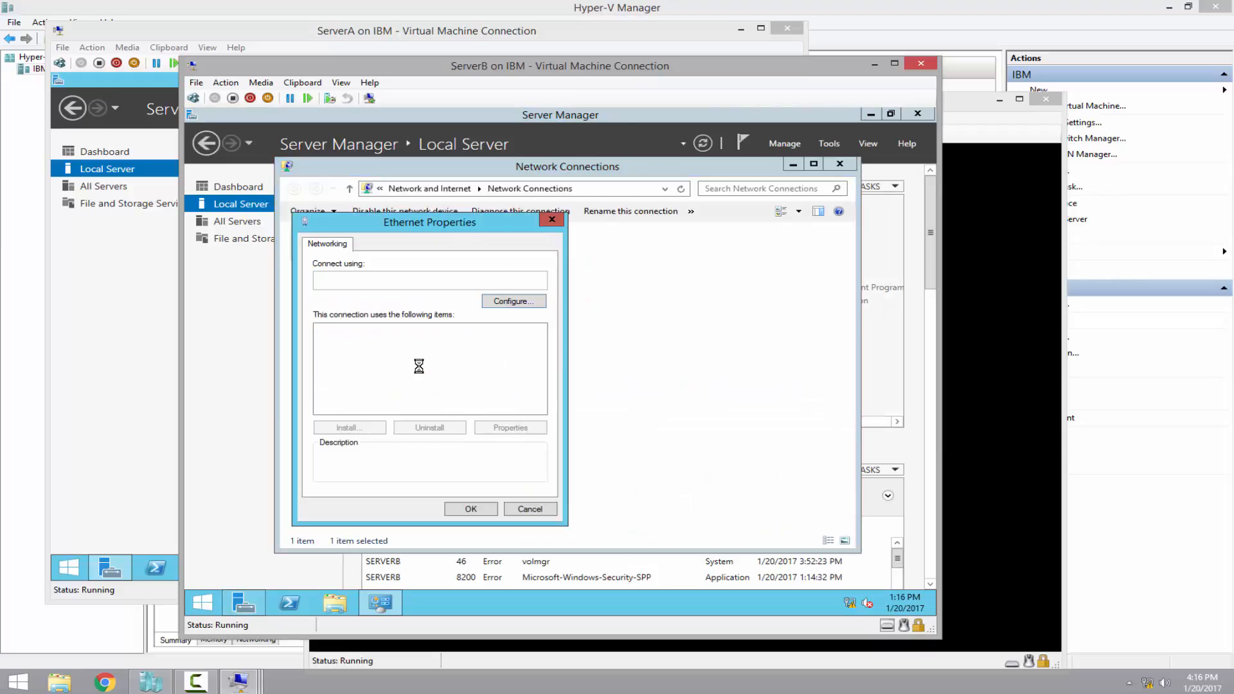
pyautogui.click(445, 409)
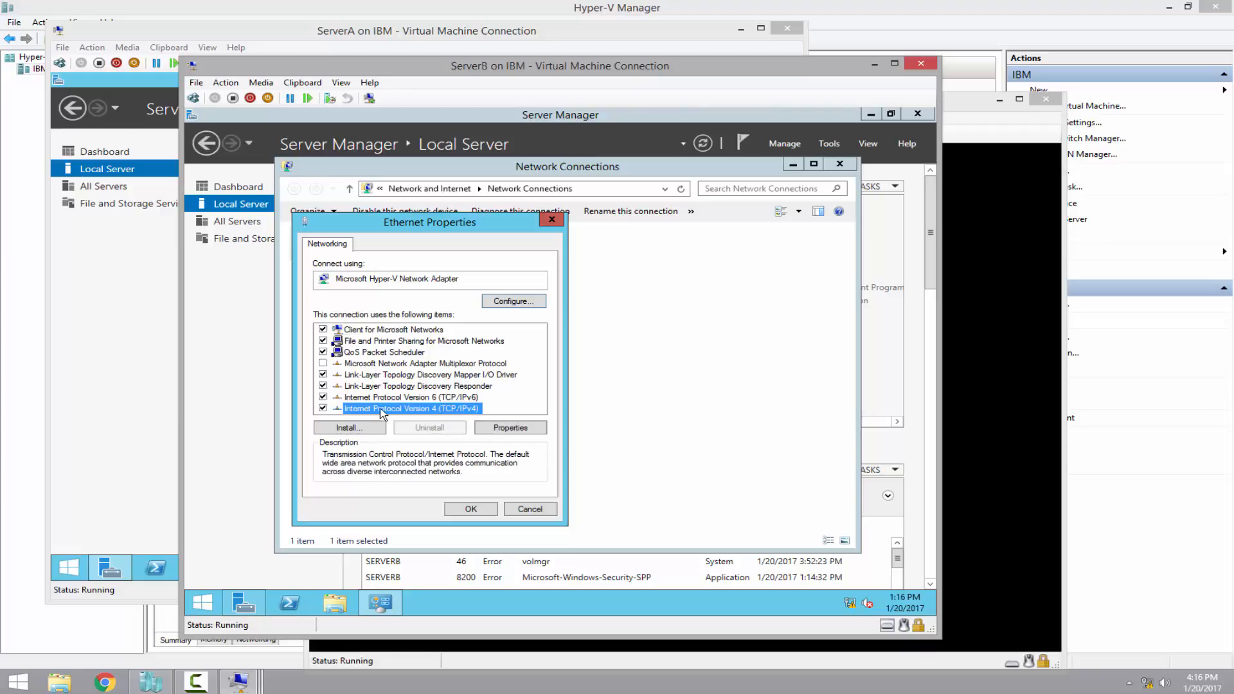
pyautogui.click(511, 428)
pyautogui.click(357, 368)
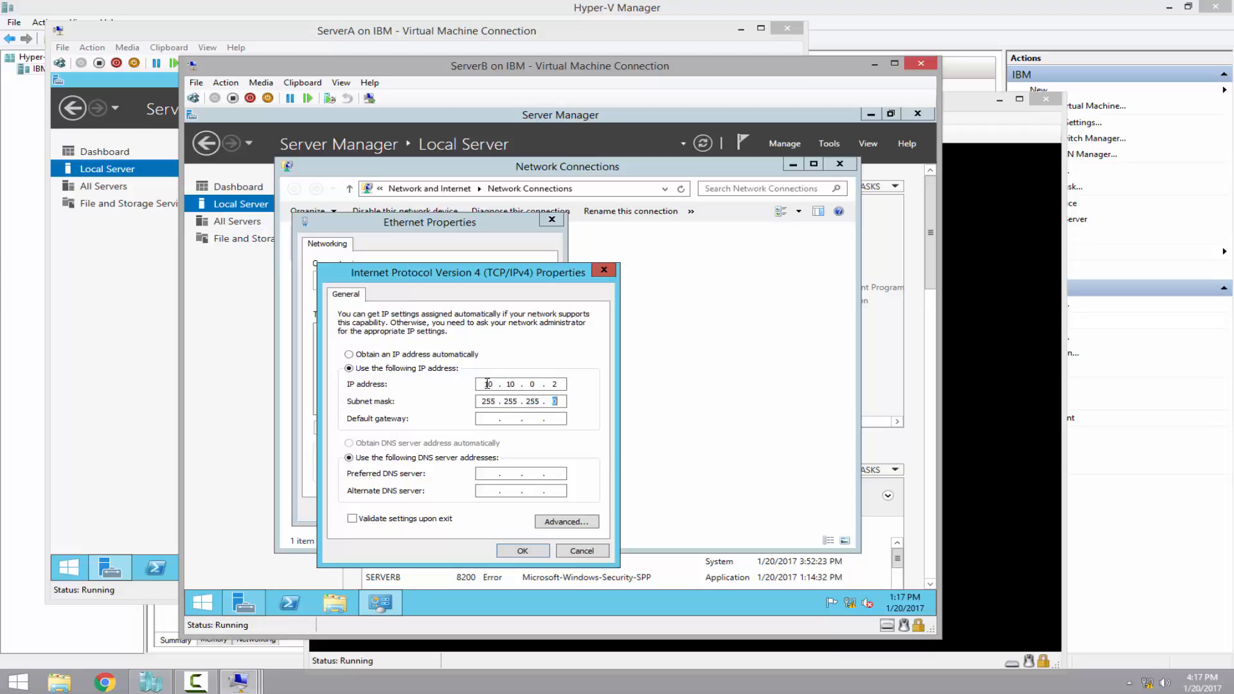
pyautogui.press('Tab')
pyautogui.press('Tab')
pyautogui.click(524, 551)
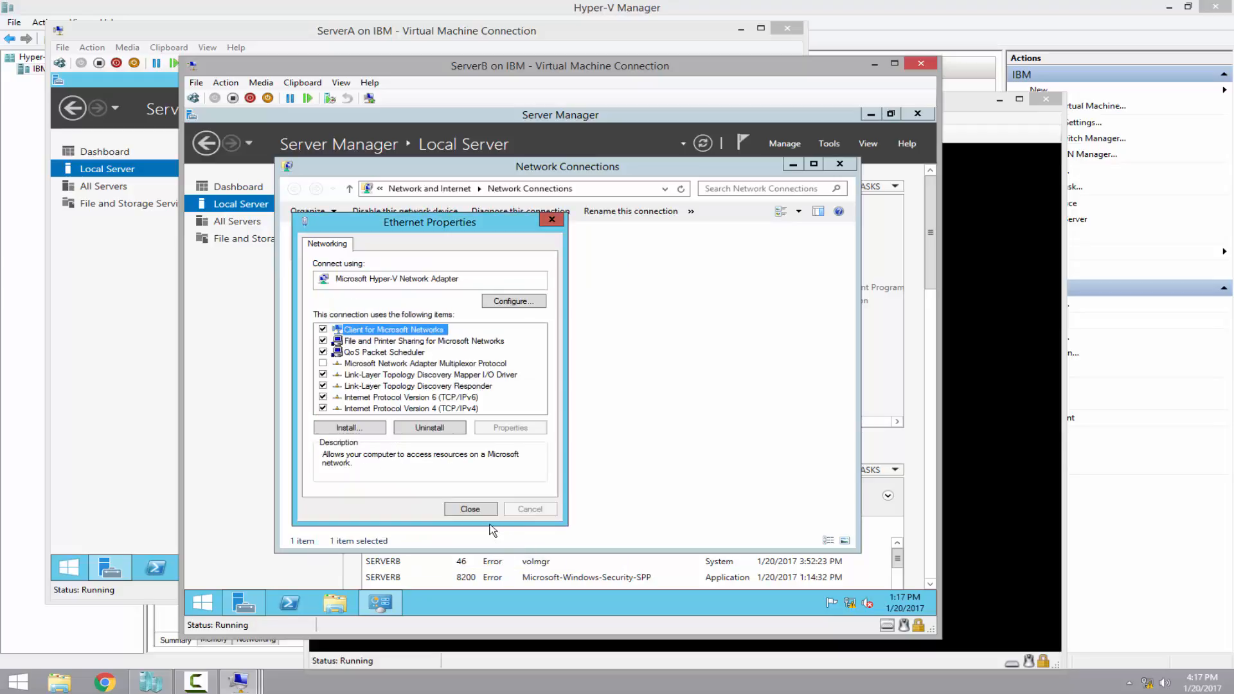
pyautogui.click(470, 509)
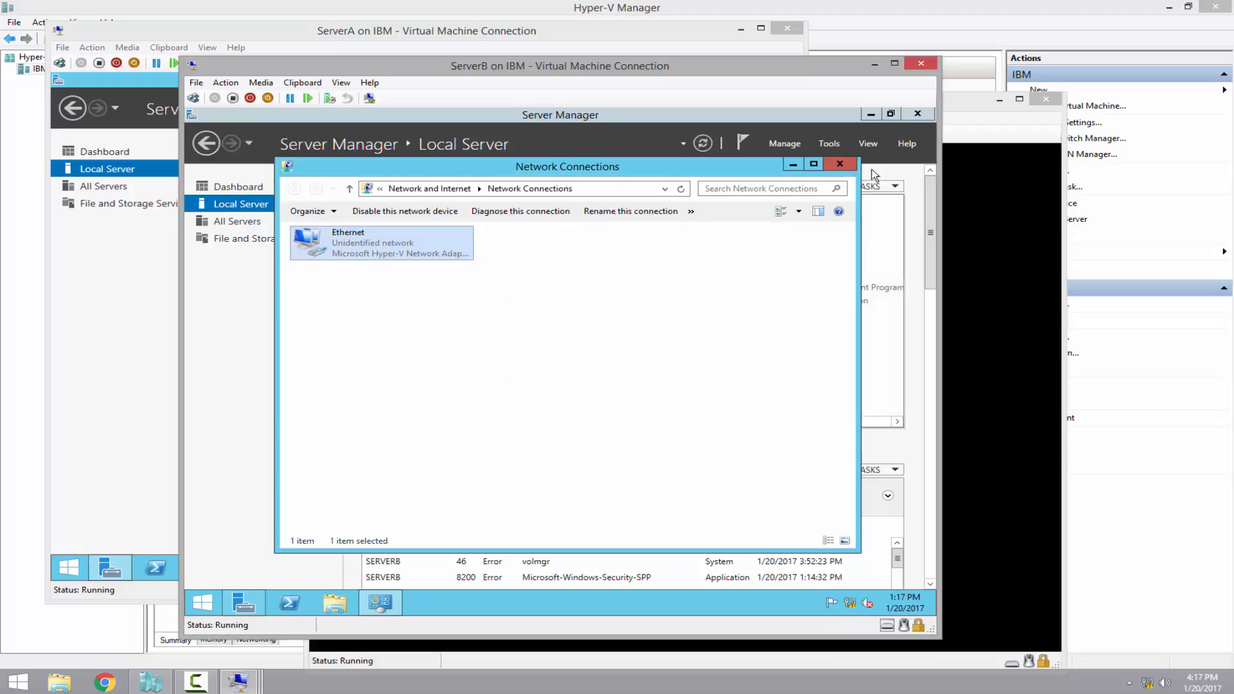
pyautogui.click(840, 163)
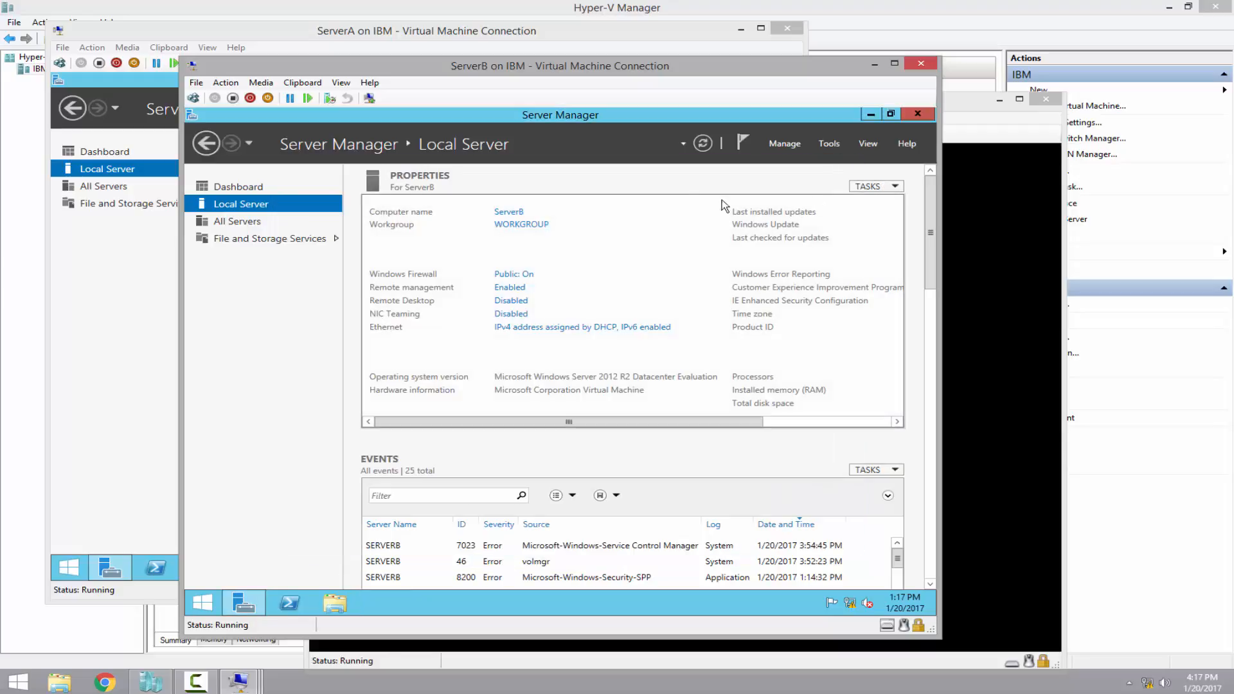
# Turn off IE Enhanced Security Configuration on ServerA and refresh the Local Server properties
pyautogui.click(257, 34)
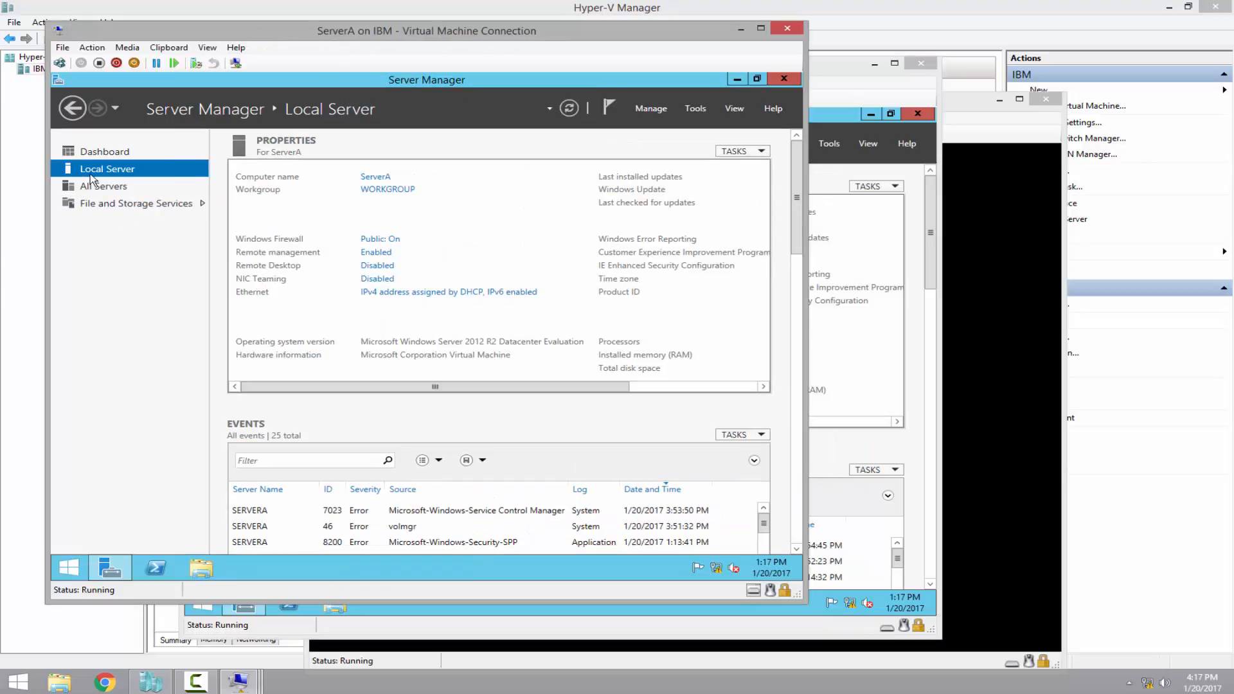
pyautogui.moveTo(362, 385); pyautogui.dragTo(520, 390)
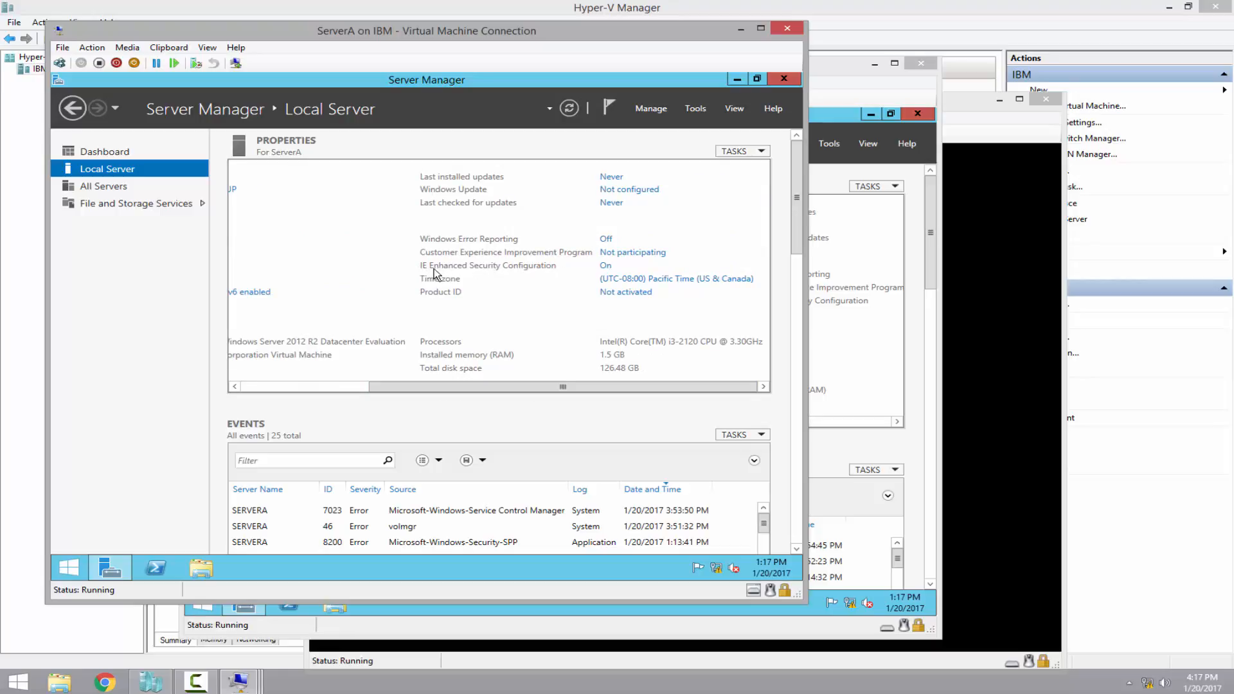
pyautogui.click(607, 266)
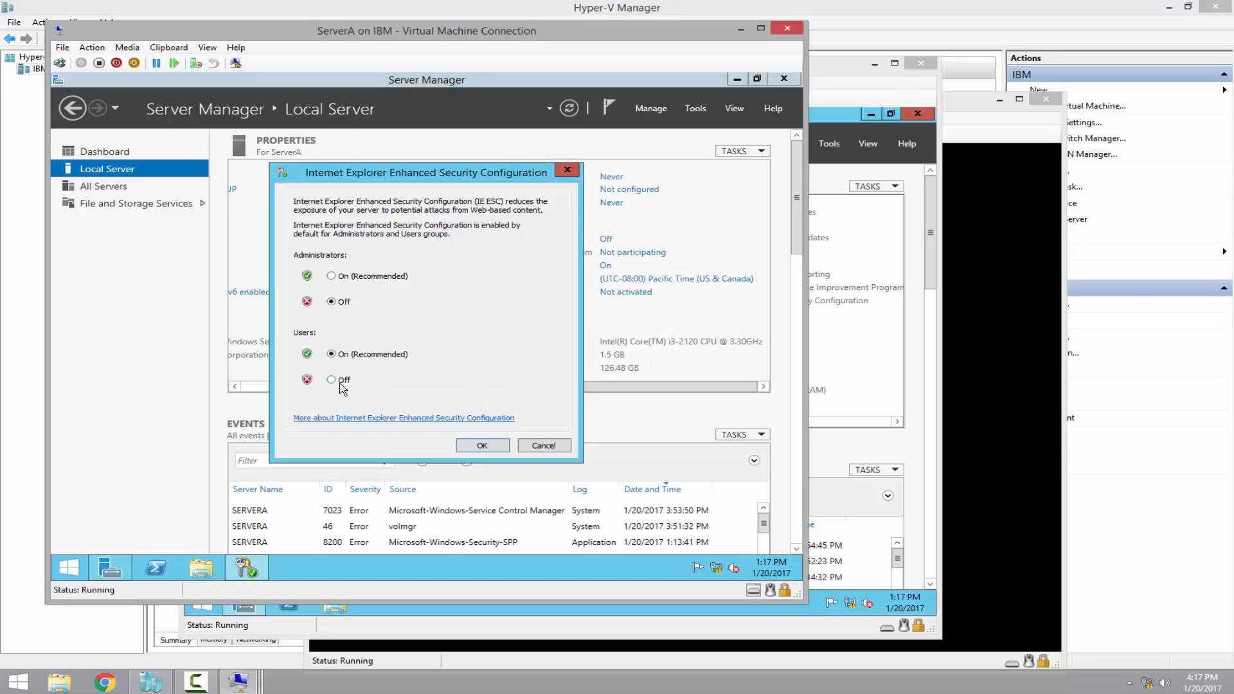
pyautogui.click(340, 382)
pyautogui.click(482, 445)
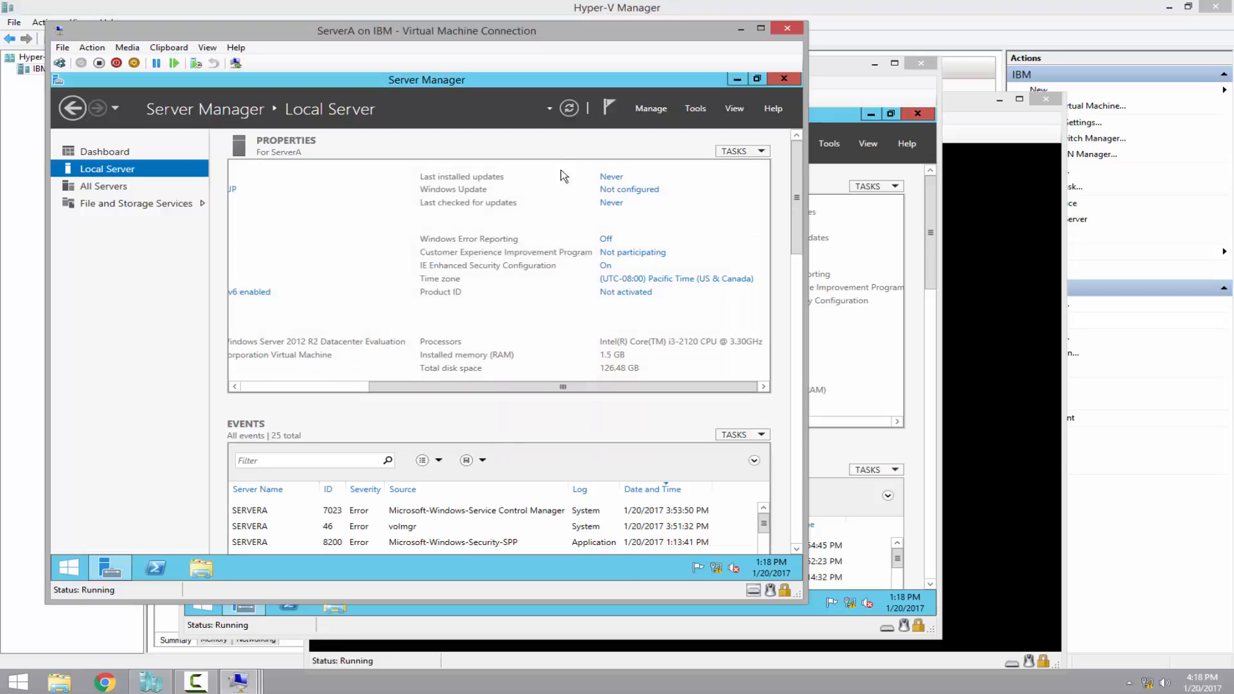
pyautogui.click(568, 108)
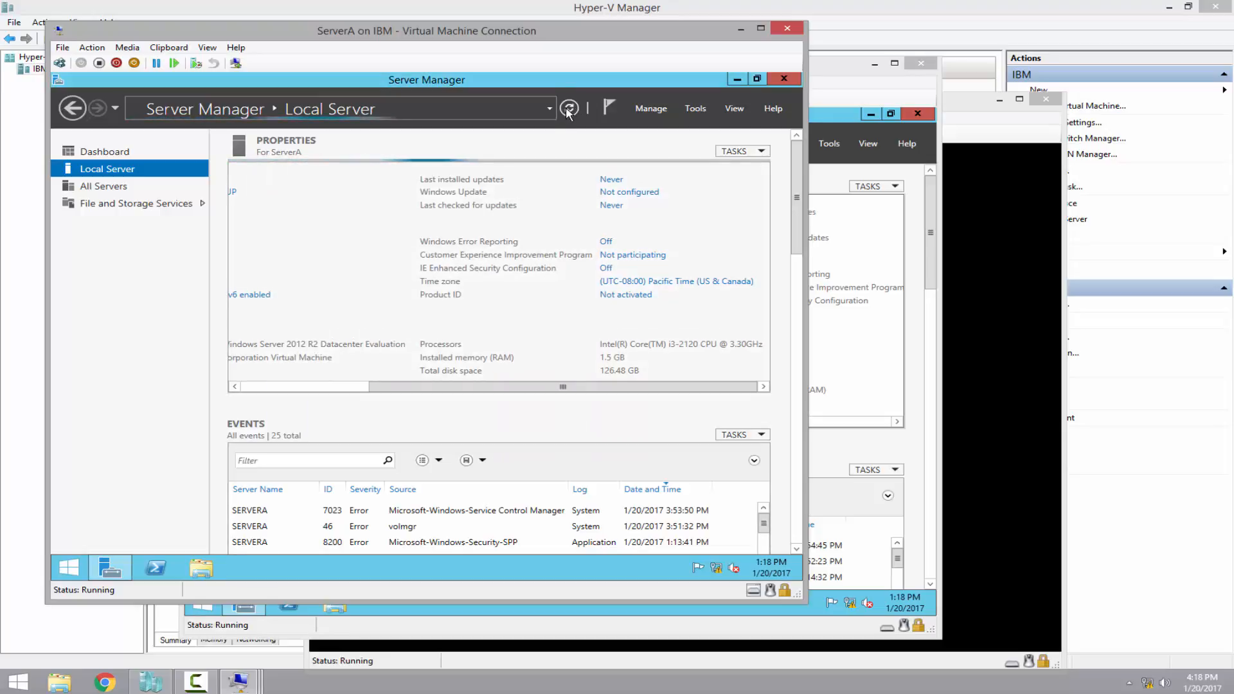
# Set ServerA's time zone to (UTC-05:00) Eastern Time (US & Canada), then close Server Manager
pyautogui.click(676, 284)
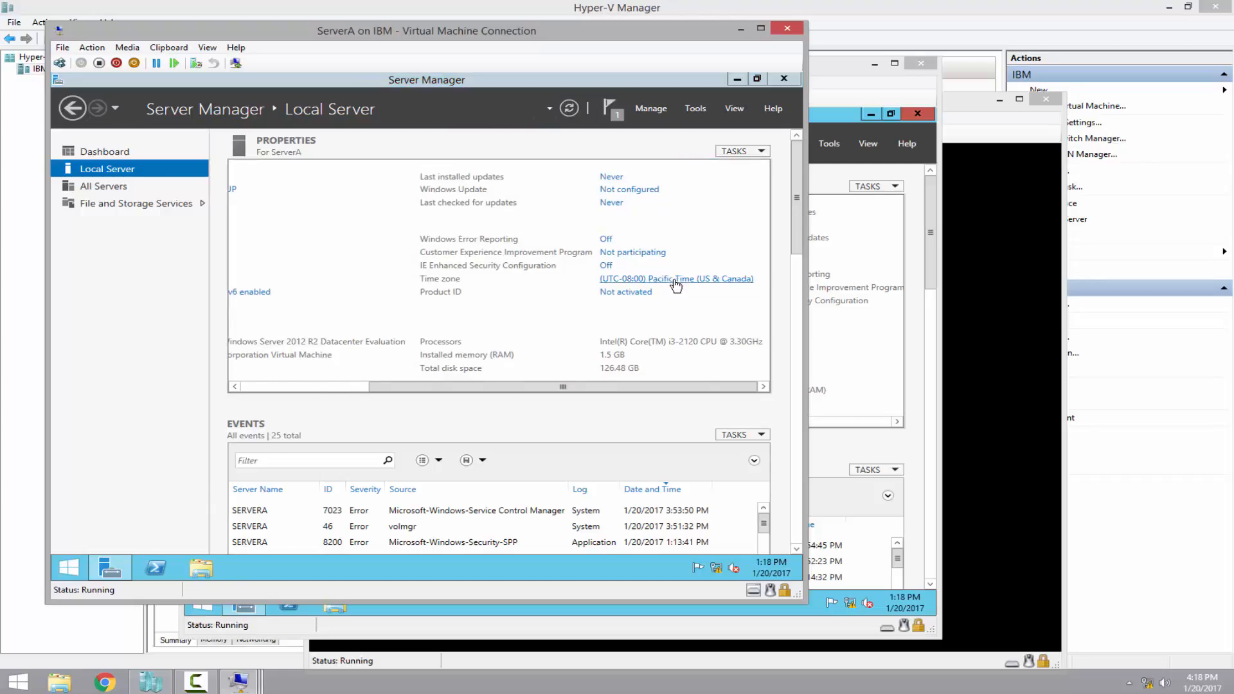
pyautogui.click(410, 369)
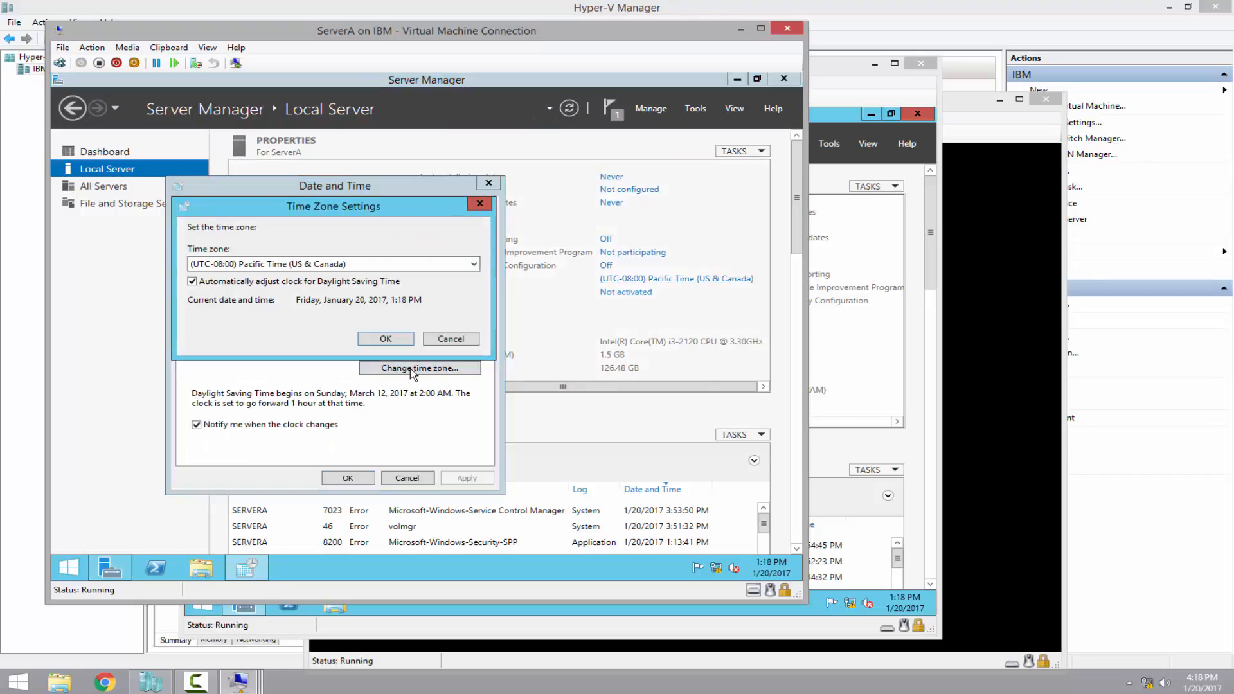
pyautogui.click(321, 264)
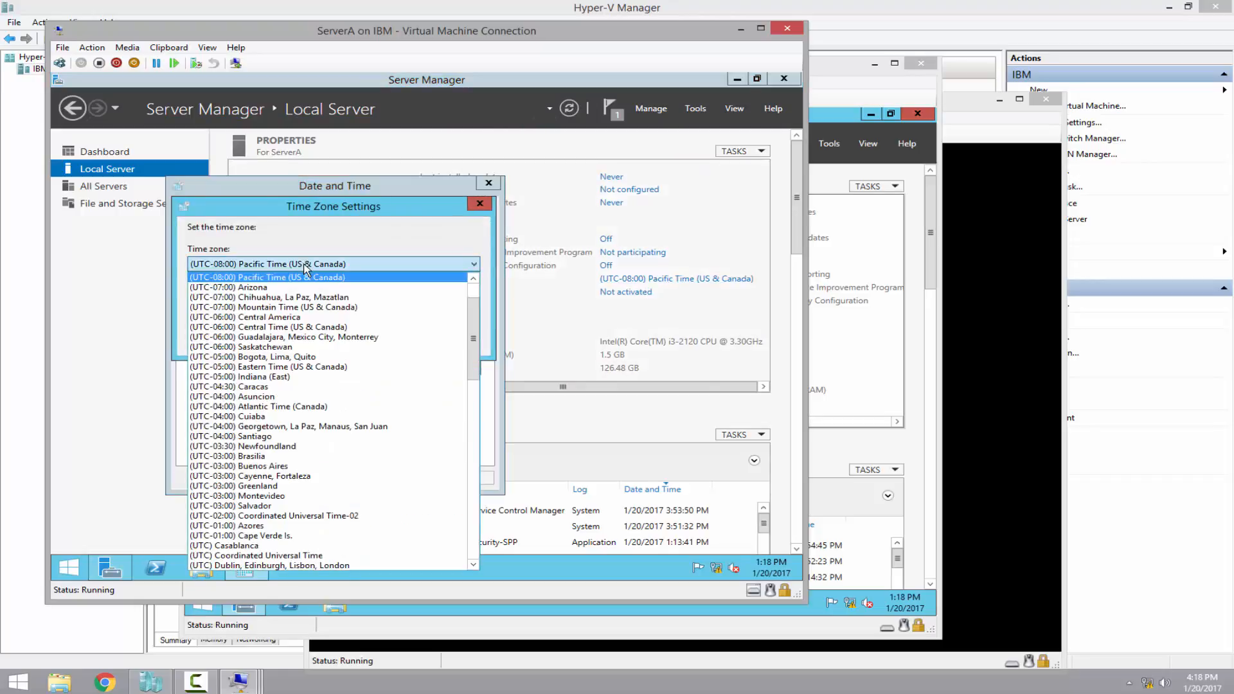
pyautogui.click(293, 367)
pyautogui.click(385, 338)
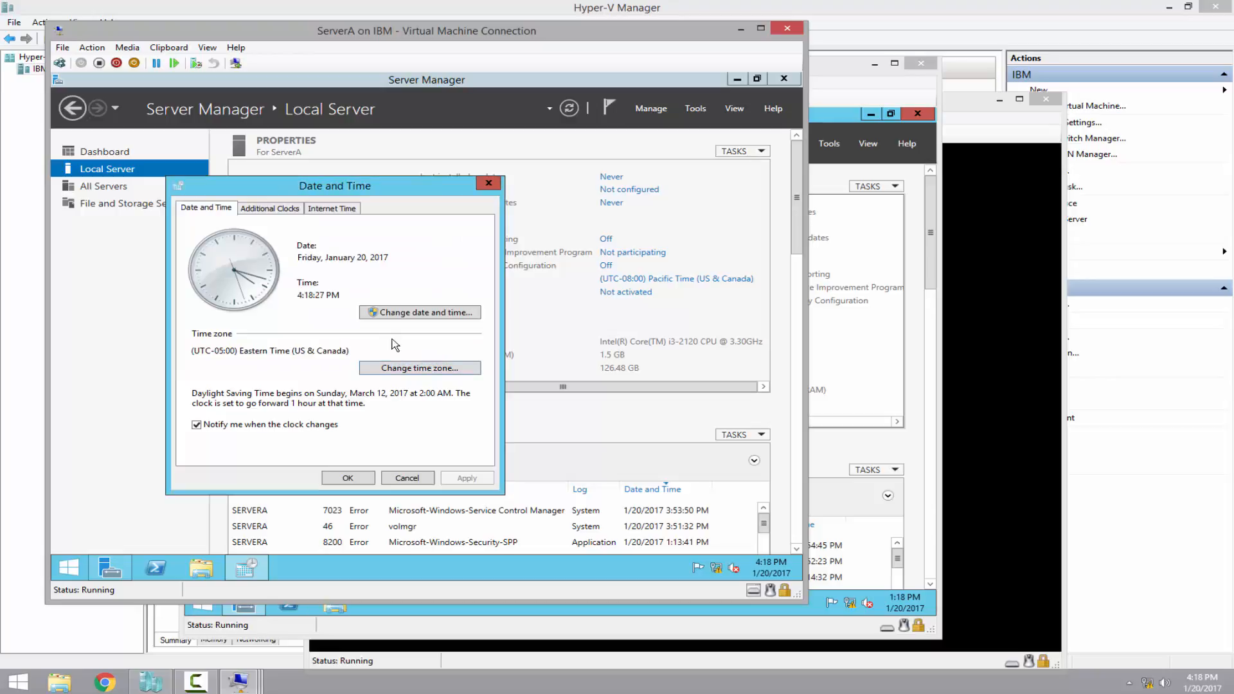
pyautogui.click(346, 478)
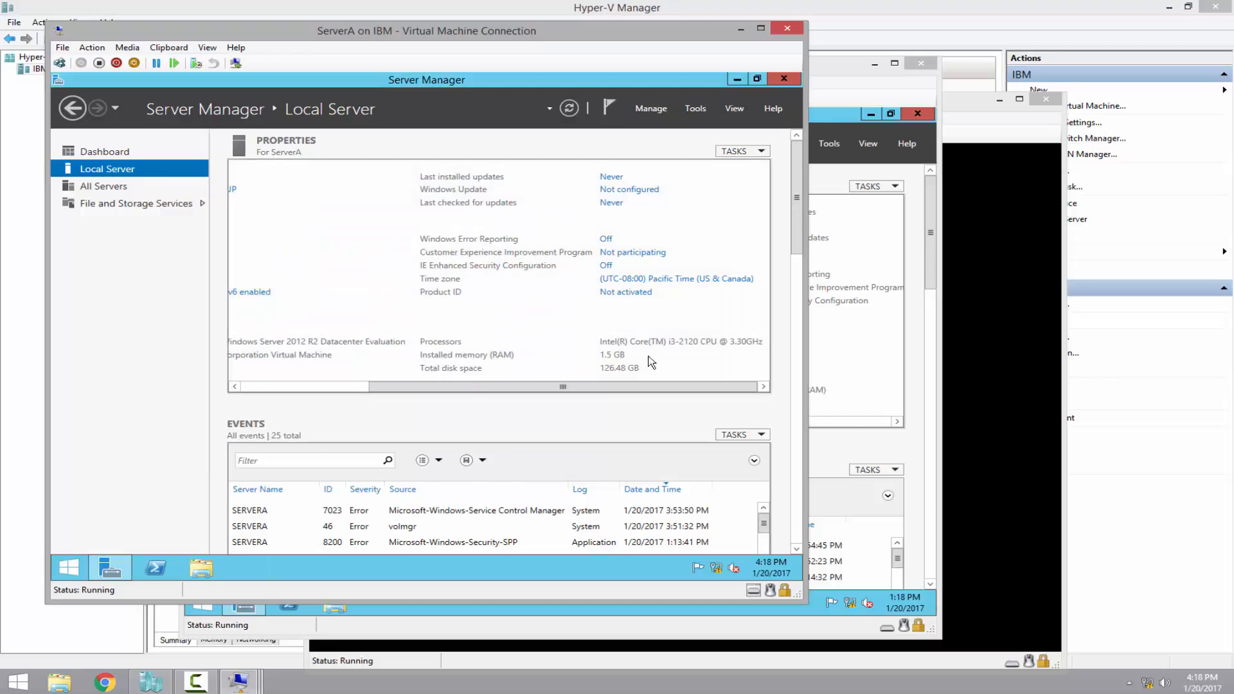
pyautogui.click(784, 80)
# In ServerA's Power Options, set the Balanced plan's Turn off the display to Never and save
pyautogui.click(69, 566)
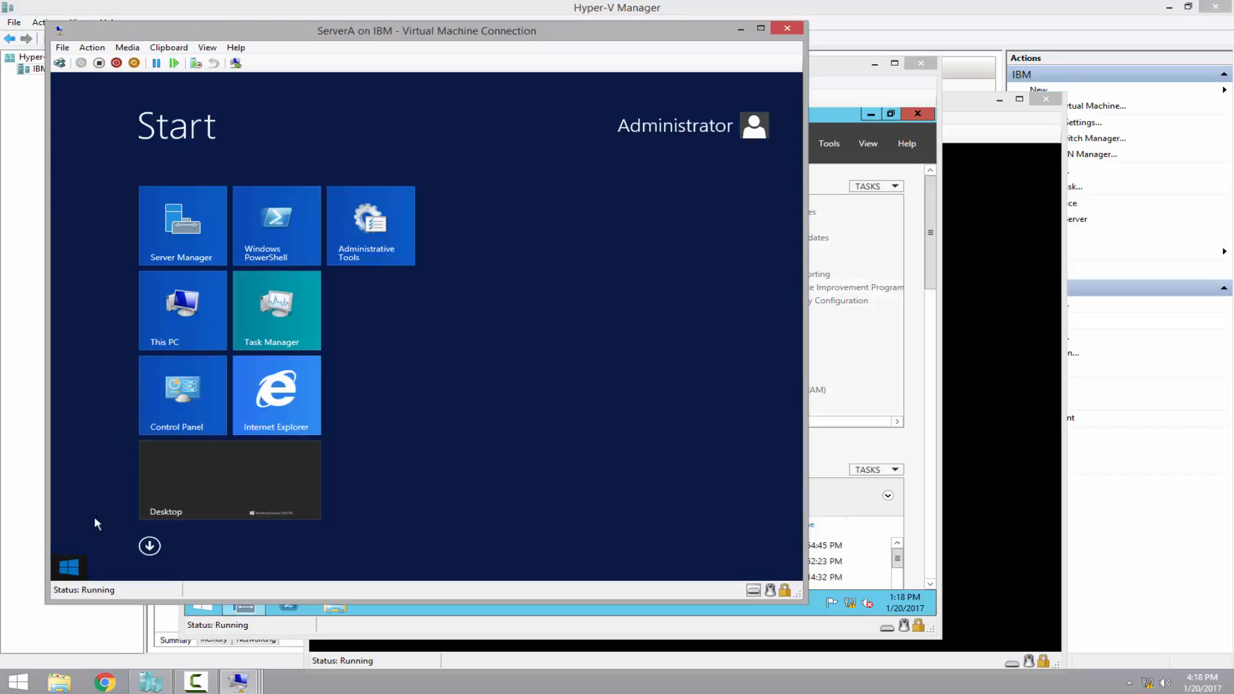
pyautogui.click(189, 394)
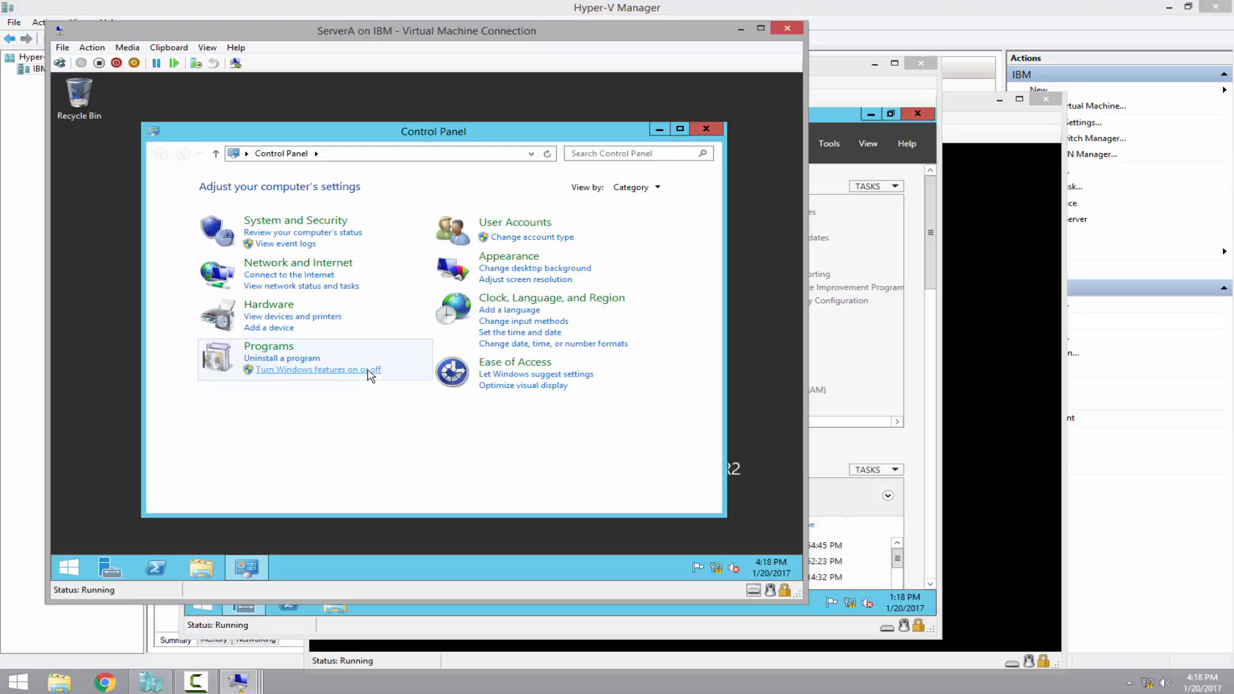
pyautogui.click(286, 221)
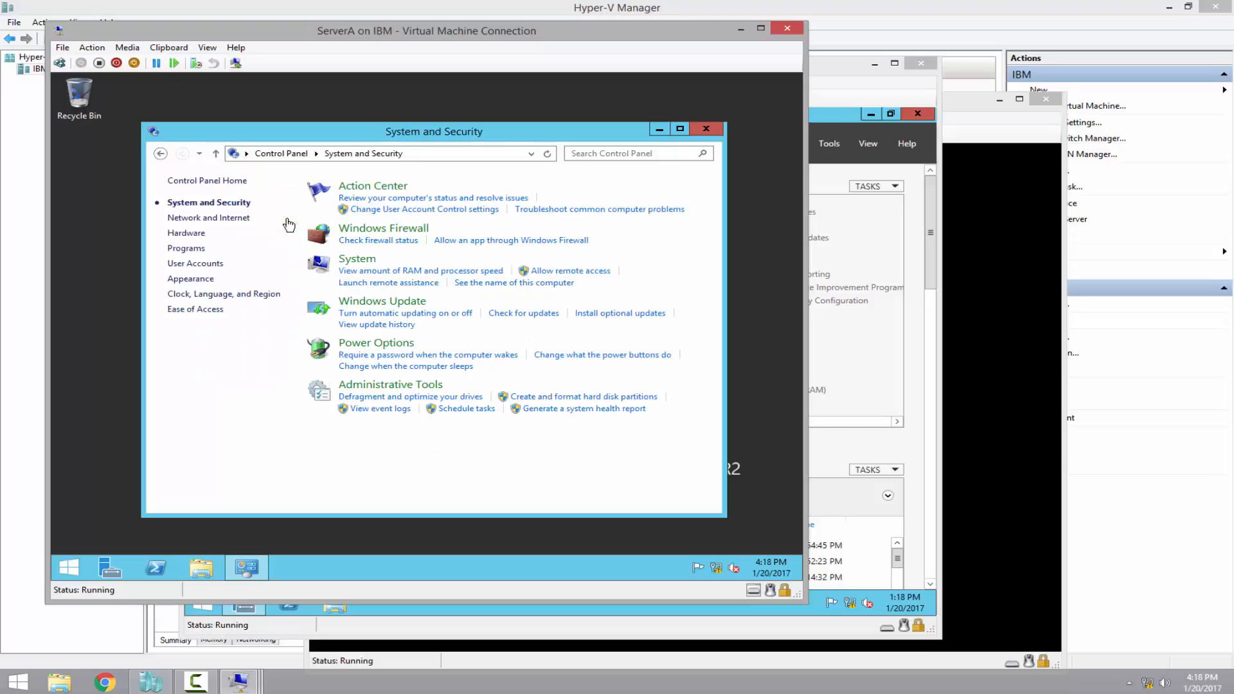
pyautogui.click(392, 345)
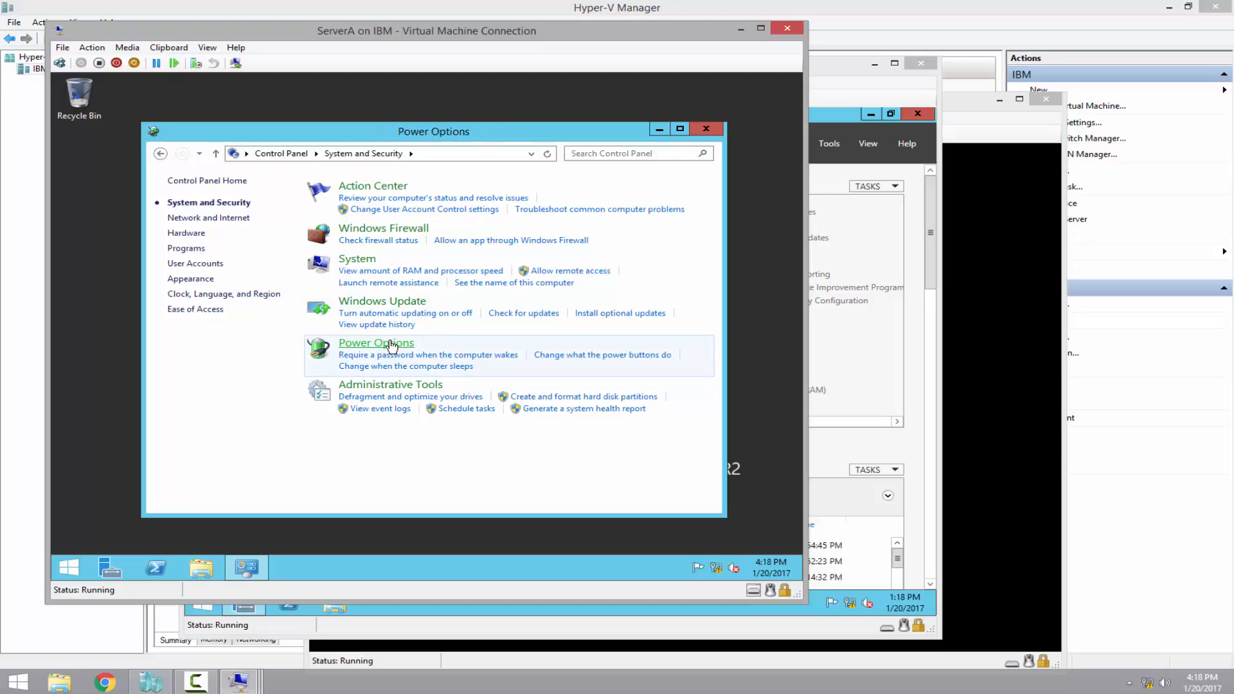
pyautogui.click(657, 251)
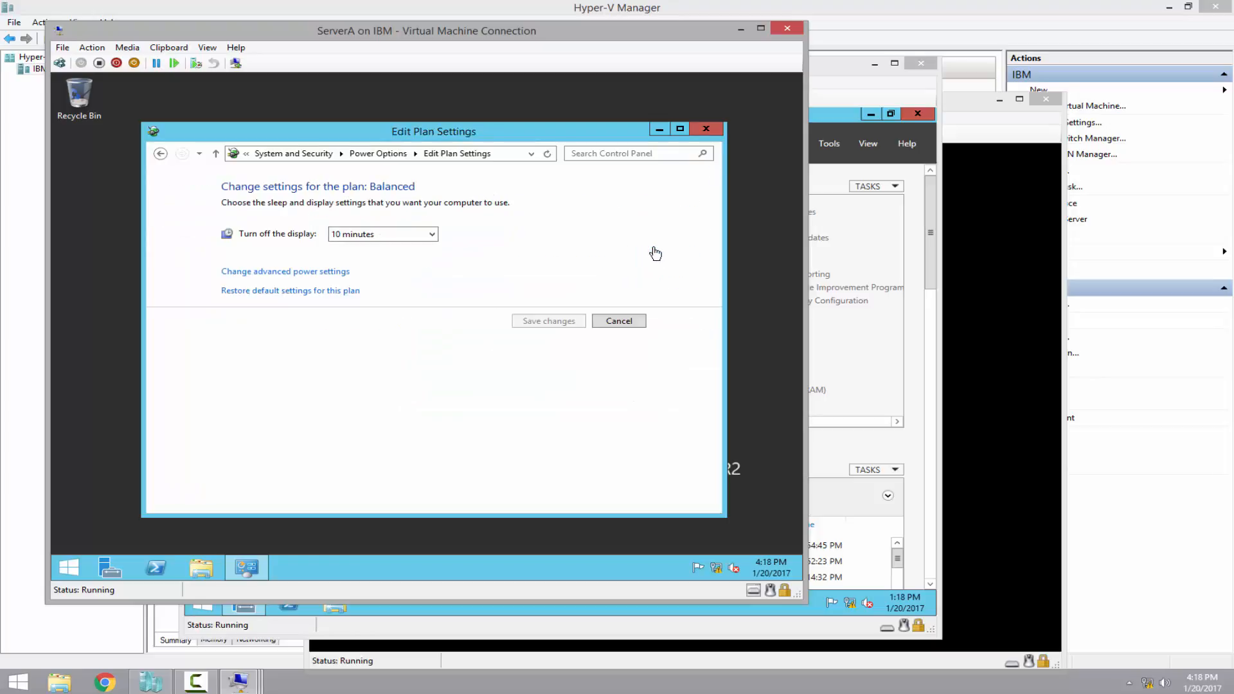
pyautogui.click(350, 235)
pyautogui.click(347, 405)
pyautogui.click(369, 235)
pyautogui.click(376, 397)
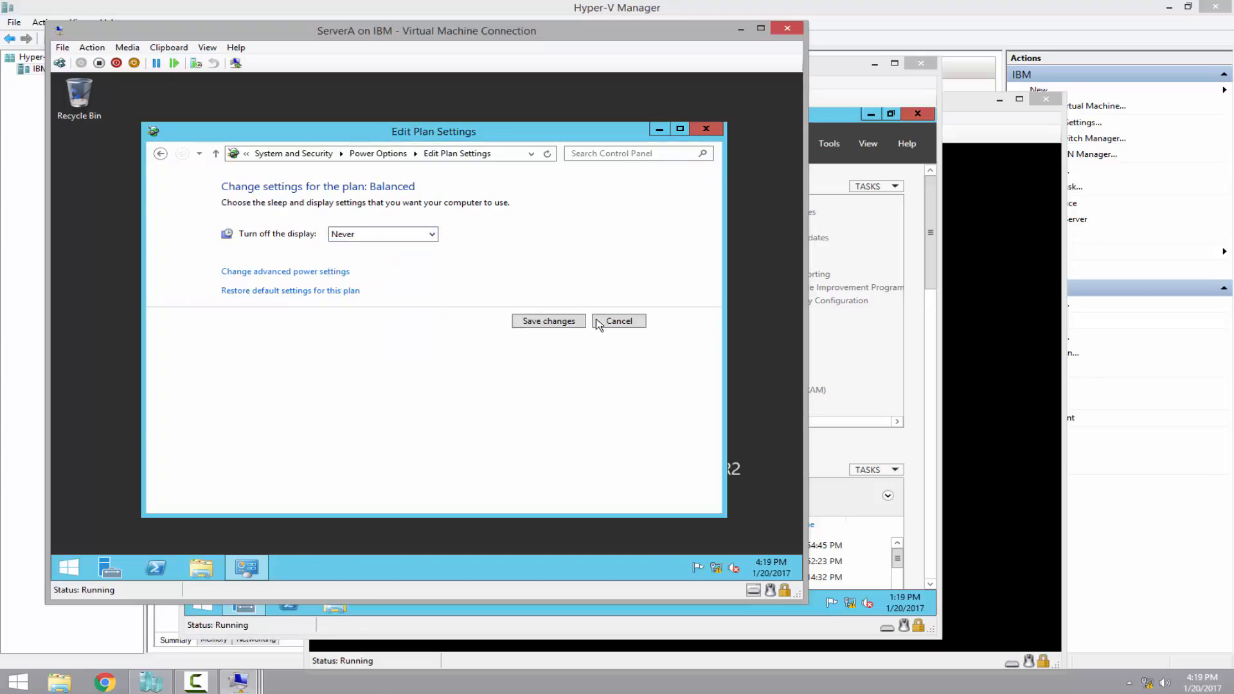
pyautogui.click(559, 321)
pyautogui.click(706, 129)
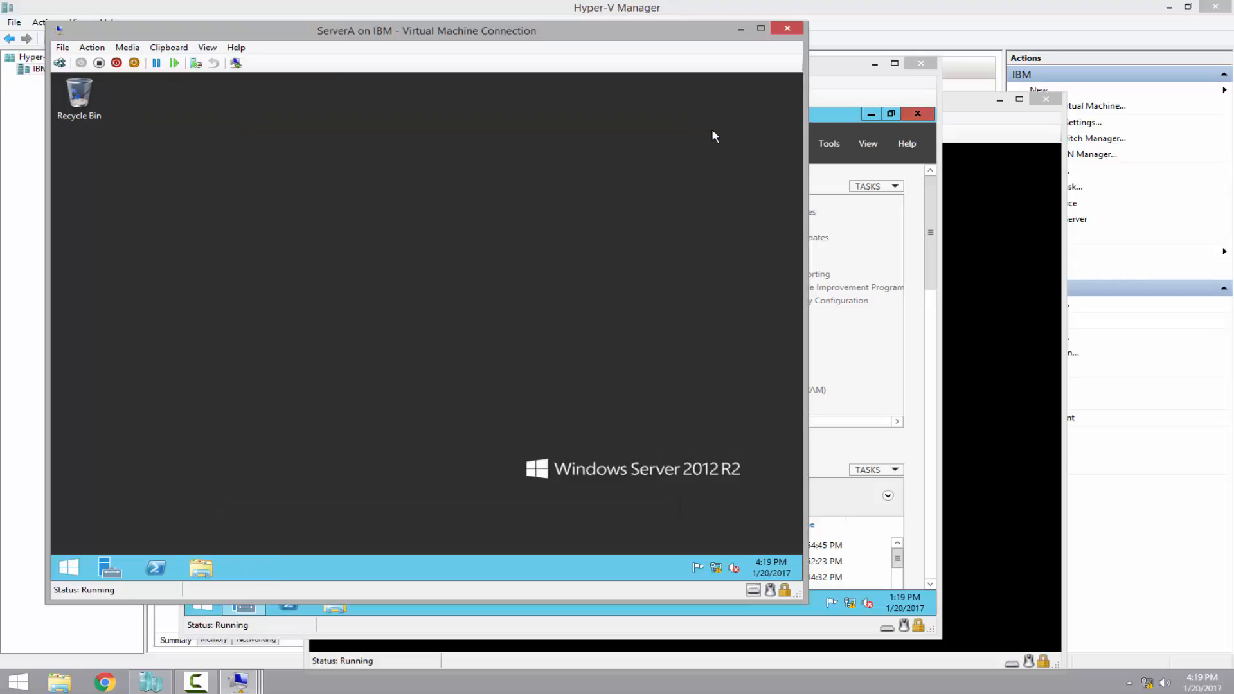
pyautogui.click(834, 80)
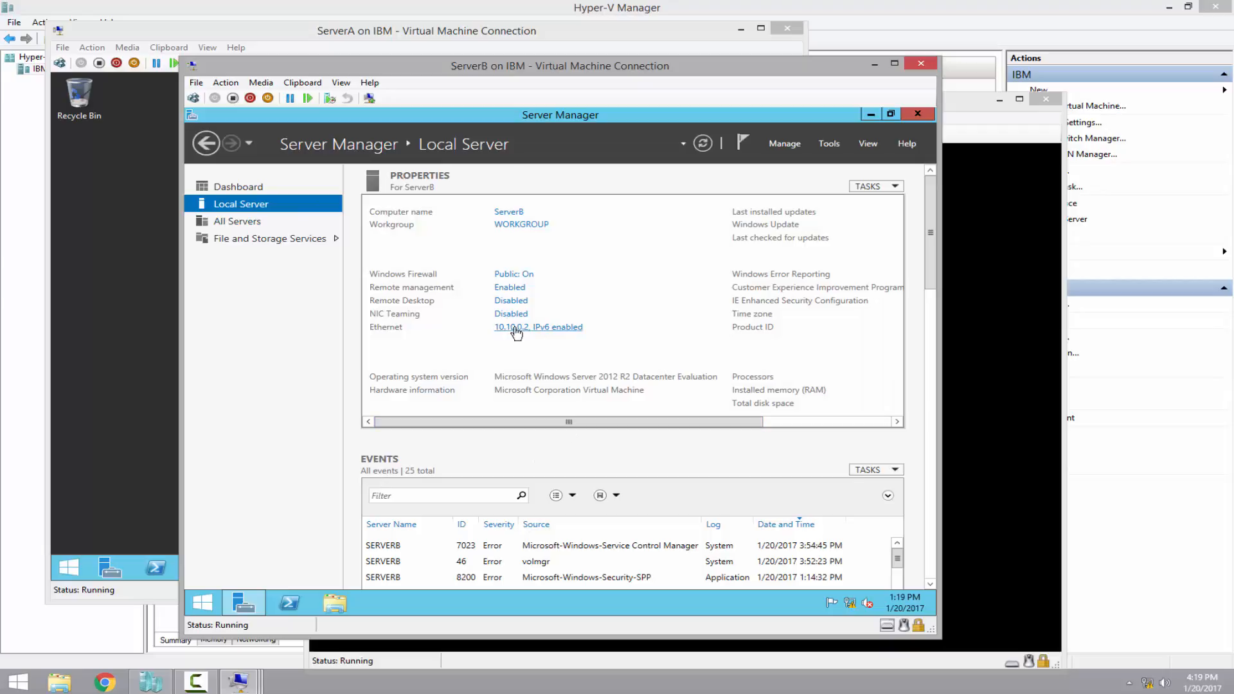
# Set ServerB's IE Enhanced Security Configuration to Off for Administrators and Users, then refresh
pyautogui.moveTo(590, 423); pyautogui.dragTo(719, 422)
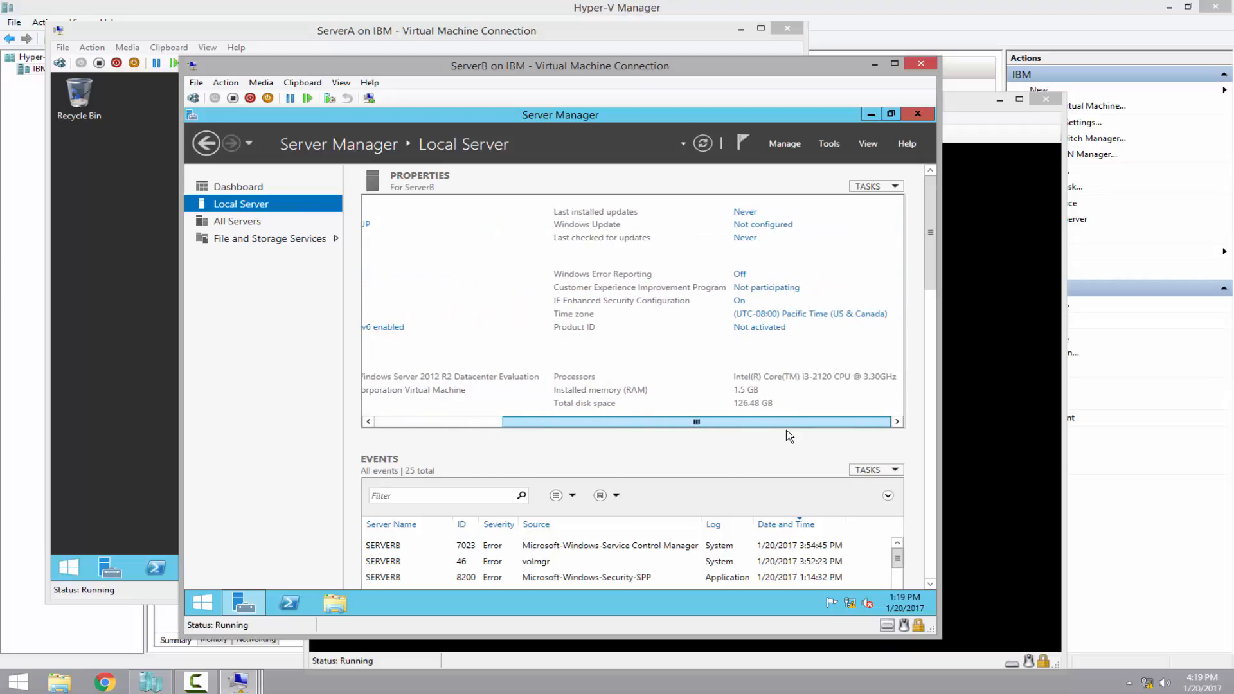
pyautogui.click(740, 304)
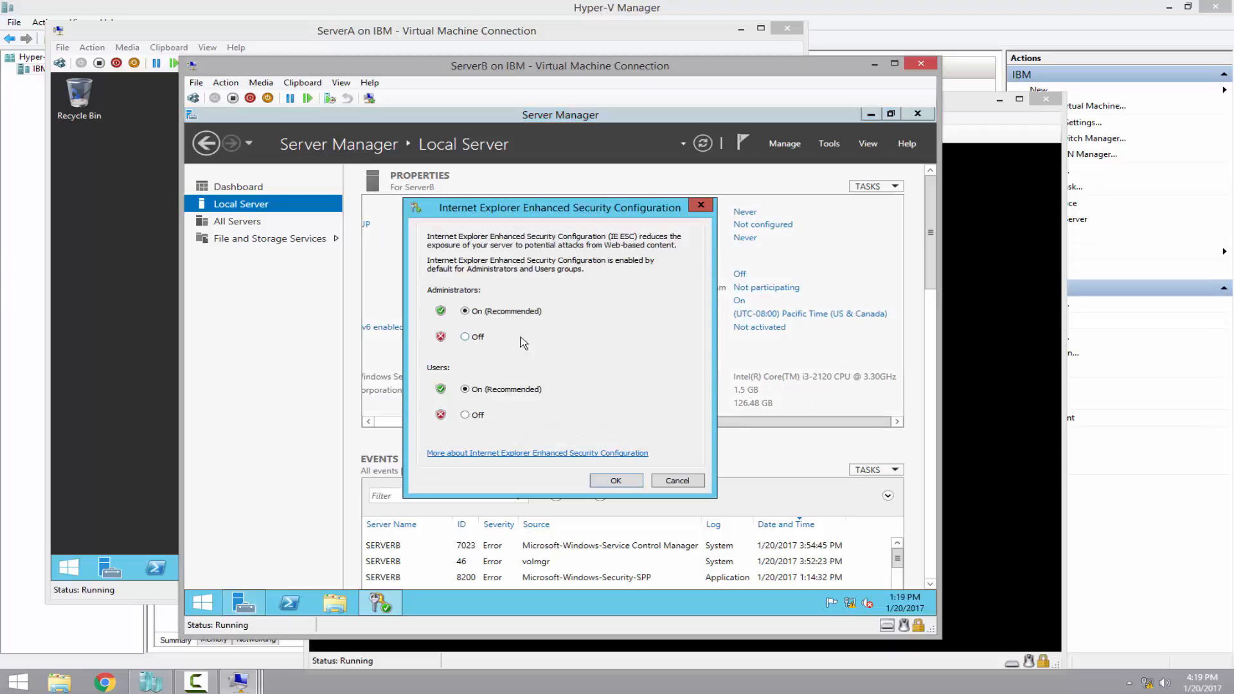
pyautogui.click(466, 337)
pyautogui.click(465, 415)
pyautogui.click(631, 482)
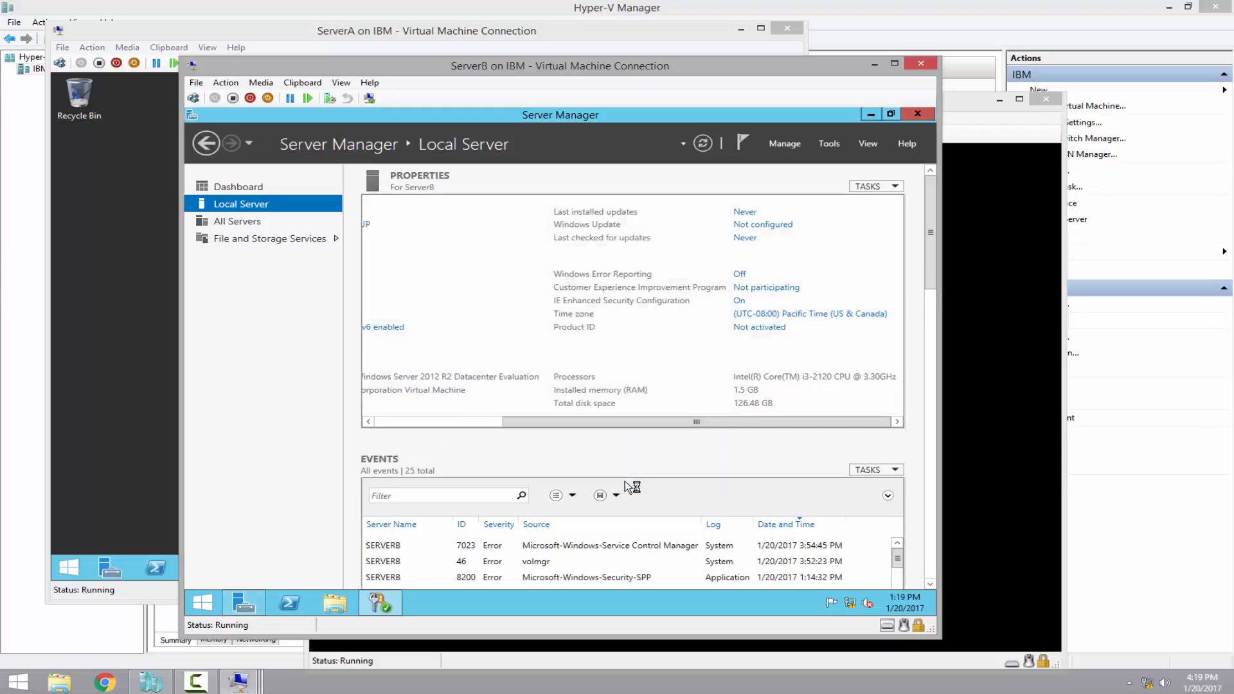
pyautogui.click(703, 145)
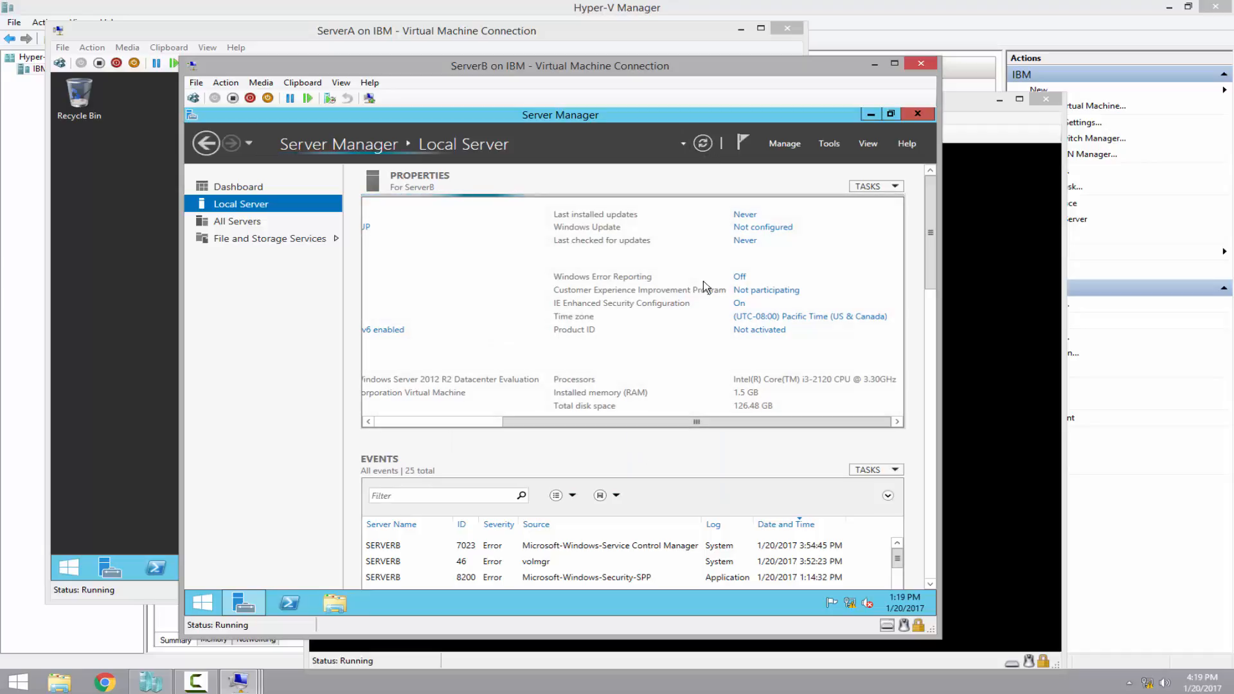
# Set ServerB's time zone to (UTC-05:00) Eastern Time (US & Canada) and close Server Manager
pyautogui.click(821, 317)
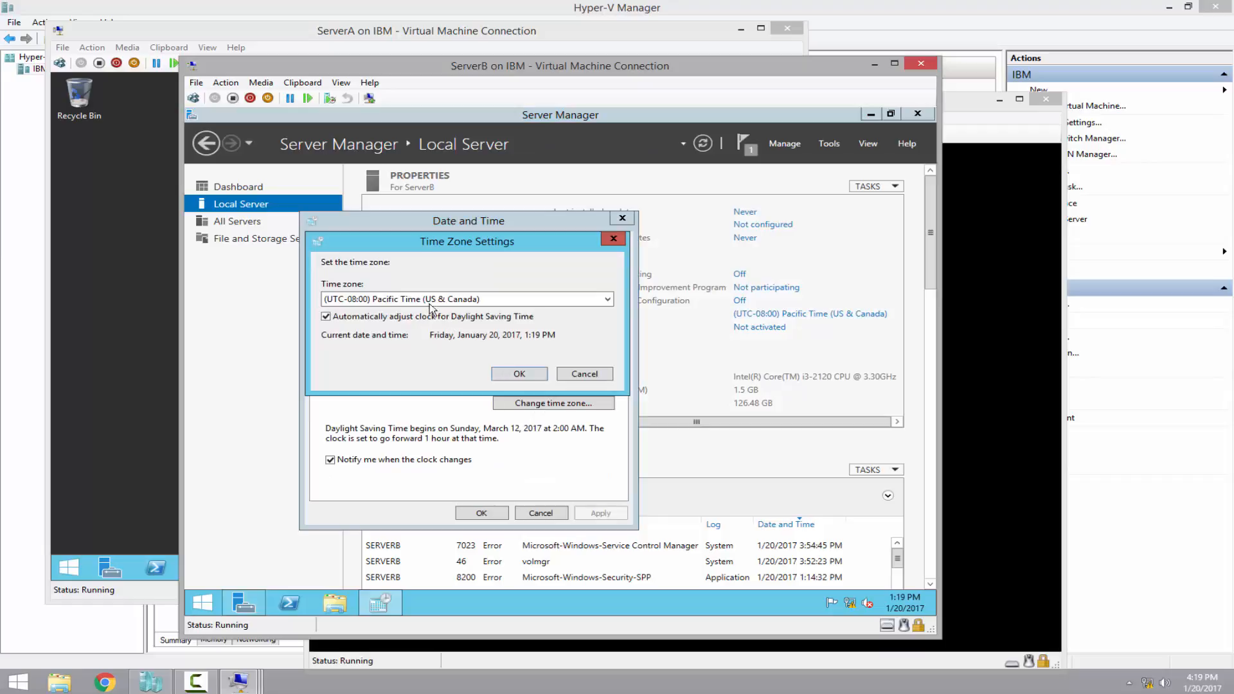
pyautogui.click(428, 302)
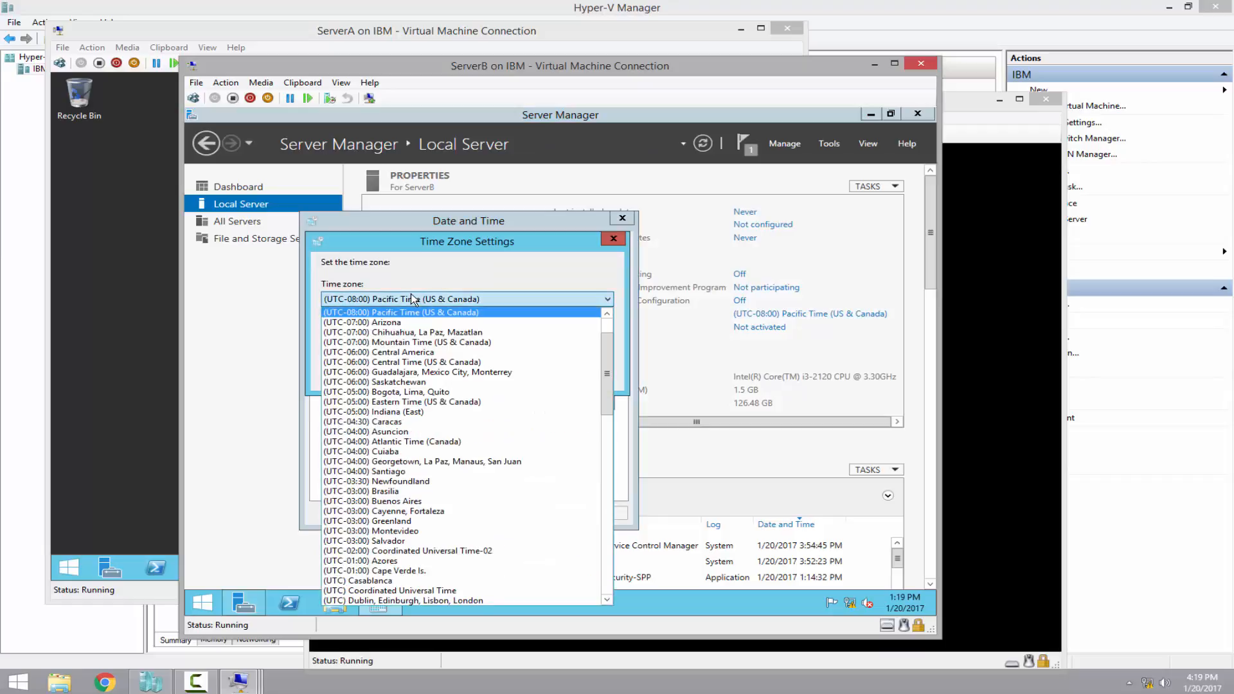
pyautogui.click(401, 402)
pyautogui.click(527, 375)
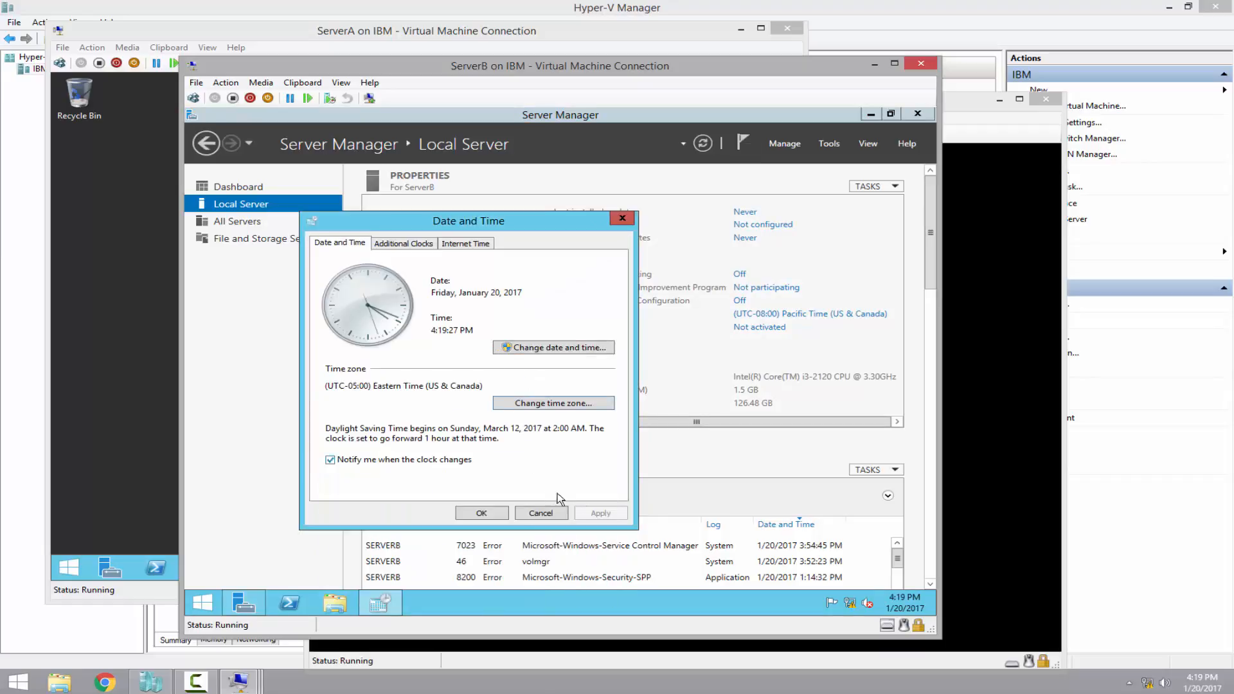
pyautogui.click(481, 513)
pyautogui.click(916, 116)
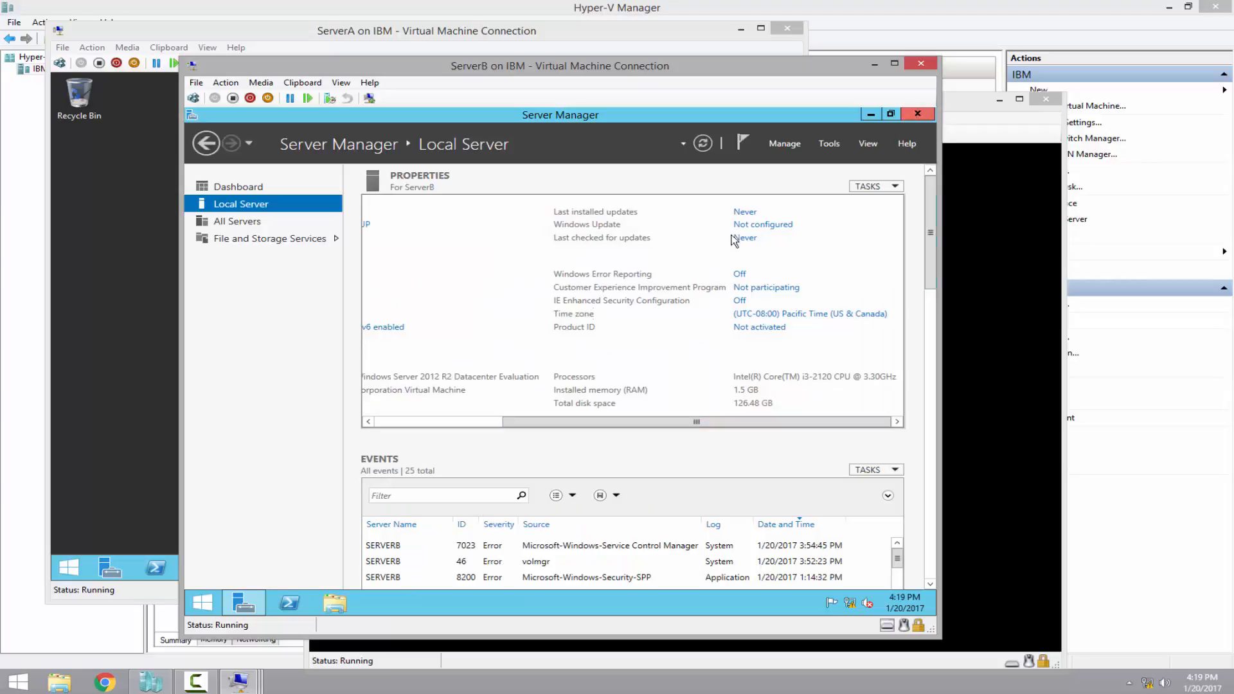
# In ServerB's Power Options, set the Balanced plan's Turn off the display to Never and save
pyautogui.click(201, 602)
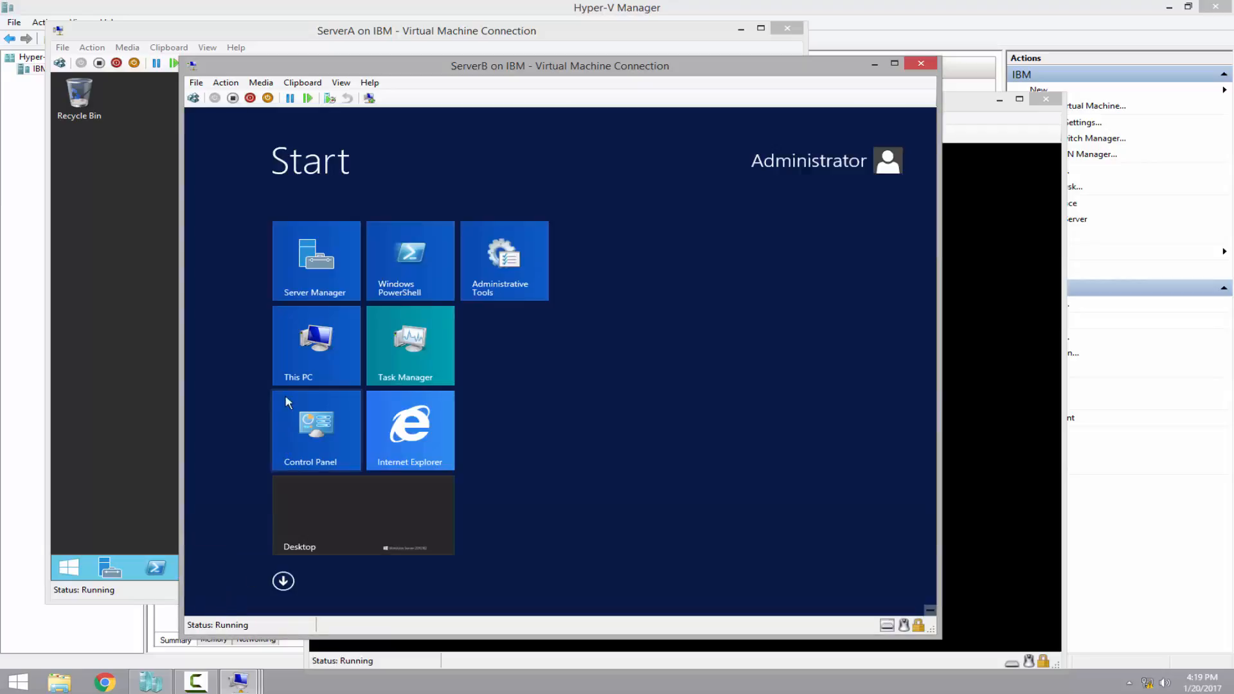
pyautogui.click(310, 419)
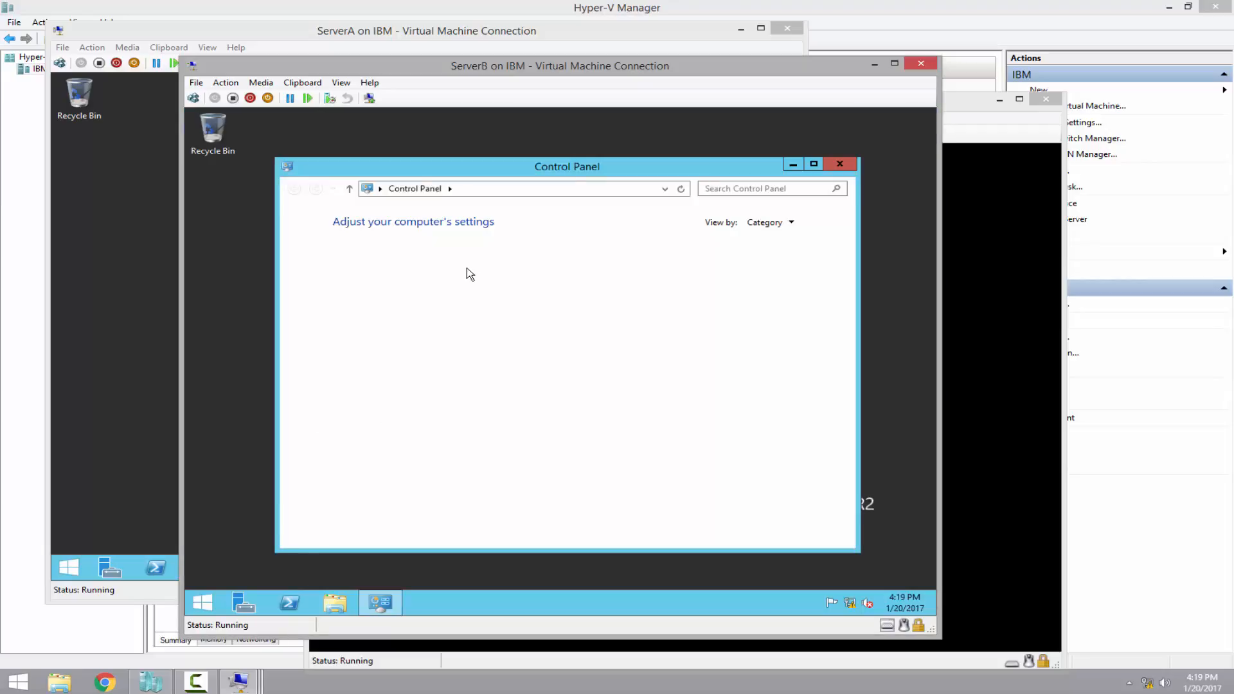
pyautogui.click(409, 254)
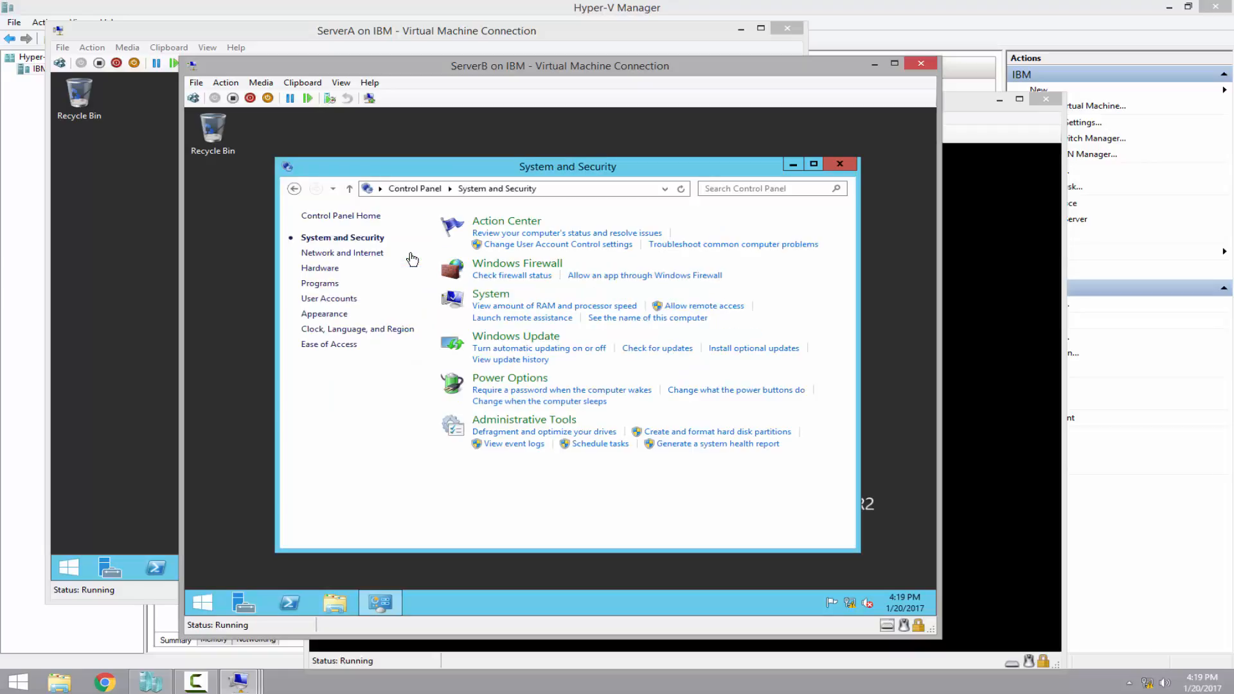
pyautogui.click(500, 381)
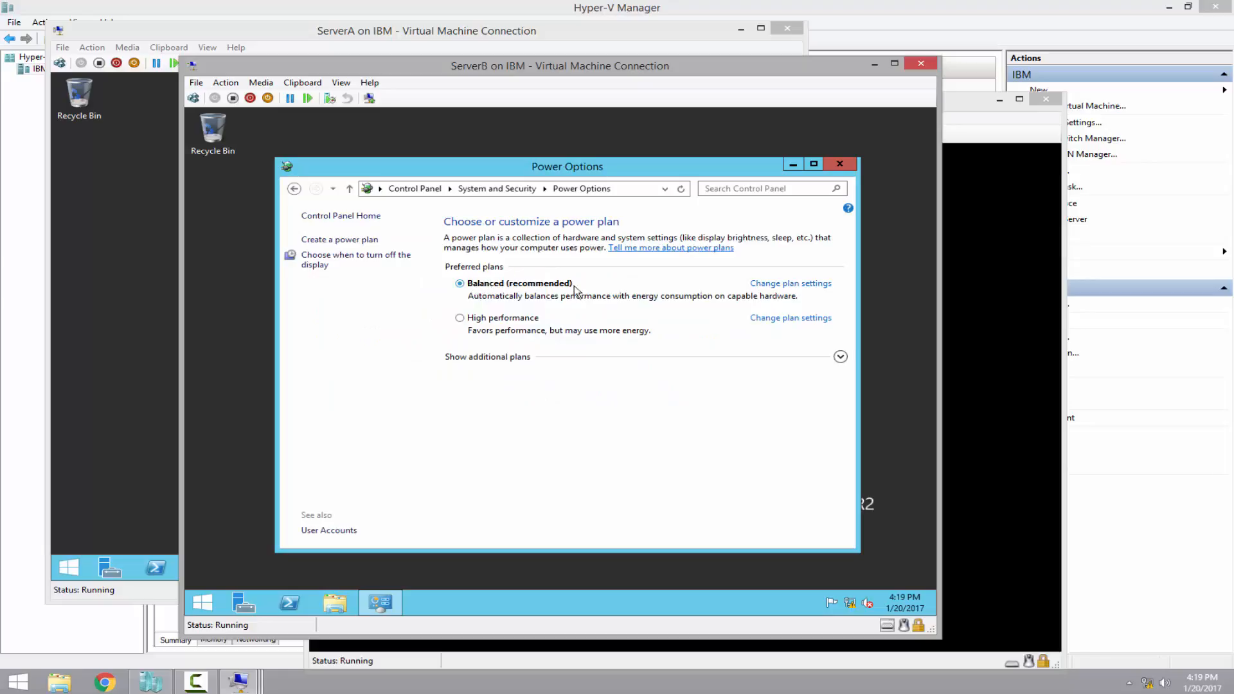
pyautogui.click(818, 286)
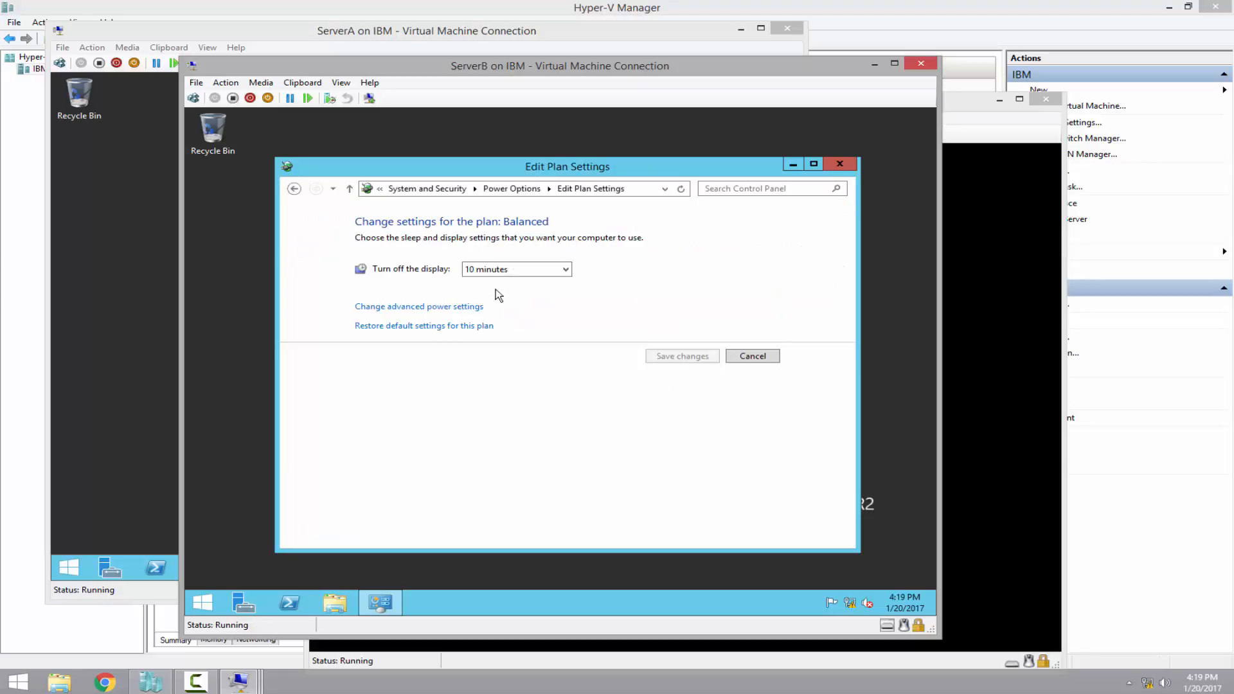
pyautogui.click(482, 272)
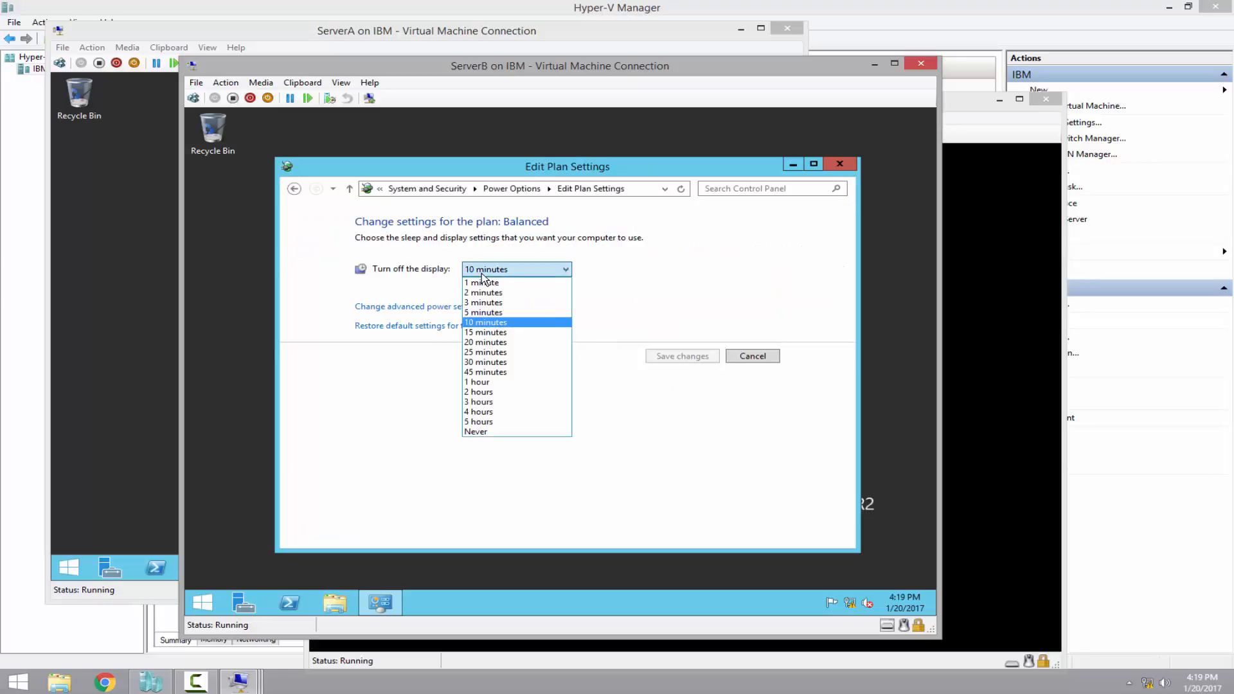
pyautogui.click(484, 431)
pyautogui.click(682, 356)
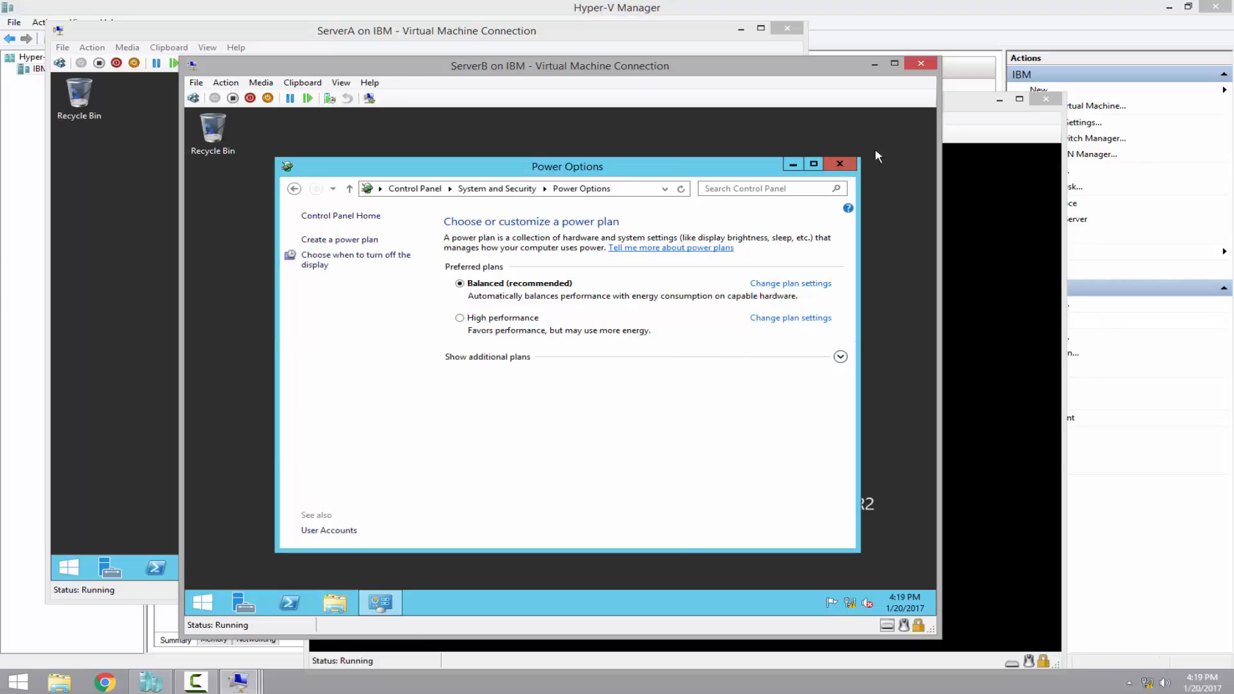
pyautogui.click(838, 167)
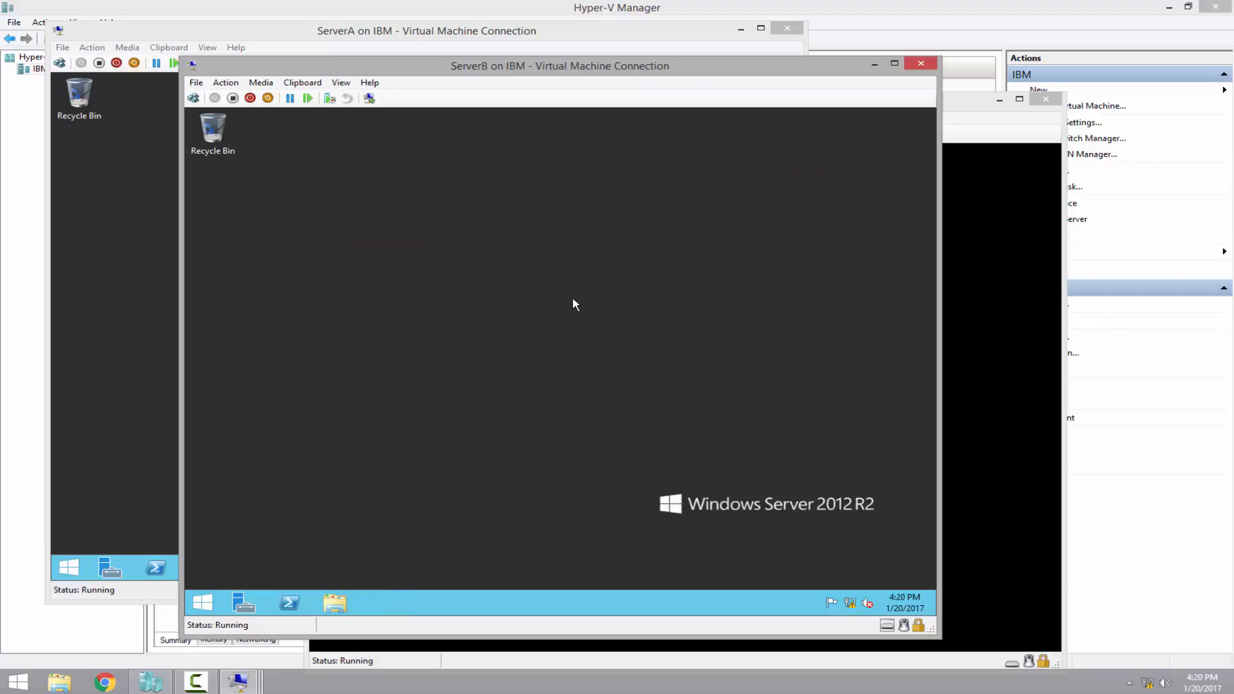
pyautogui.click(523, 10)
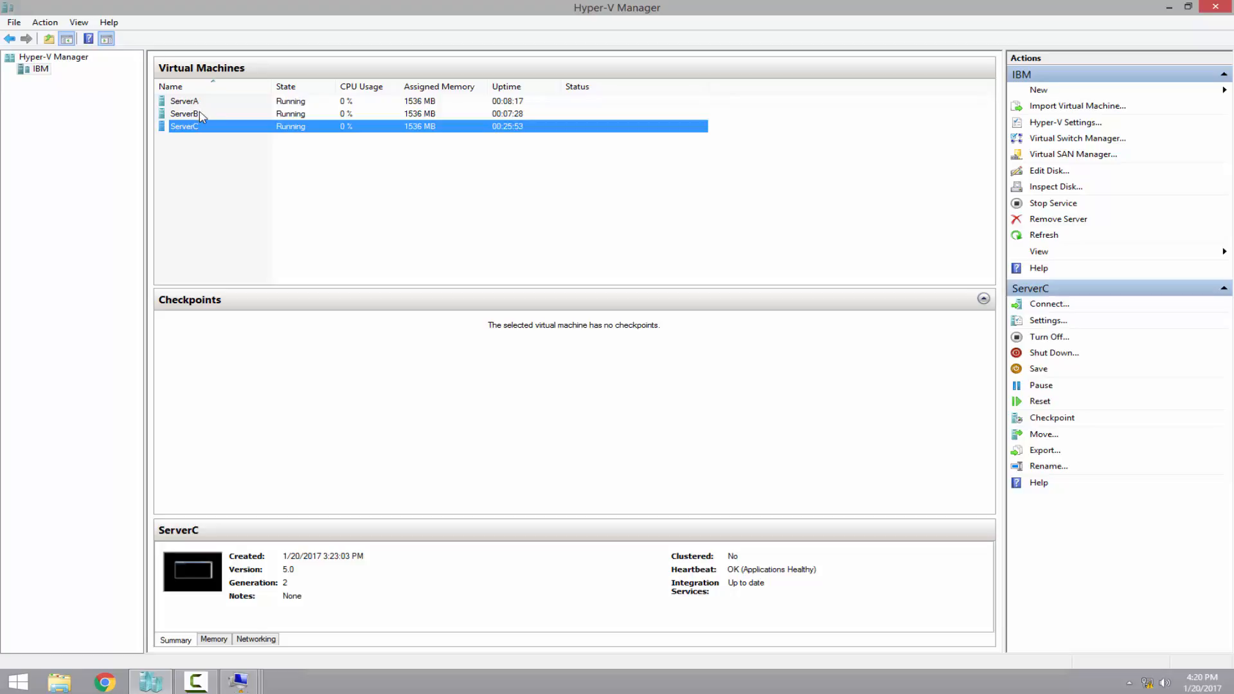
# Open Windows PowerShell on ServerA and run hostname to confirm the name ServerA
pyautogui.click(197, 103)
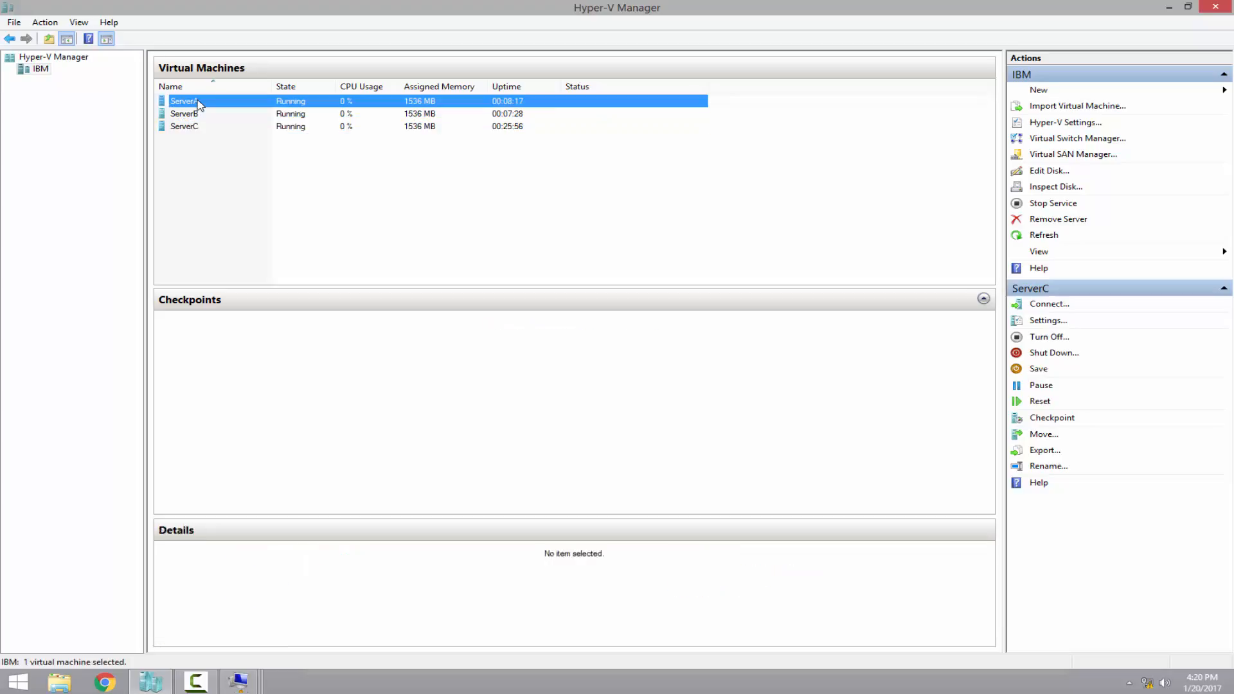
pyautogui.moveTo(238, 681)
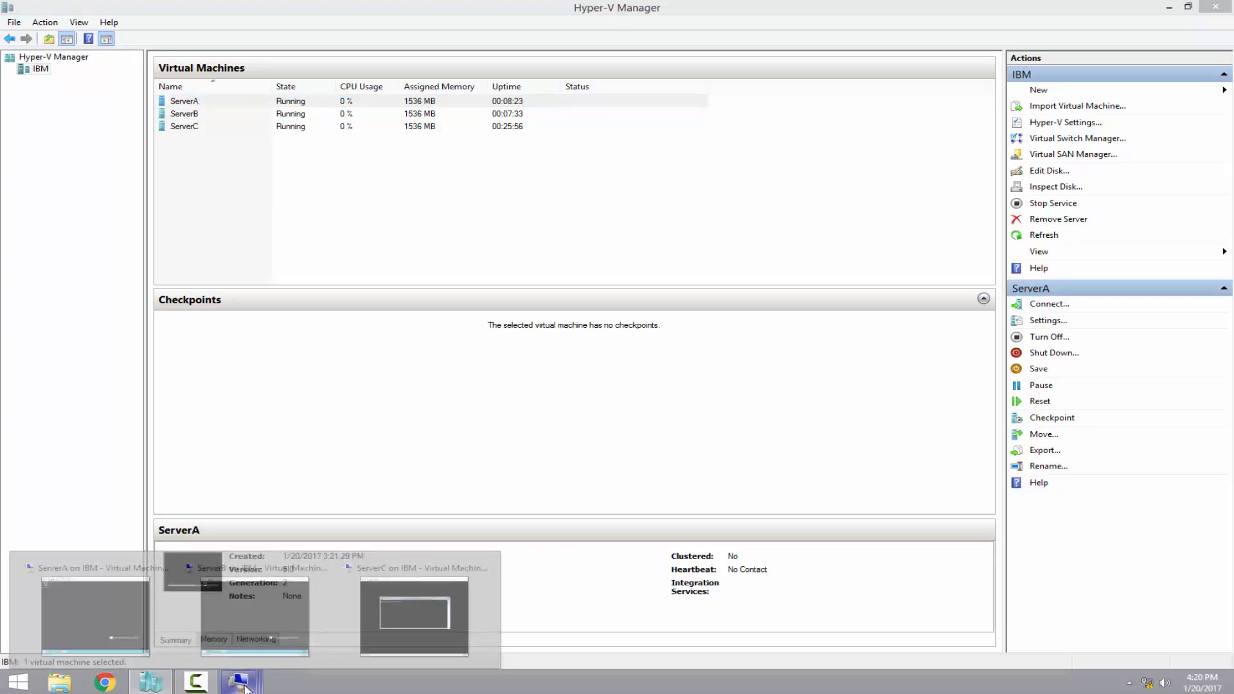
pyautogui.click(119, 599)
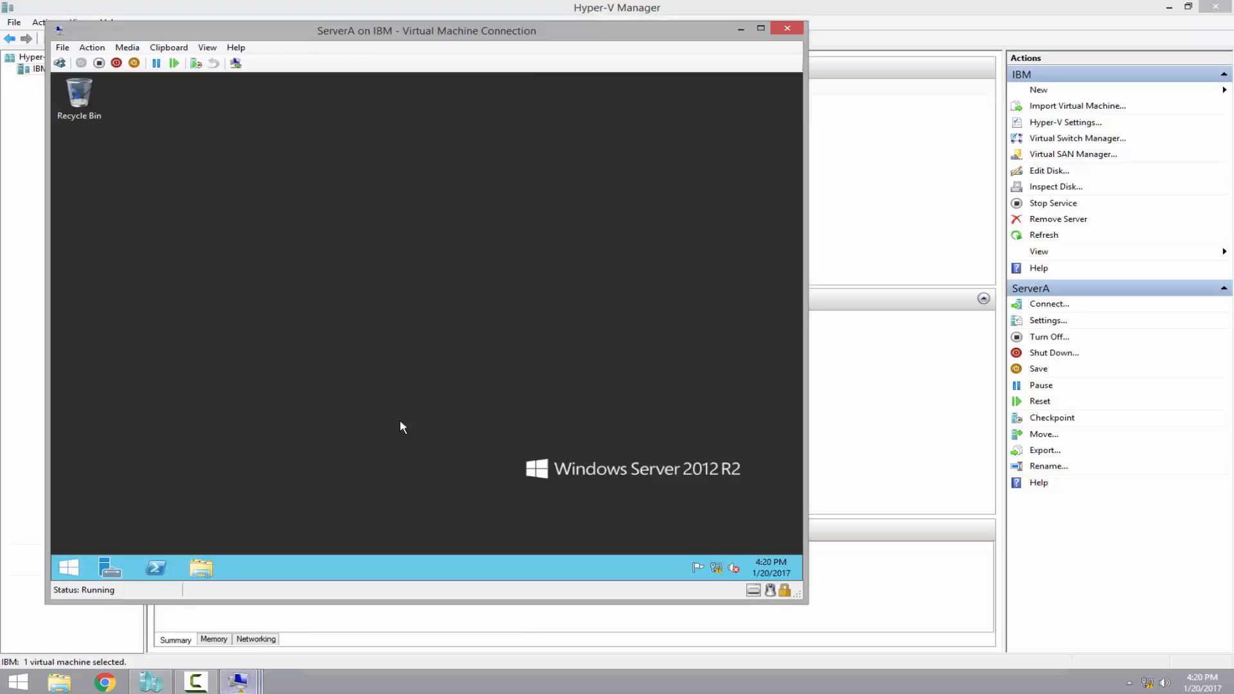
pyautogui.click(156, 567)
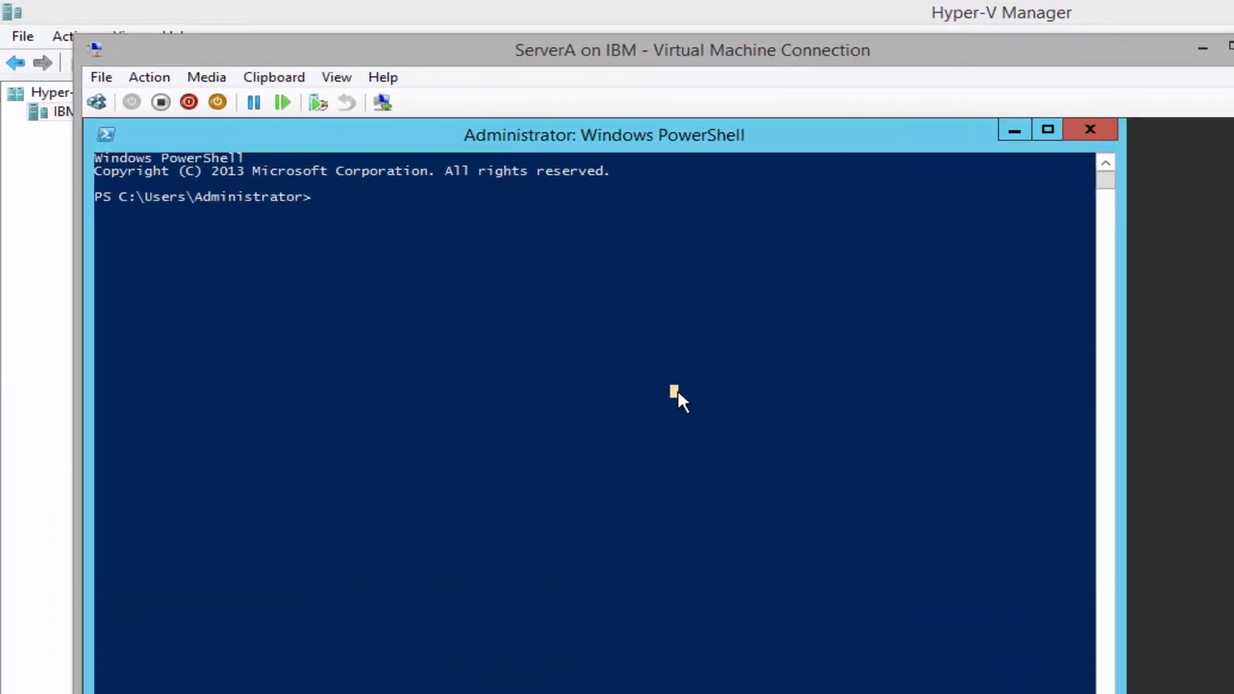
pyautogui.write('hostname')
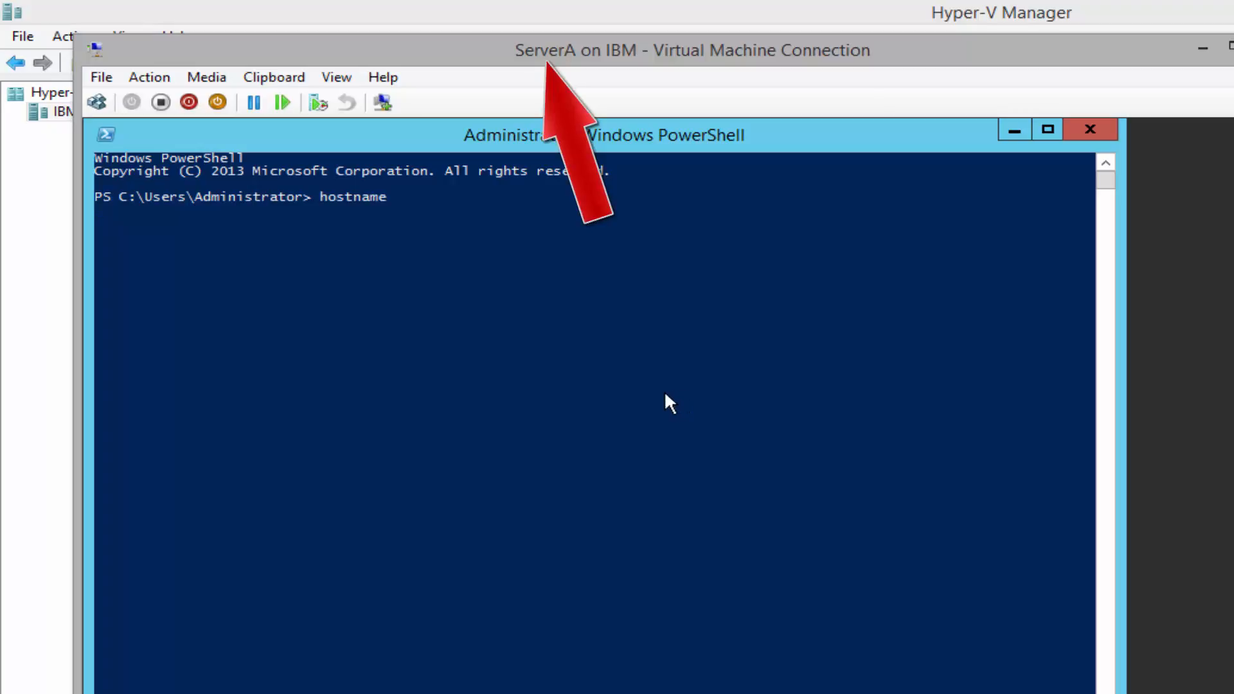
pyautogui.click(658, 393)
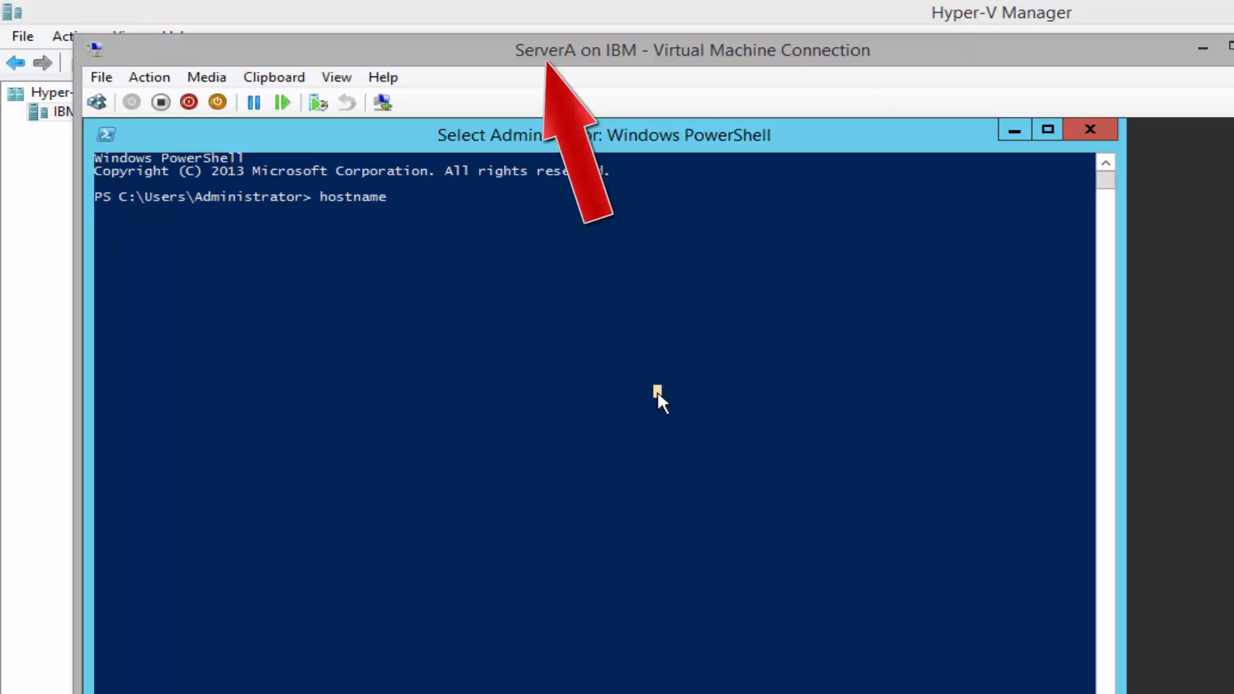
pyautogui.press('Escape')
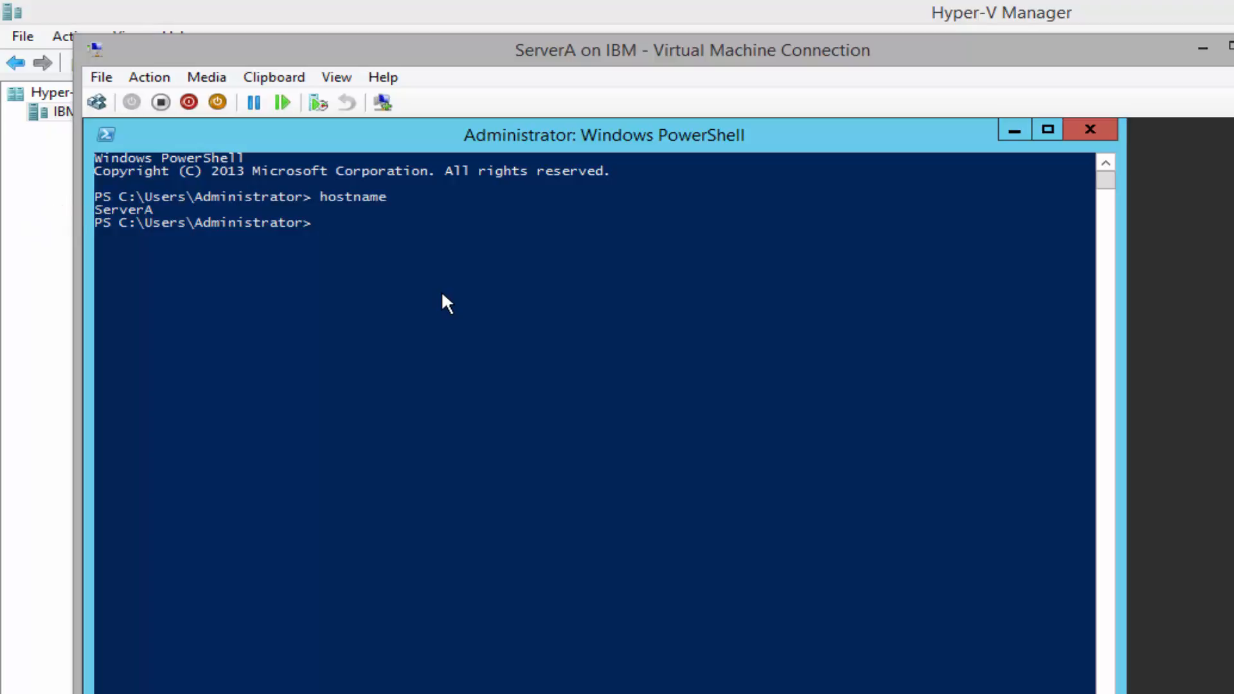
# Run ipconfig to confirm ServerA's 10.10.0.1 address, then switch to ServerB's console
pyautogui.write('ipconfig')
pyautogui.press('Return')
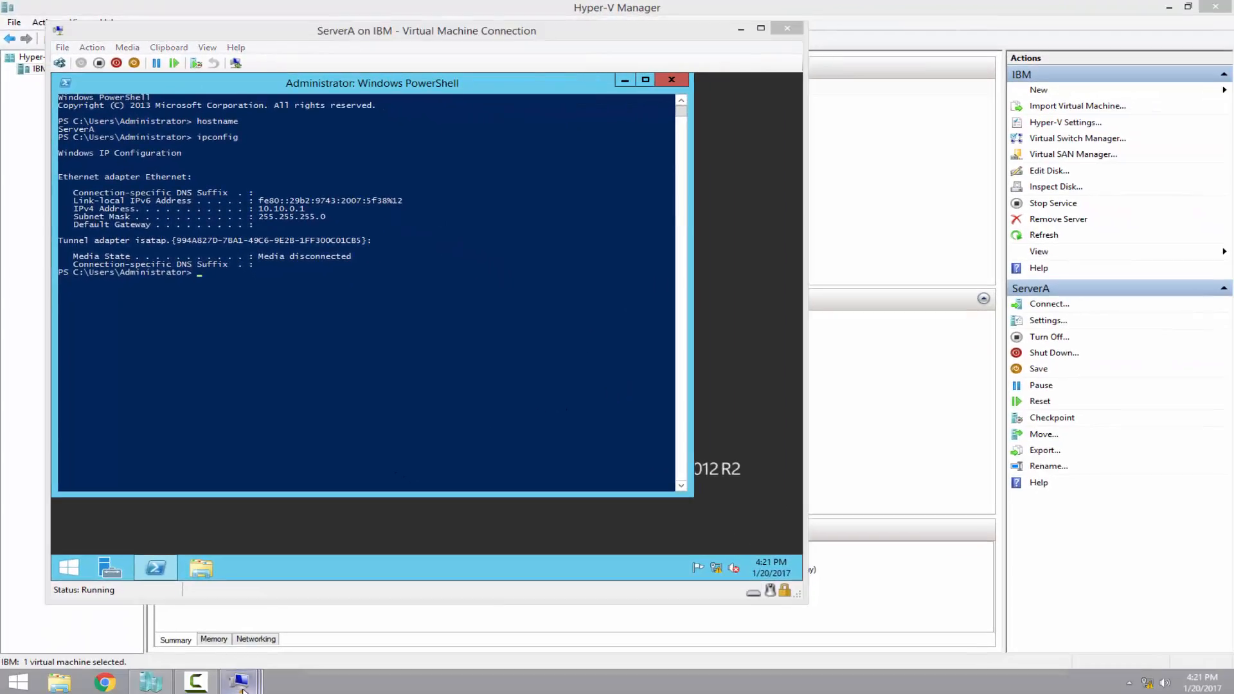
pyautogui.moveTo(241, 688)
pyautogui.click(260, 593)
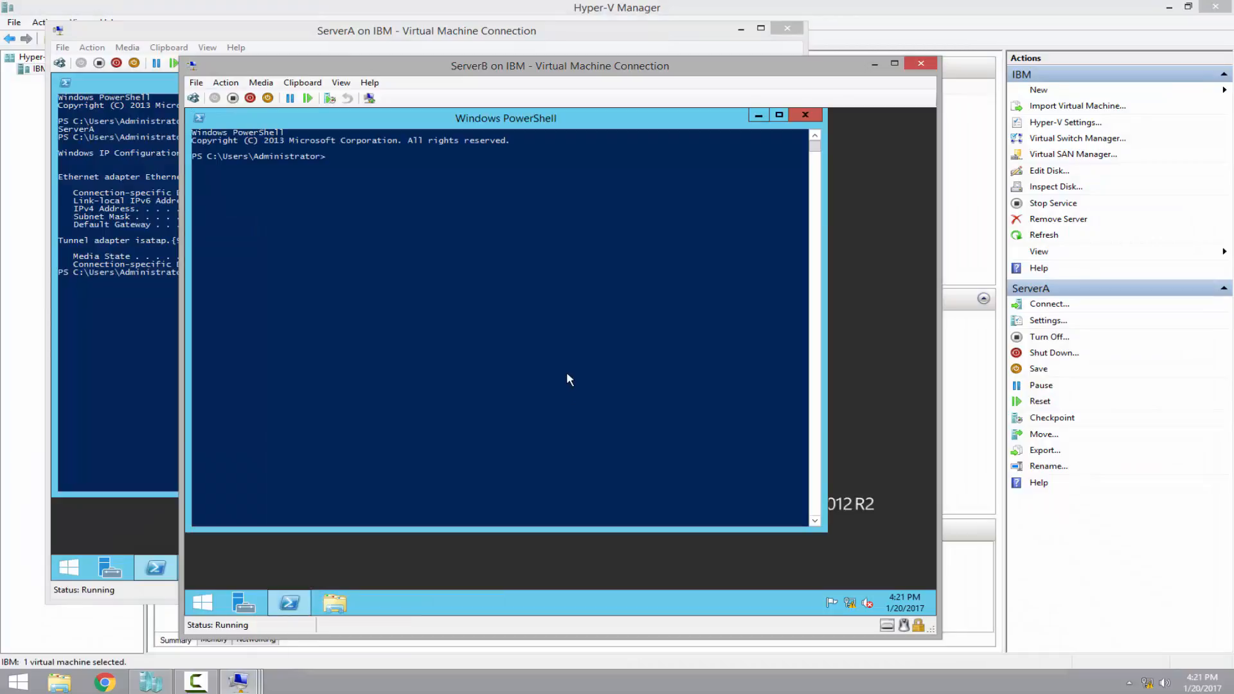
# Run hostname and ipconfig on ServerB to confirm 10.10.0.2, then close ServerA's PowerShell
pyautogui.click(565, 373)
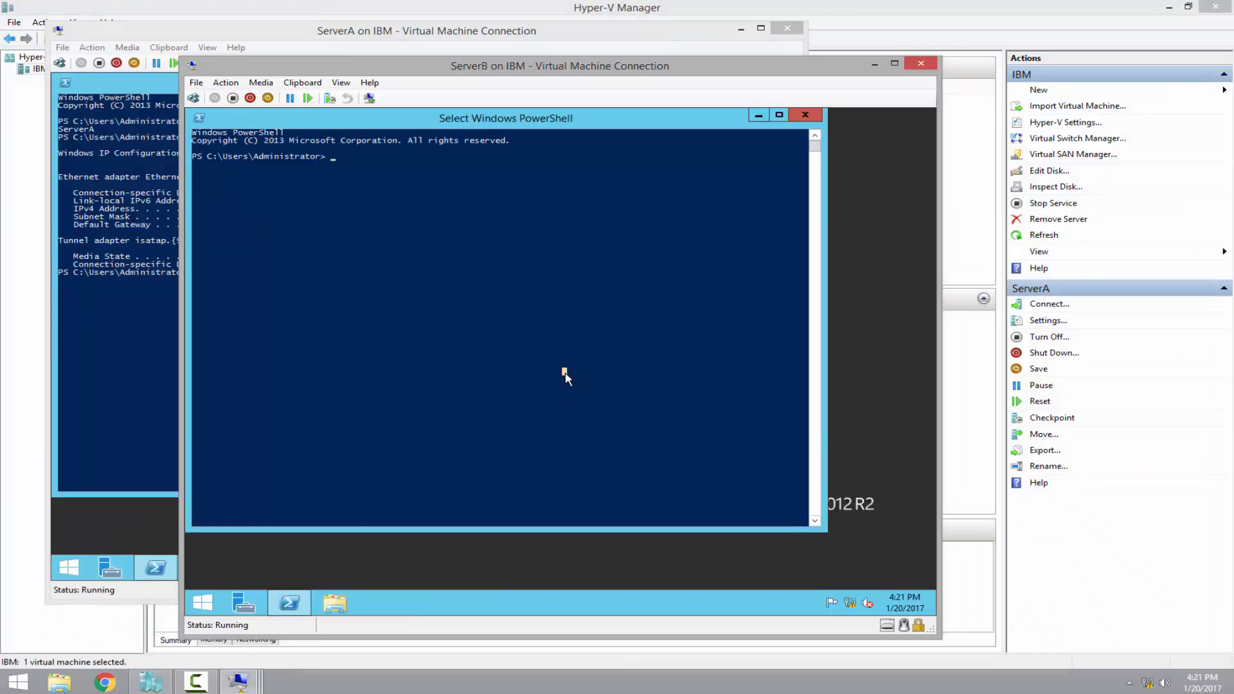
pyautogui.write('hostname')
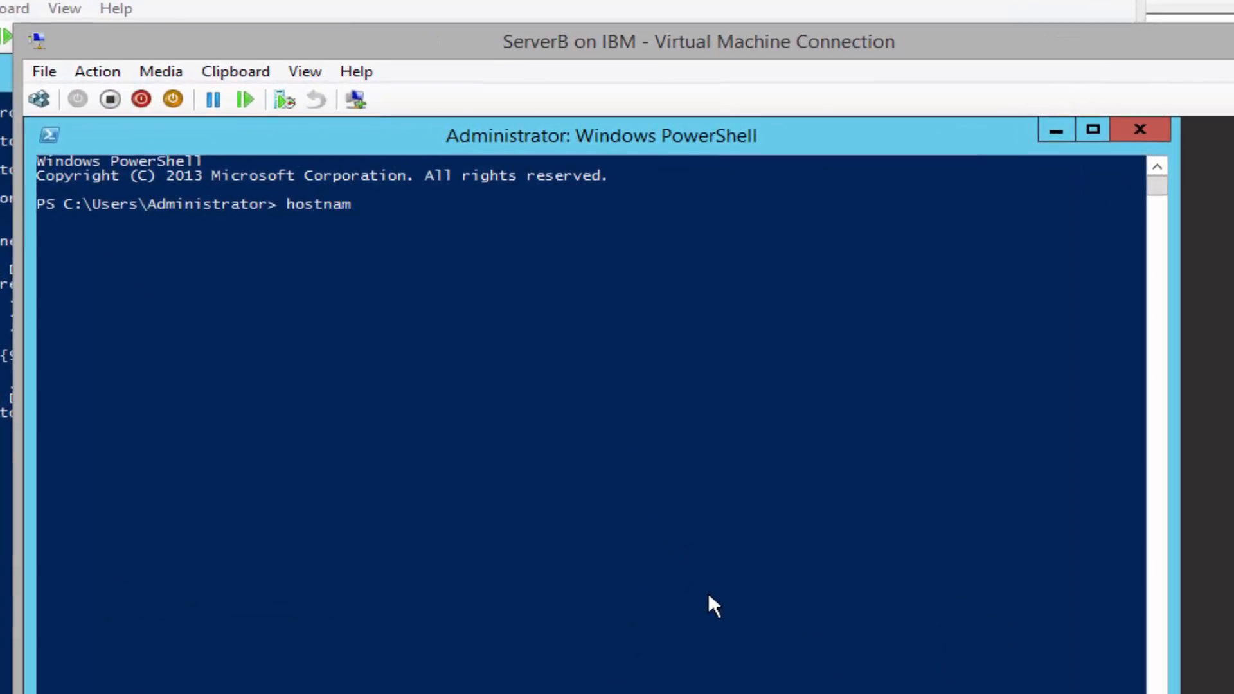
pyautogui.press('Return')
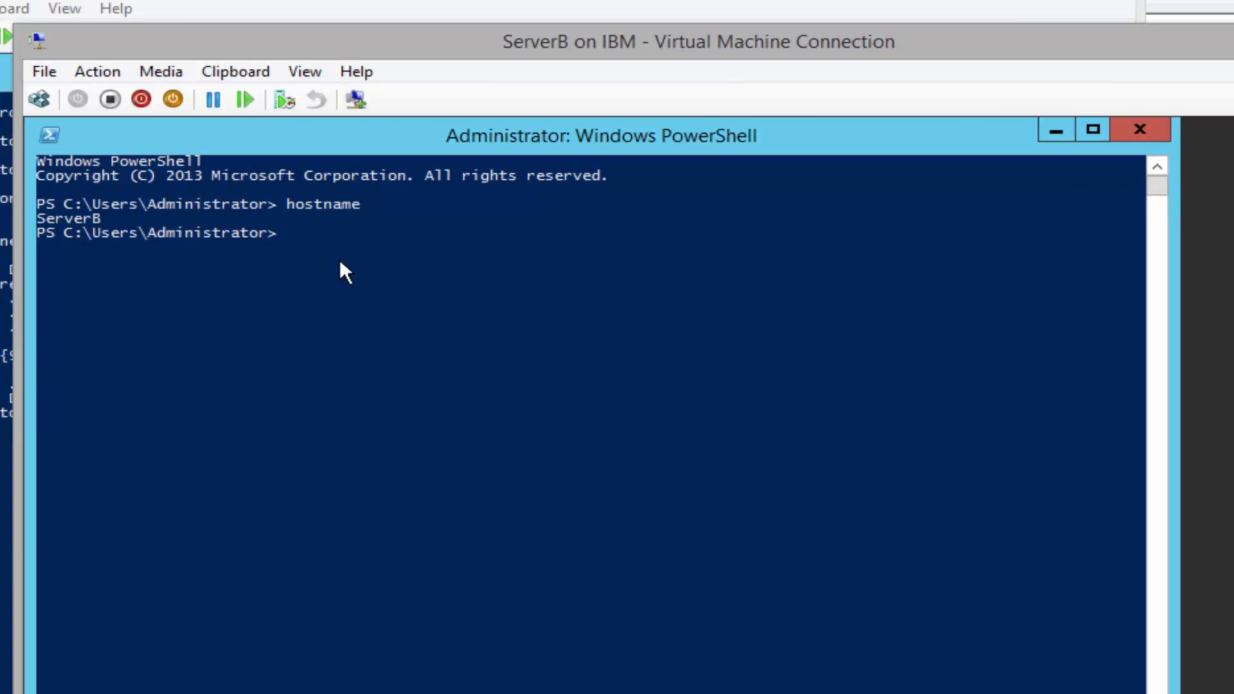
pyautogui.write('ipconfig')
pyautogui.press('Return')
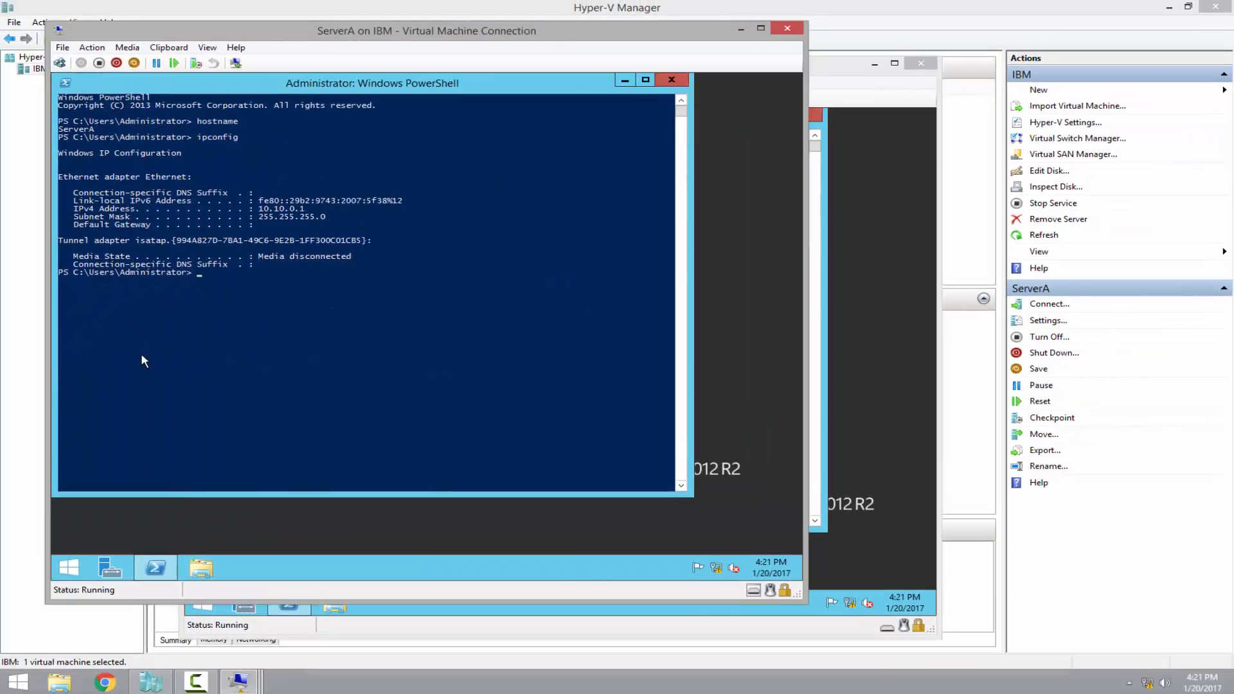
pyautogui.click(142, 352)
pyautogui.click(671, 80)
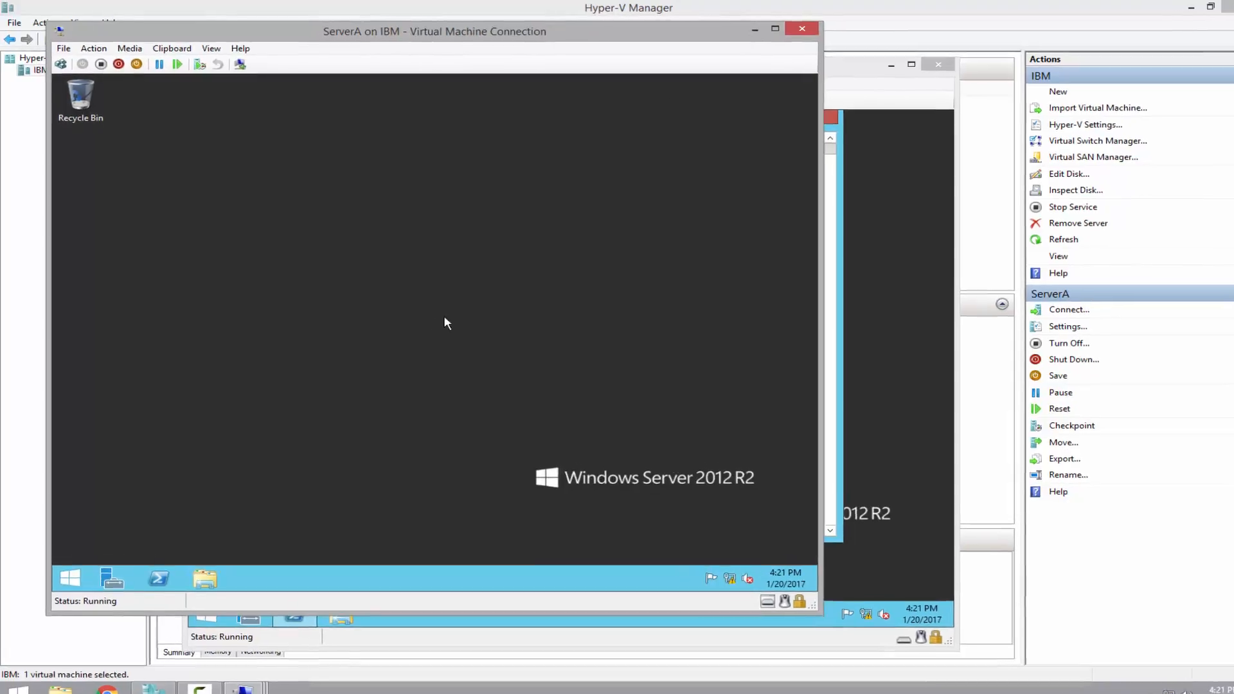
# Start Add Roles and Features on ServerA as a role-based installation targeting ServerA
pyautogui.click(122, 631)
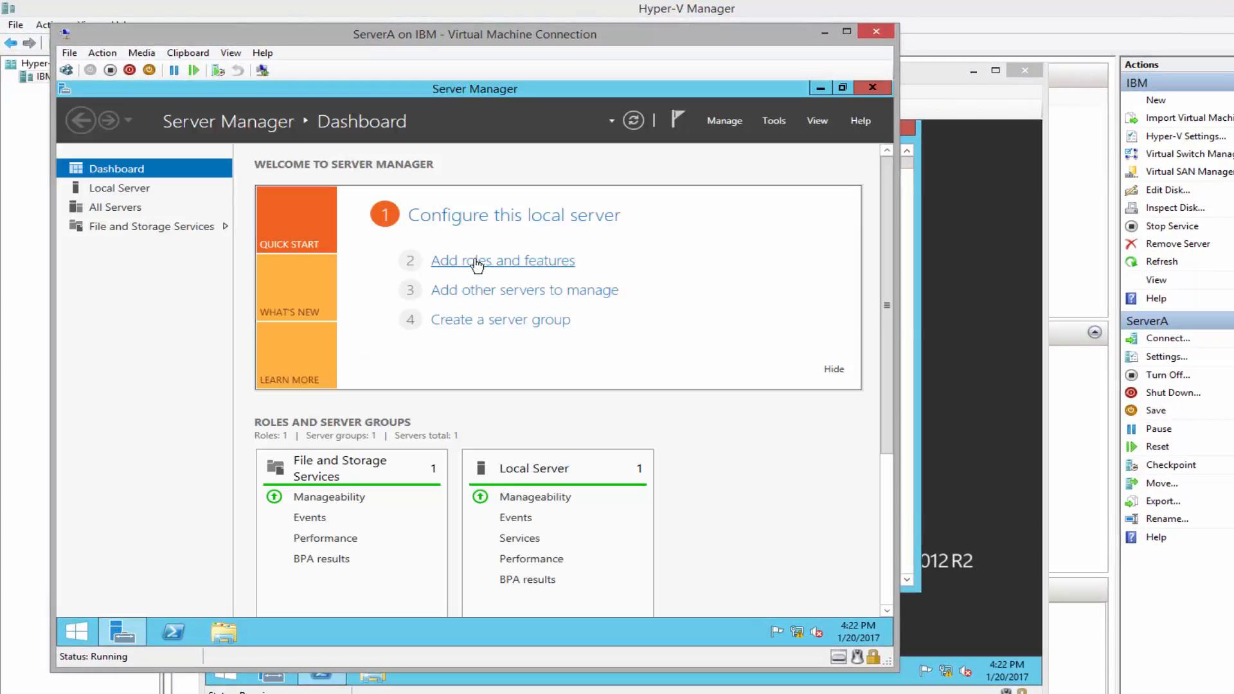
pyautogui.click(474, 261)
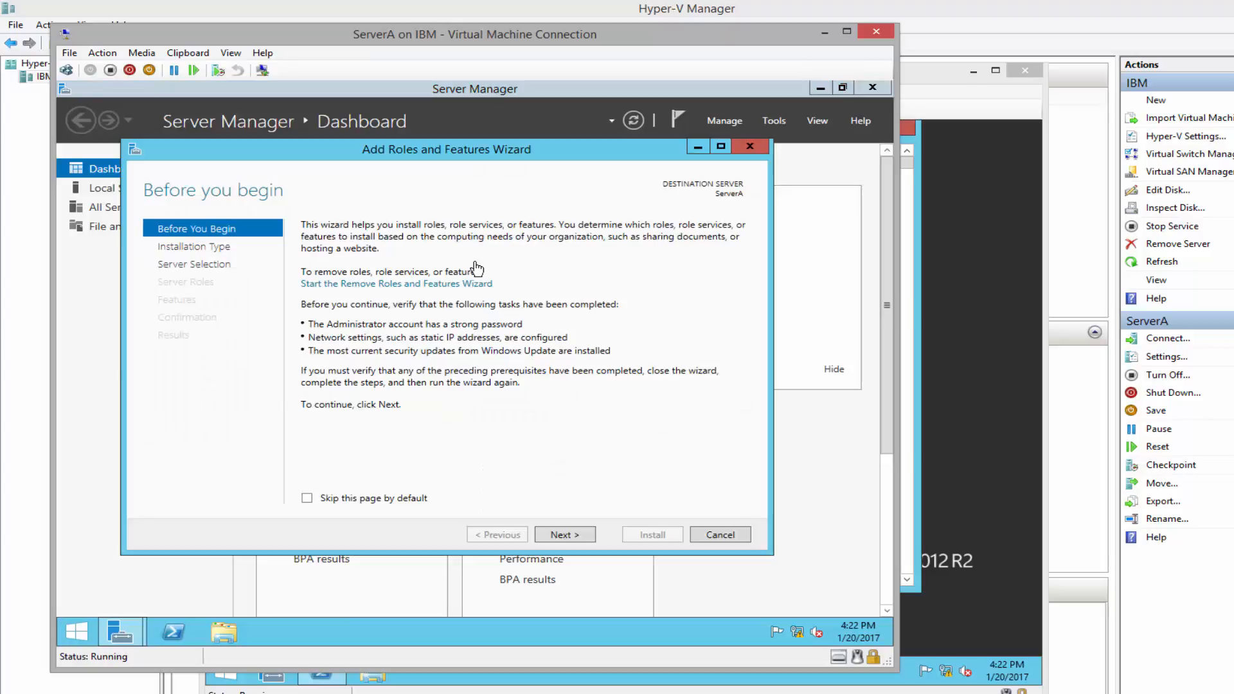
pyautogui.click(561, 535)
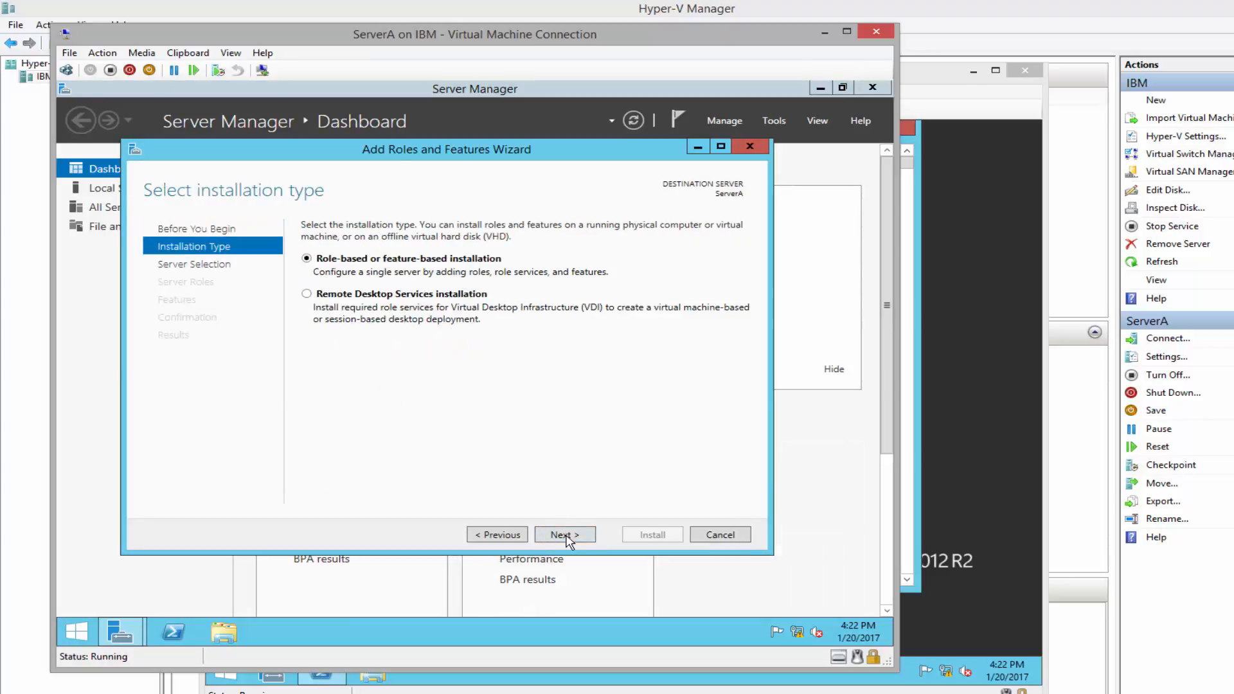
pyautogui.click(564, 536)
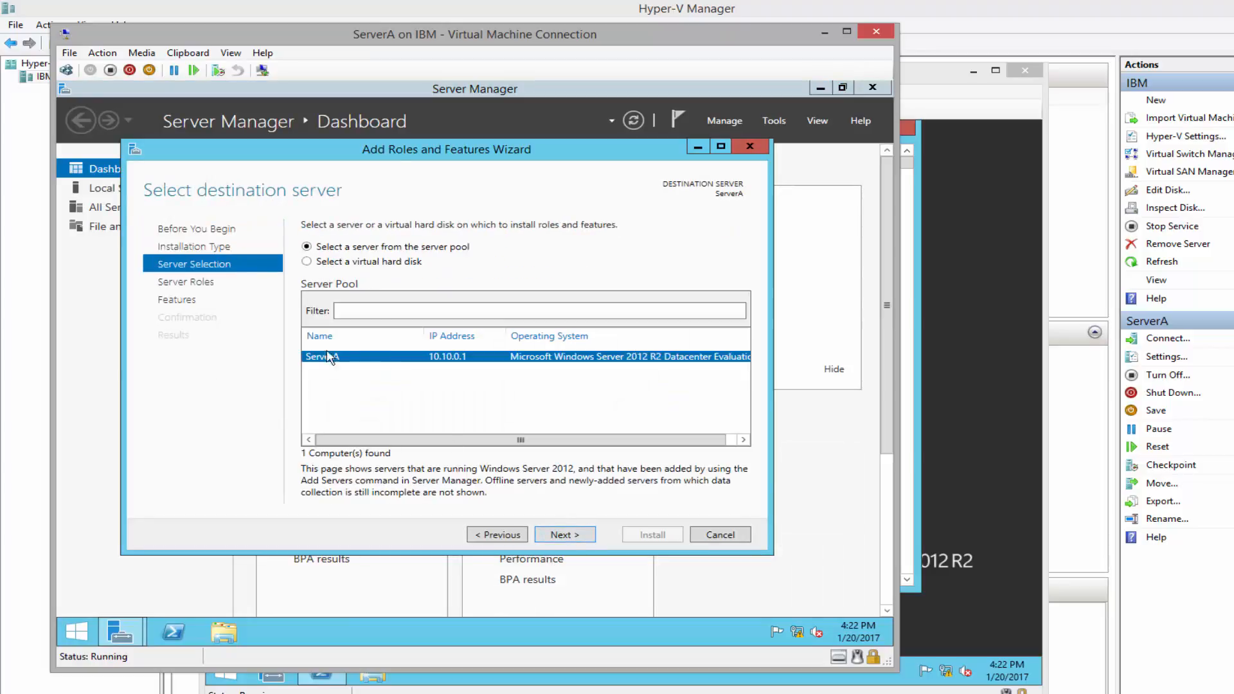
pyautogui.click(571, 537)
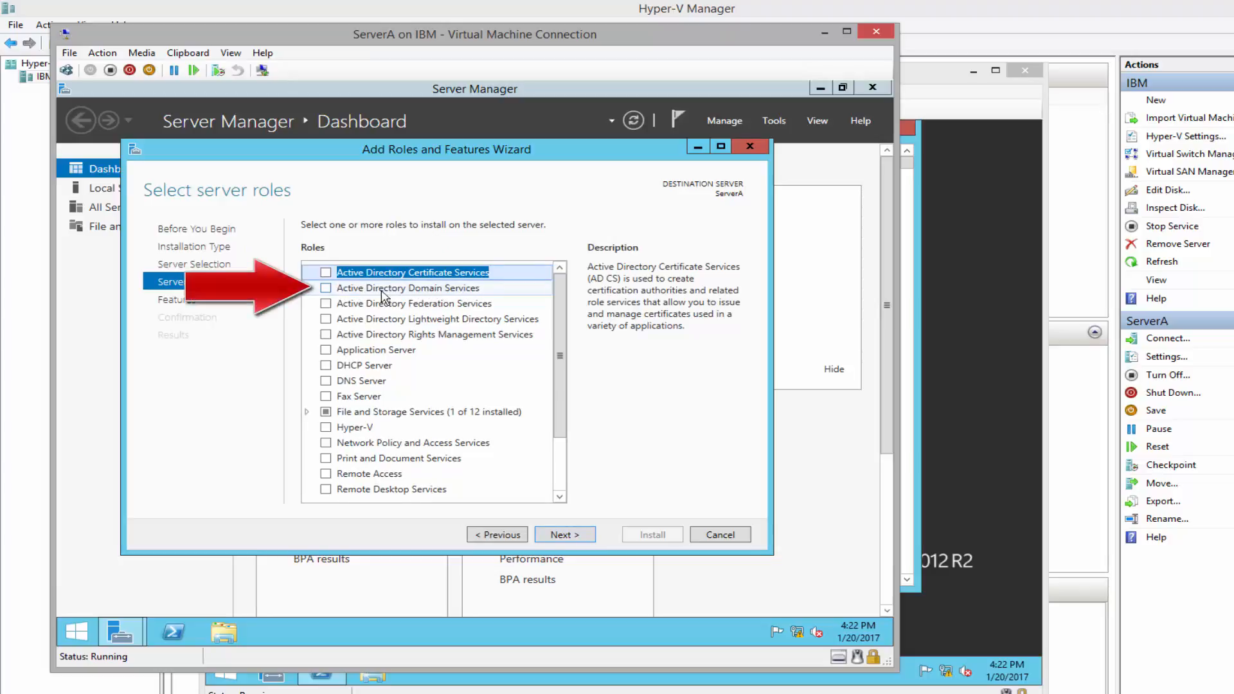
# Select Active Directory Domain Services and DNS Server with their management tools, continuing to confirmation
pyautogui.click(326, 288)
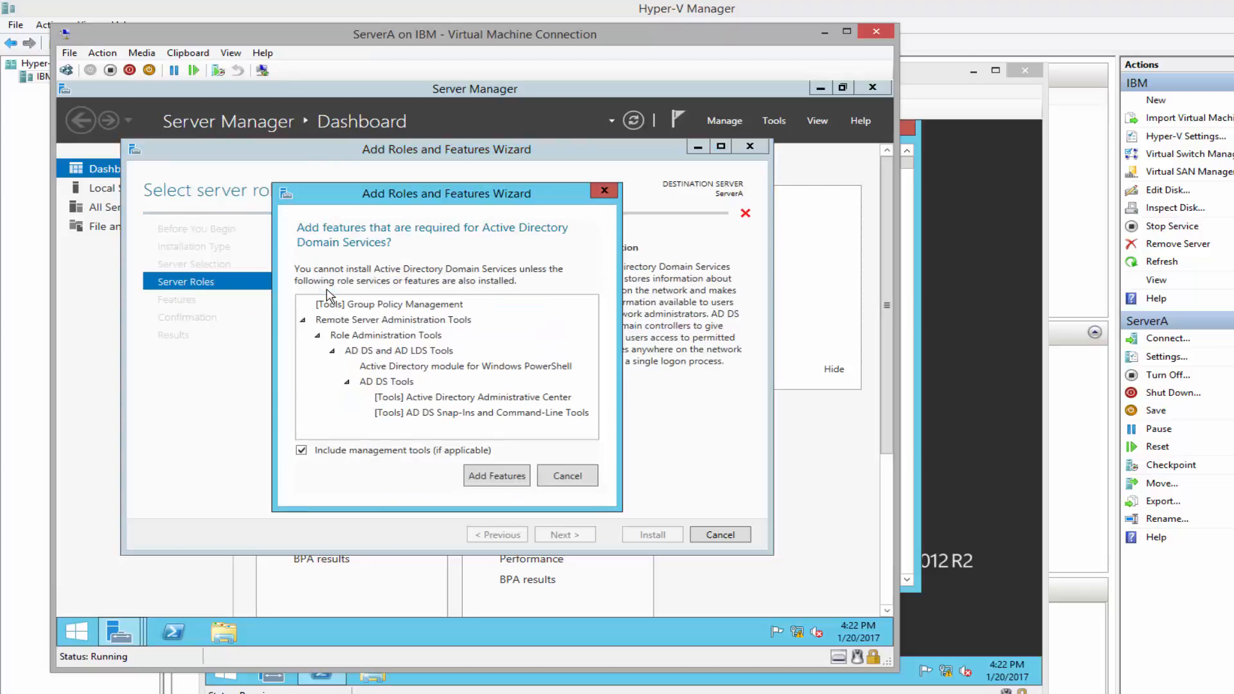
pyautogui.click(495, 475)
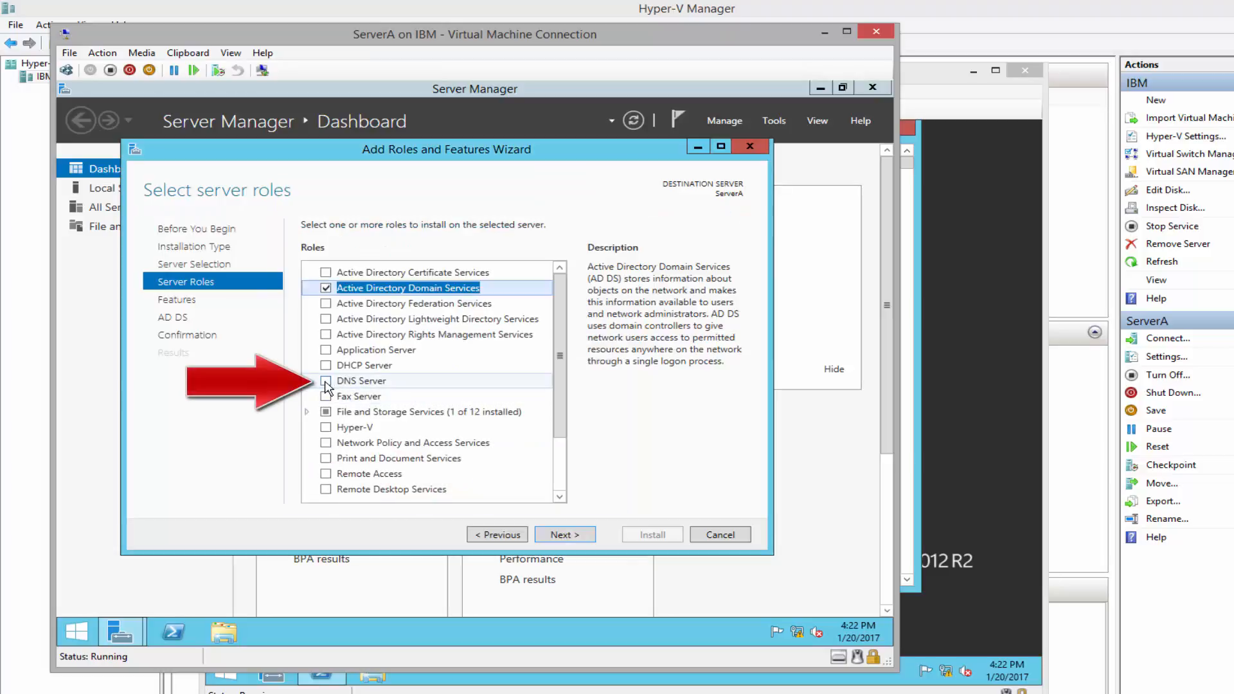
pyautogui.click(325, 383)
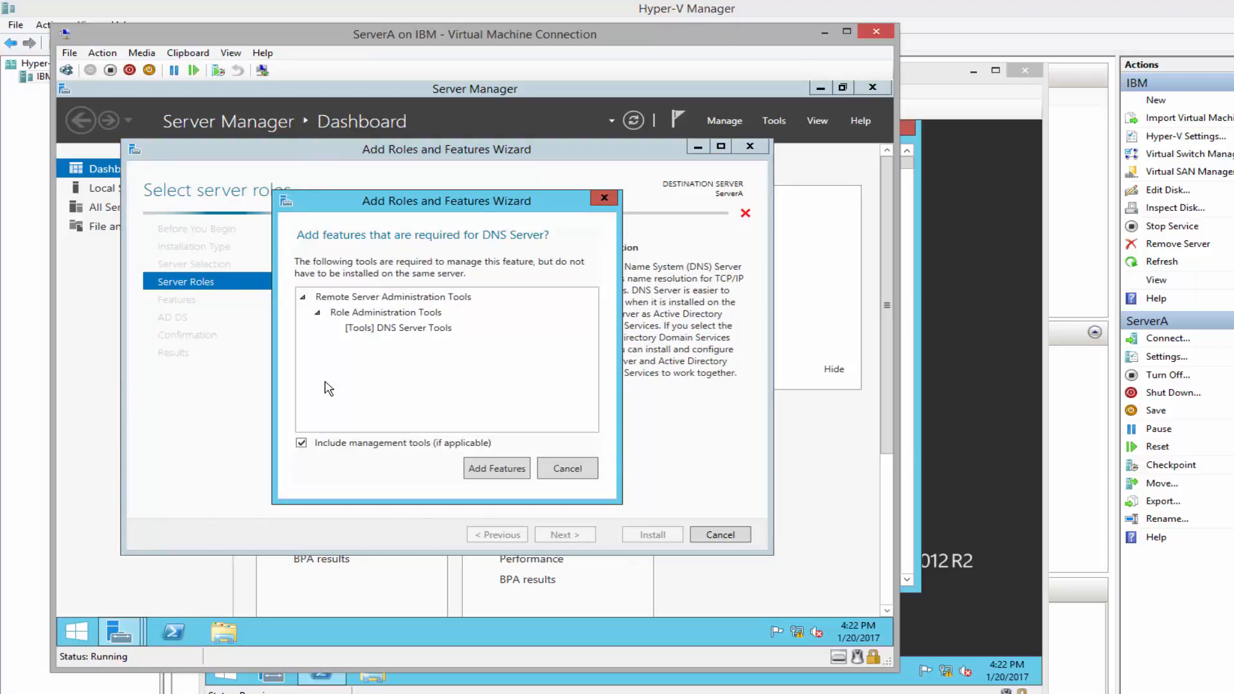
pyautogui.click(497, 476)
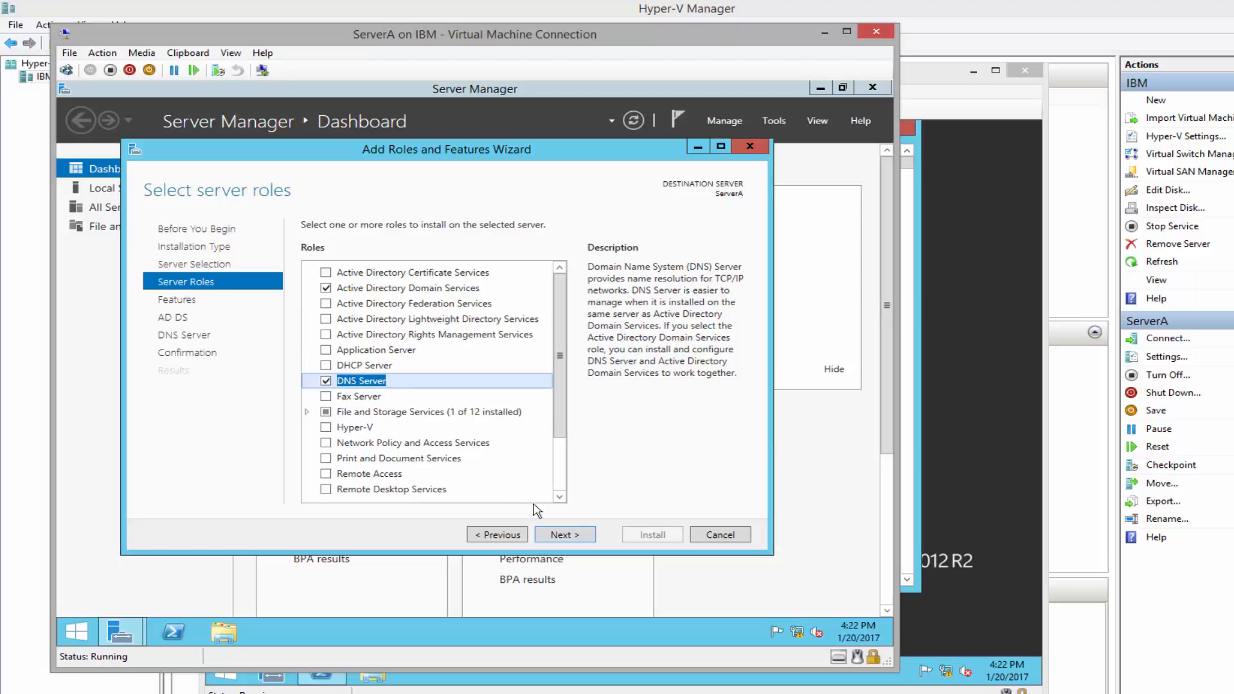
pyautogui.click(565, 536)
pyautogui.click(566, 536)
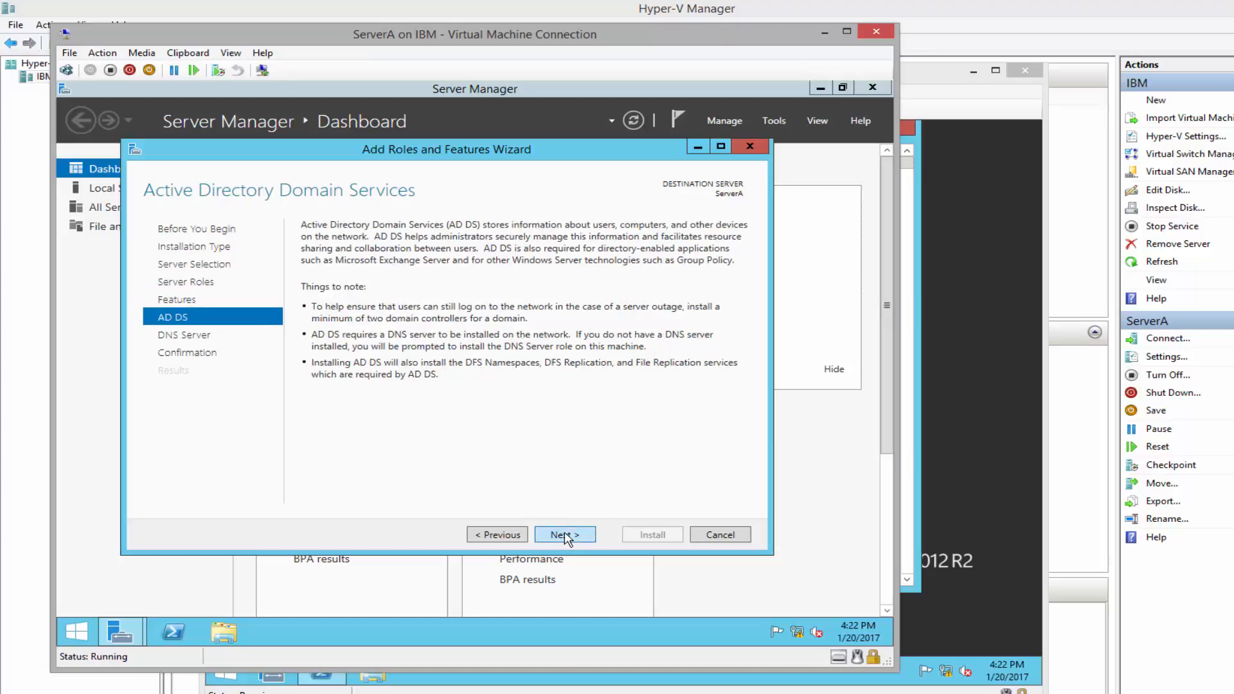
pyautogui.click(566, 538)
pyautogui.click(570, 537)
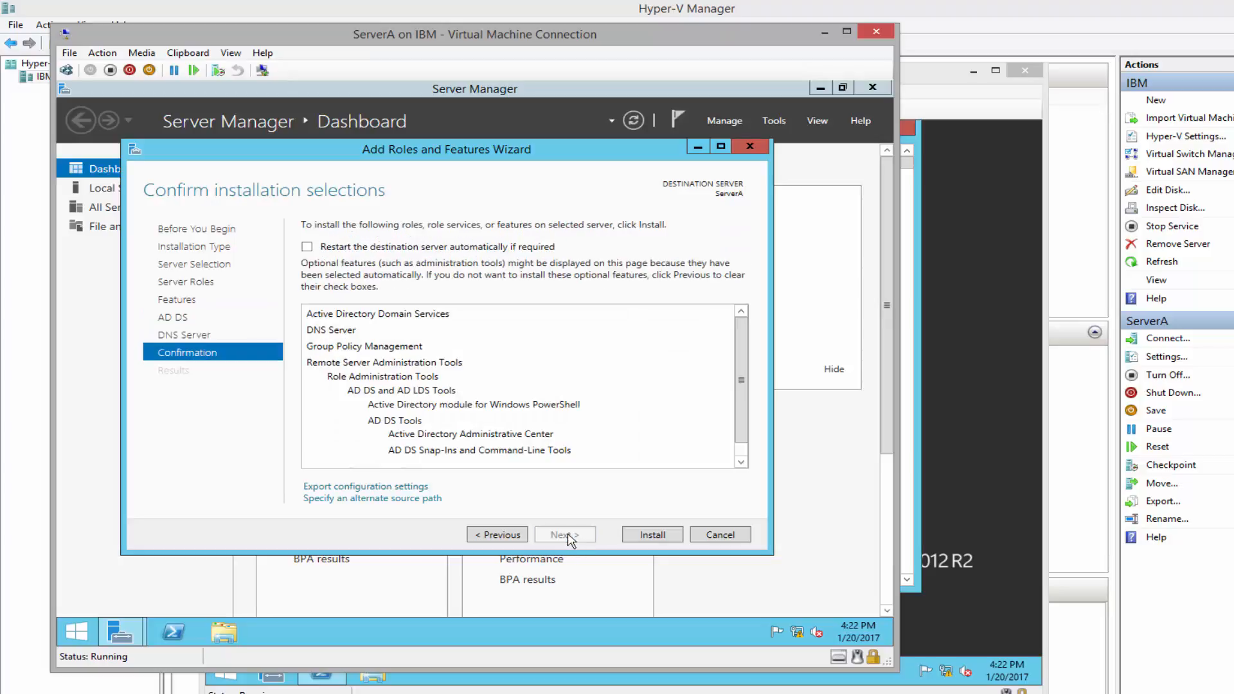
# Install the AD DS and DNS Server roles on ServerA and close the wizard after success
pyautogui.click(664, 537)
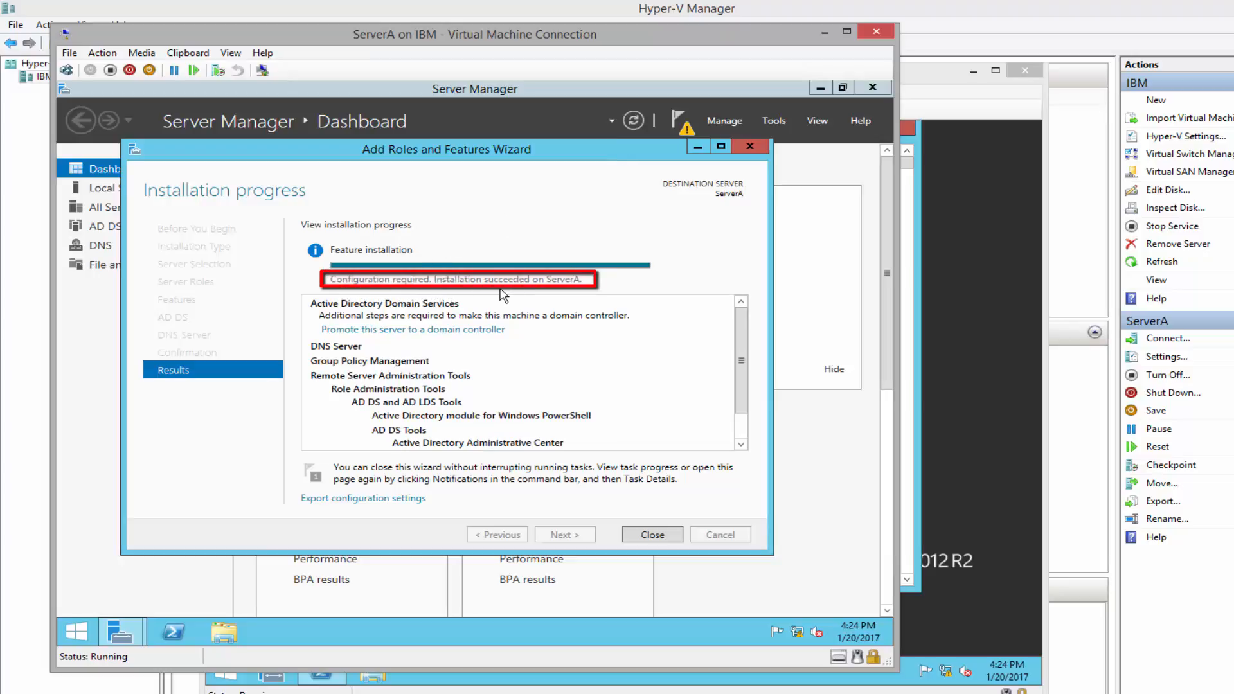
pyautogui.click(652, 535)
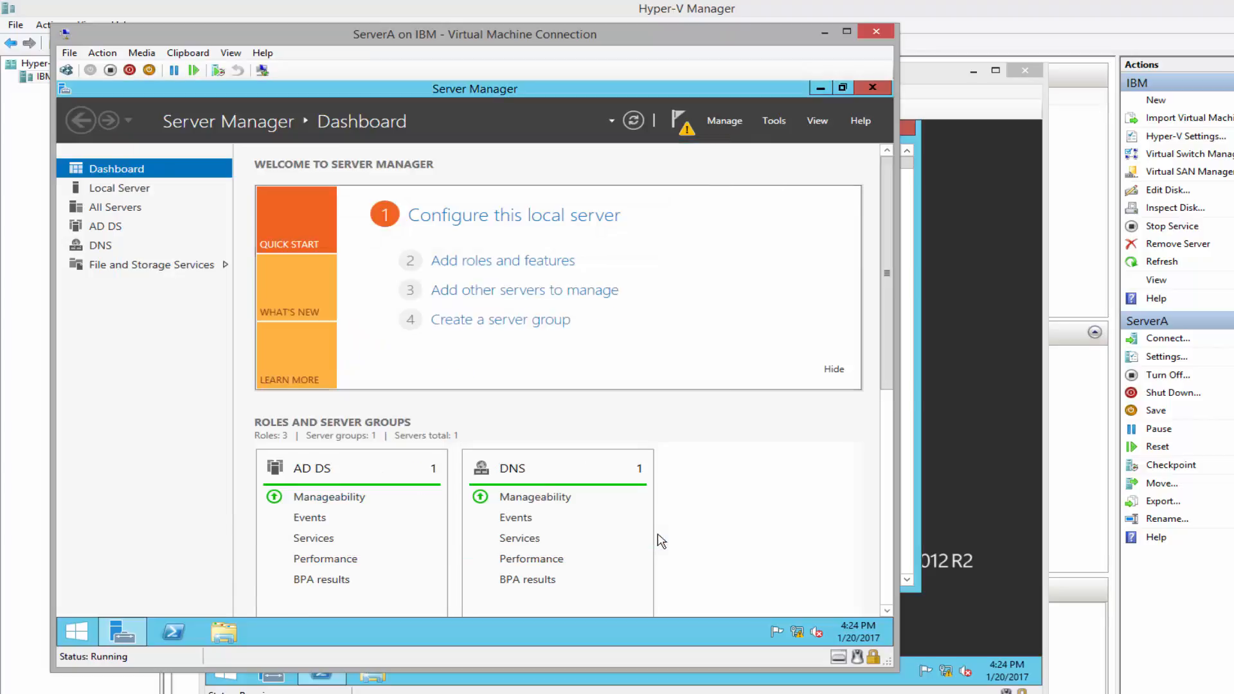
# Launch domain controller promotion from notifications, choosing a new forest with root domain Adatum.com
pyautogui.click(680, 125)
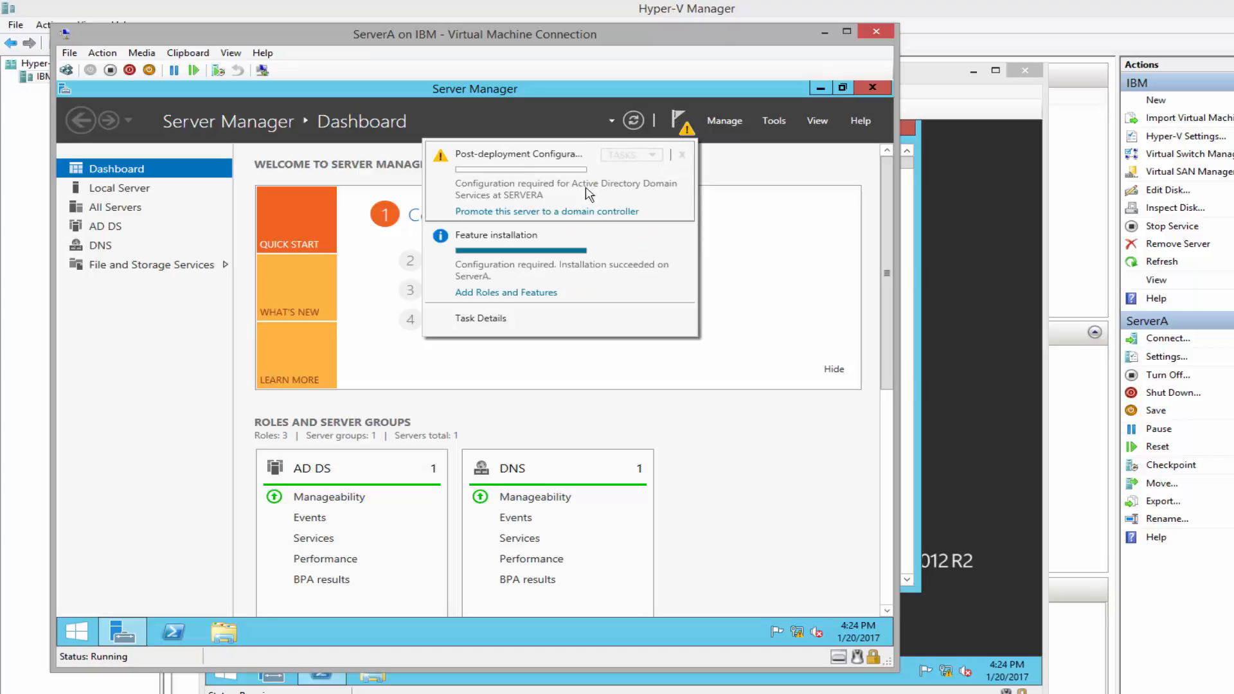
pyautogui.click(552, 214)
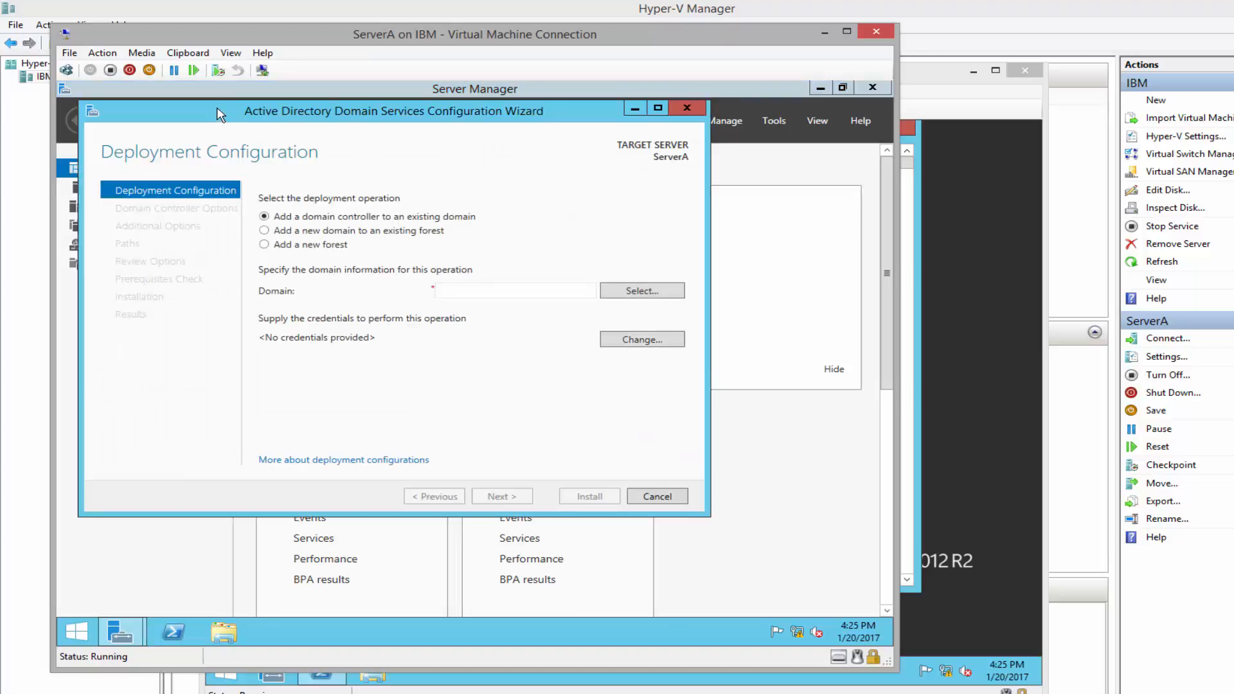
pyautogui.moveTo(220, 114); pyautogui.dragTo(296, 136)
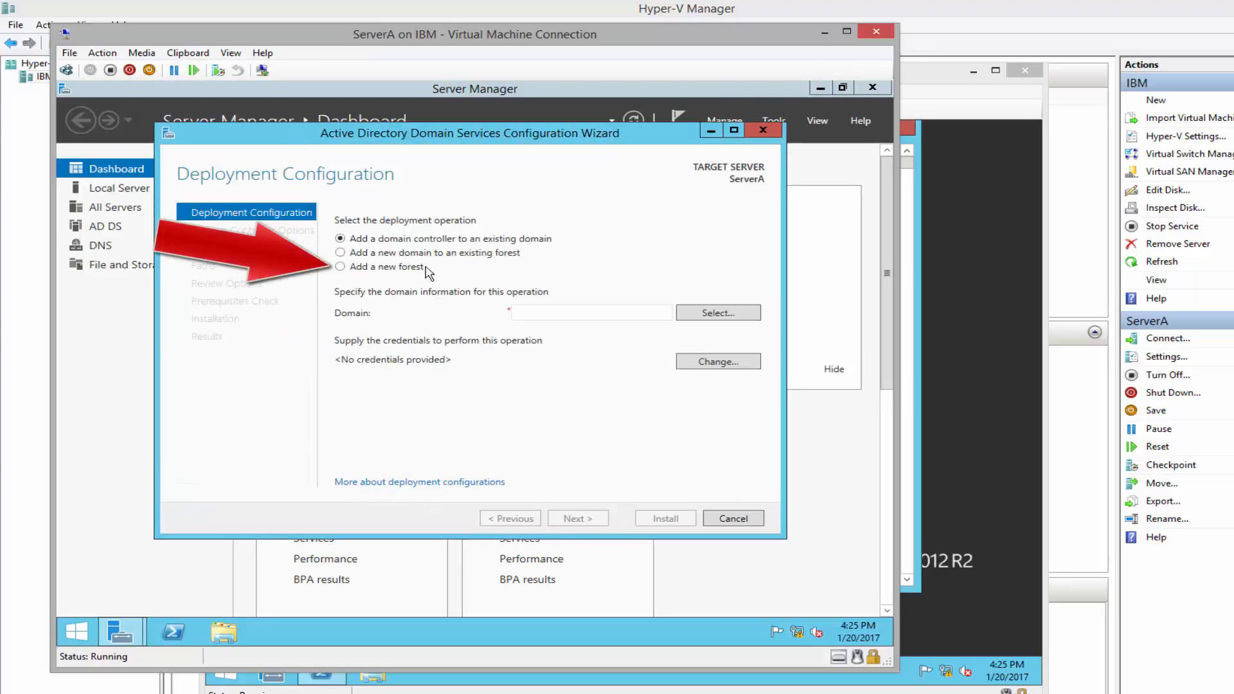
pyautogui.click(340, 267)
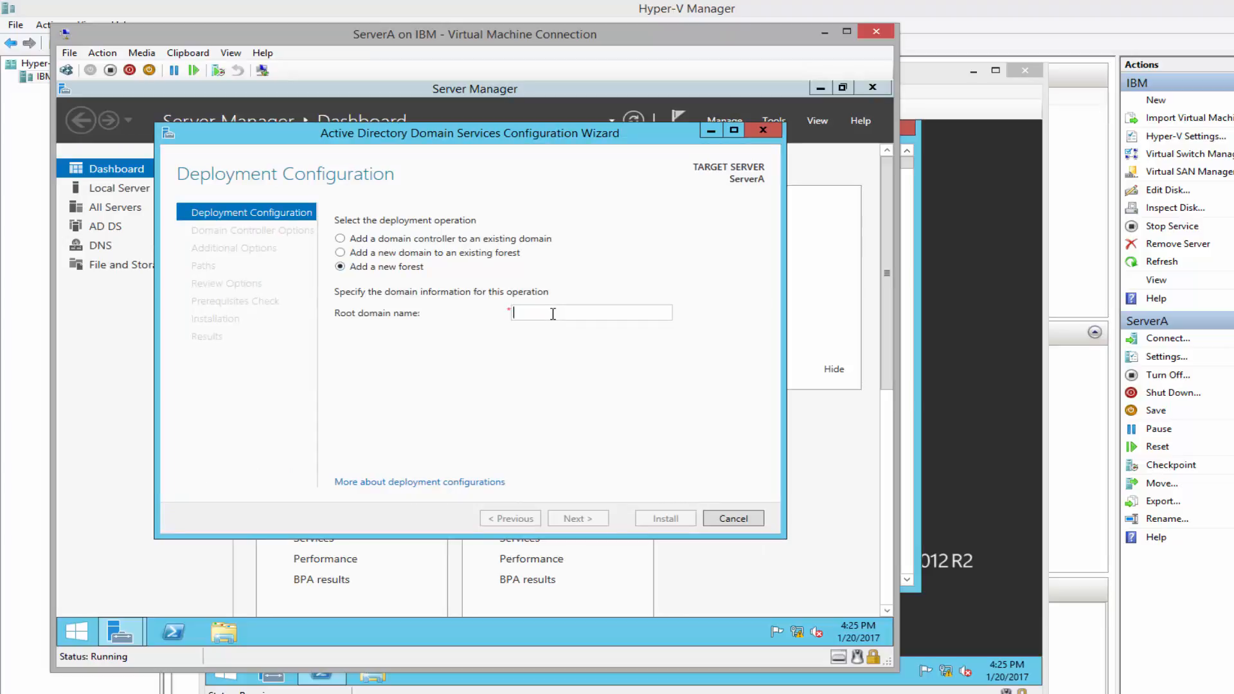
pyautogui.write('Adatum.com')
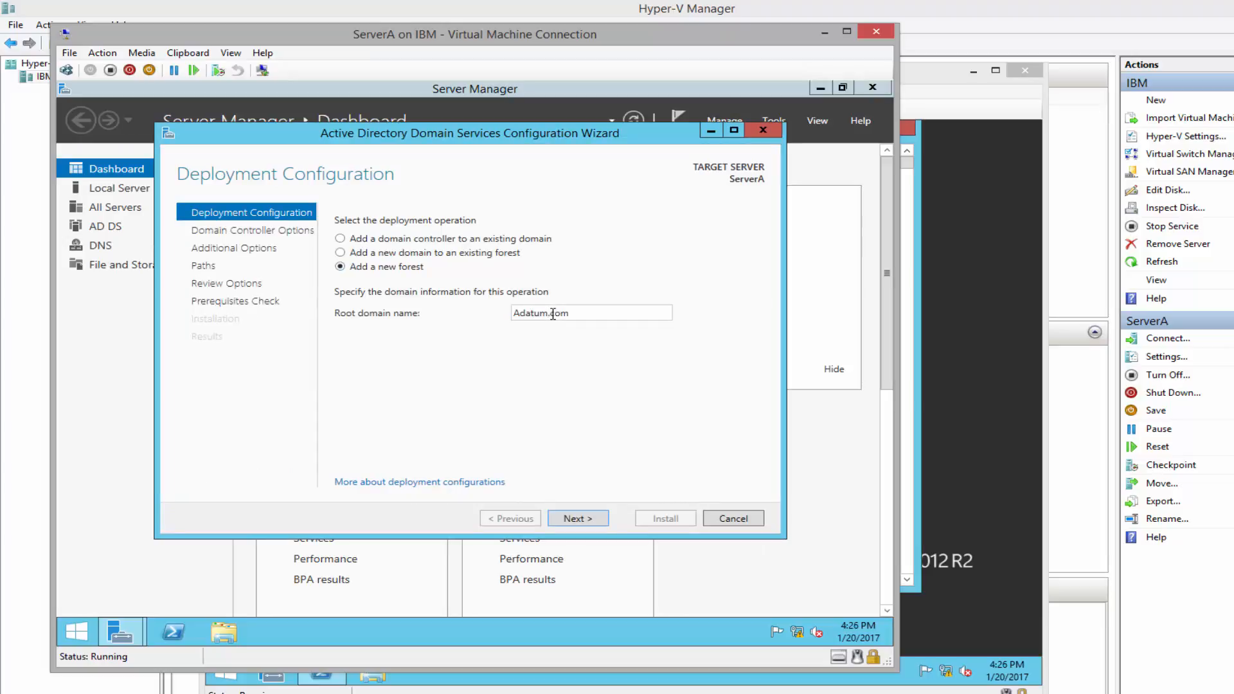
pyautogui.click(582, 521)
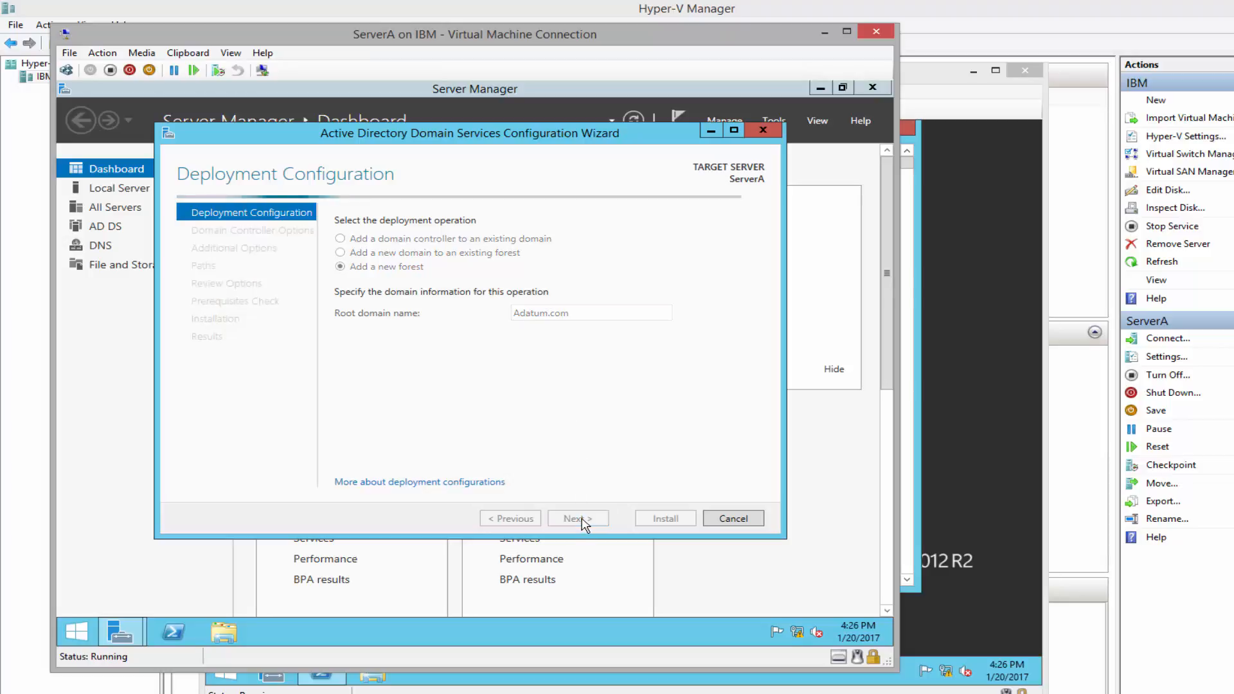
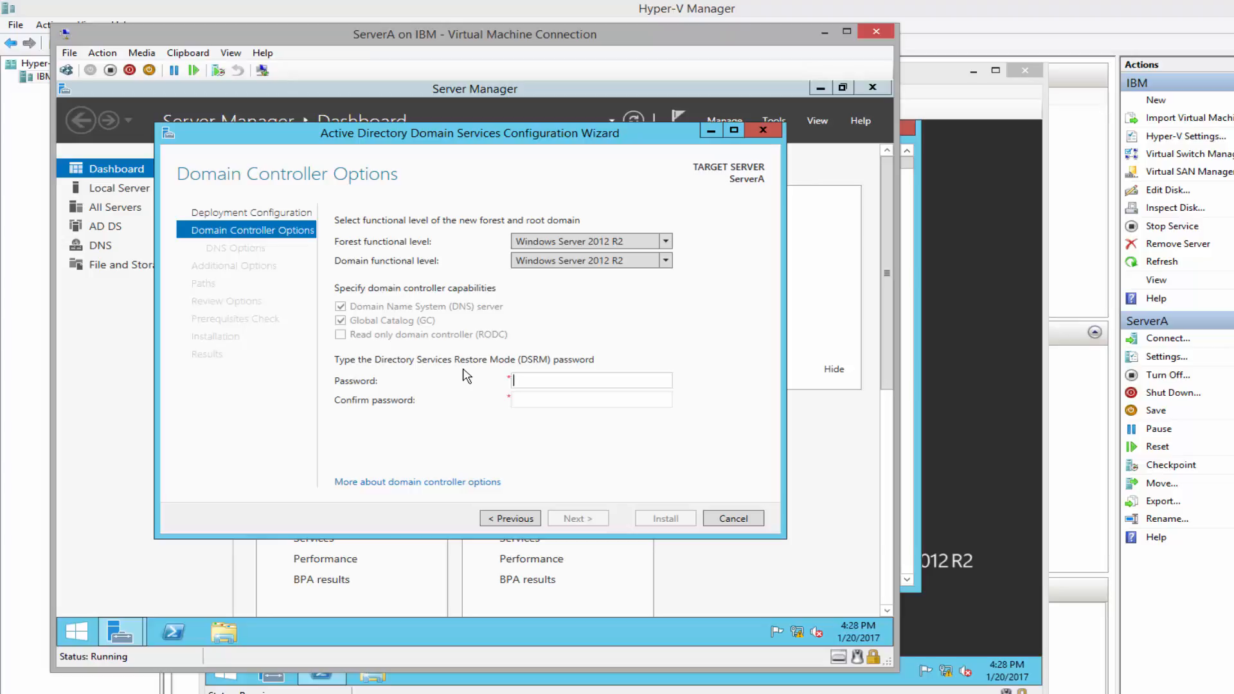
# Enter and confirm the DSRM password, then accept the domain controller options
pyautogui.write('••••••••••')
pyautogui.press('Tab')
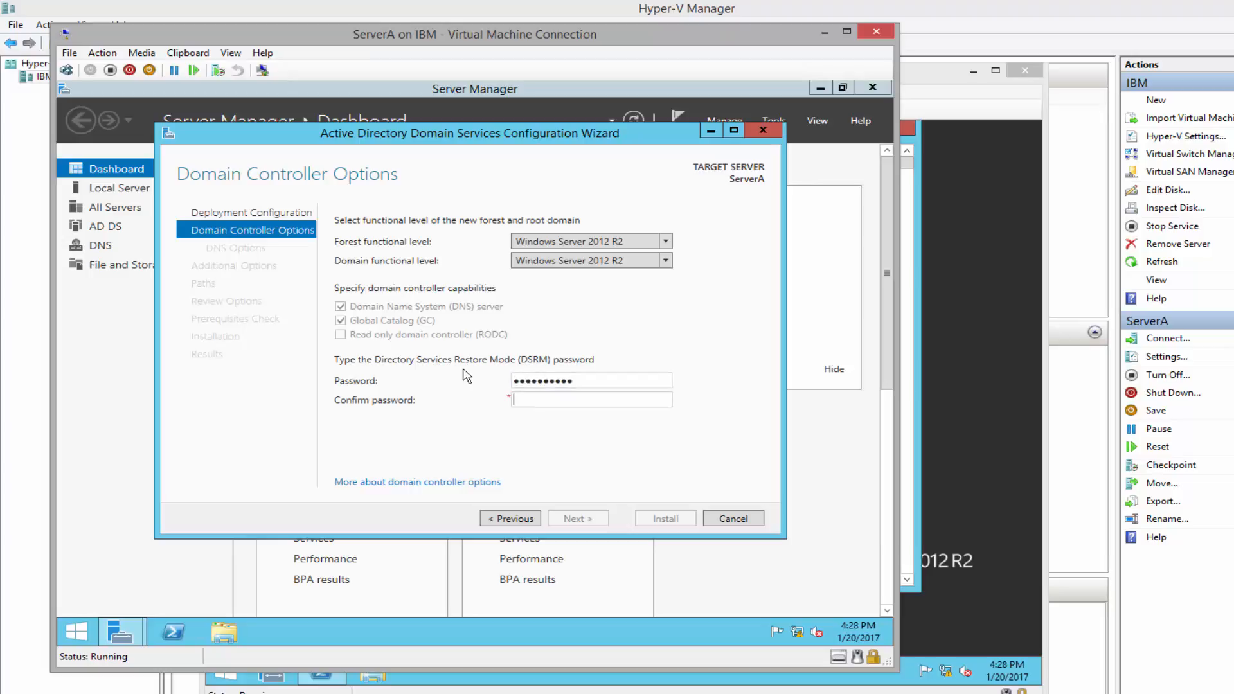
pyautogui.write('••••••••••')
pyautogui.click(577, 518)
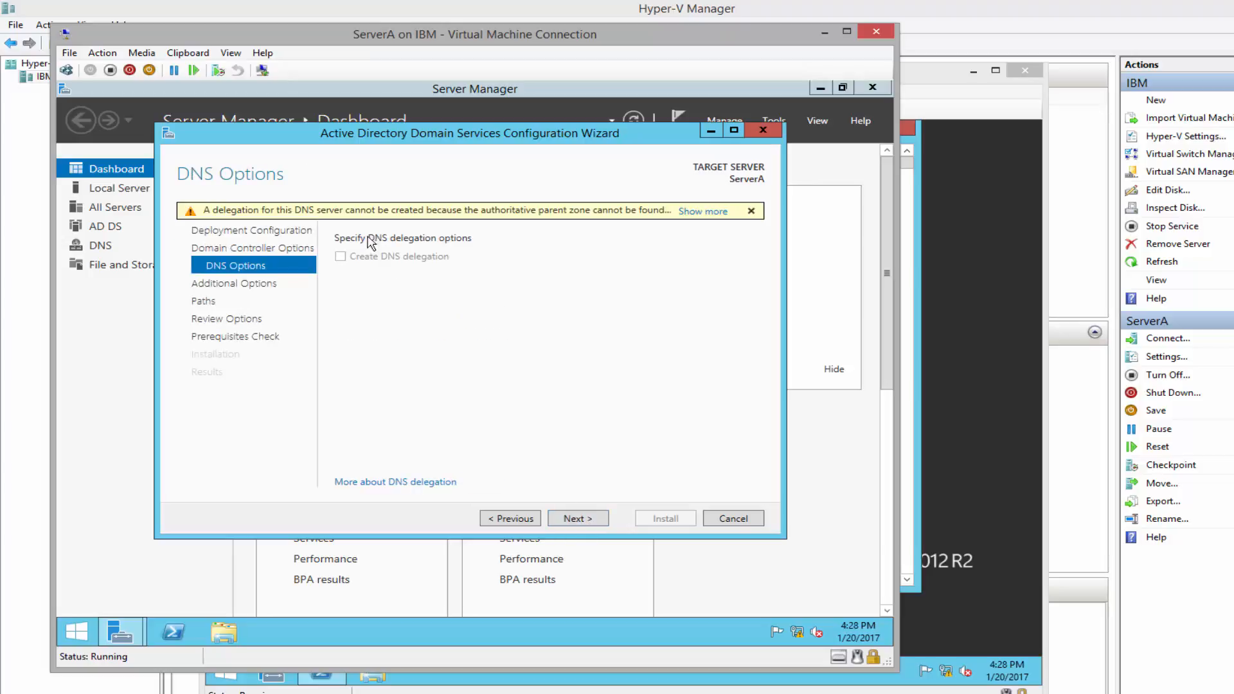
# Skip the DNS delegation warning, keep the ADATUM NetBIOS name and default paths, and install
pyautogui.click(577, 519)
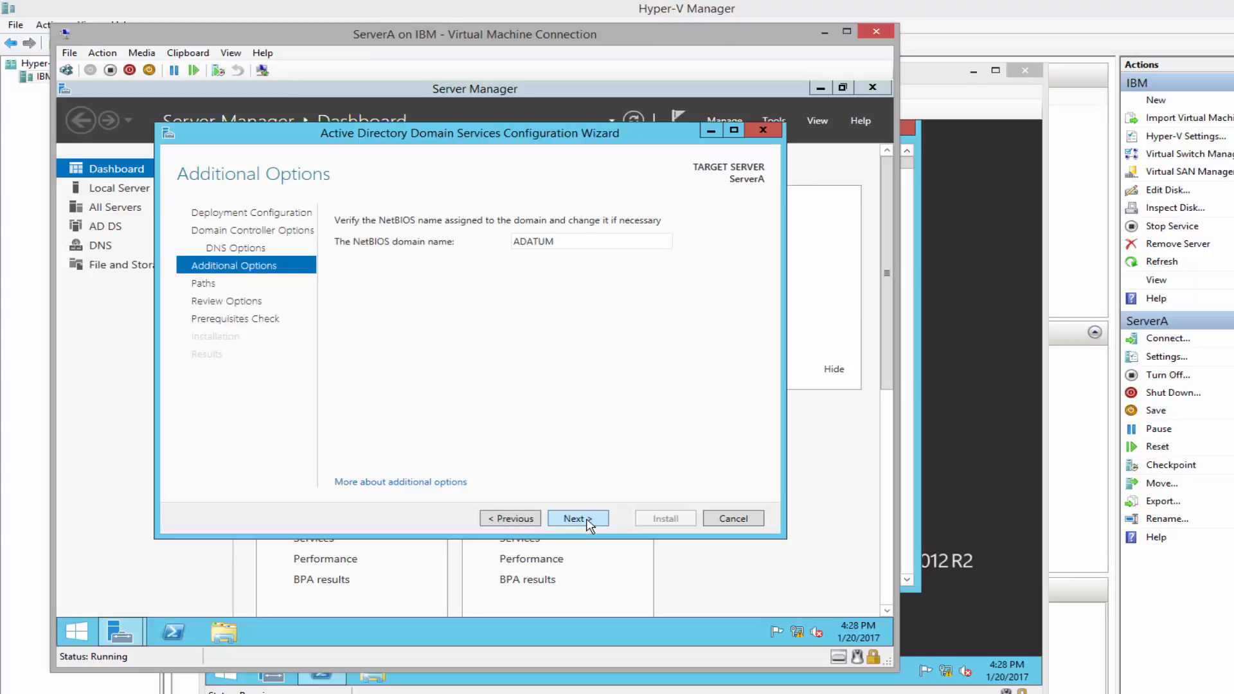
pyautogui.click(577, 518)
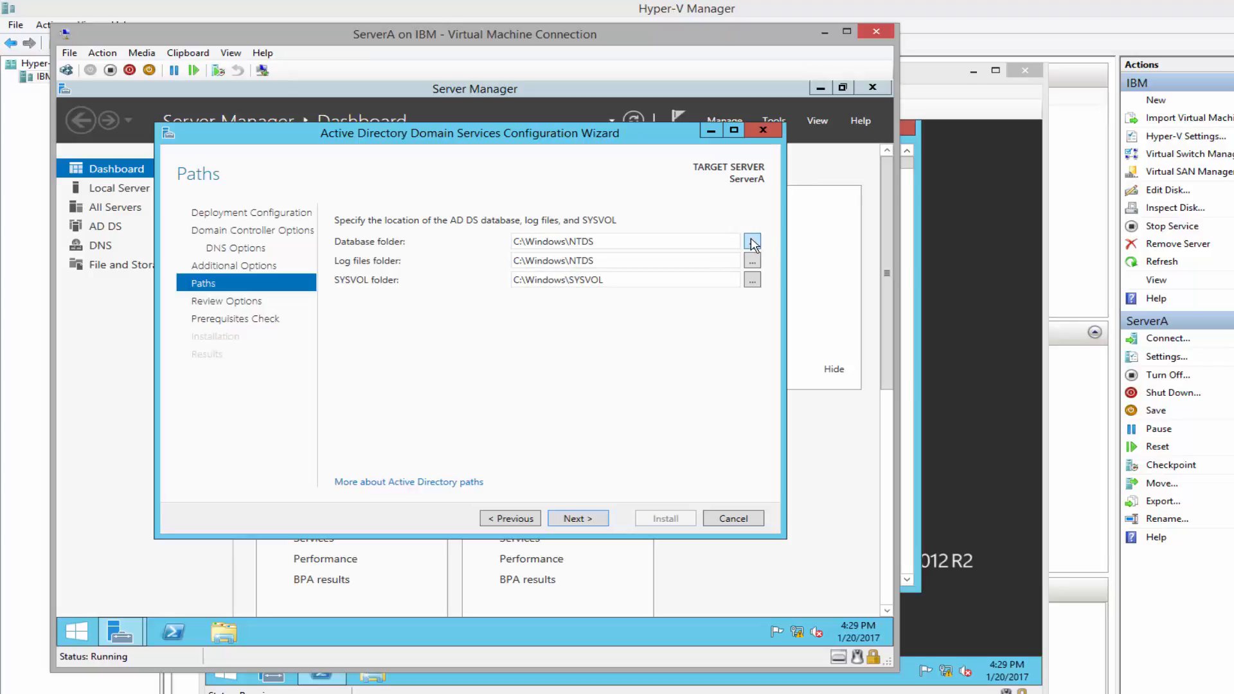
pyautogui.click(582, 524)
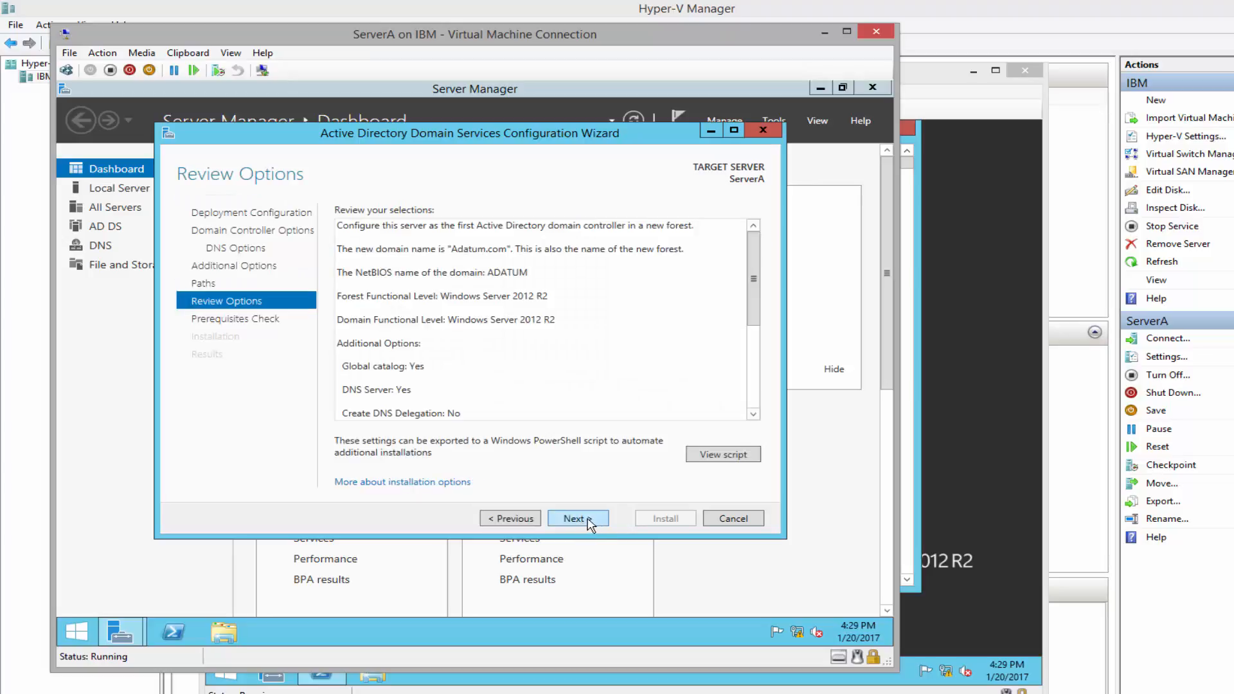
pyautogui.click(588, 519)
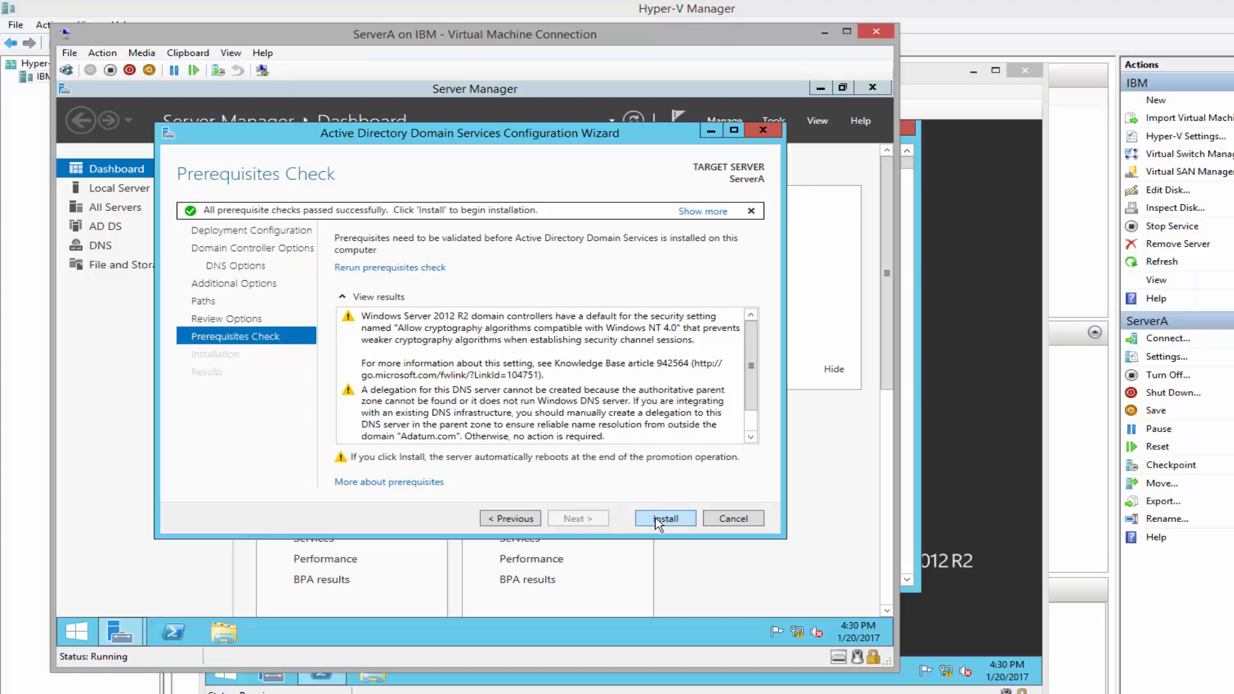
pyautogui.click(650, 523)
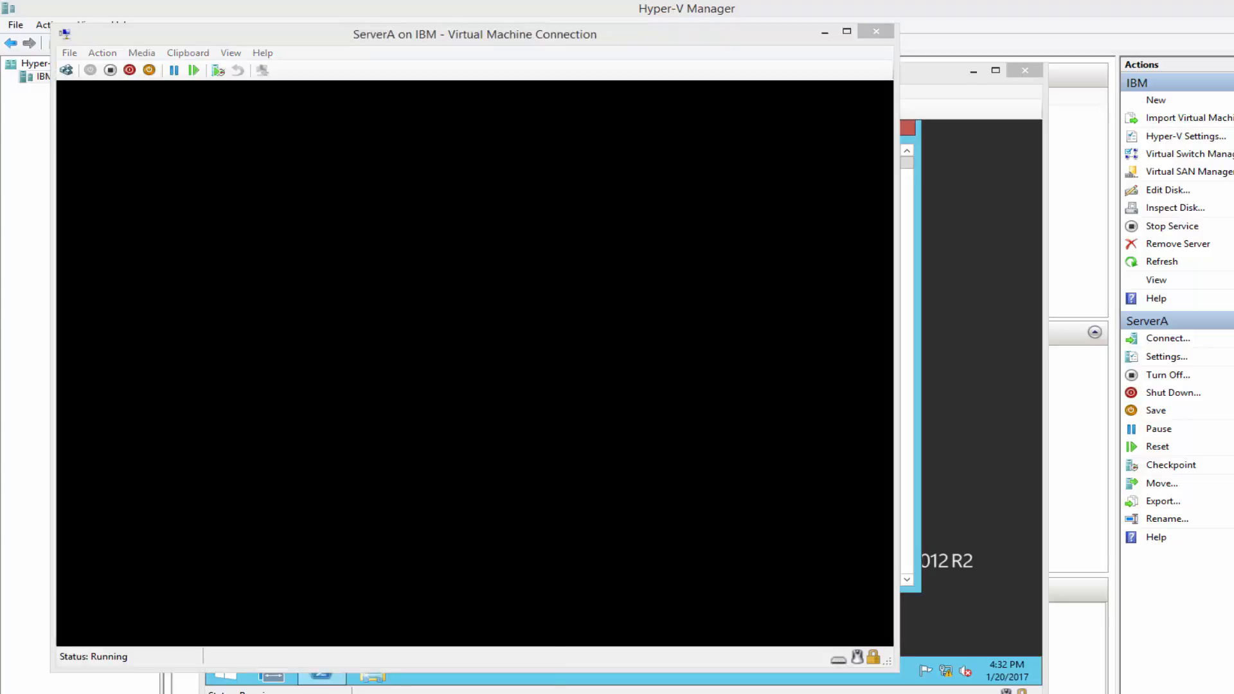
# On ServerC, start PowerShell and run Install-WindowsFeature Server-Gui-Mgmt-Infra, Server-Gui-Shell -Restart
pyautogui.moveTo(321, 676)
pyautogui.click(455, 678)
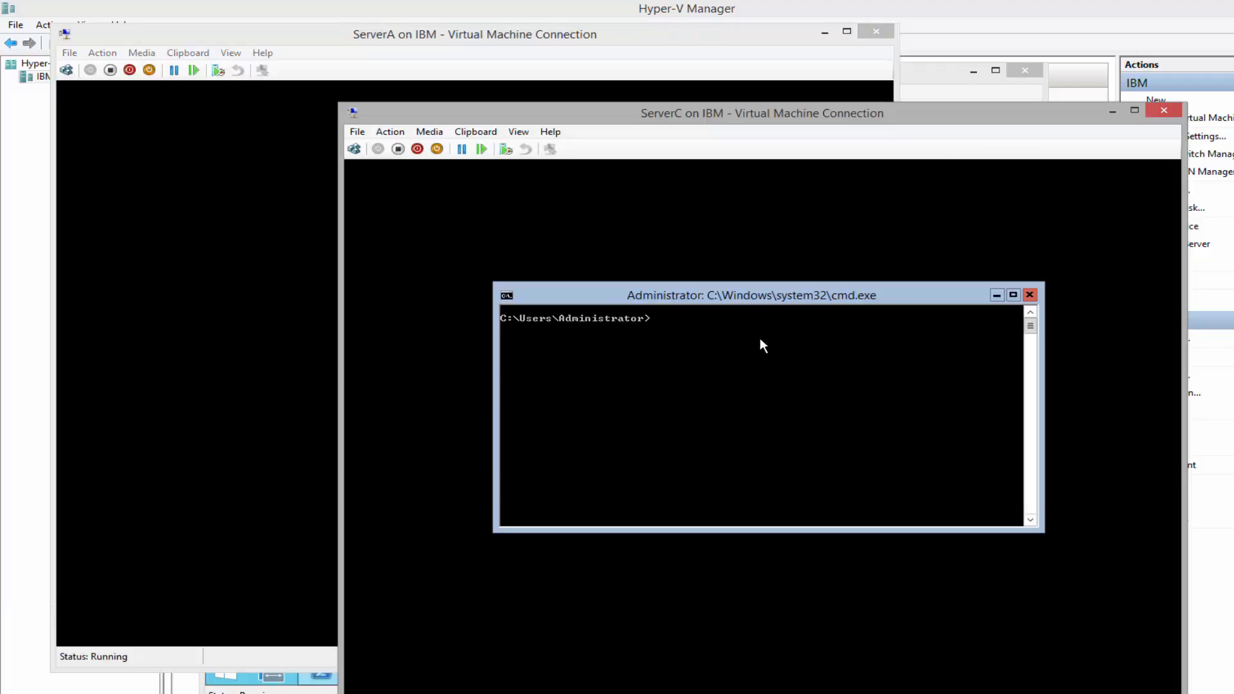
pyautogui.moveTo(746, 109); pyautogui.dragTo(717, 66)
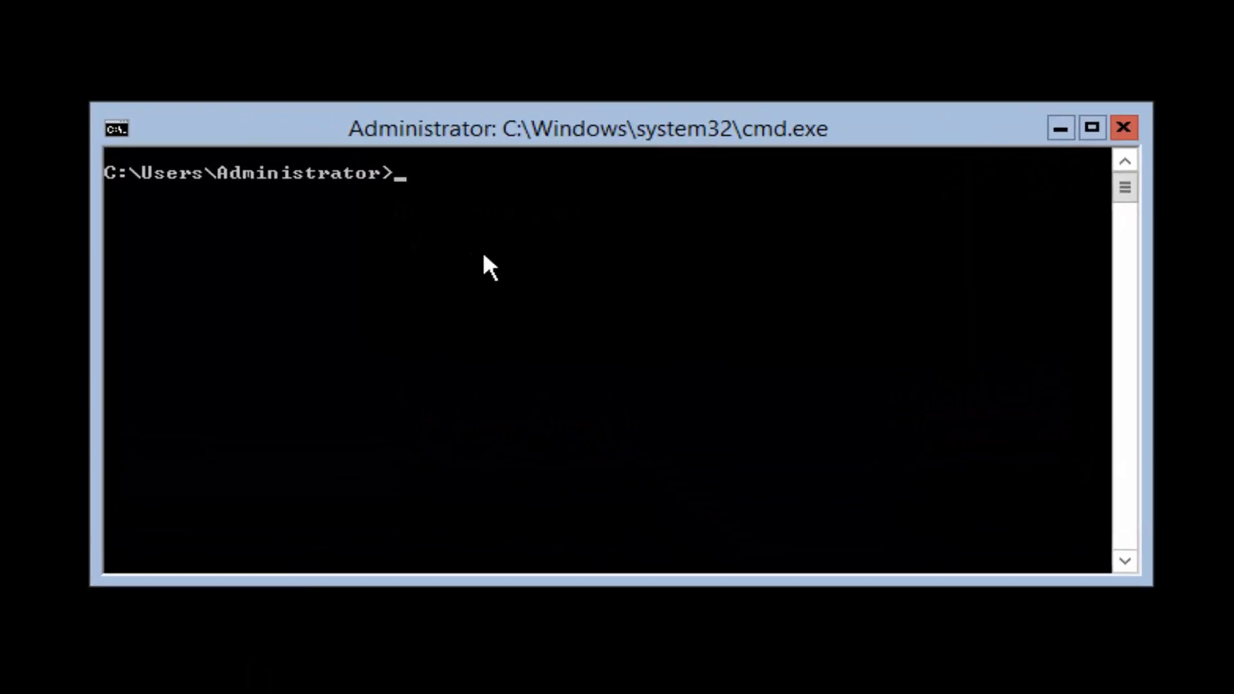
pyautogui.write('powershell.exe')
pyautogui.press('Return')
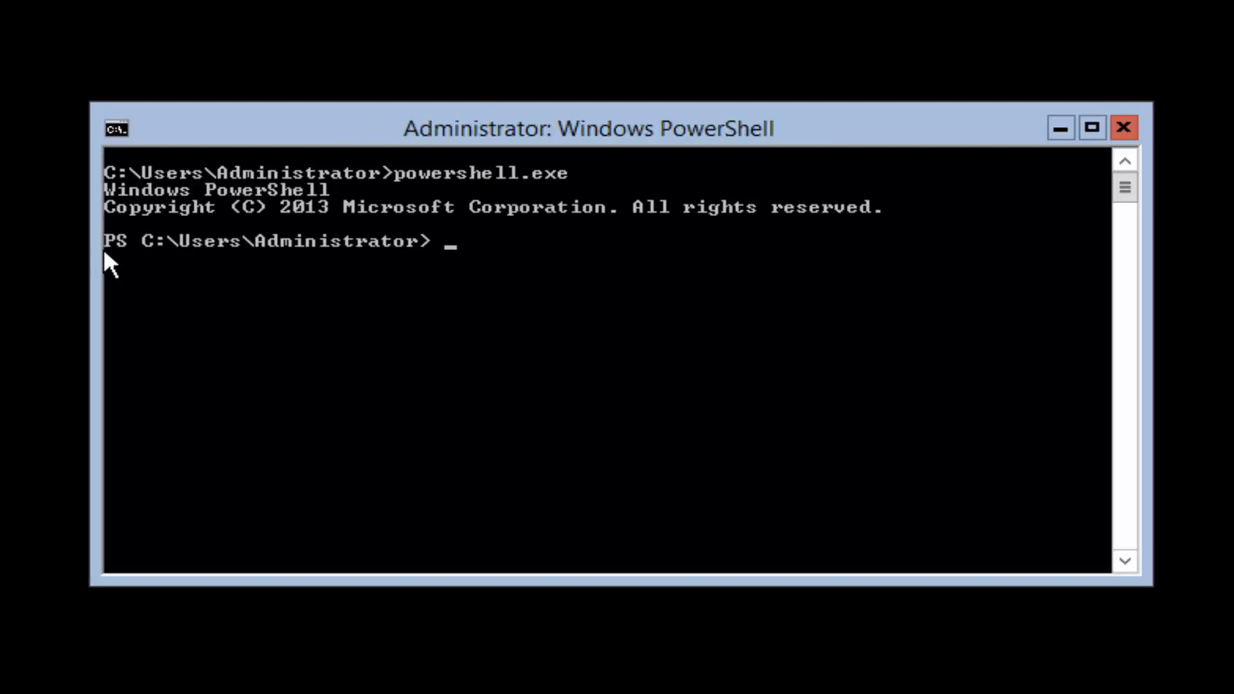
pyautogui.rightClick(453, 261)
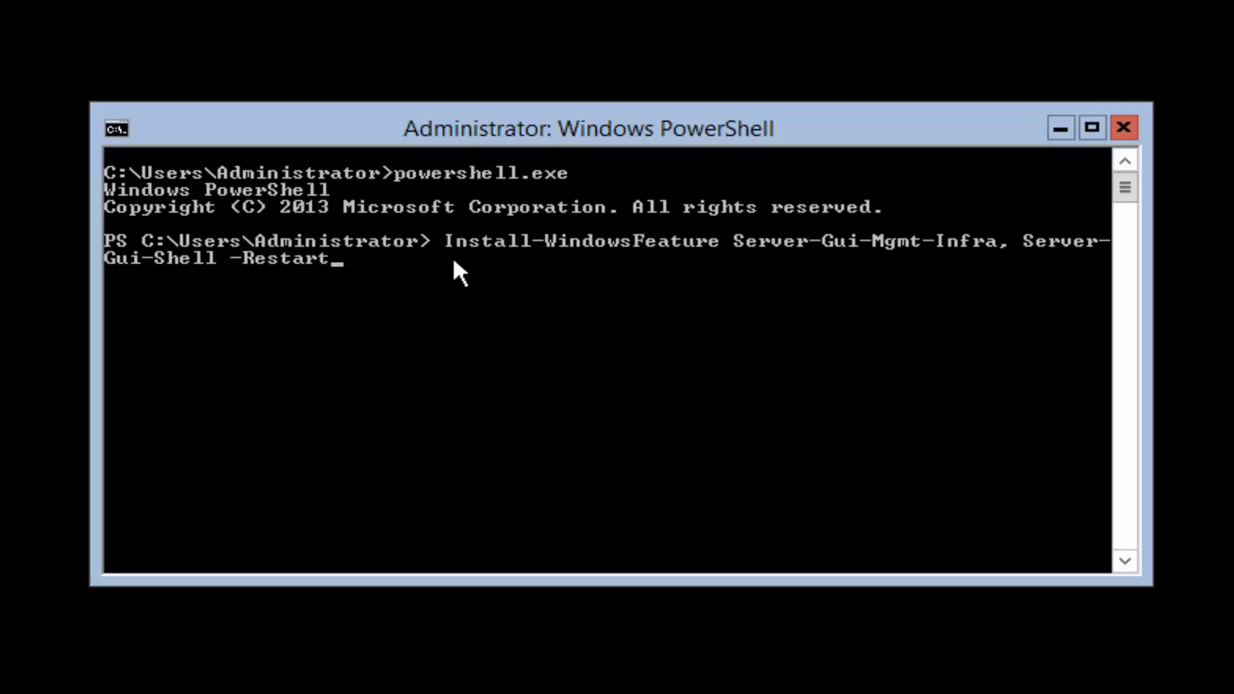
pyautogui.press('Return')
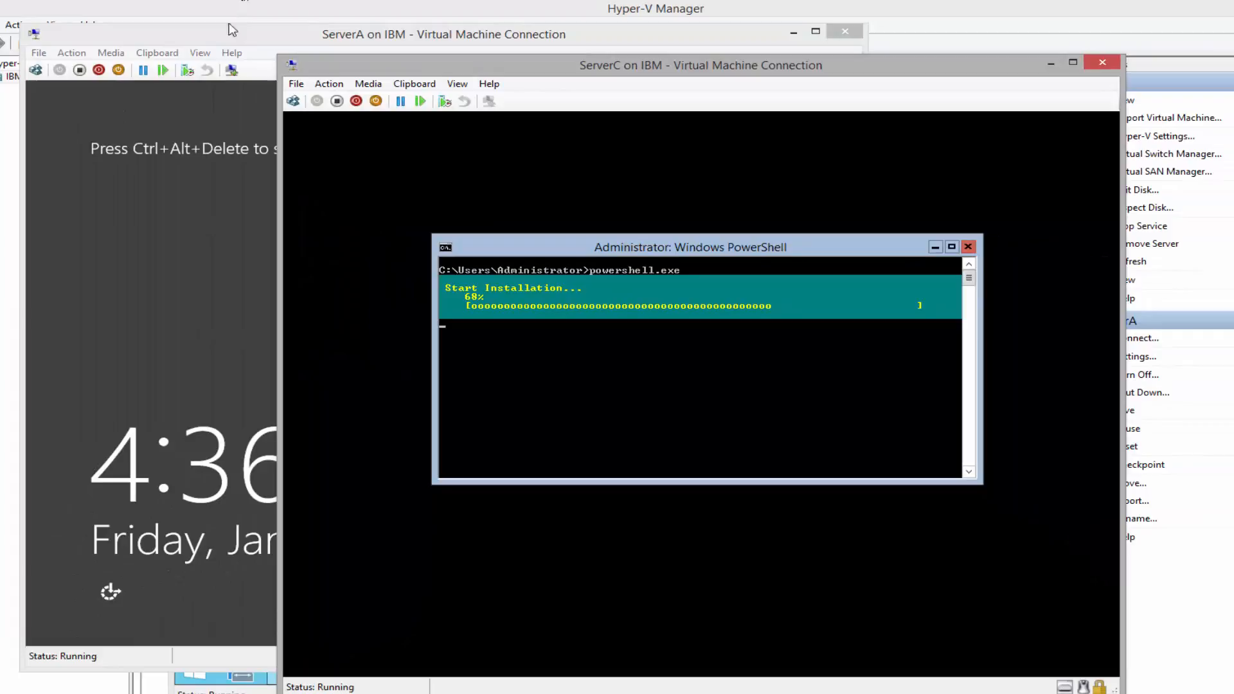
pyautogui.click(231, 30)
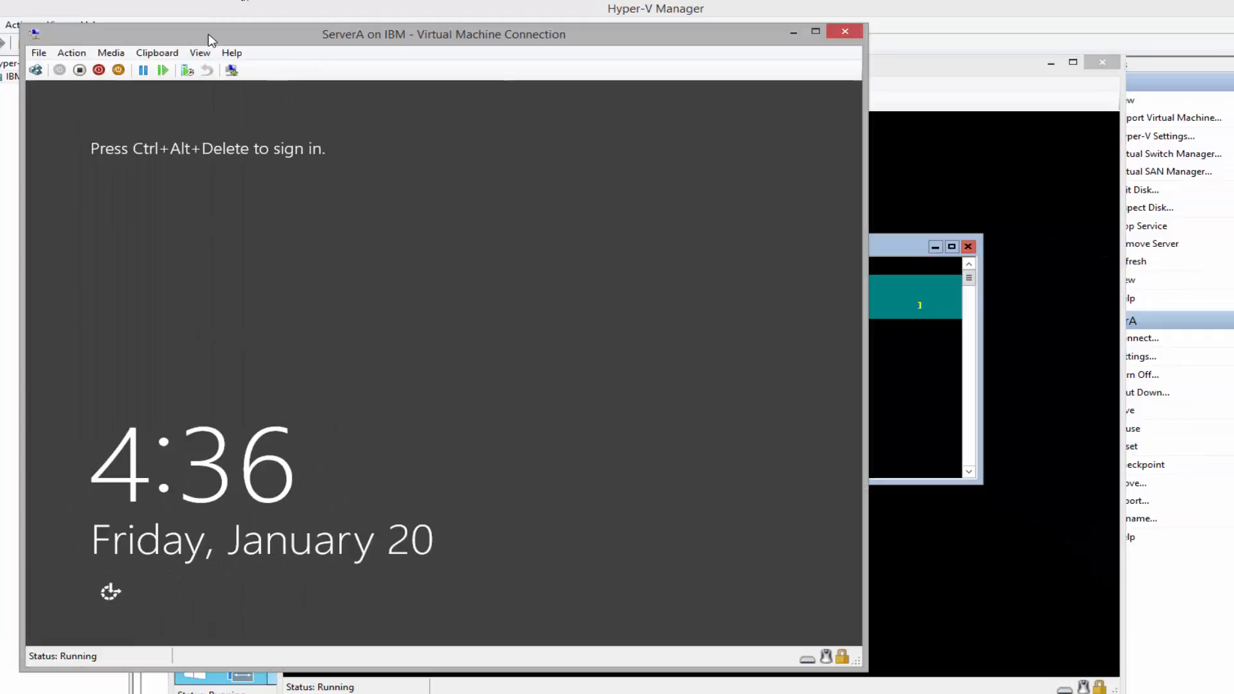
# Sign in to rebooted ServerA with the administrator password and check the Server Manager Tools menu
pyautogui.click(35, 70)
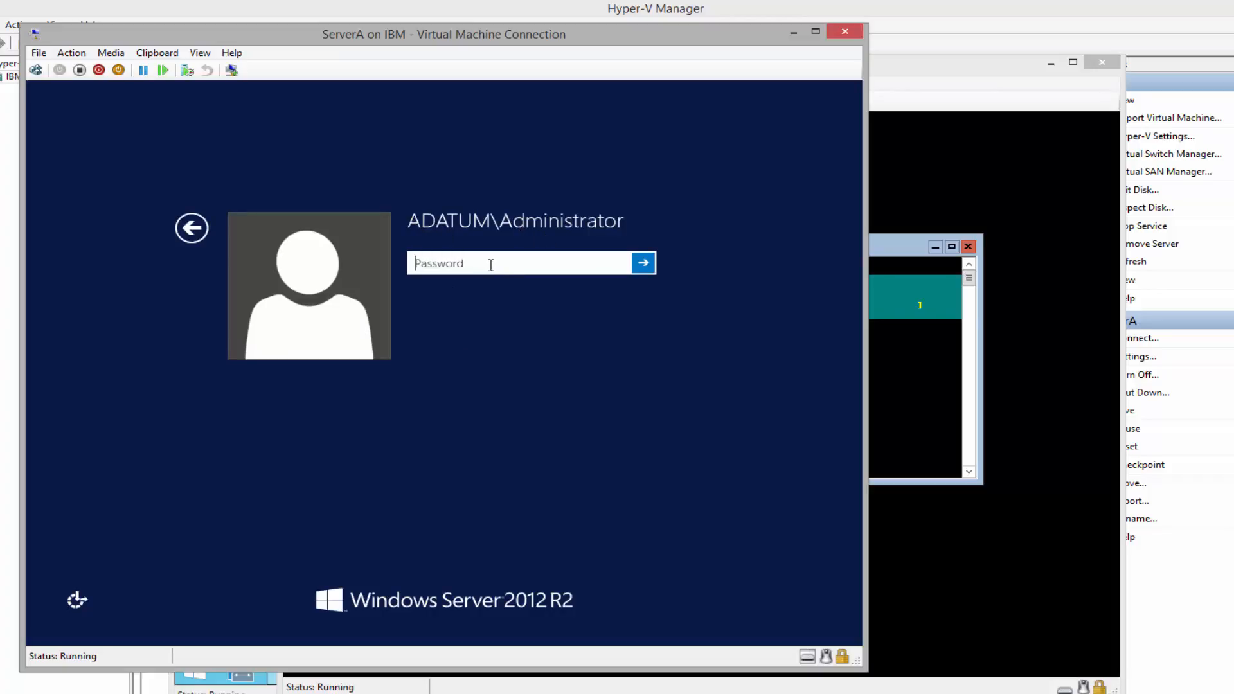
pyautogui.write('Pa$$w0rd')
pyautogui.press('Return')
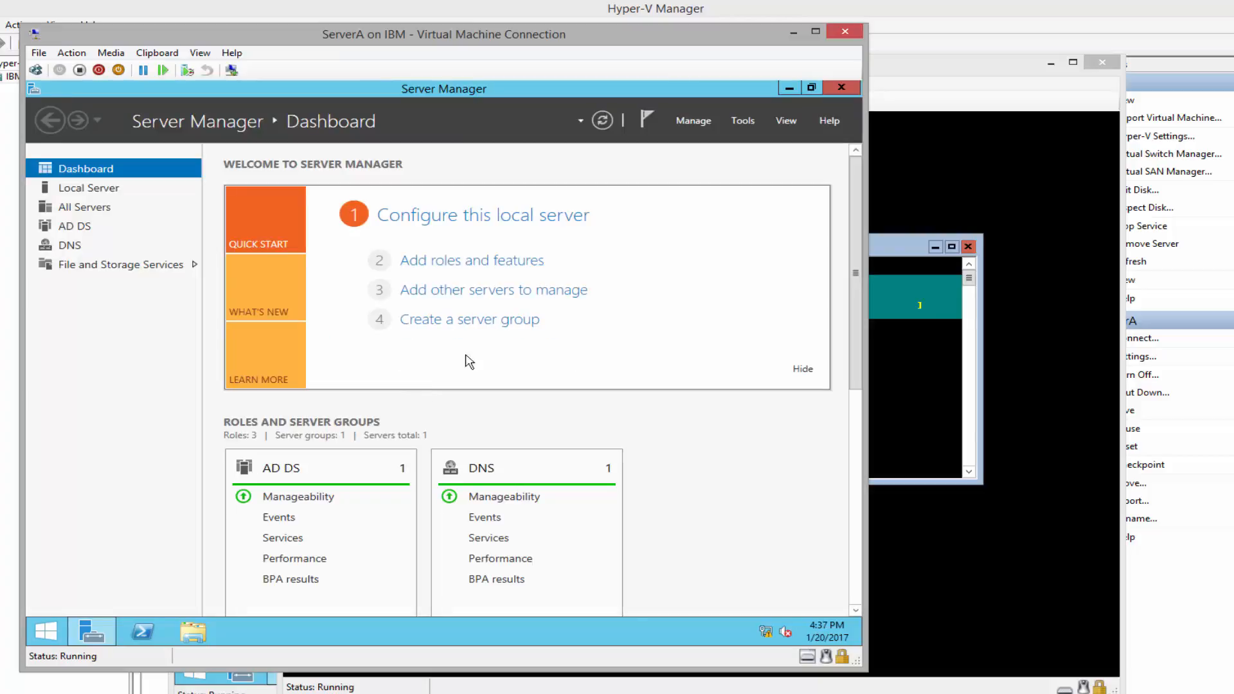
pyautogui.click(742, 121)
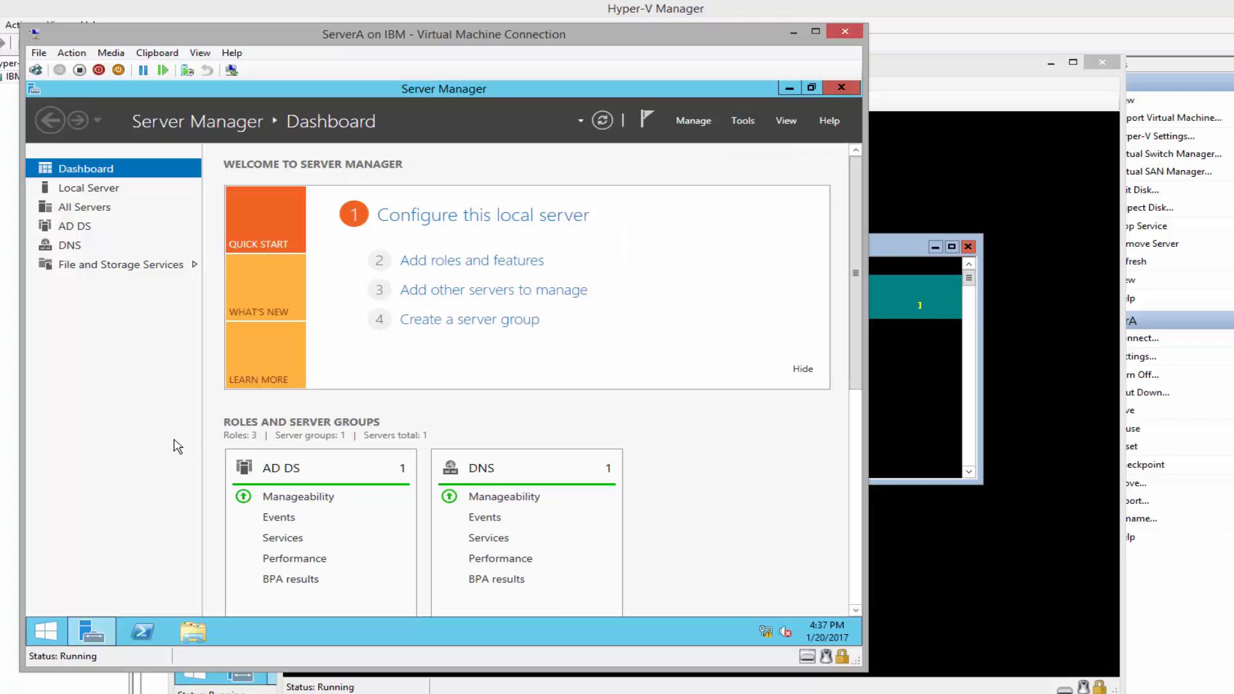
pyautogui.click(183, 444)
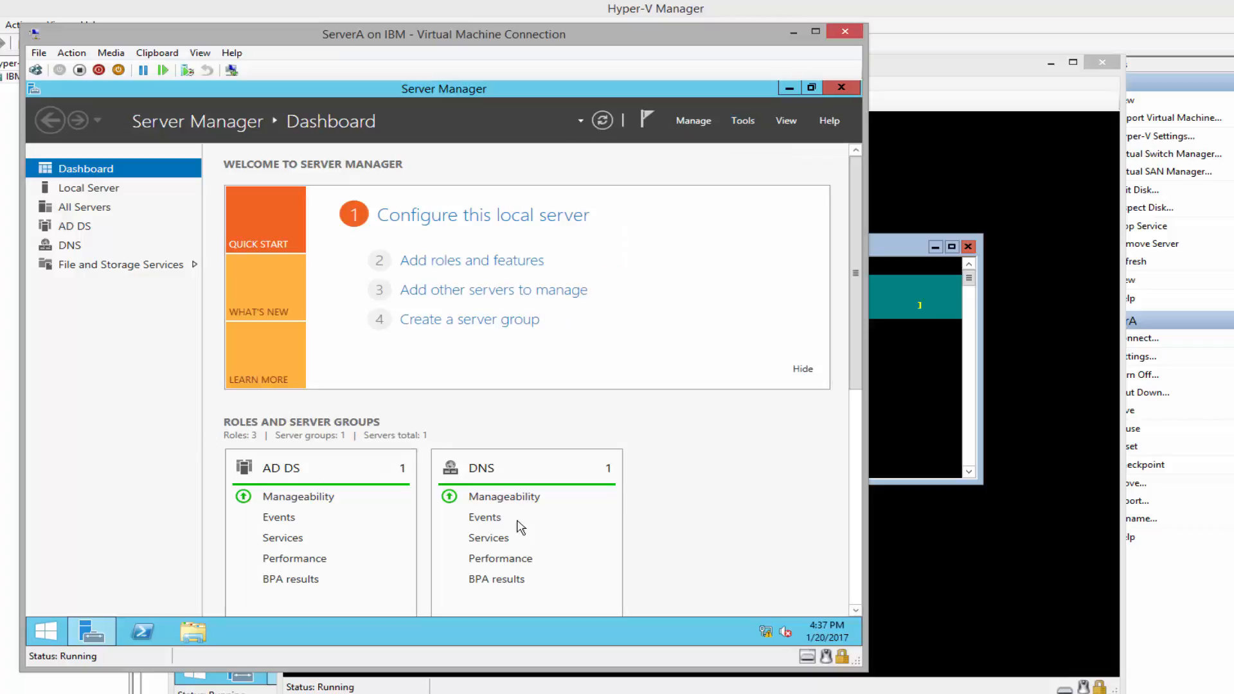
# Open the IPv4 properties of ServerA's Ethernet adapter from the Network and Sharing Center
pyautogui.rightClick(764, 635)
pyautogui.click(710, 625)
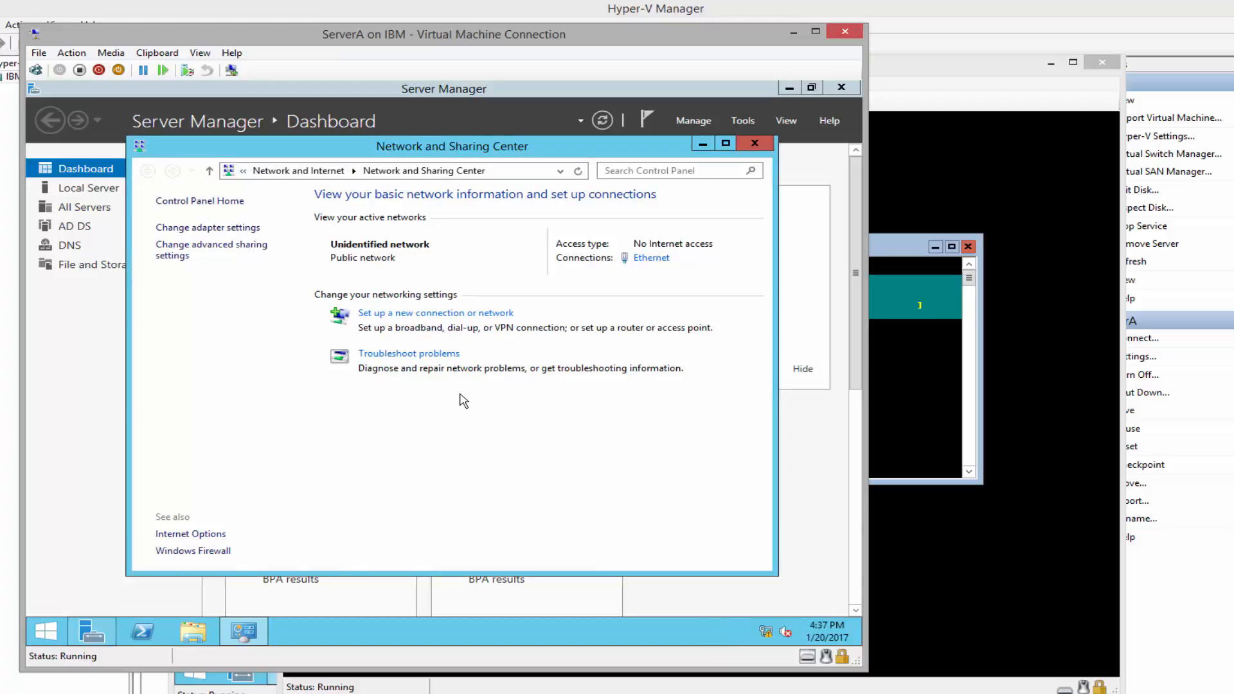
pyautogui.click(203, 228)
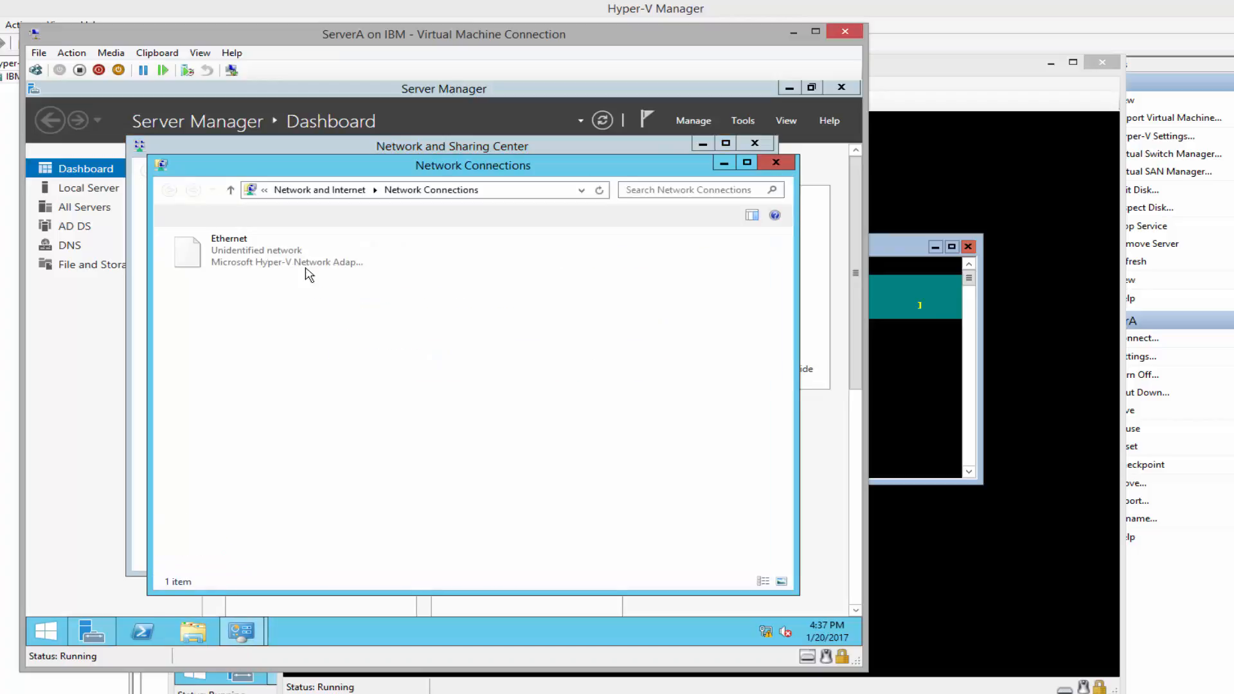
pyautogui.click(219, 262)
pyautogui.rightClick(217, 250)
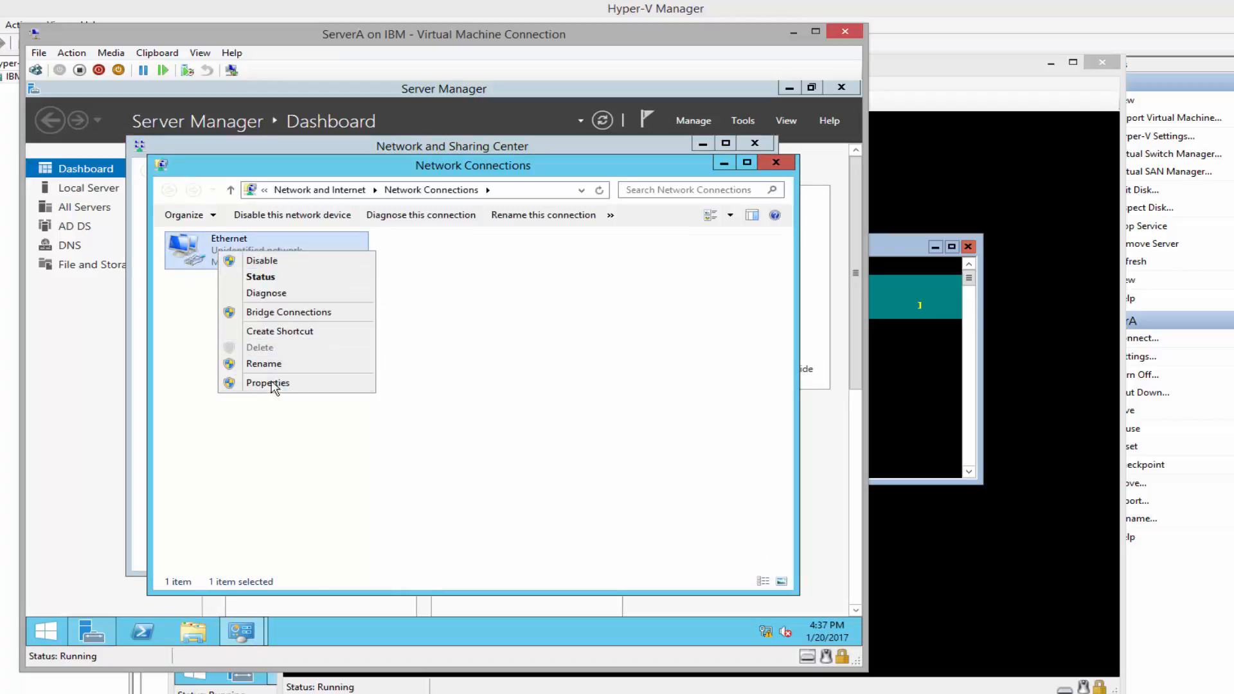
pyautogui.click(272, 393)
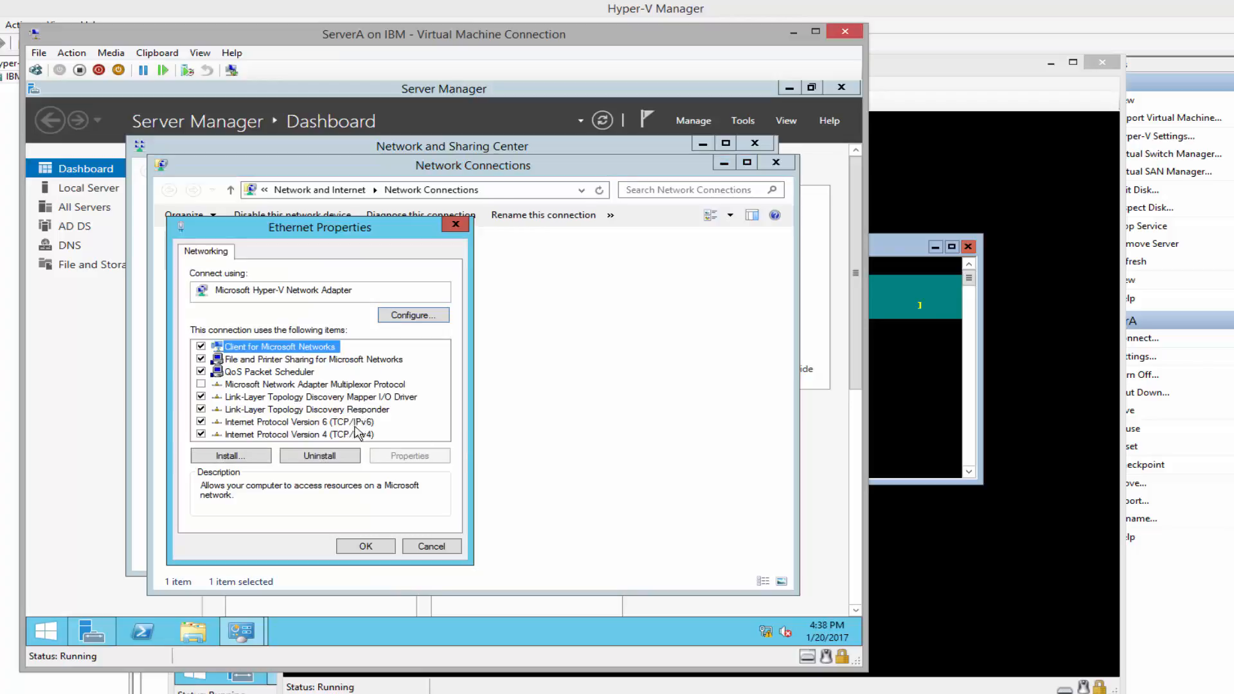
pyautogui.click(327, 435)
pyautogui.click(432, 457)
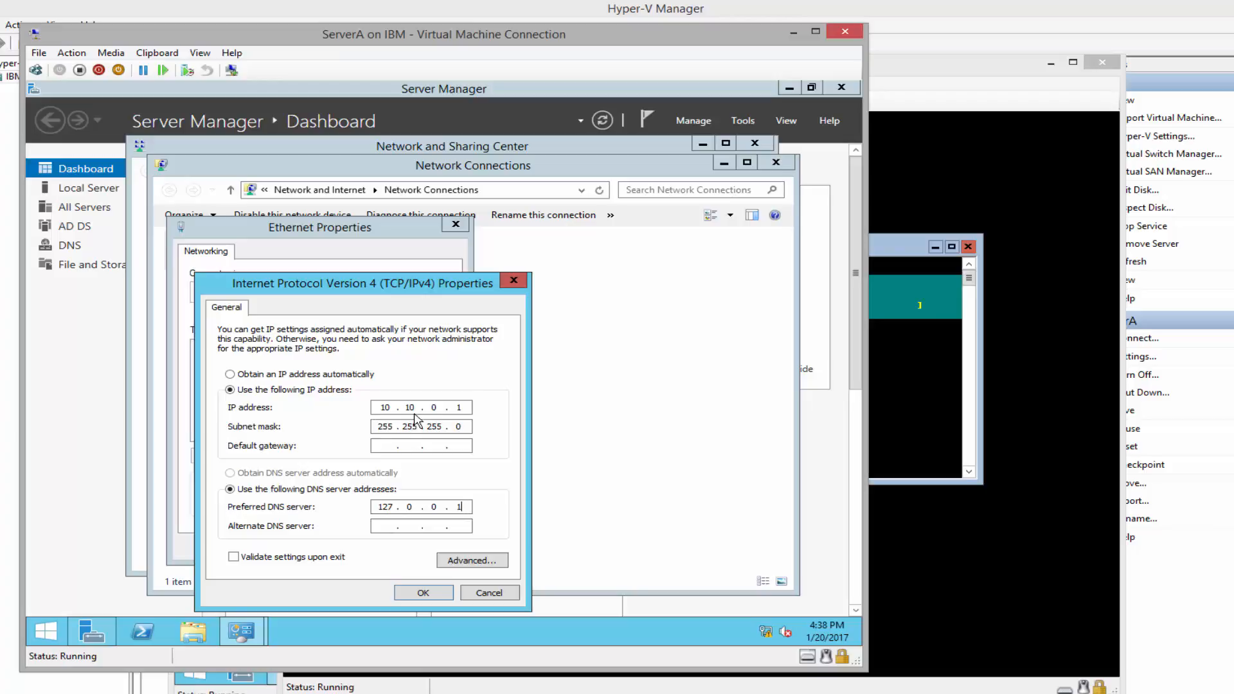
# Set the preferred DNS server to 10.10.0.1, then close the network windows and Server Manager
pyautogui.press('BackSpace')
pyautogui.press('BackSpace')
pyautogui.press('BackSpace')
pyautogui.press('BackSpace')
pyautogui.press('BackSpace')
pyautogui.press('BackSpace')
pyautogui.write('10.10.0.1')
pyautogui.click(420, 592)
pyautogui.click(377, 551)
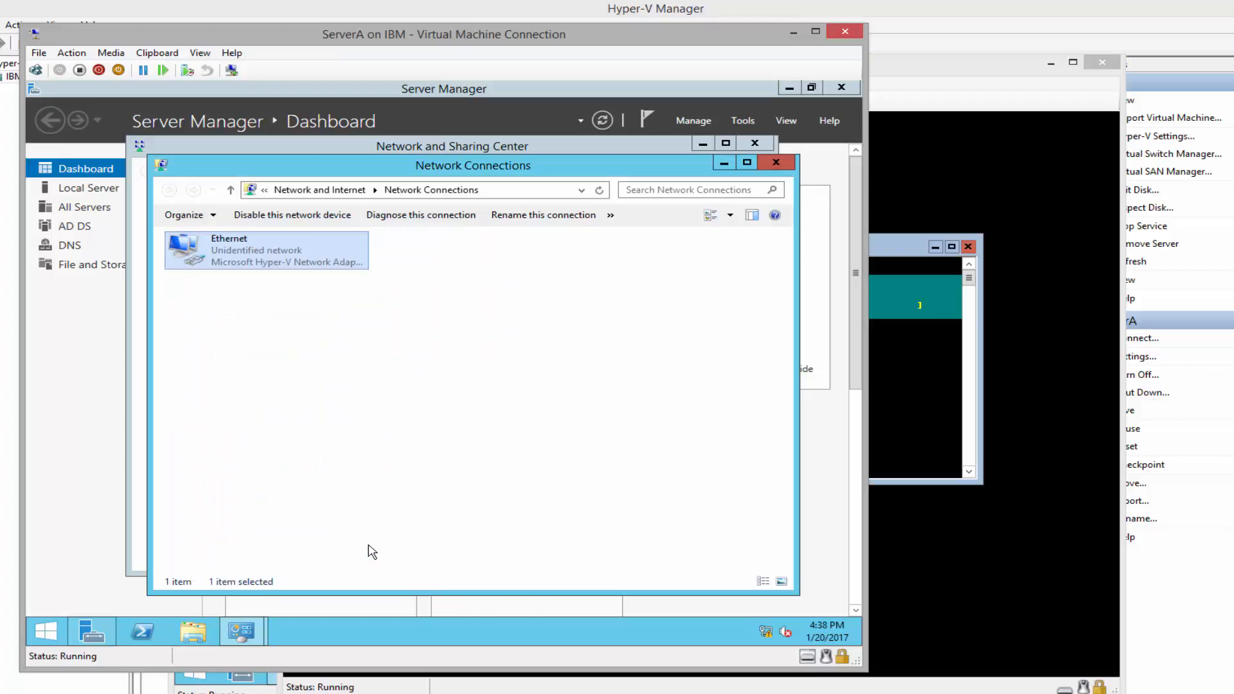
pyautogui.click(776, 162)
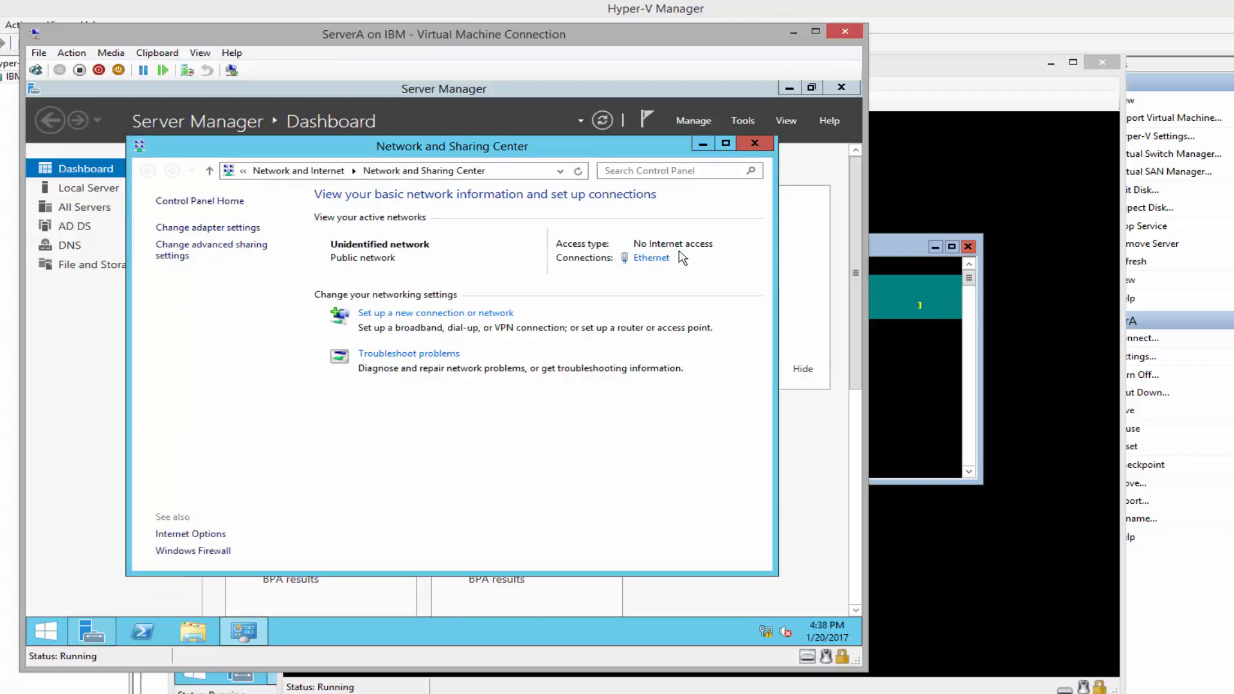
pyautogui.click(757, 143)
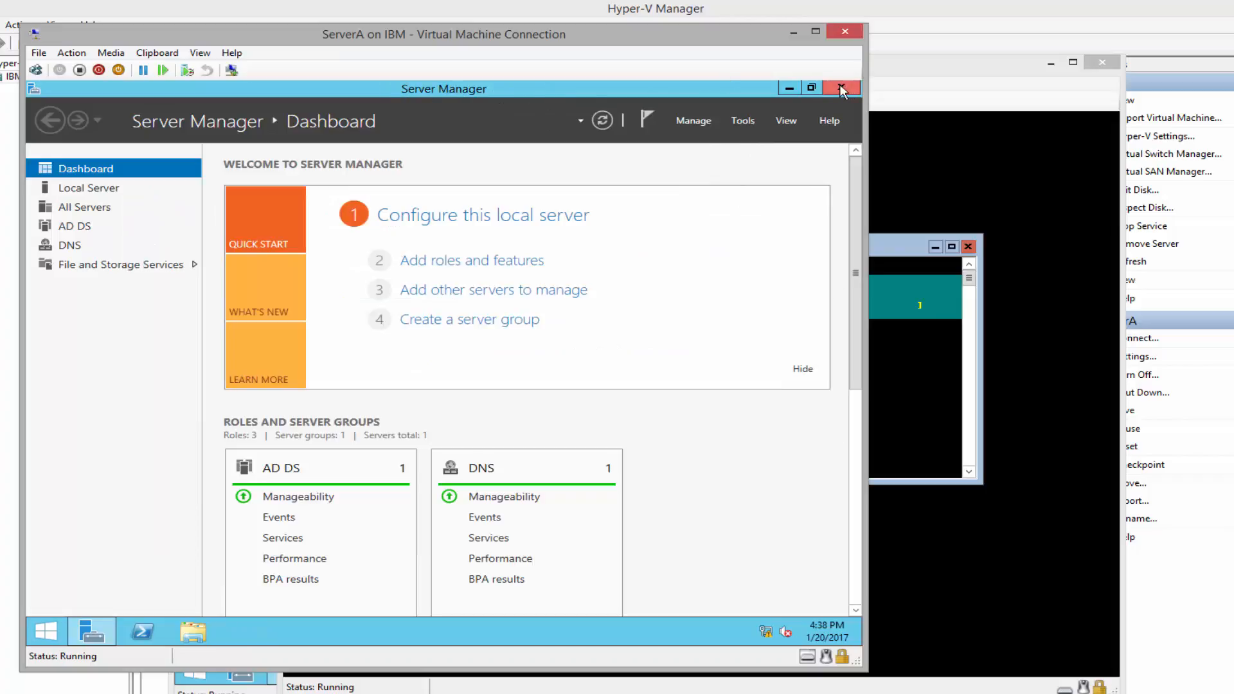
pyautogui.click(840, 87)
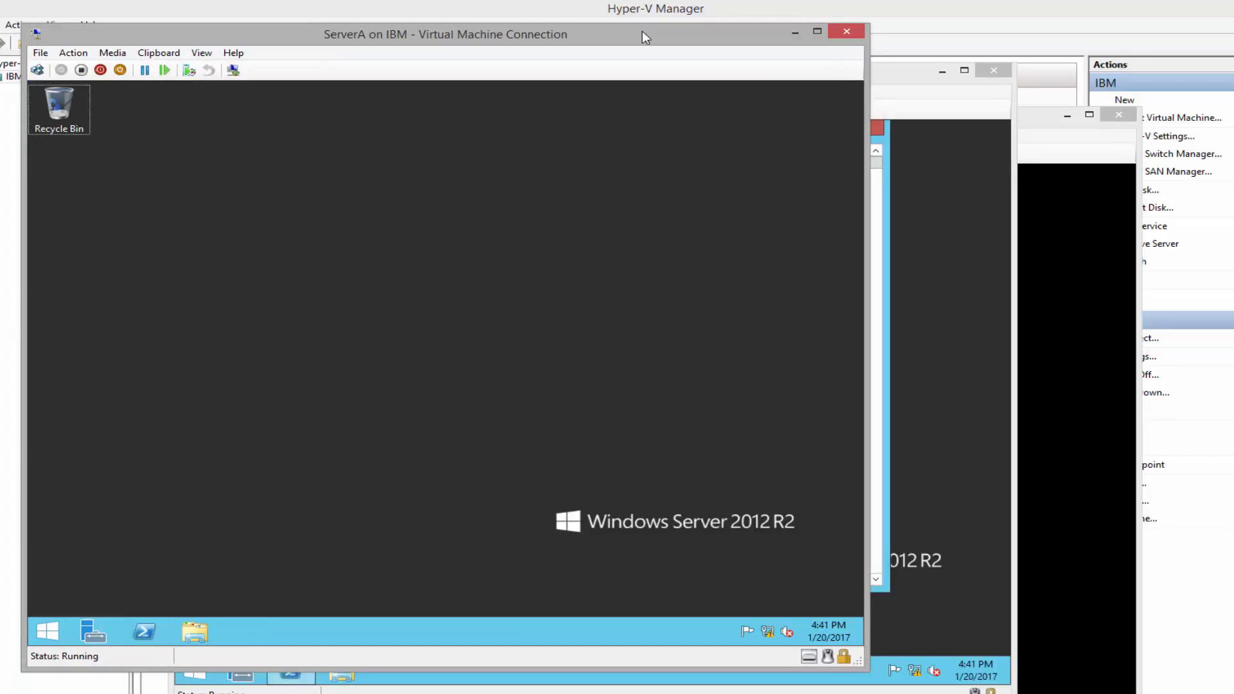
# On ServerB, change membership from workgroup to the domain Adatum.com in System Properties
pyautogui.click(904, 78)
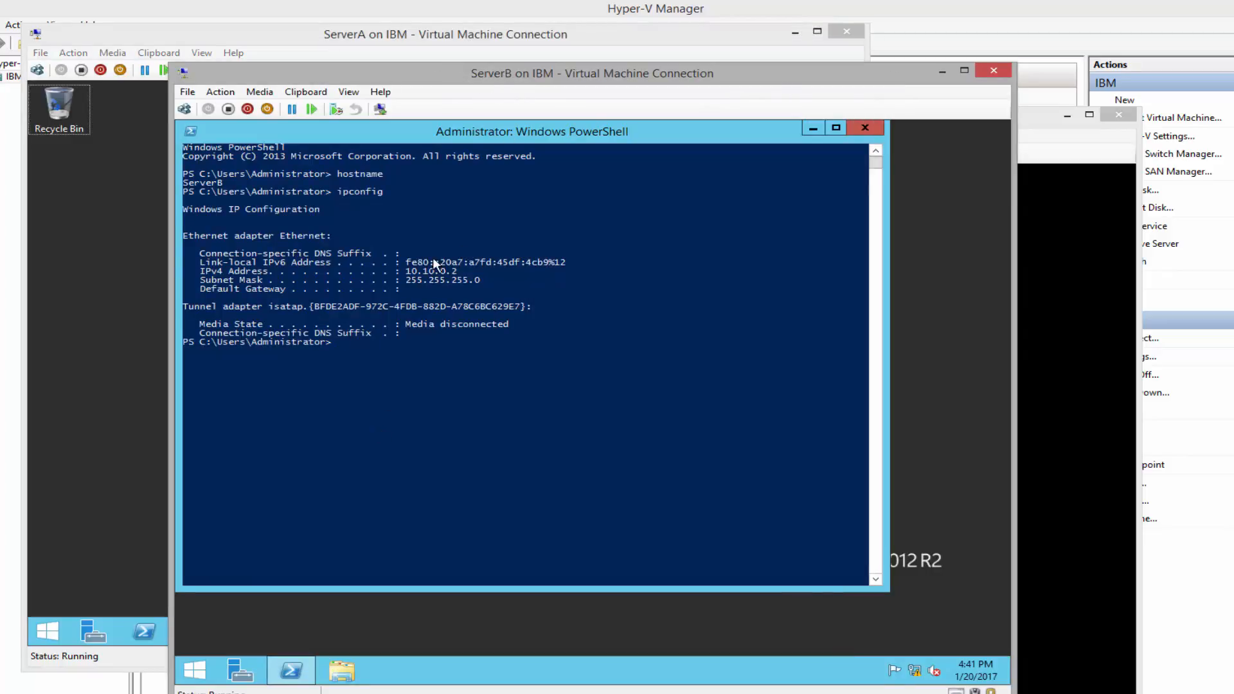
pyautogui.click(239, 672)
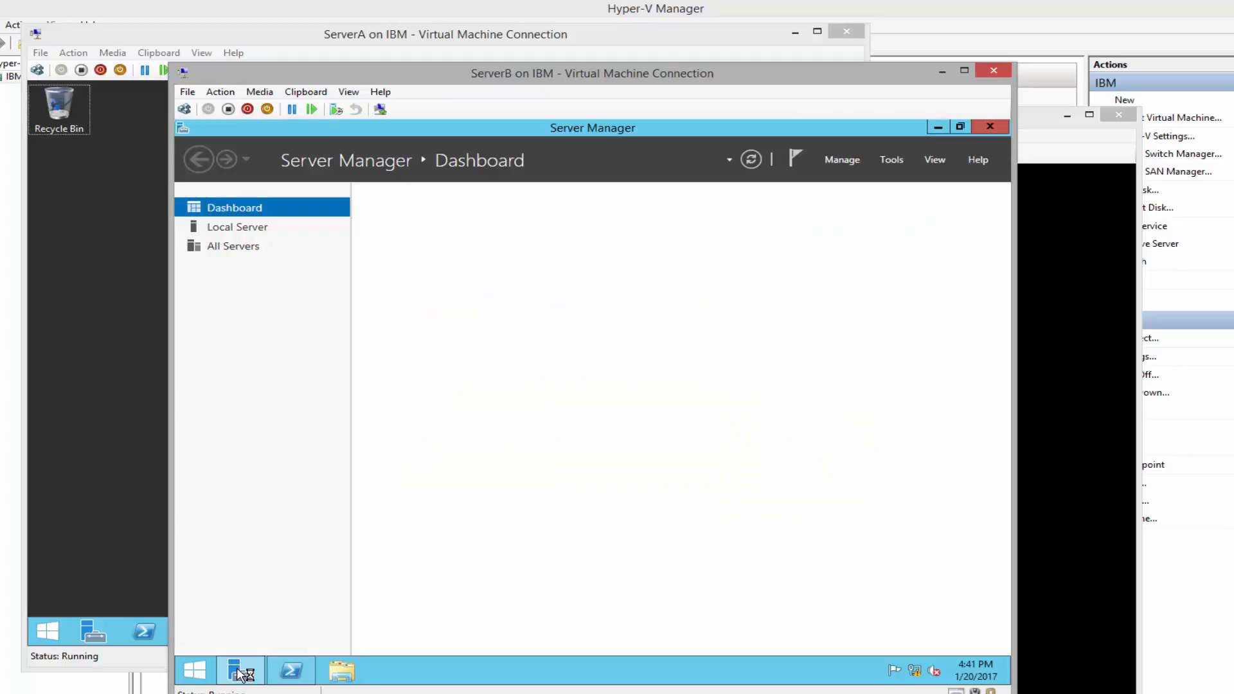
pyautogui.click(216, 233)
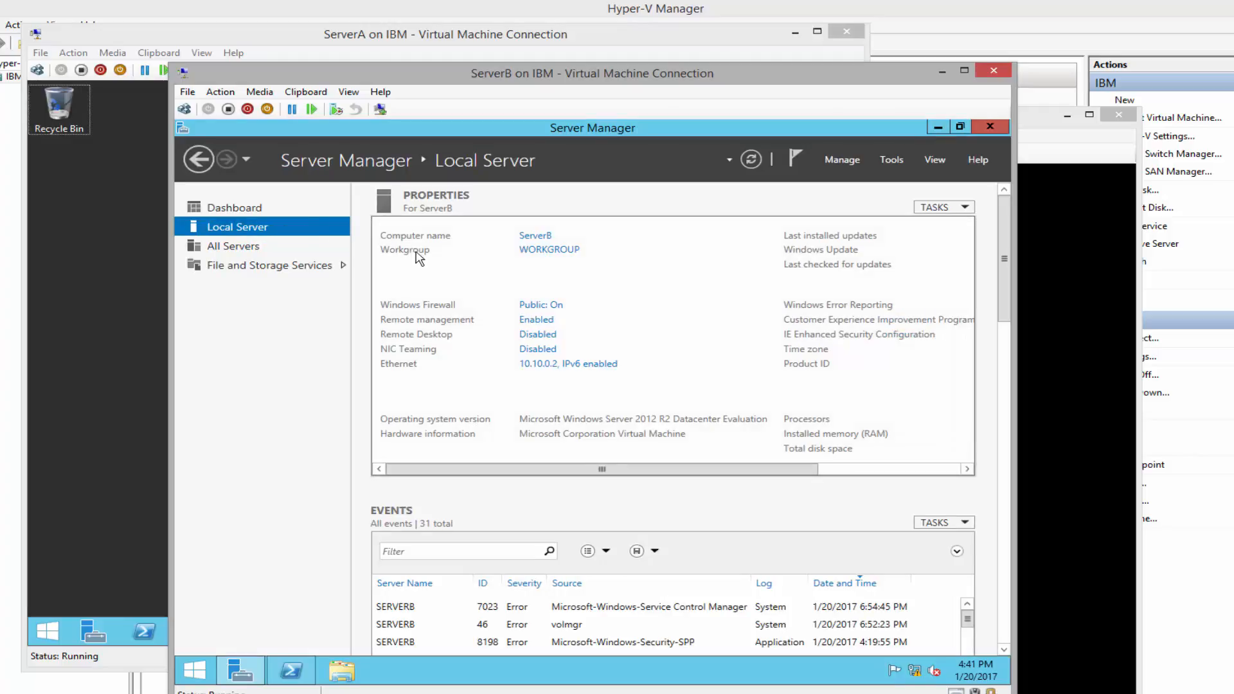
pyautogui.click(549, 252)
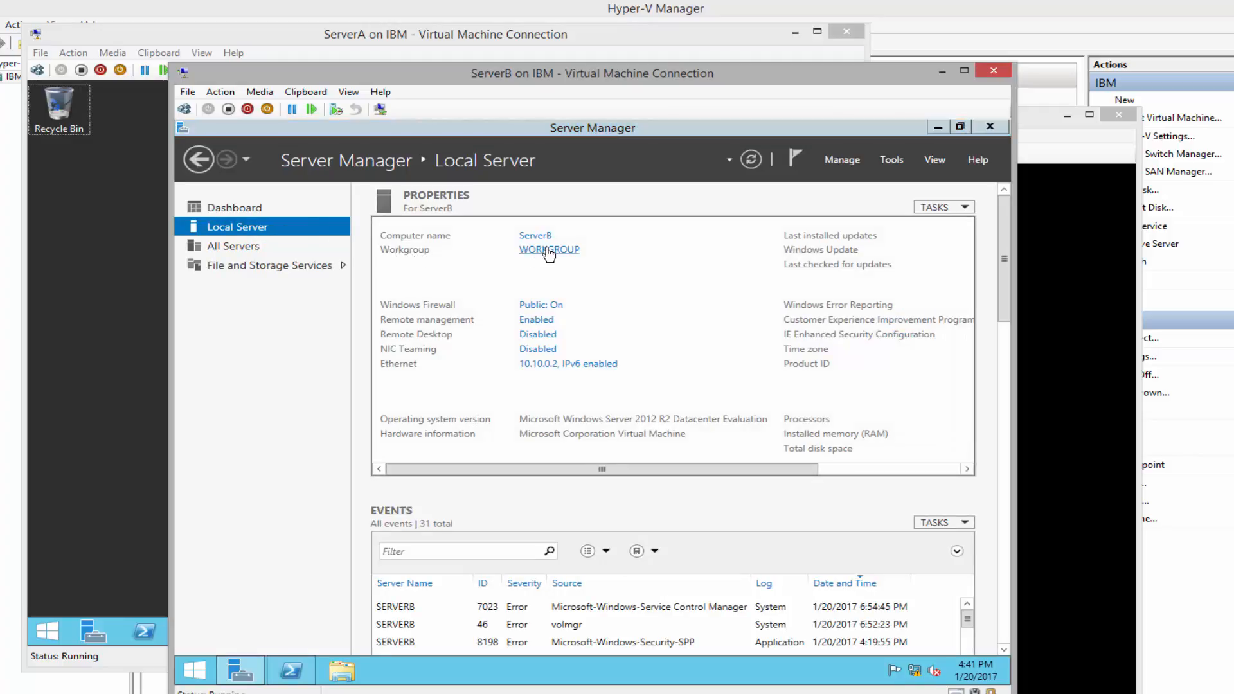
pyautogui.click(581, 414)
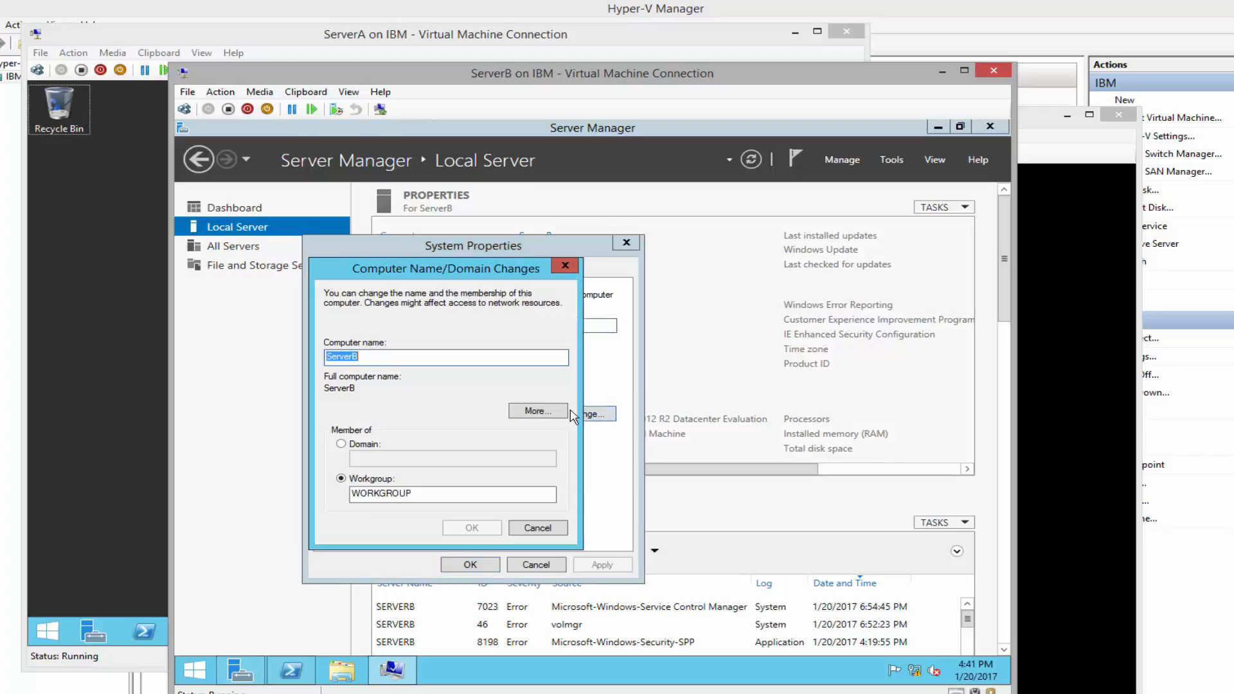
pyautogui.click(341, 445)
pyautogui.click(376, 458)
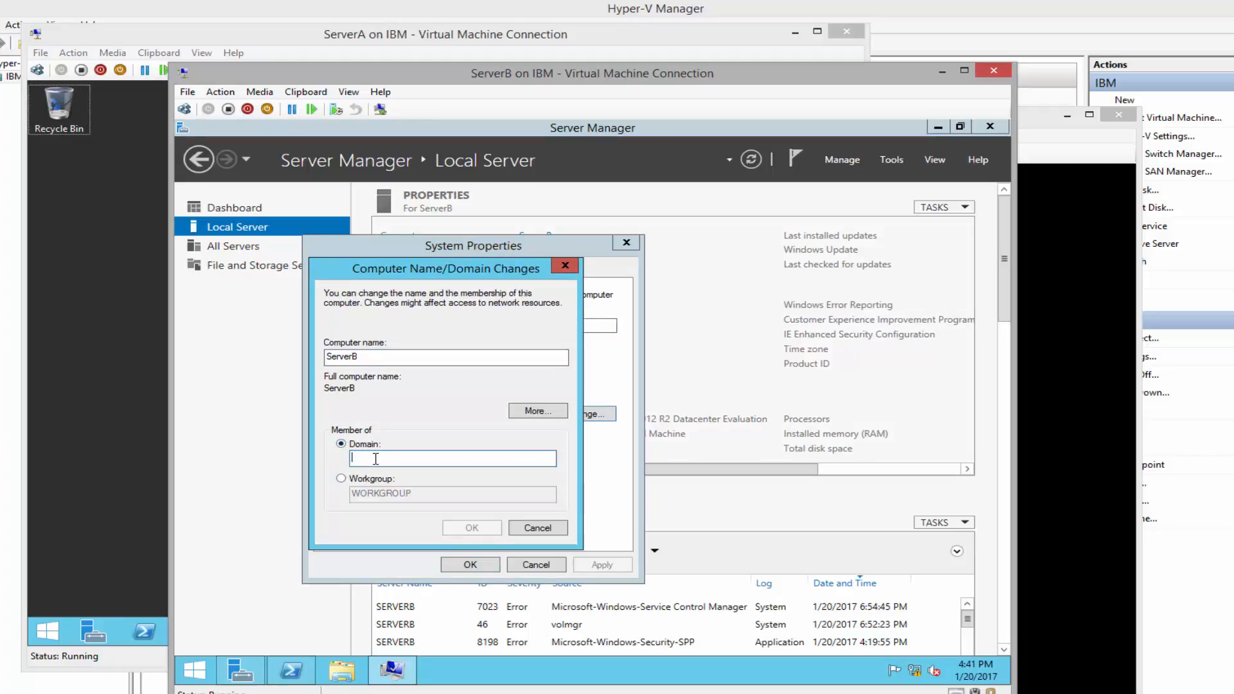
pyautogui.write('Adatum.com')
pyautogui.click(458, 528)
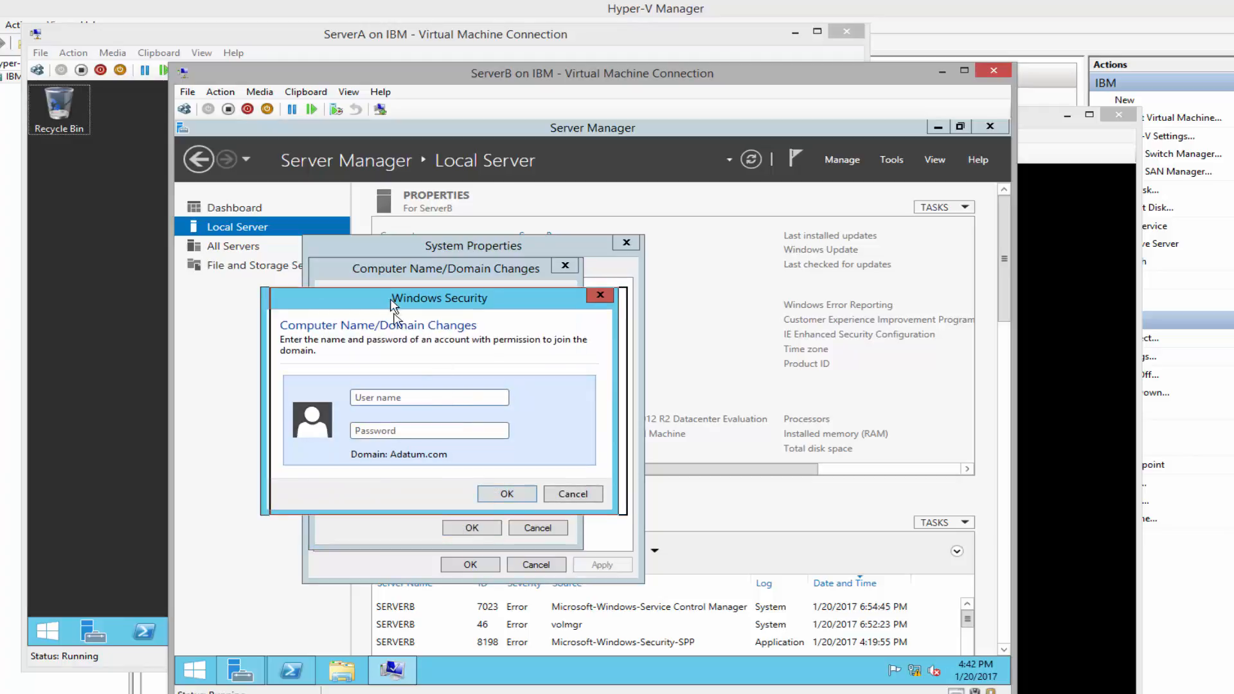
# Authenticate as Administrator, accept the welcome and restart notices, and restart ServerB now
pyautogui.moveTo(396, 303); pyautogui.dragTo(404, 303)
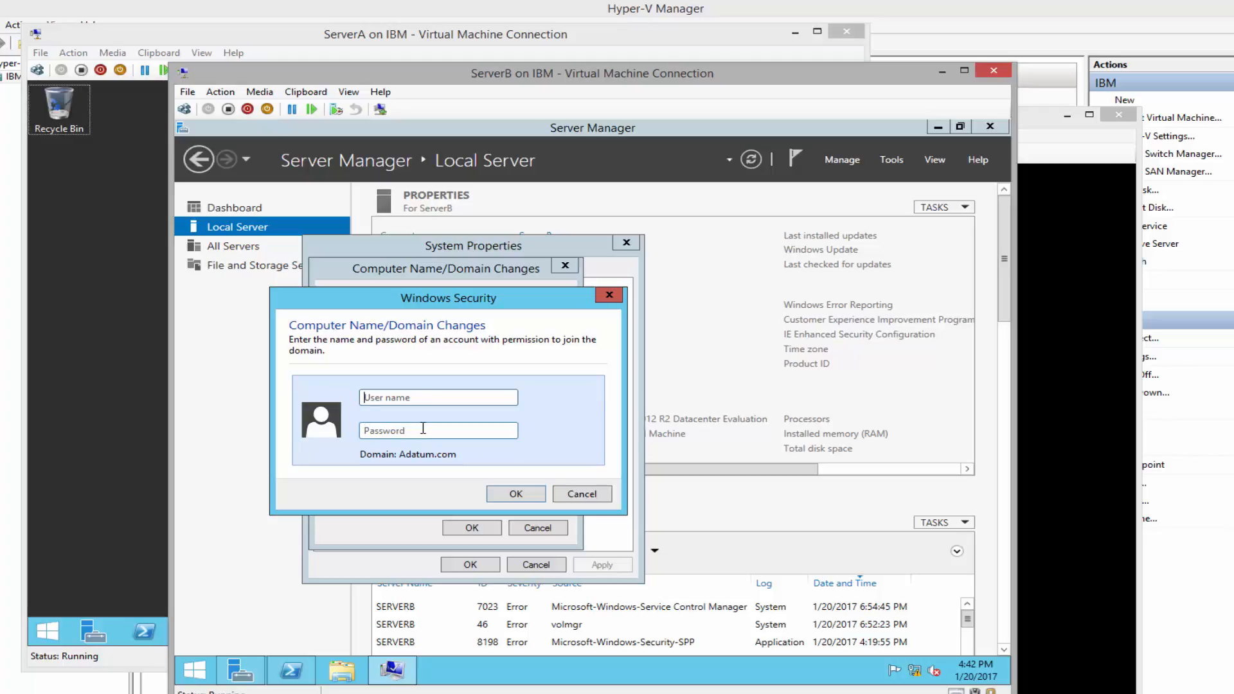
pyautogui.moveTo(375, 299); pyautogui.dragTo(365, 300)
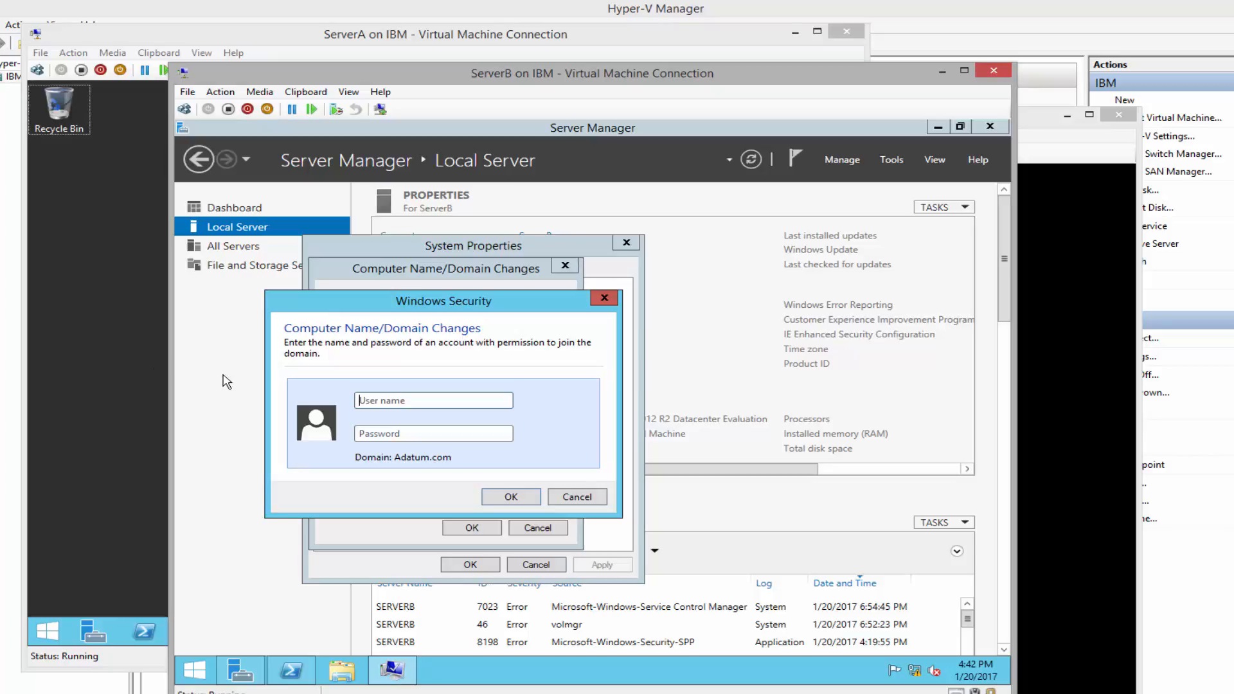
pyautogui.click(428, 400)
pyautogui.write('Administrator')
pyautogui.press('Tab')
pyautogui.write('Pa$$w0rd')
pyautogui.press('Return')
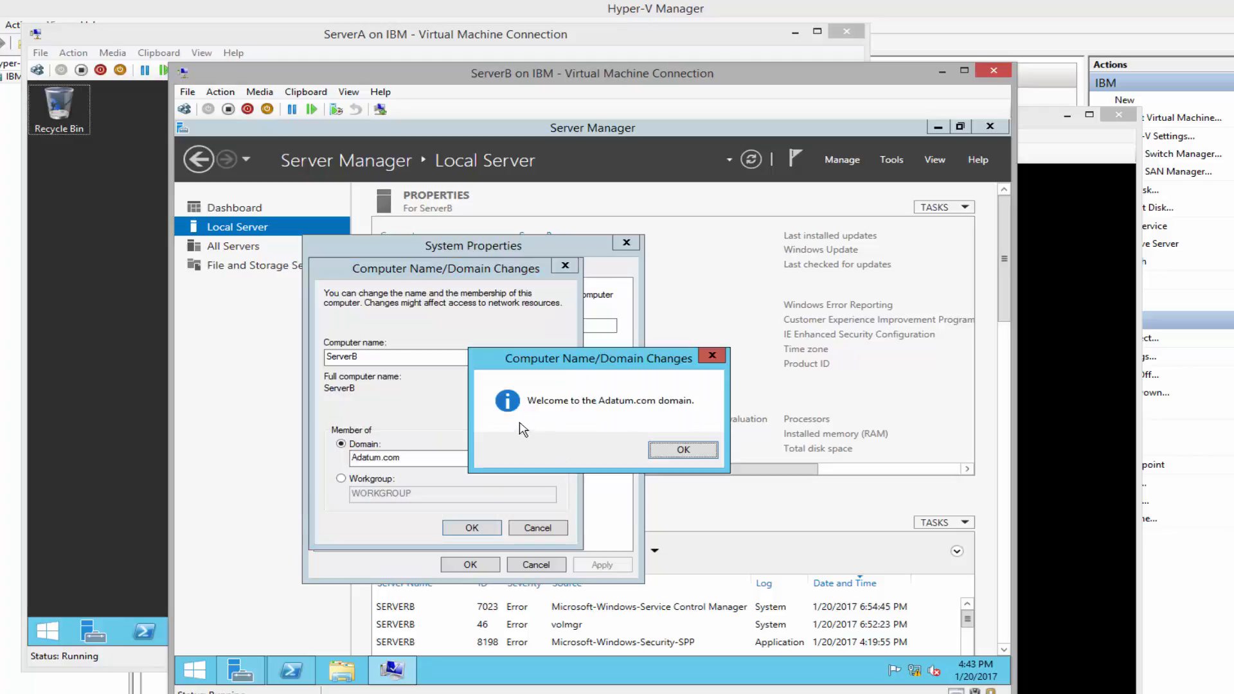
pyautogui.click(678, 451)
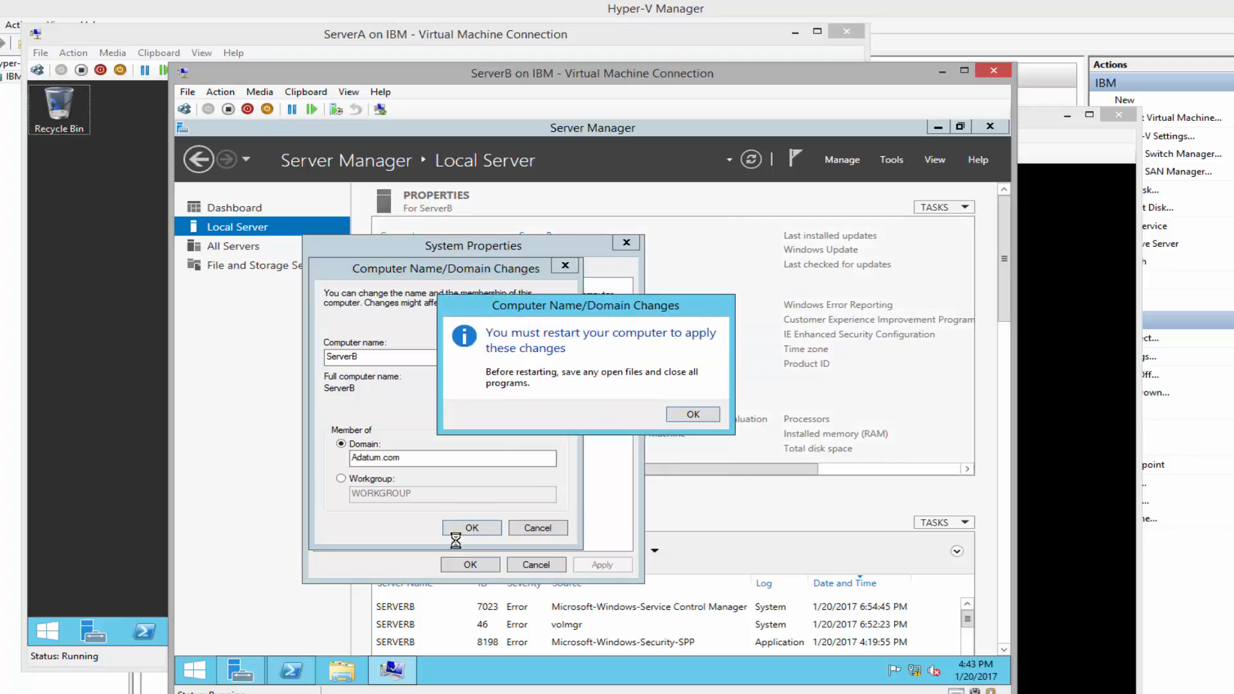
pyautogui.click(686, 419)
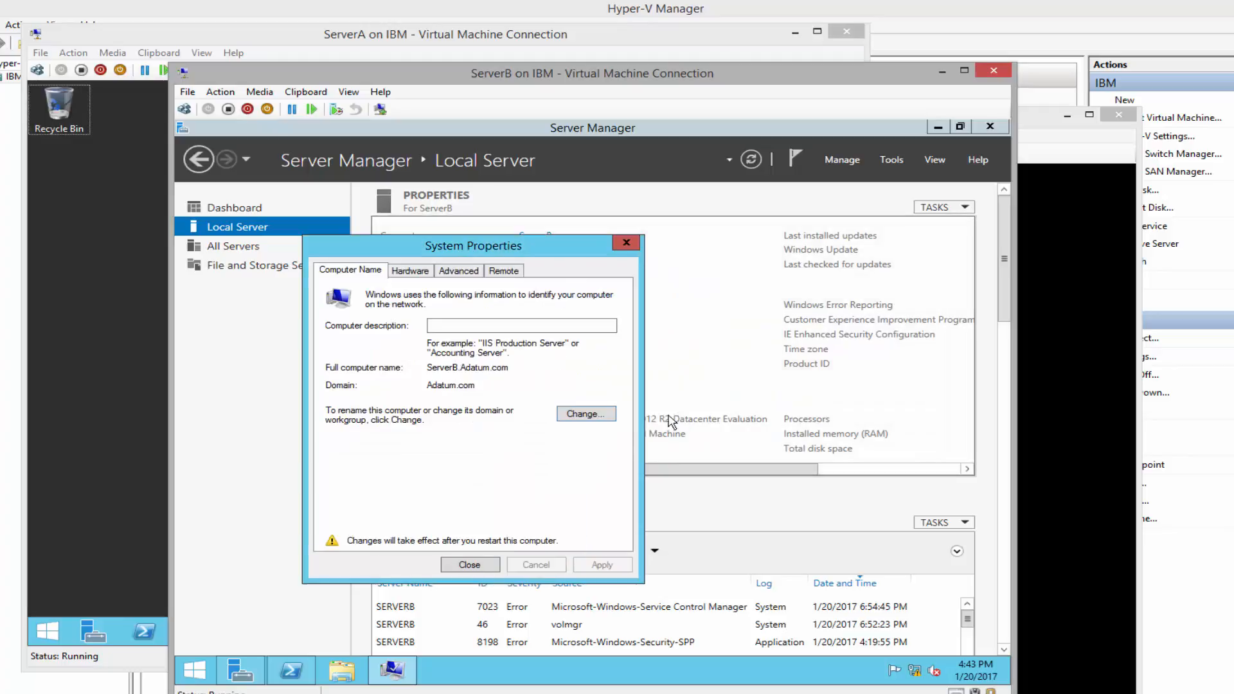
pyautogui.click(469, 567)
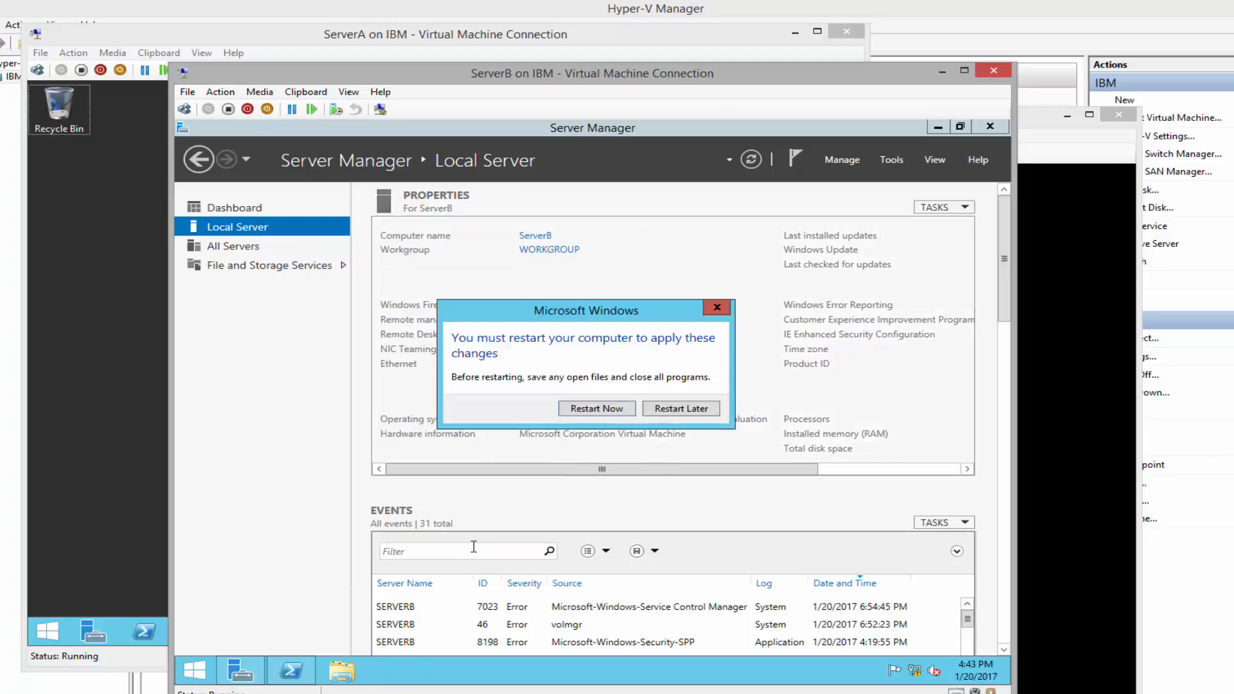
pyautogui.click(597, 413)
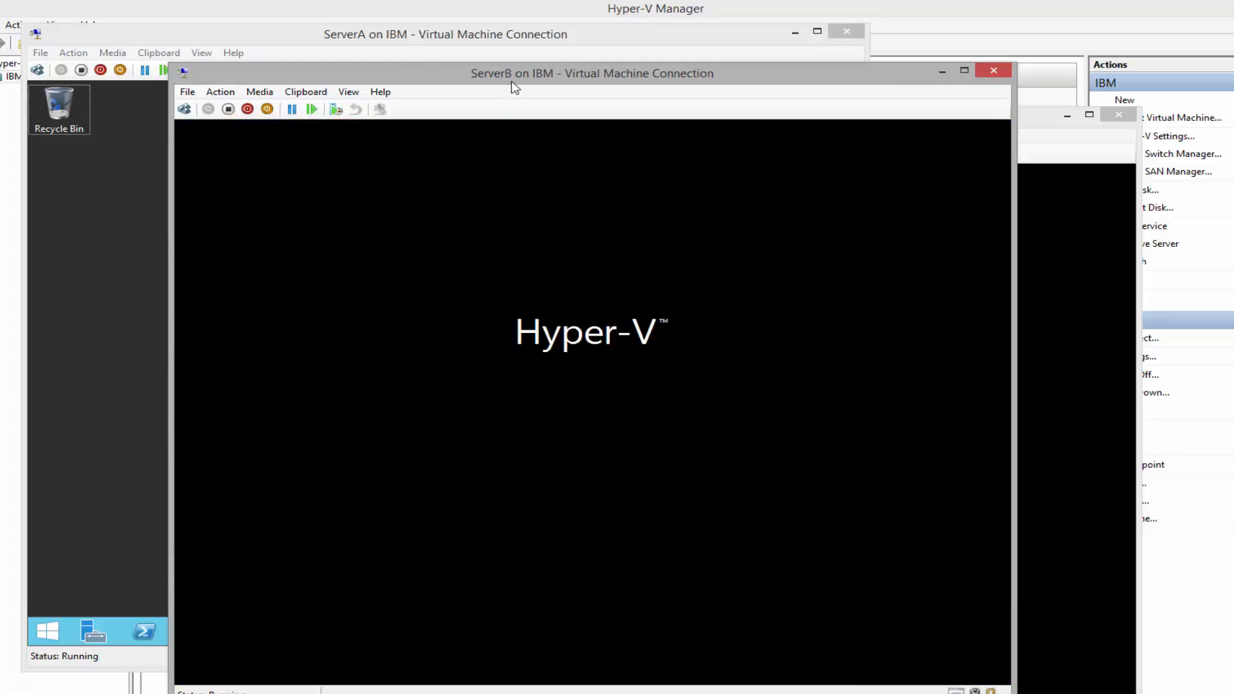
# On ServerA, check Adatum.com's Computers container in Active Directory Users and Computers for SERVERB, then close it
pyautogui.click(718, 36)
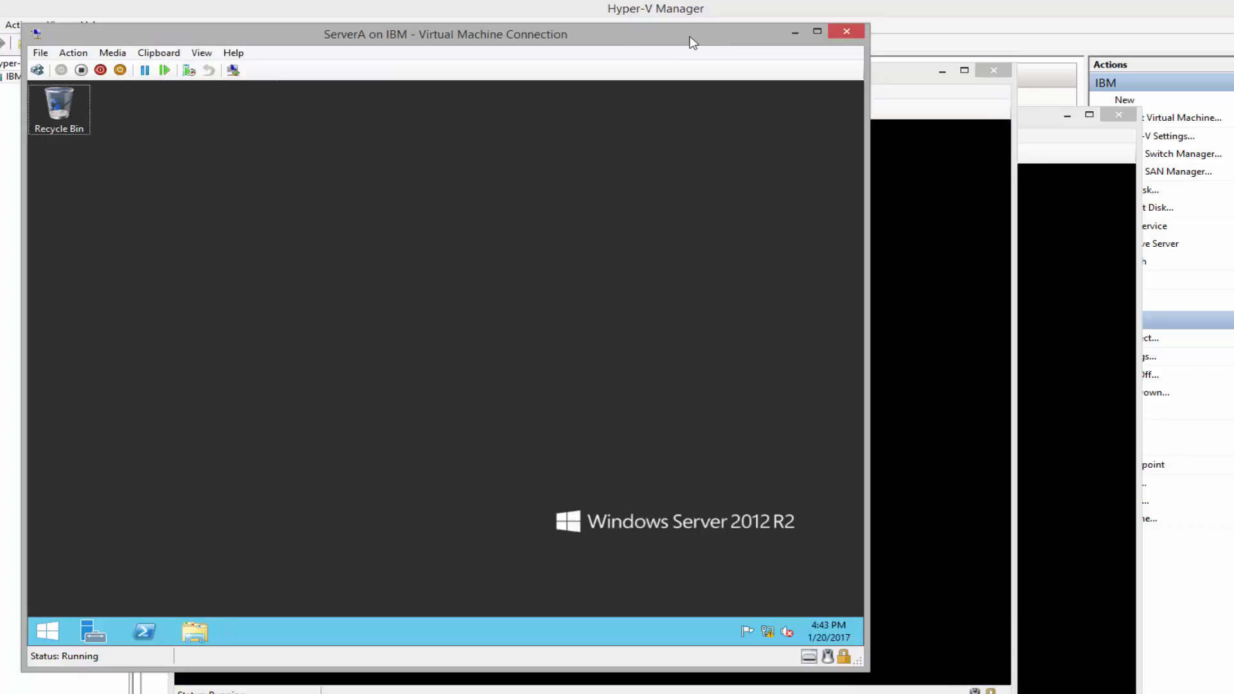
pyautogui.click(90, 633)
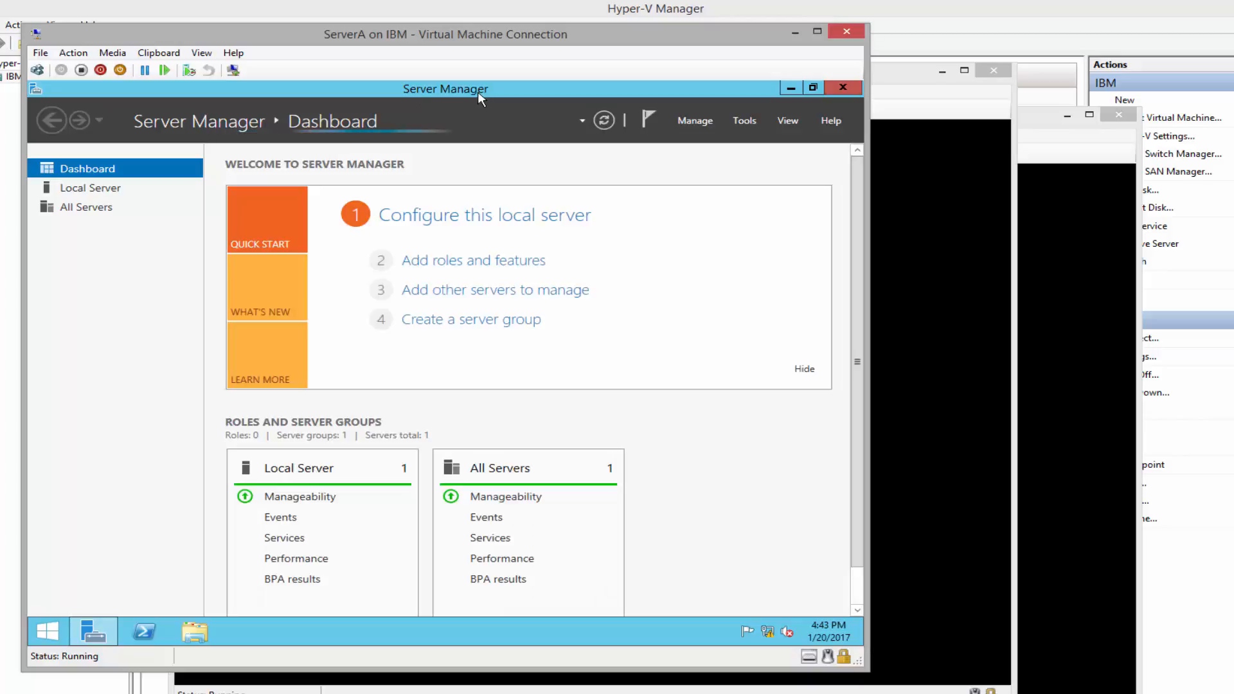
pyautogui.click(745, 122)
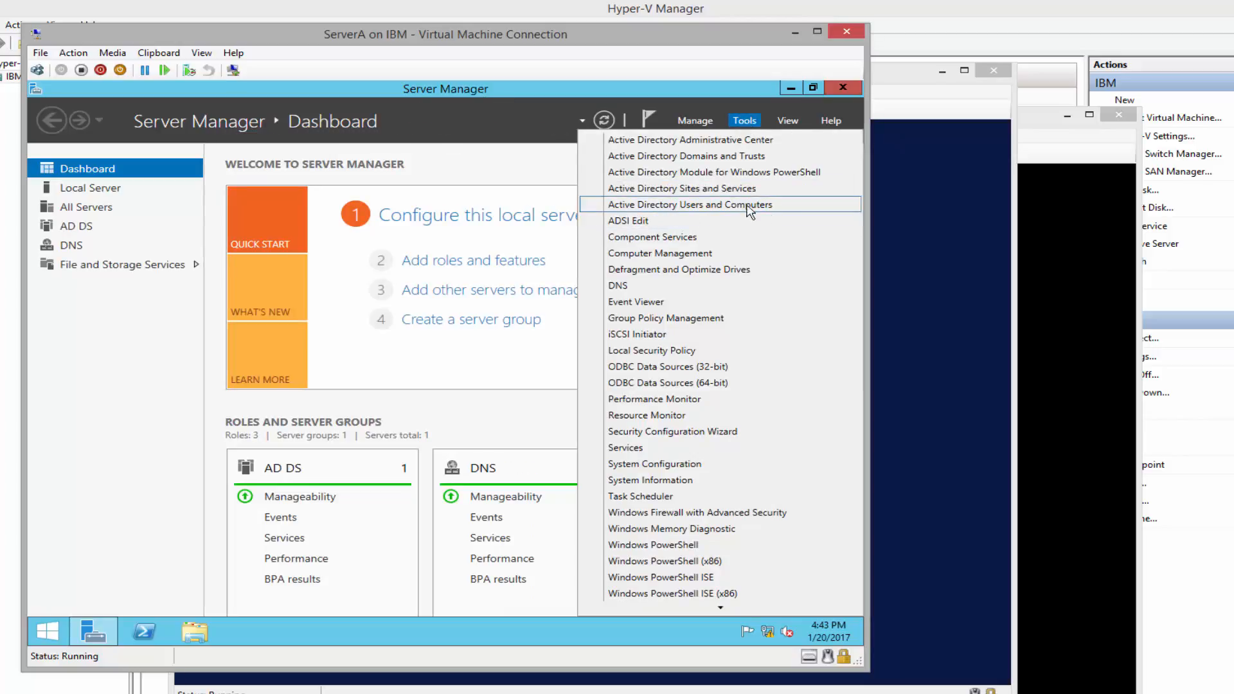
pyautogui.click(771, 204)
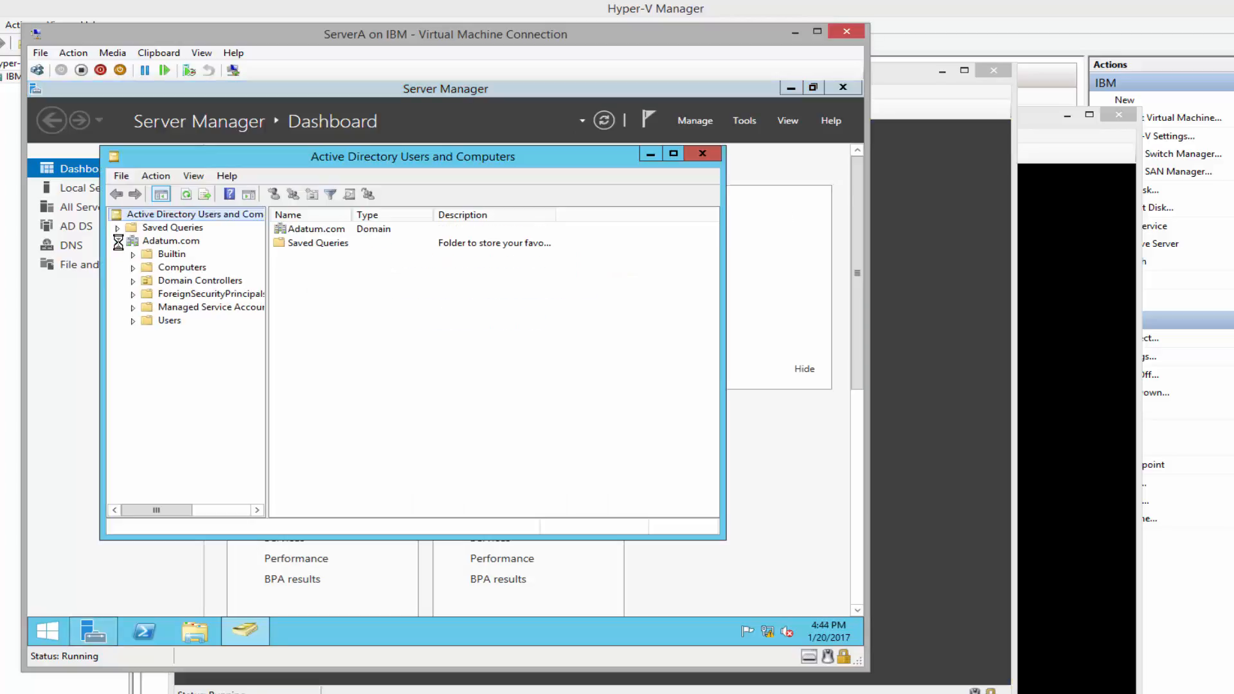
pyautogui.click(195, 270)
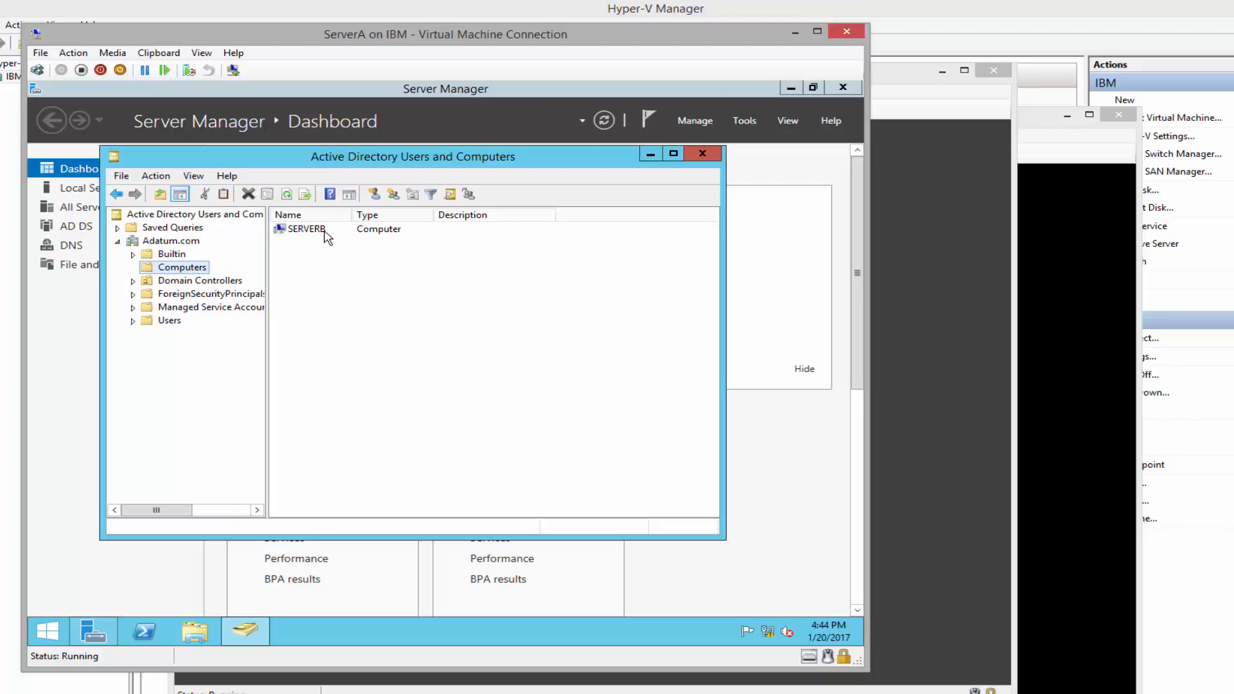
pyautogui.click(710, 153)
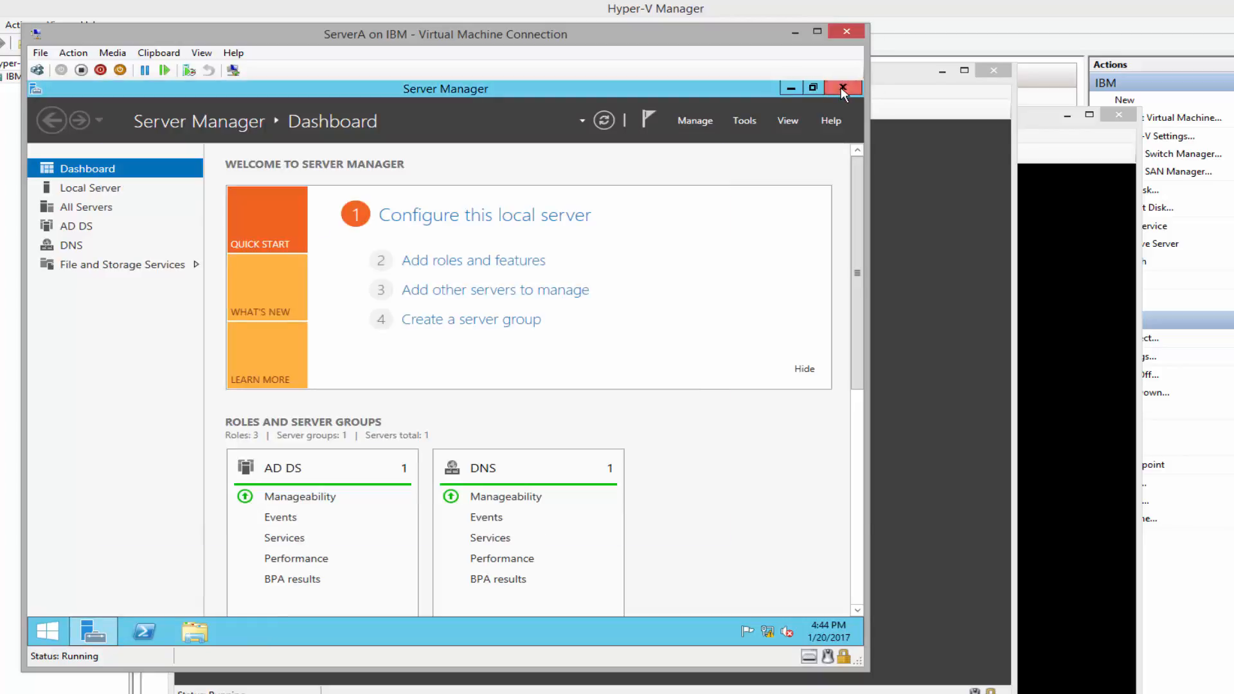
pyautogui.click(842, 88)
pyautogui.click(894, 83)
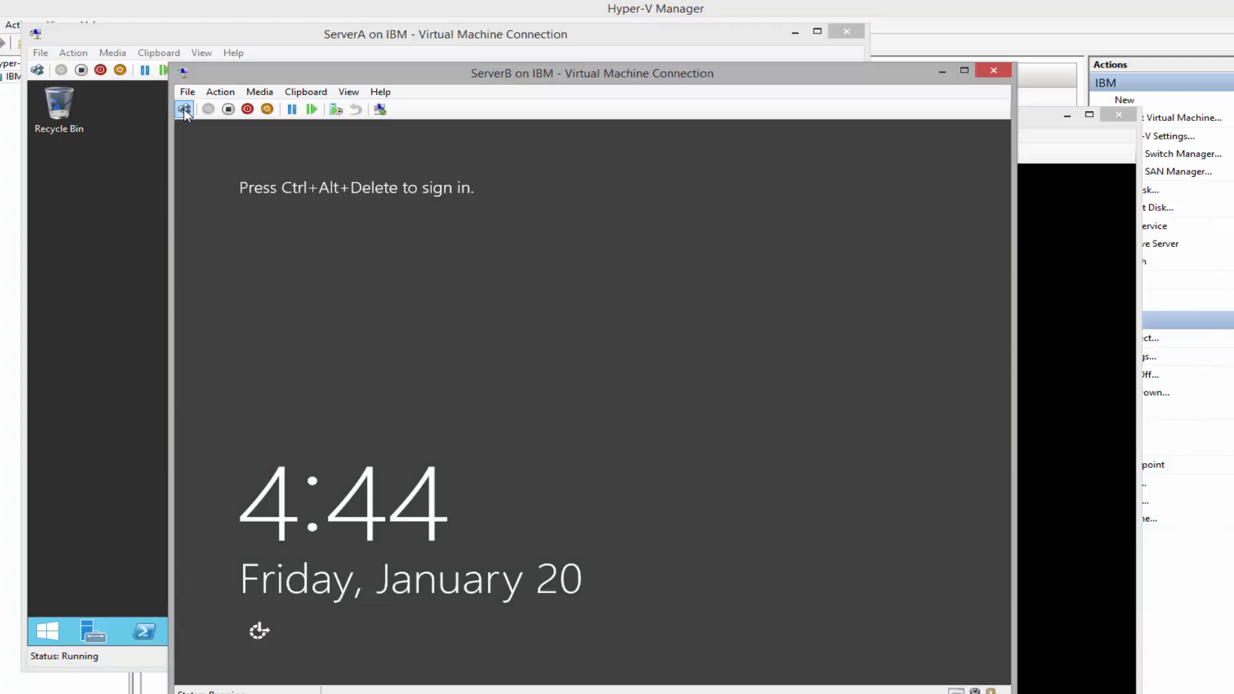
# Wake ServerB's sign-in screen and choose Other user to log in
pyautogui.click(184, 110)
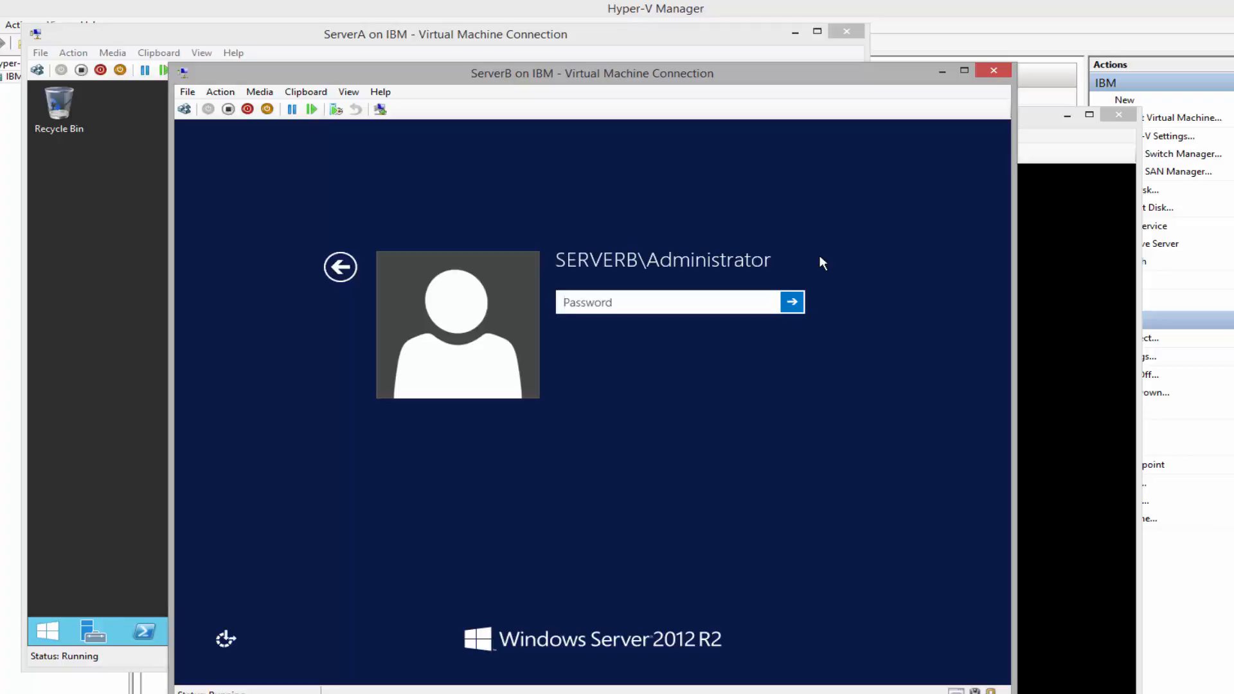
pyautogui.click(340, 267)
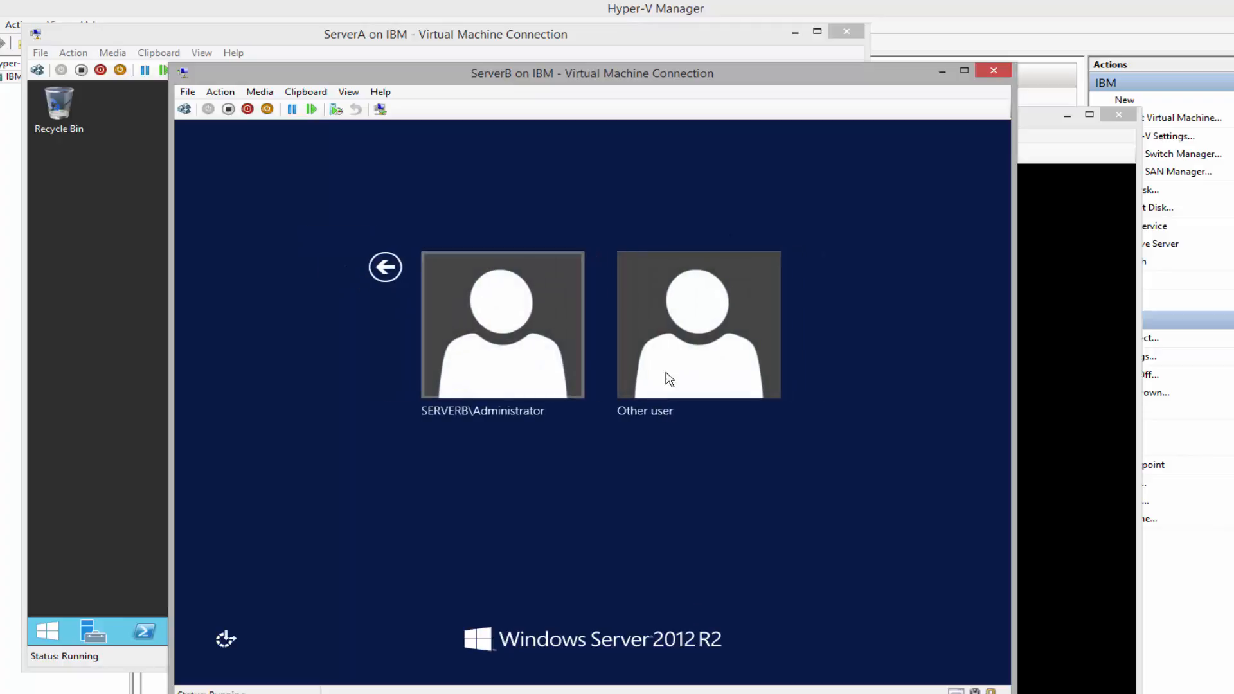
pyautogui.click(703, 336)
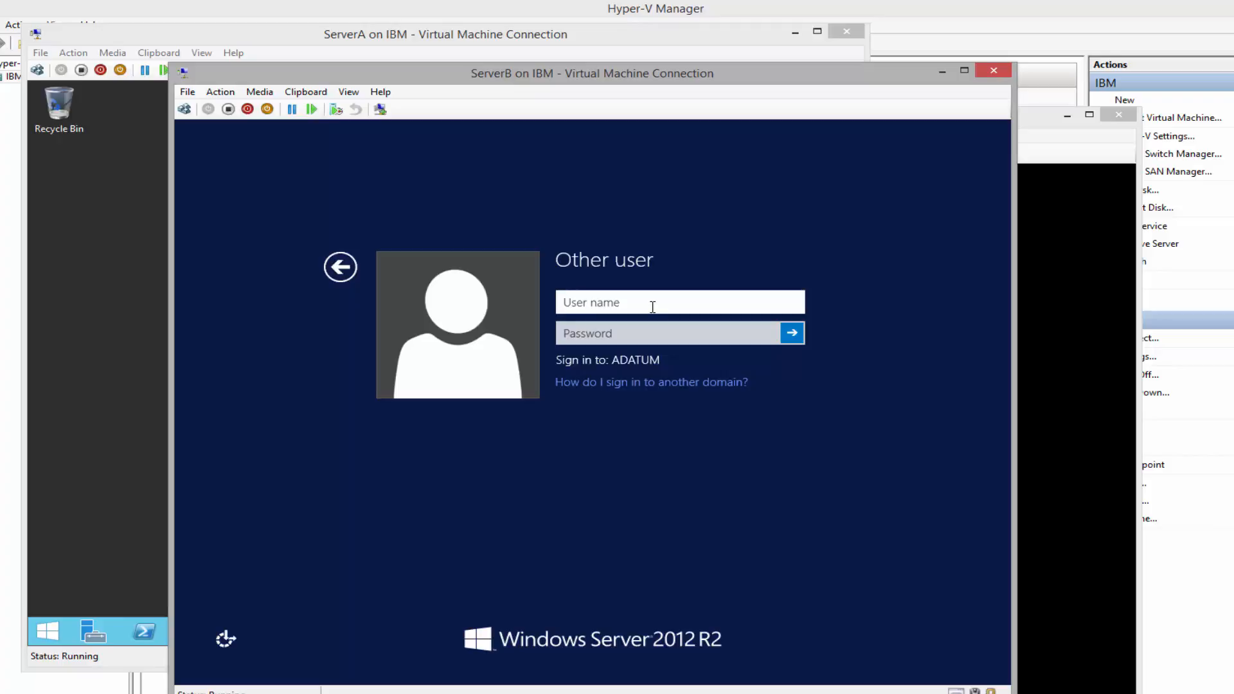
# Enter user name Adatum\Administrator and its password, verify the password, and sign in to ServerB
pyautogui.write('Administrator')
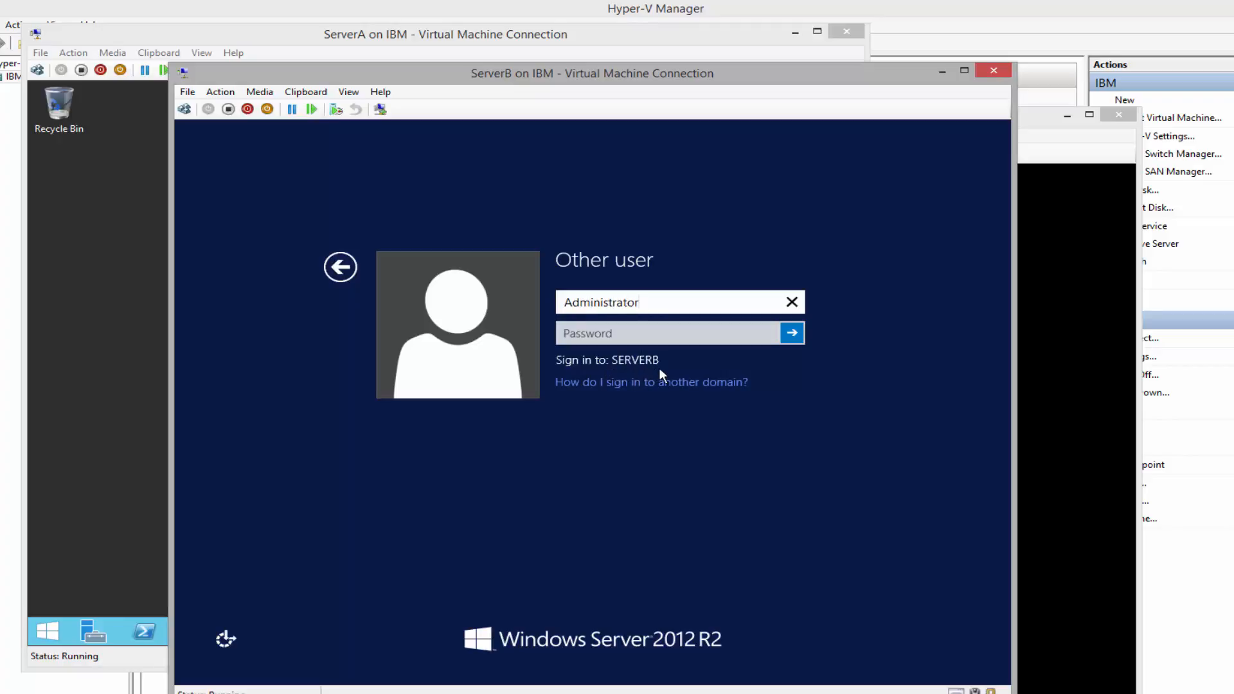
pyautogui.press('Home')
pyautogui.write('Adatup')
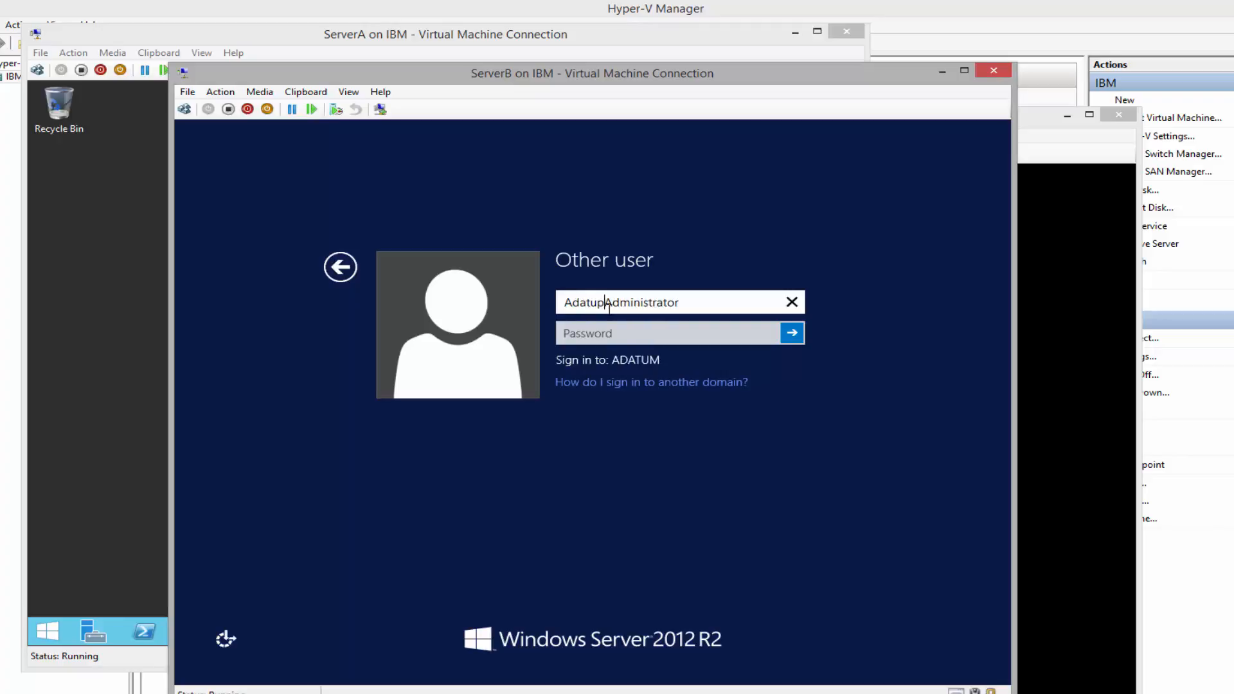
pyautogui.press('BackSpace')
pyautogui.write('m\\')
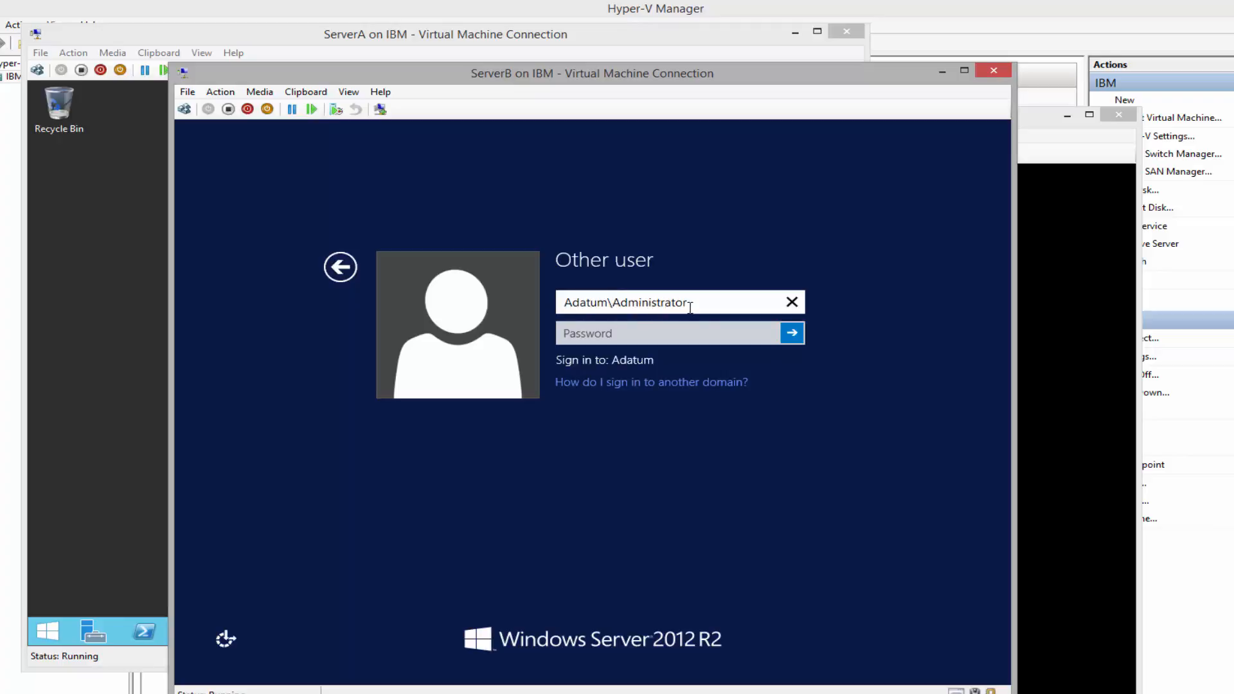
pyautogui.click(662, 333)
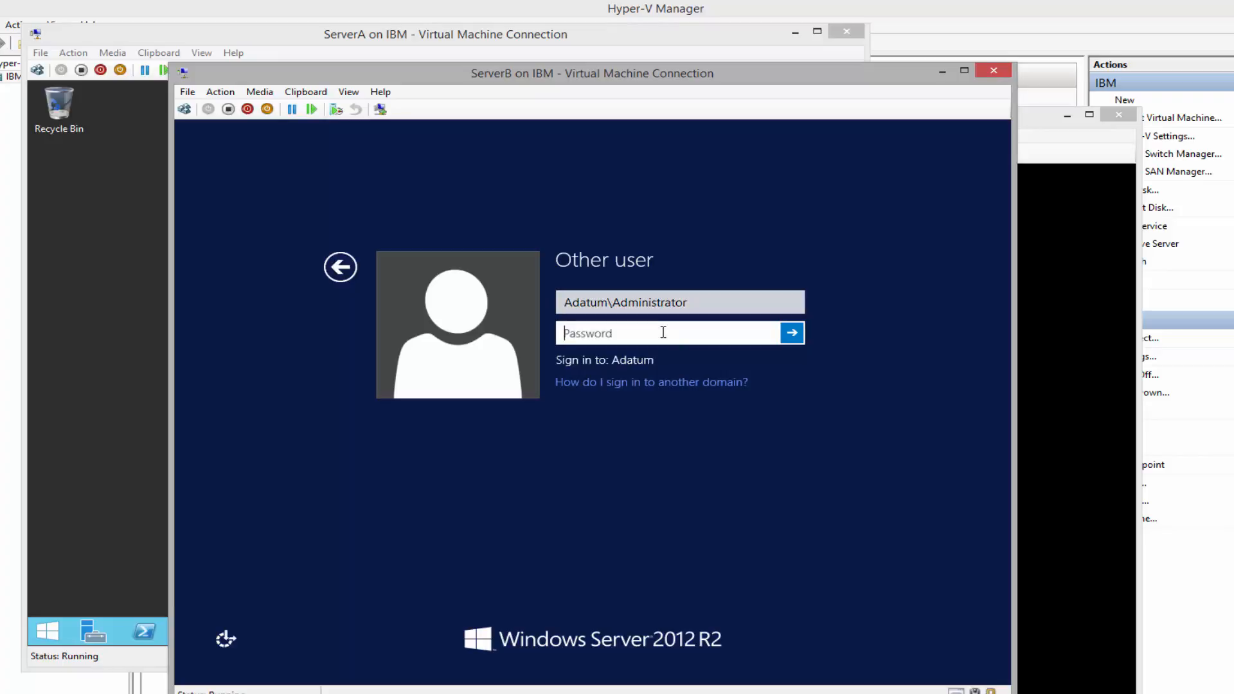
pyautogui.write('**')
pyautogui.click(600, 307)
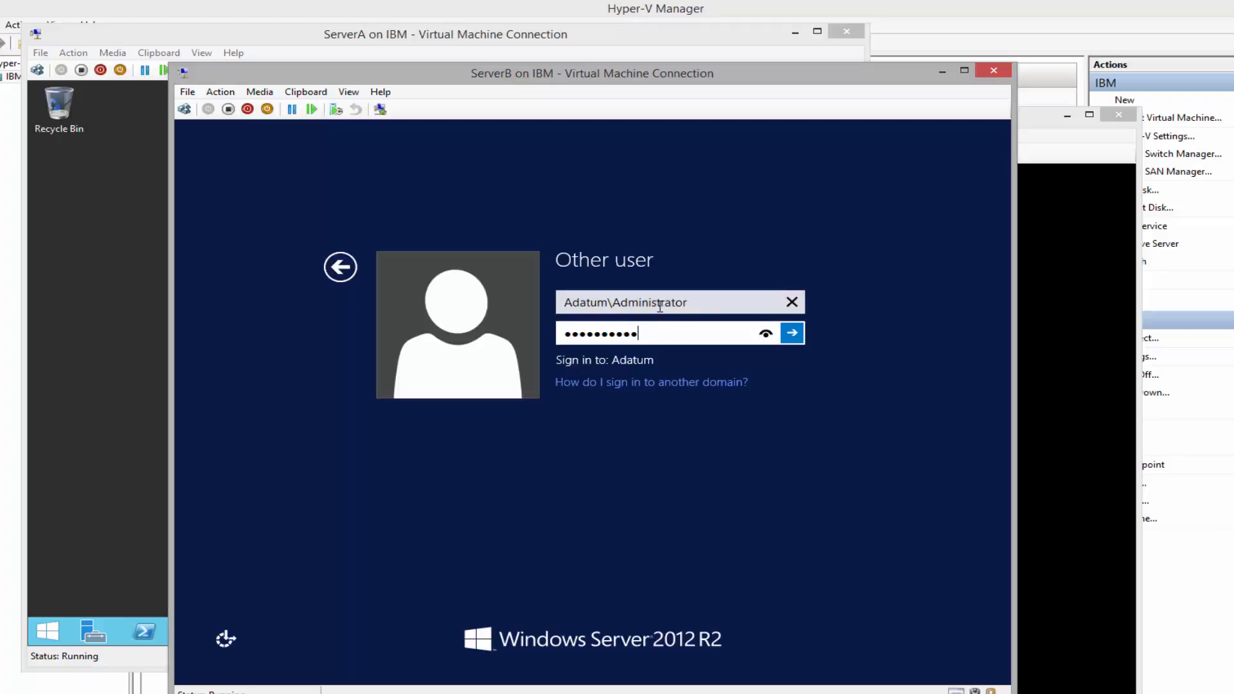
pyautogui.click(760, 334)
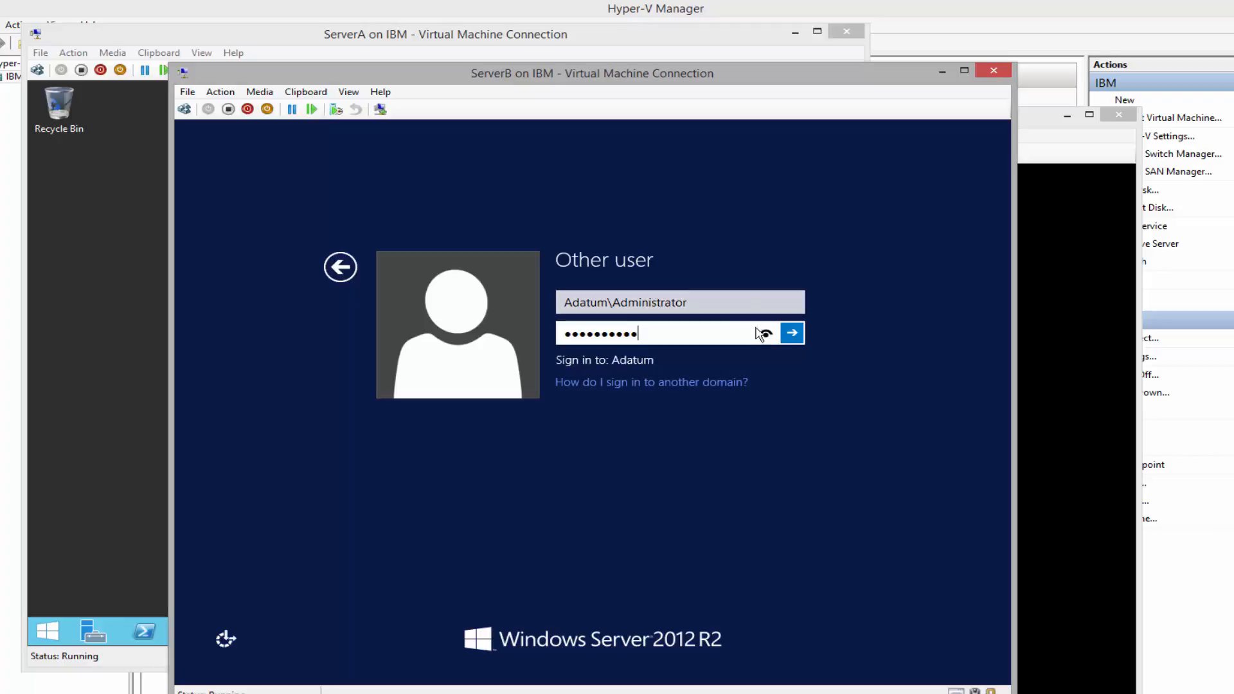
pyautogui.click(764, 335)
pyautogui.click(792, 333)
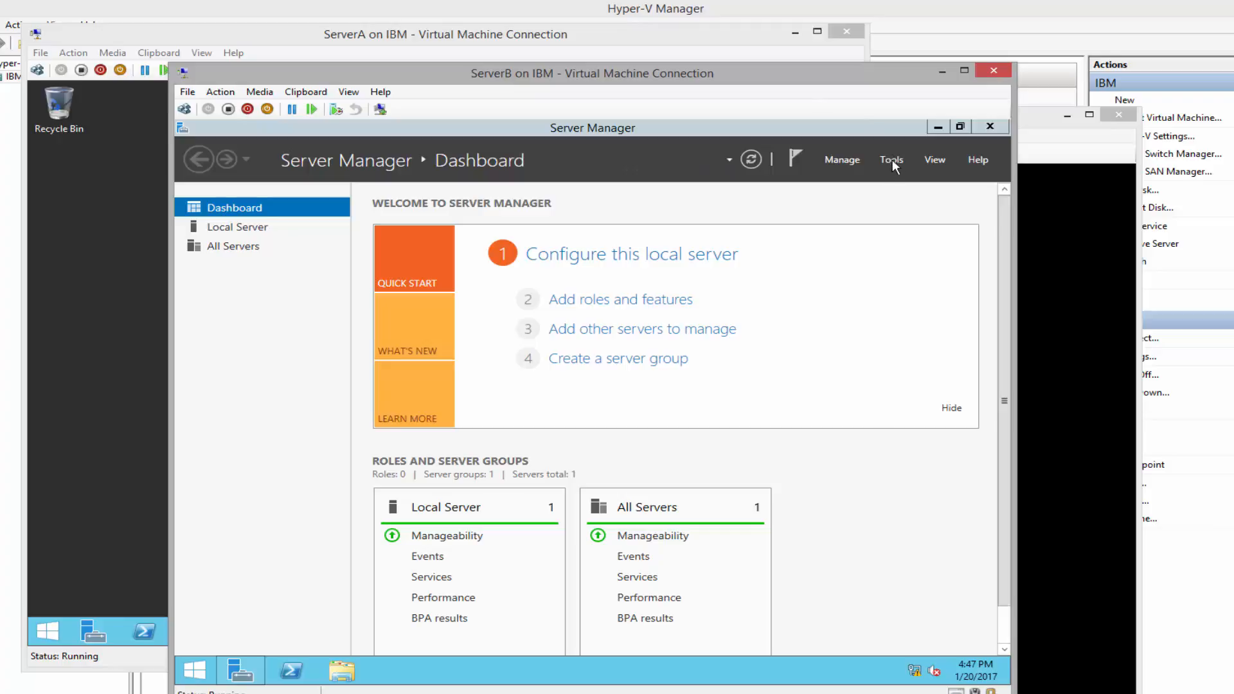
# Stop Server Manager starting at logon on ServerB, close it, and open an administrator PowerShell
pyautogui.click(835, 160)
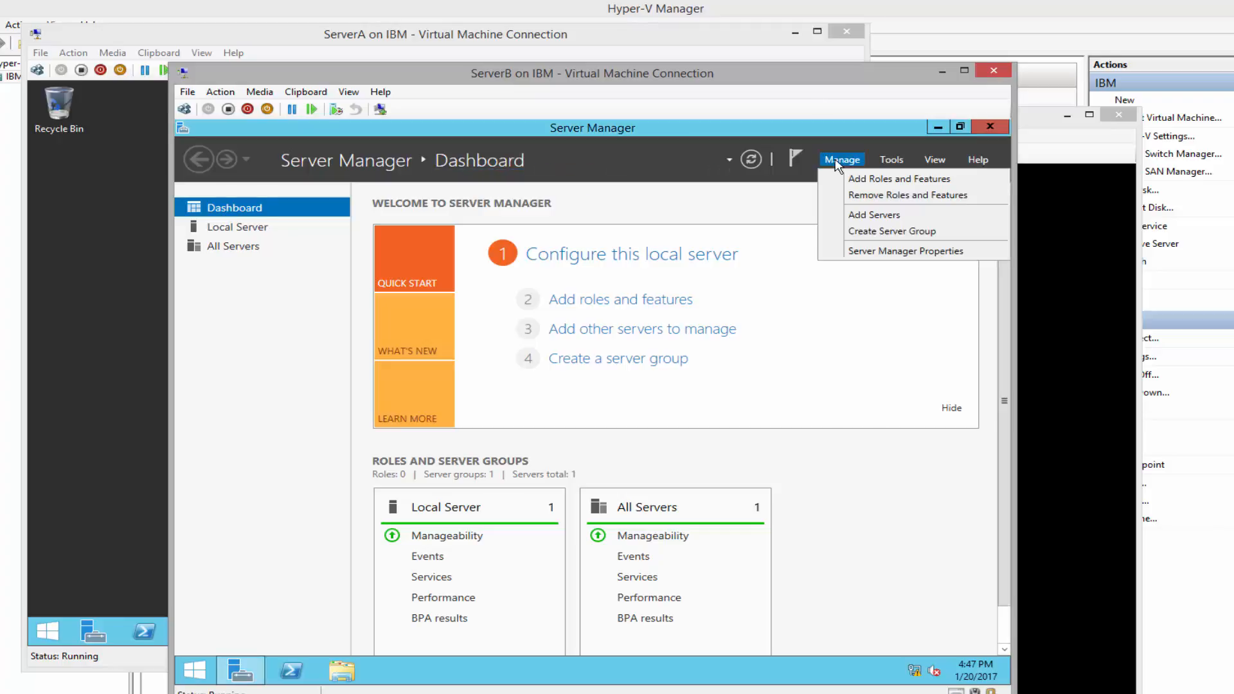
pyautogui.click(880, 251)
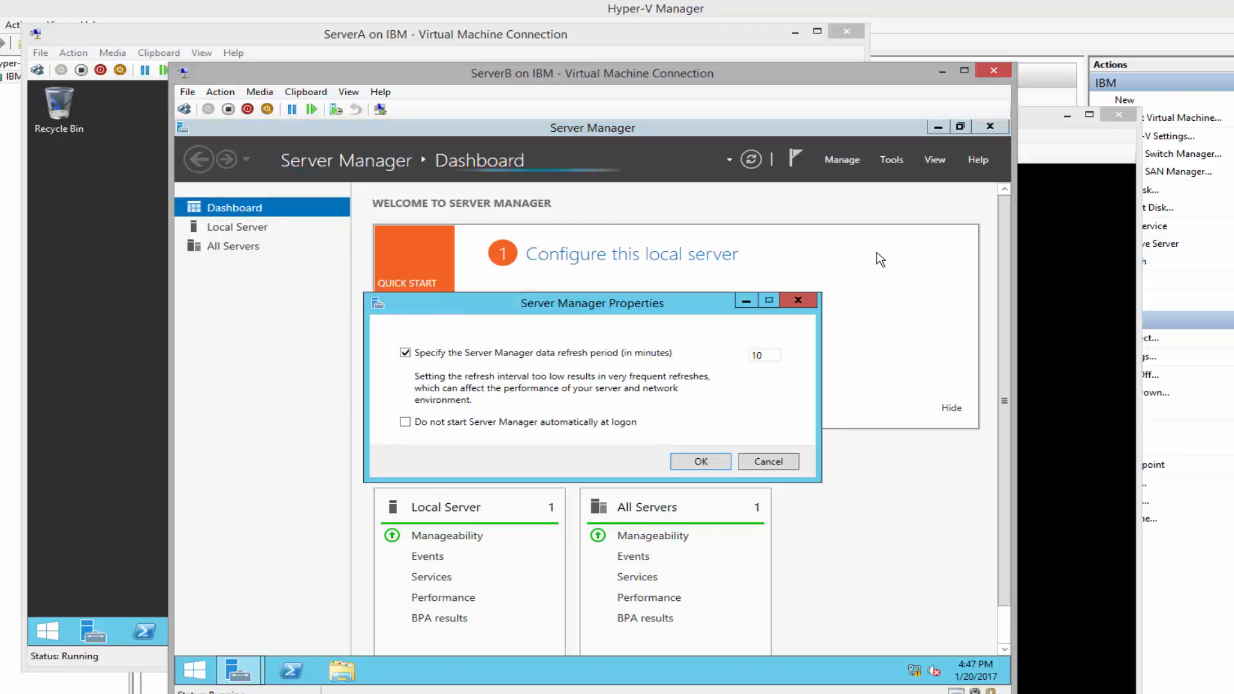
pyautogui.click(421, 423)
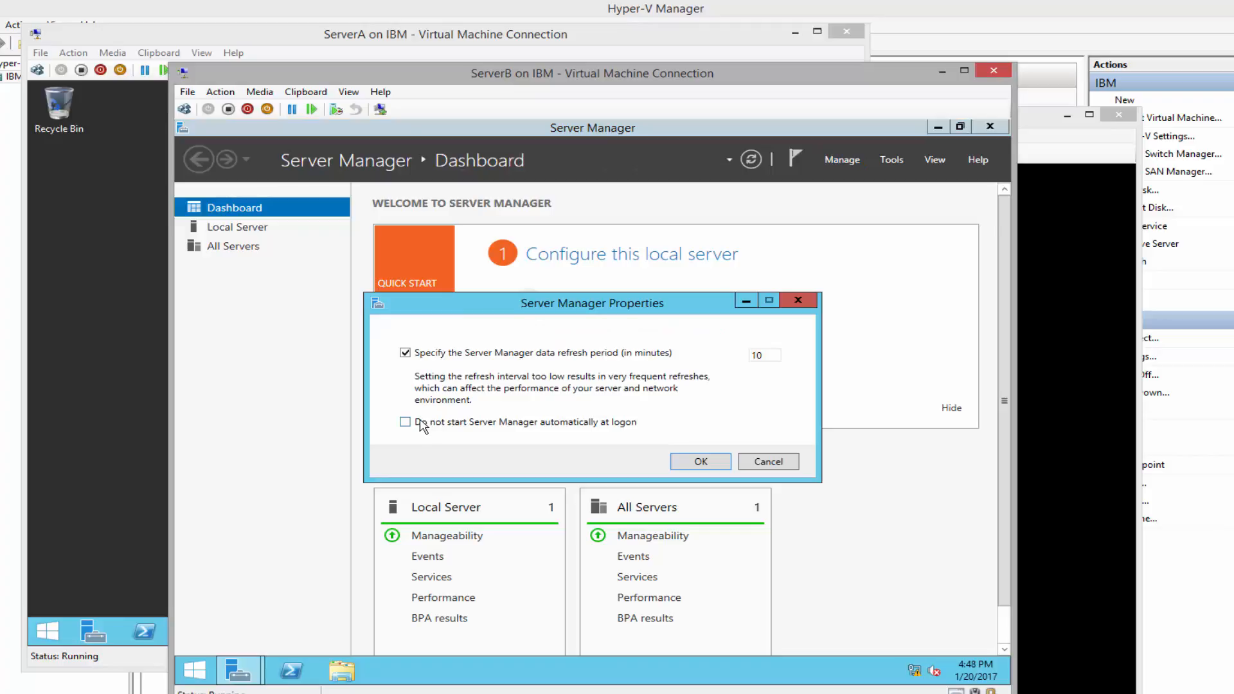
pyautogui.click(710, 463)
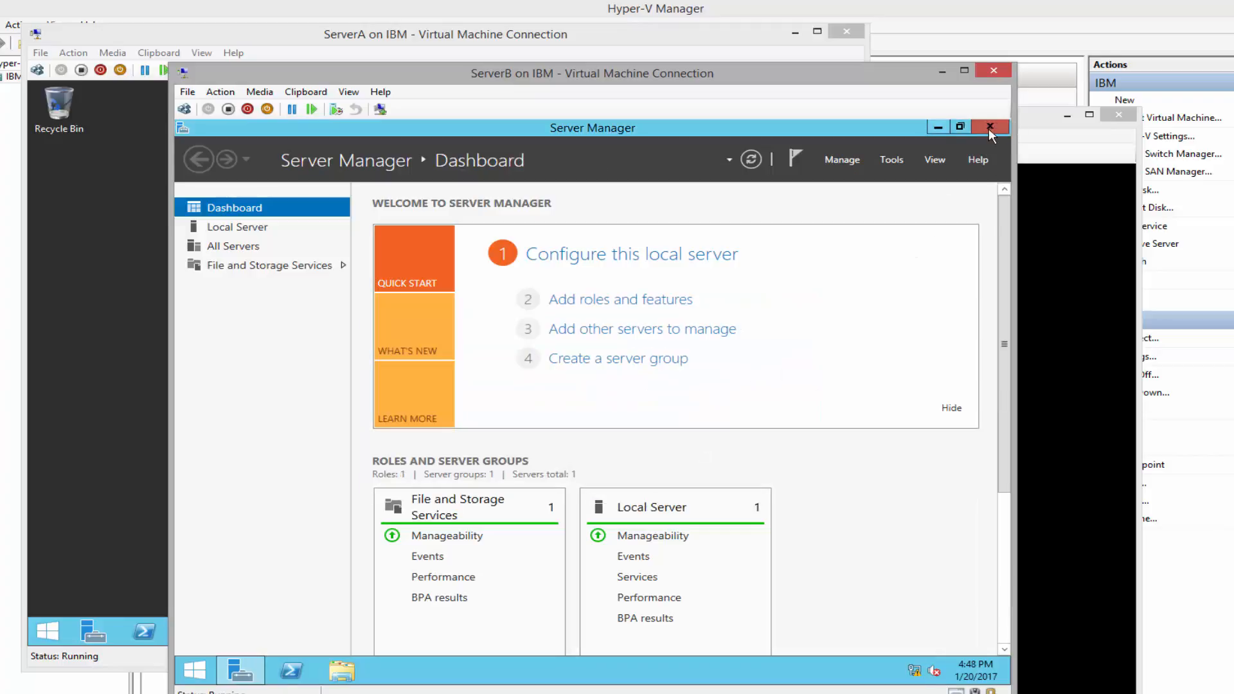
pyautogui.click(988, 129)
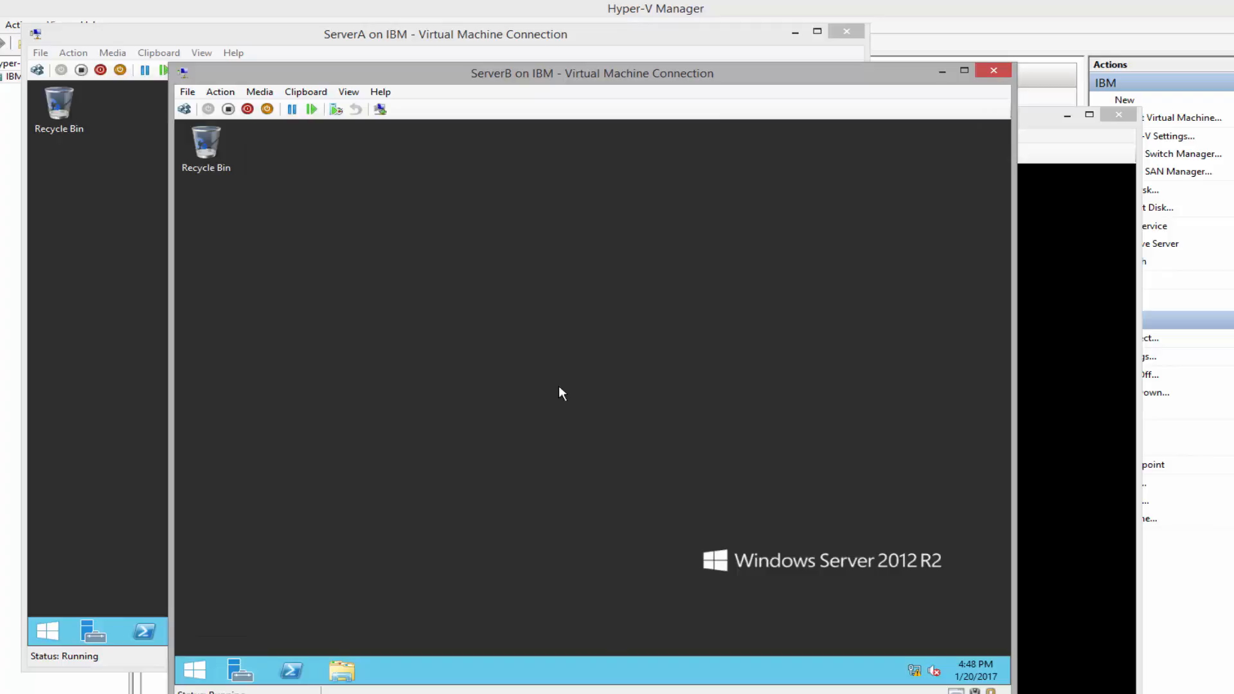
pyautogui.click(291, 670)
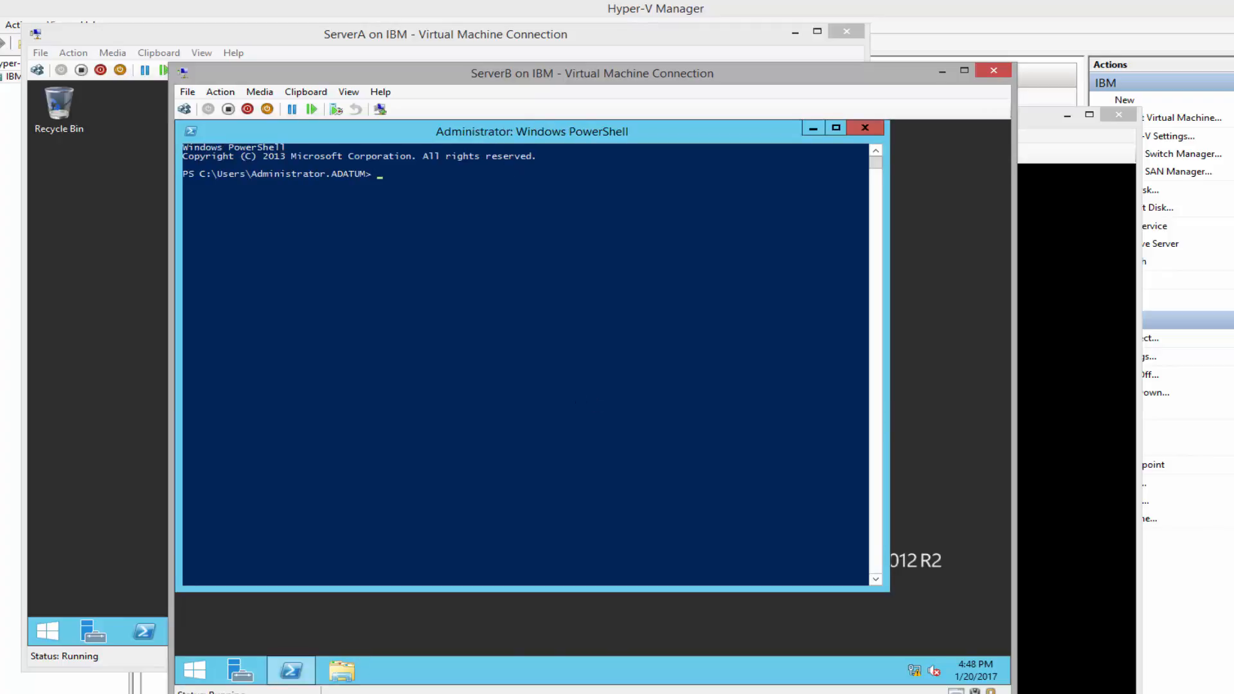
# Run whoami in ServerB's PowerShell to confirm adatum\administrator, then switch to ServerC's window
pyautogui.moveTo(455, 131); pyautogui.dragTo(529, 166)
pyautogui.click(545, 265)
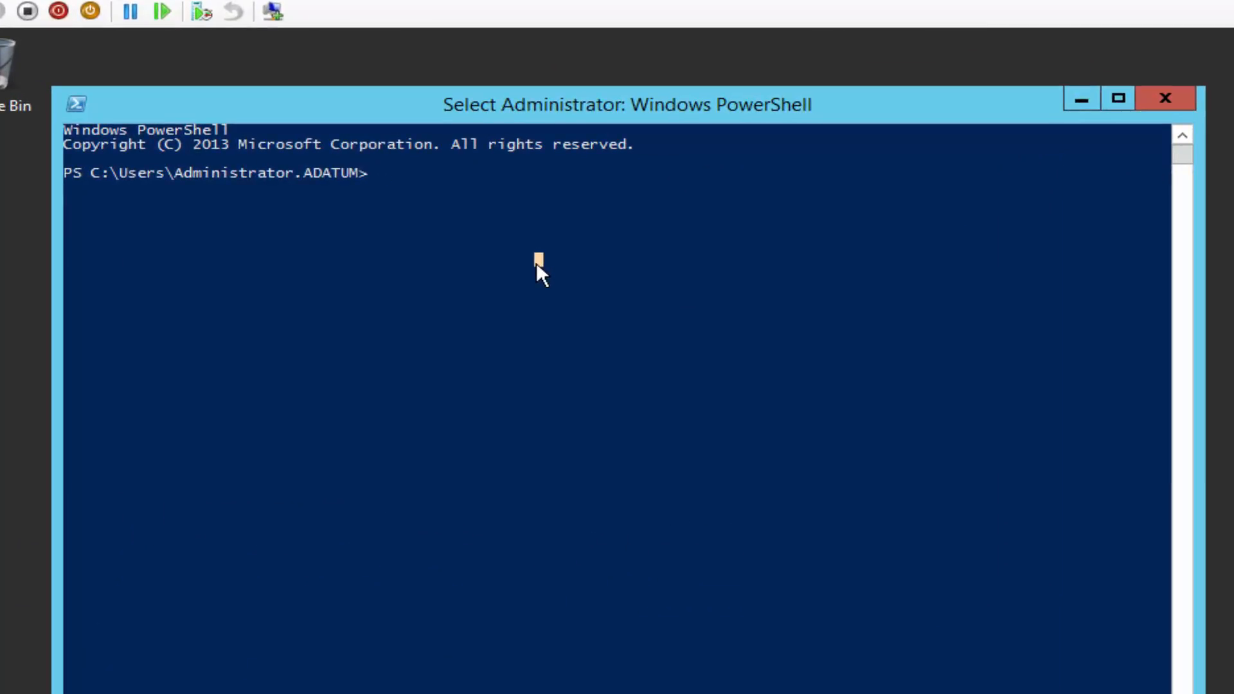
pyautogui.write('whoami')
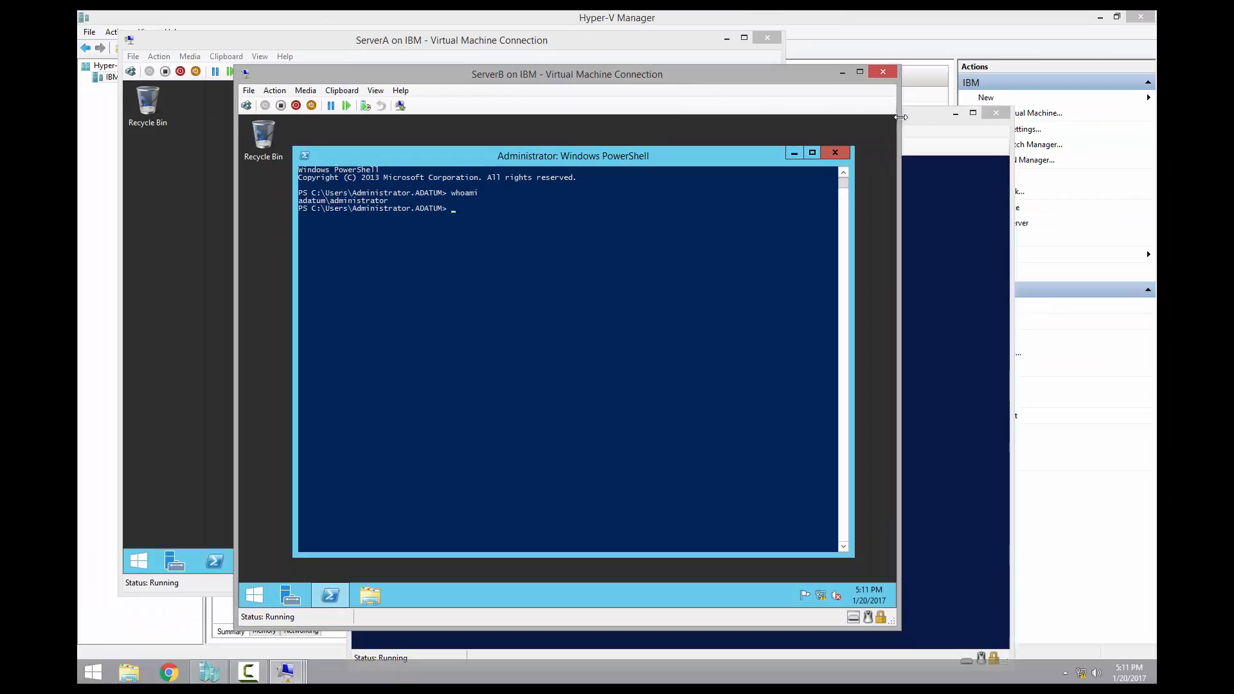
pyautogui.click(1138, 74)
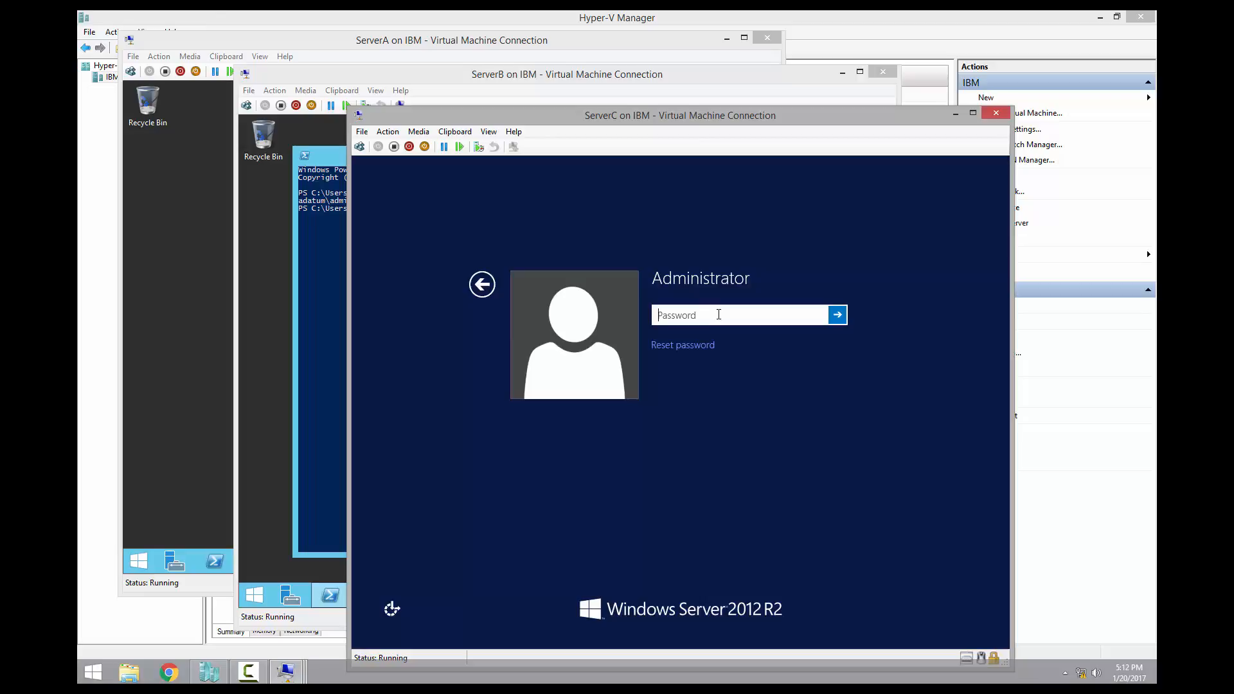
# Sign in to ServerC as Administrator and open System Properties for computer WIN-QVSSF2JCGED
pyautogui.write('Pa$$w0rd')
pyautogui.press('Return')
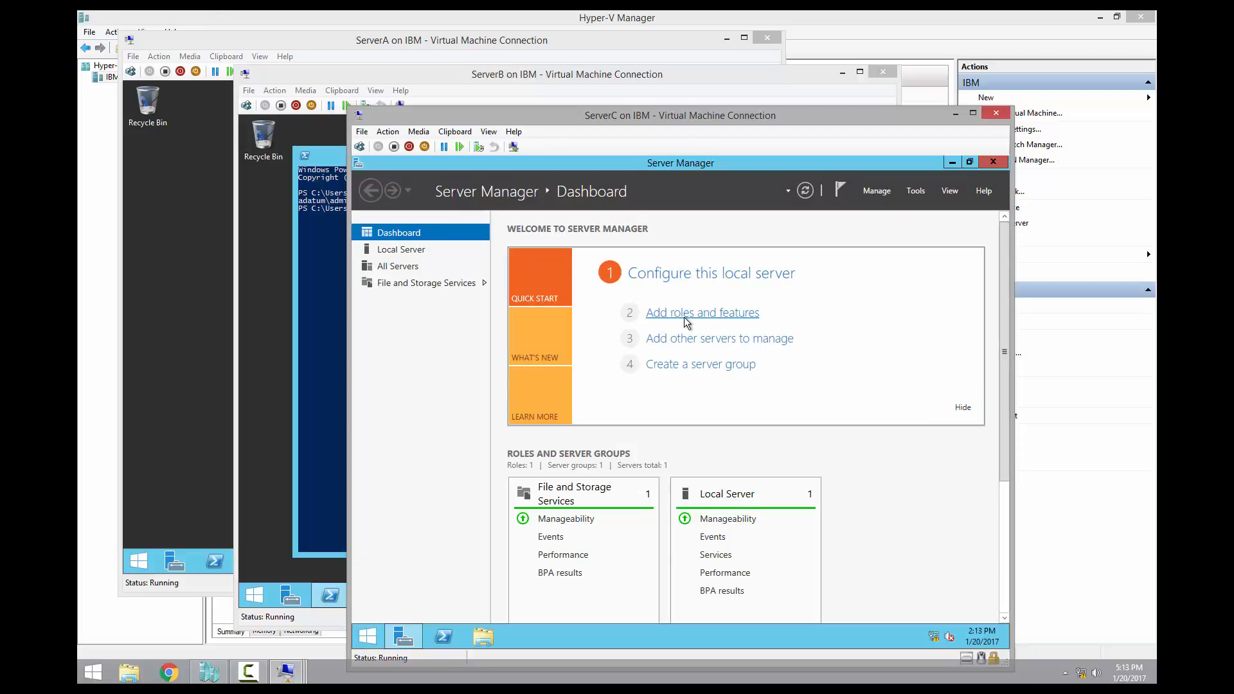
pyautogui.click(394, 249)
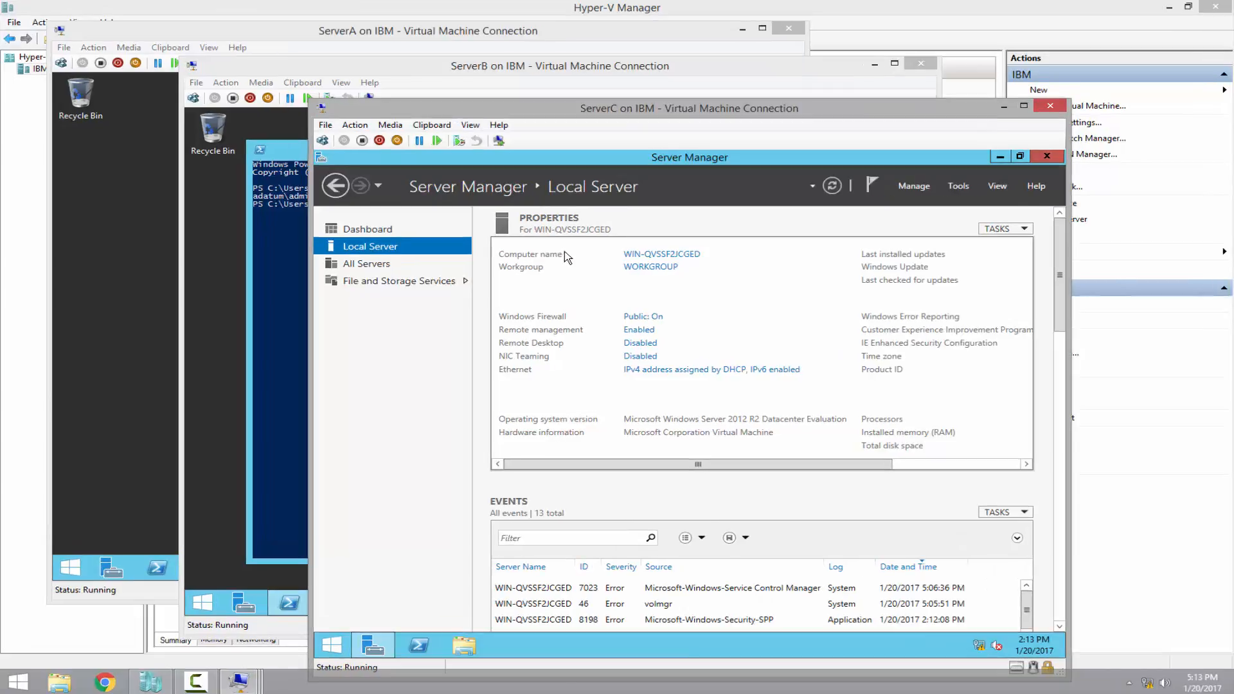
pyautogui.click(694, 257)
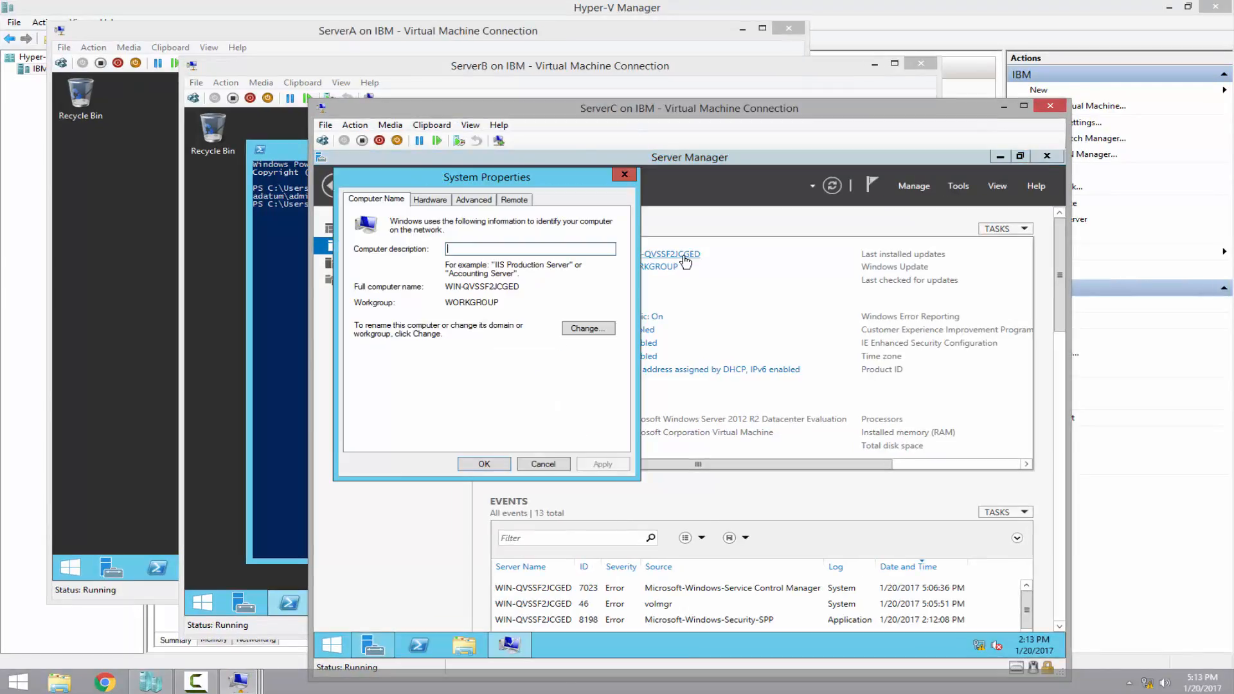
# Rename computer WIN-QVSSF2JCGED to ServerC and choose Restart Later
pyautogui.click(582, 331)
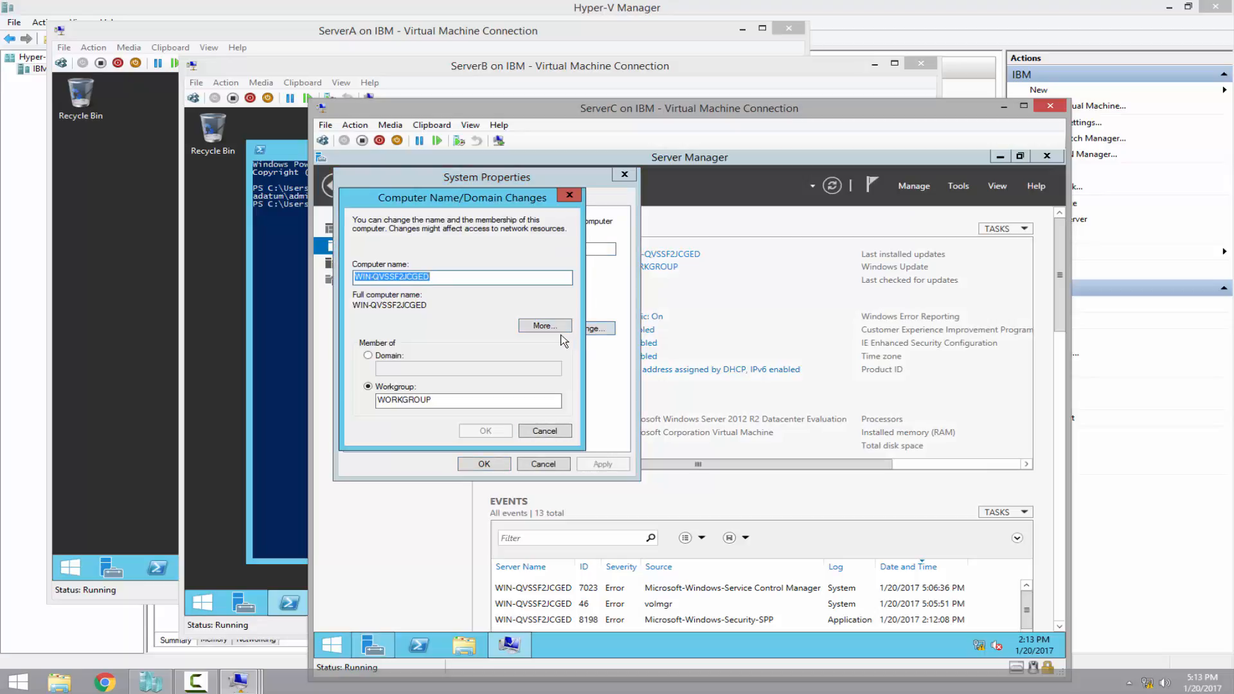
pyautogui.press('BackSpace')
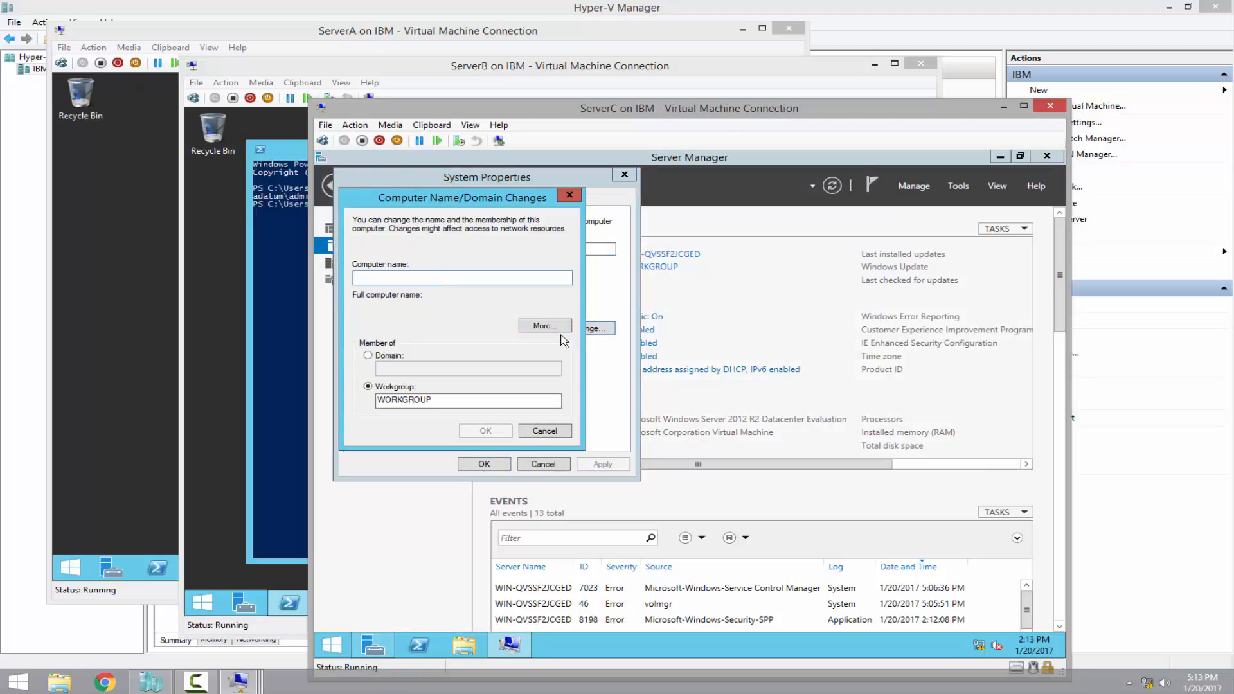
pyautogui.write('ServerC')
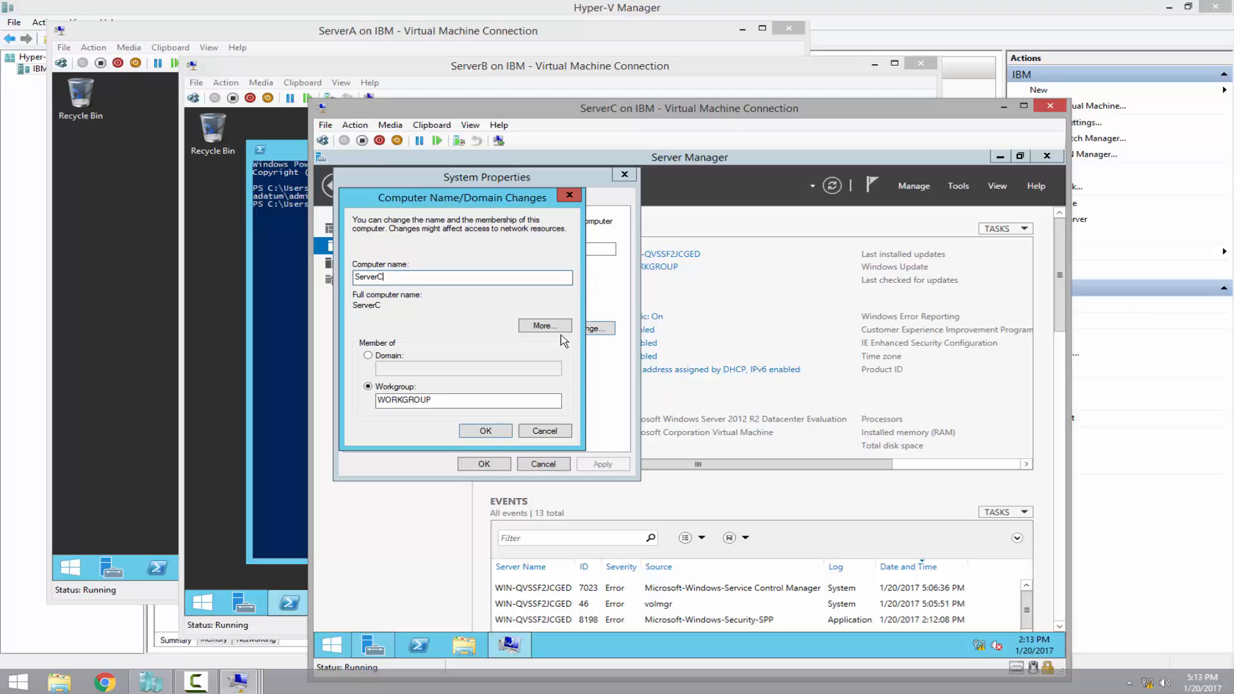
pyautogui.click(488, 428)
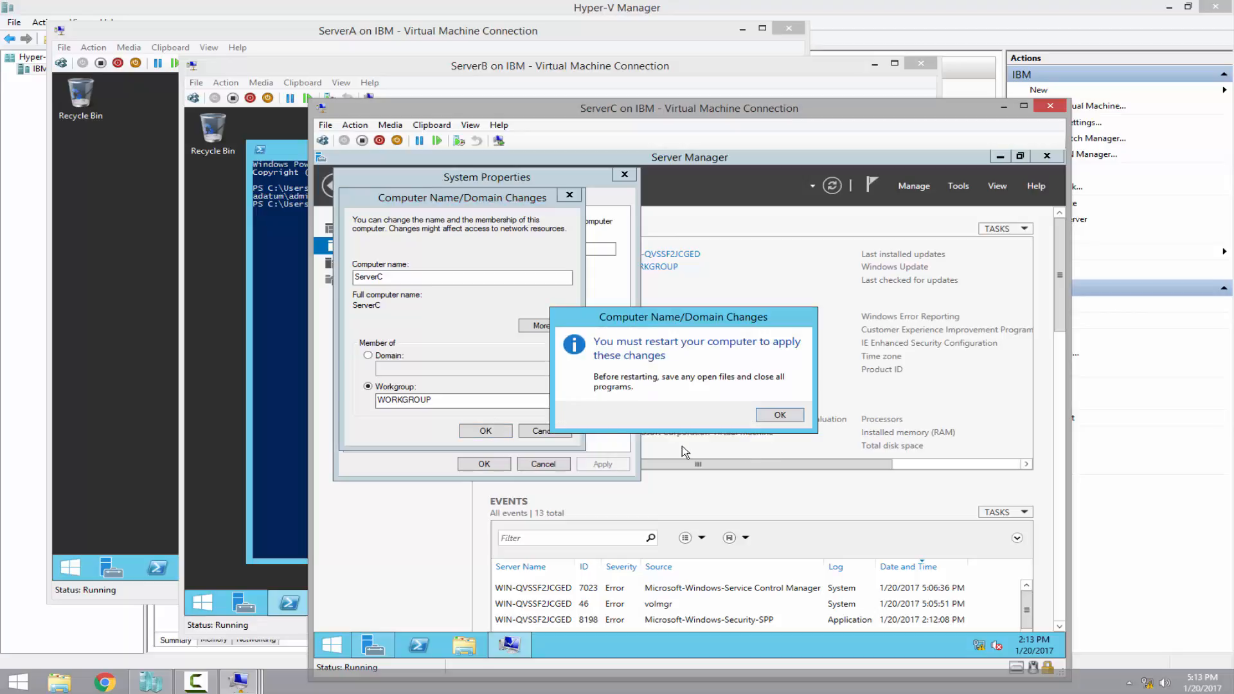
pyautogui.click(777, 415)
pyautogui.click(483, 464)
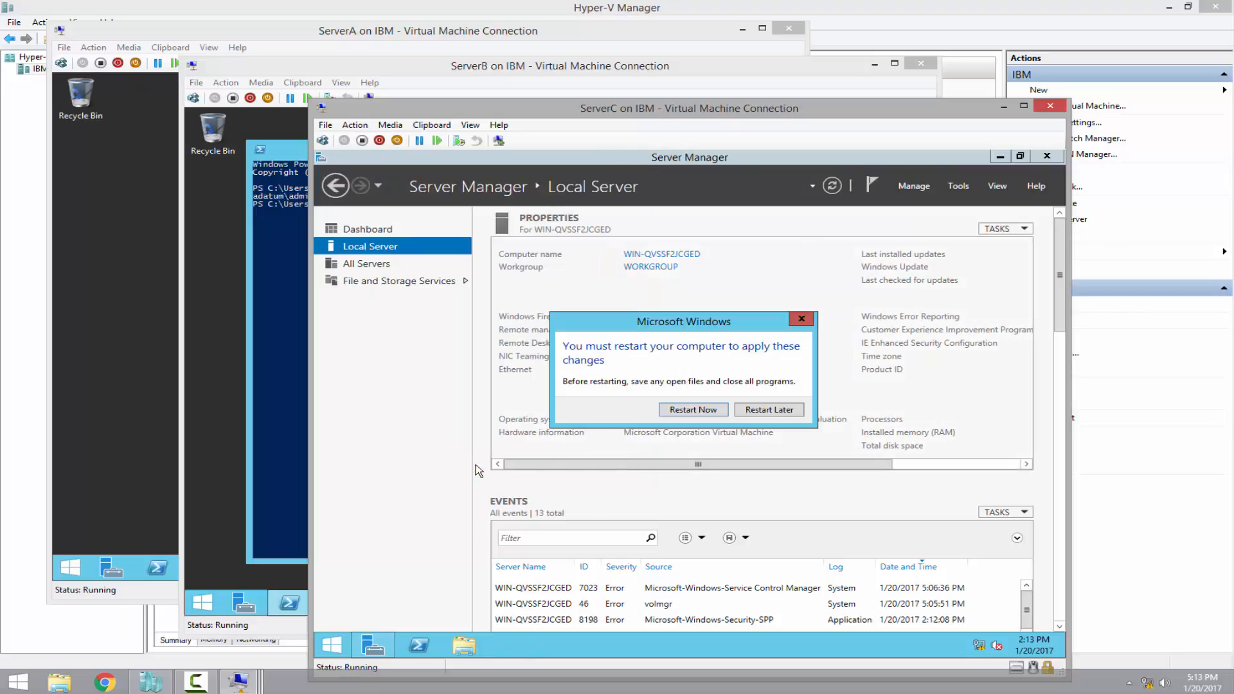
pyautogui.click(779, 412)
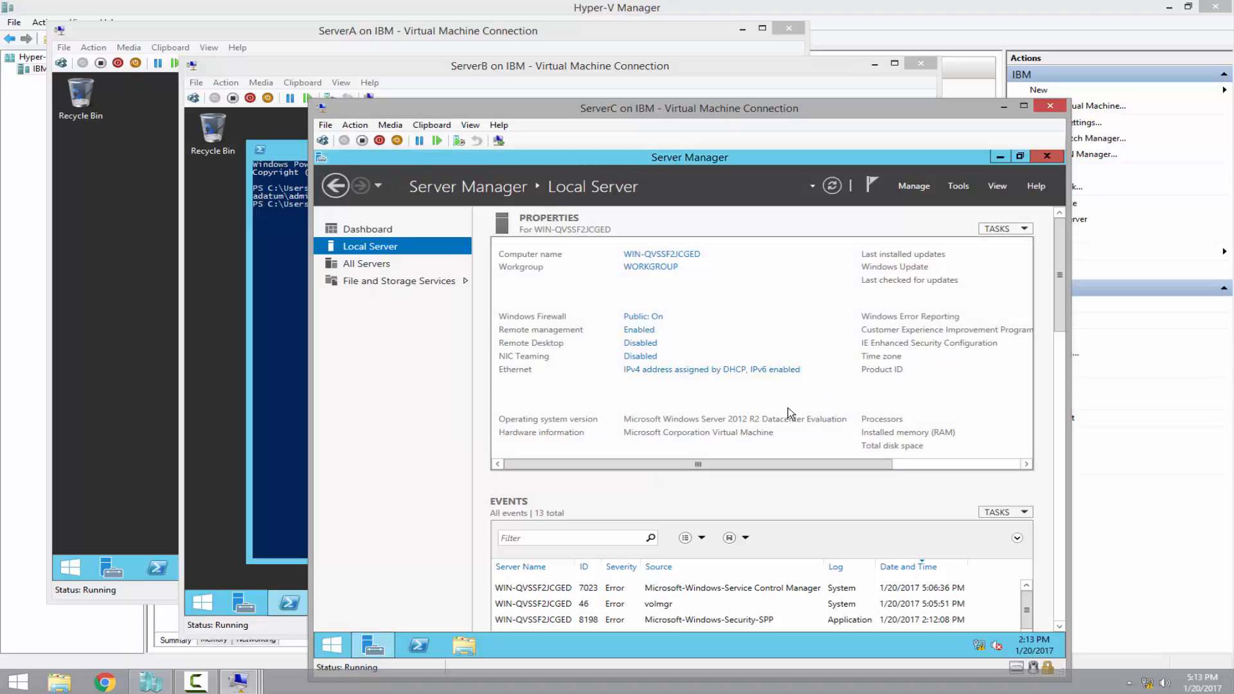
# Open the IPv4 properties of ServerC's Ethernet adapter
pyautogui.click(686, 371)
pyautogui.click(479, 286)
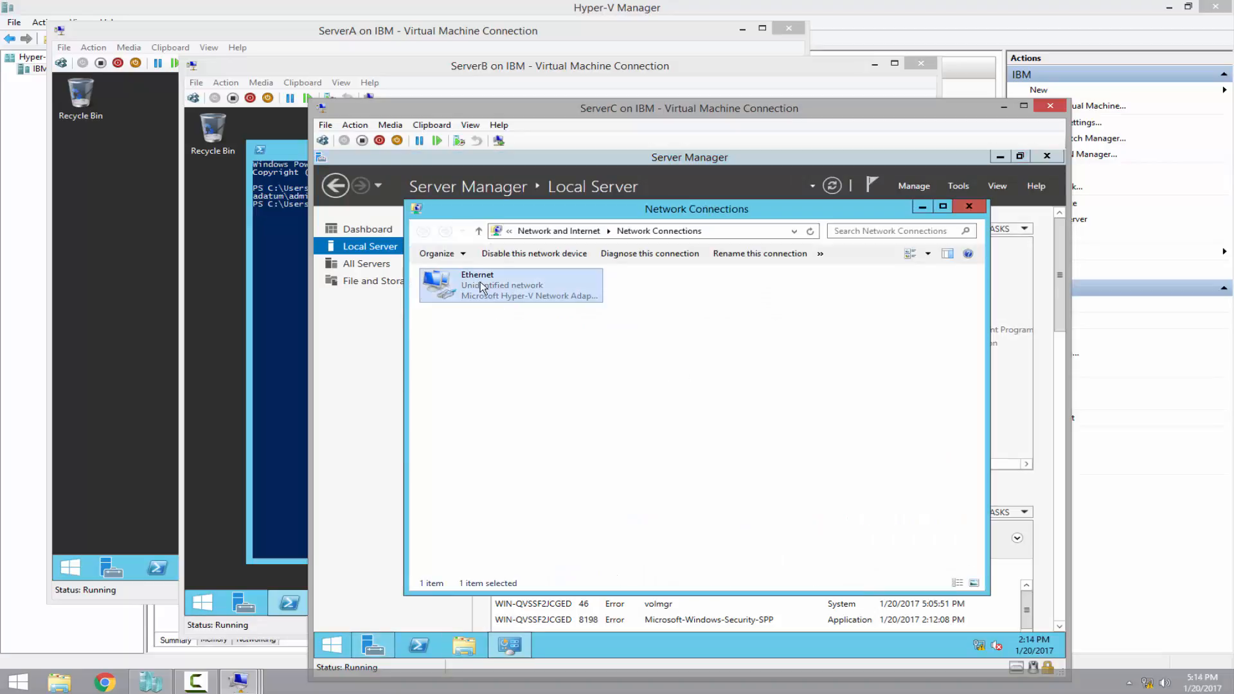
pyautogui.rightClick(480, 283)
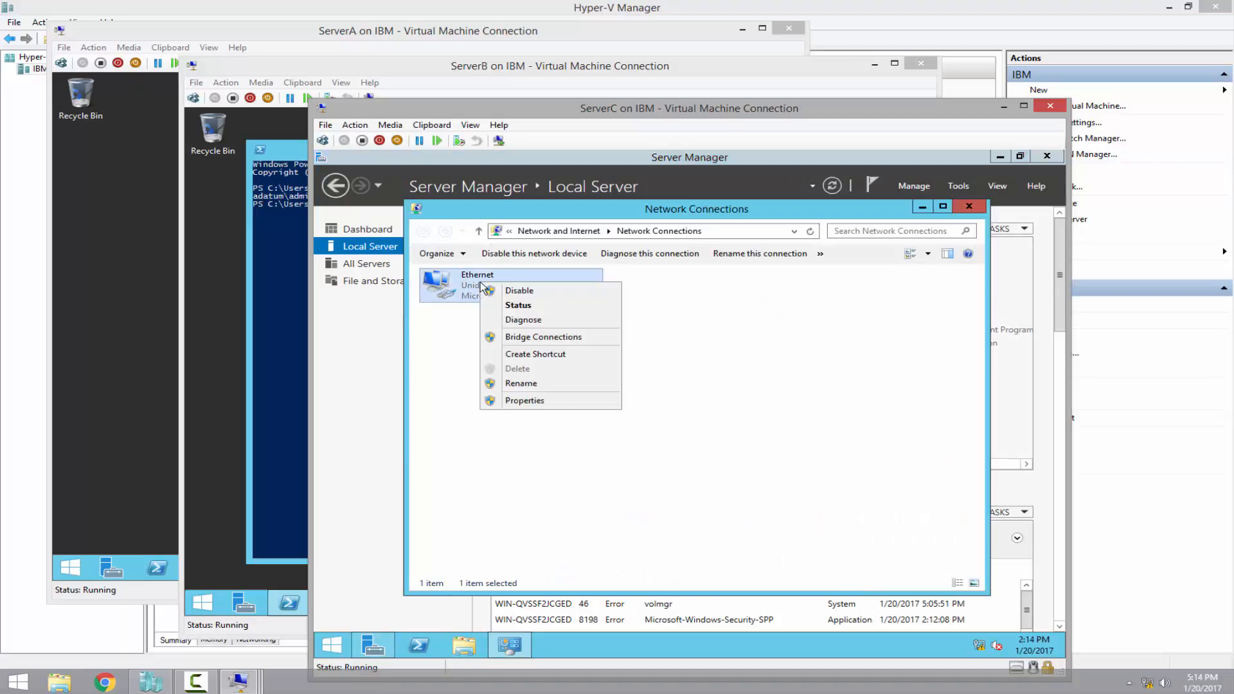
pyautogui.click(560, 401)
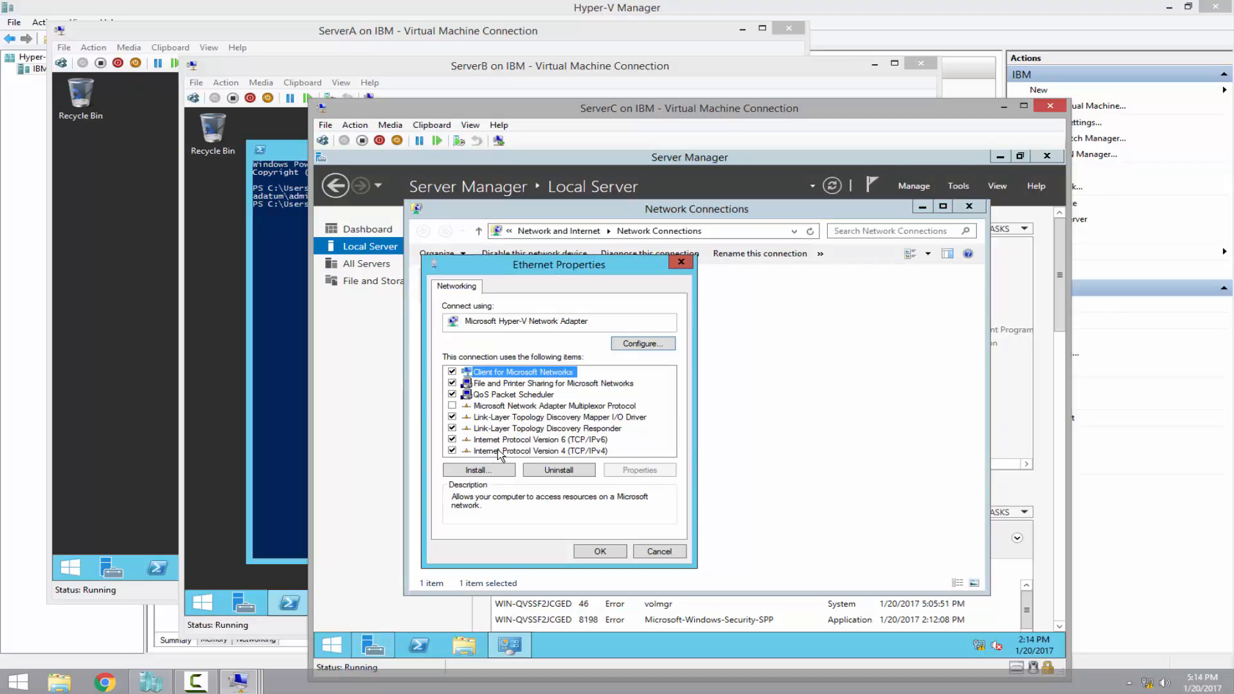
pyautogui.click(571, 451)
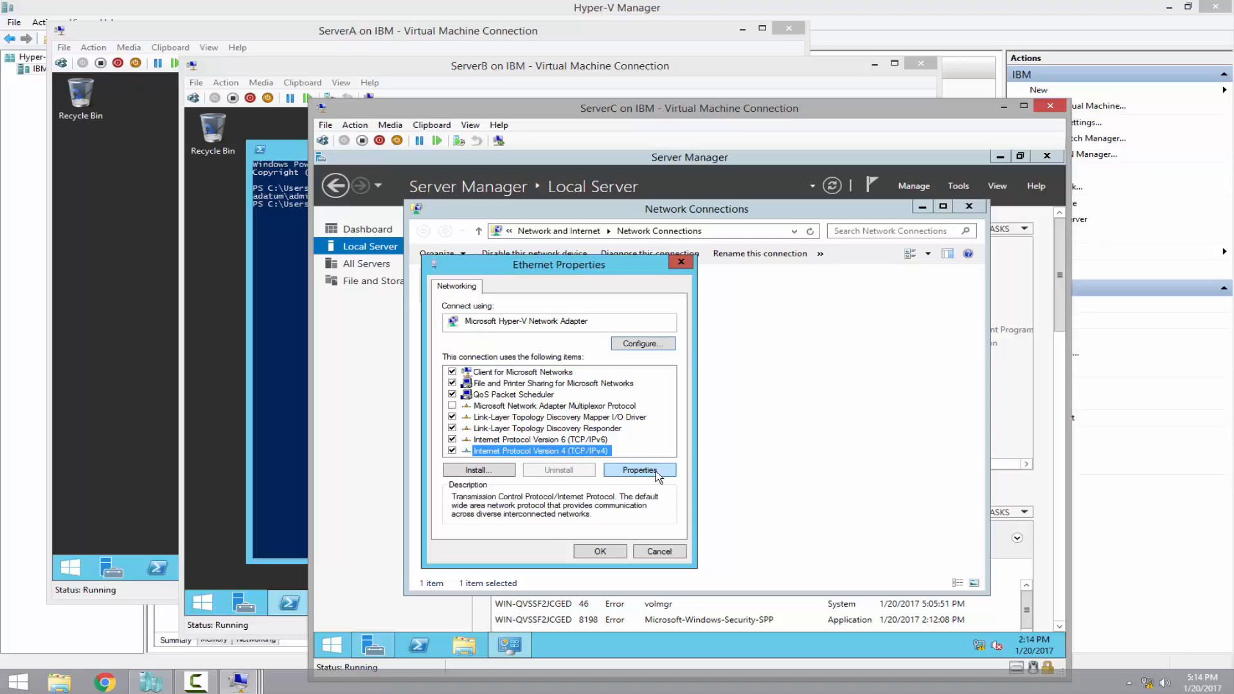
pyautogui.click(642, 470)
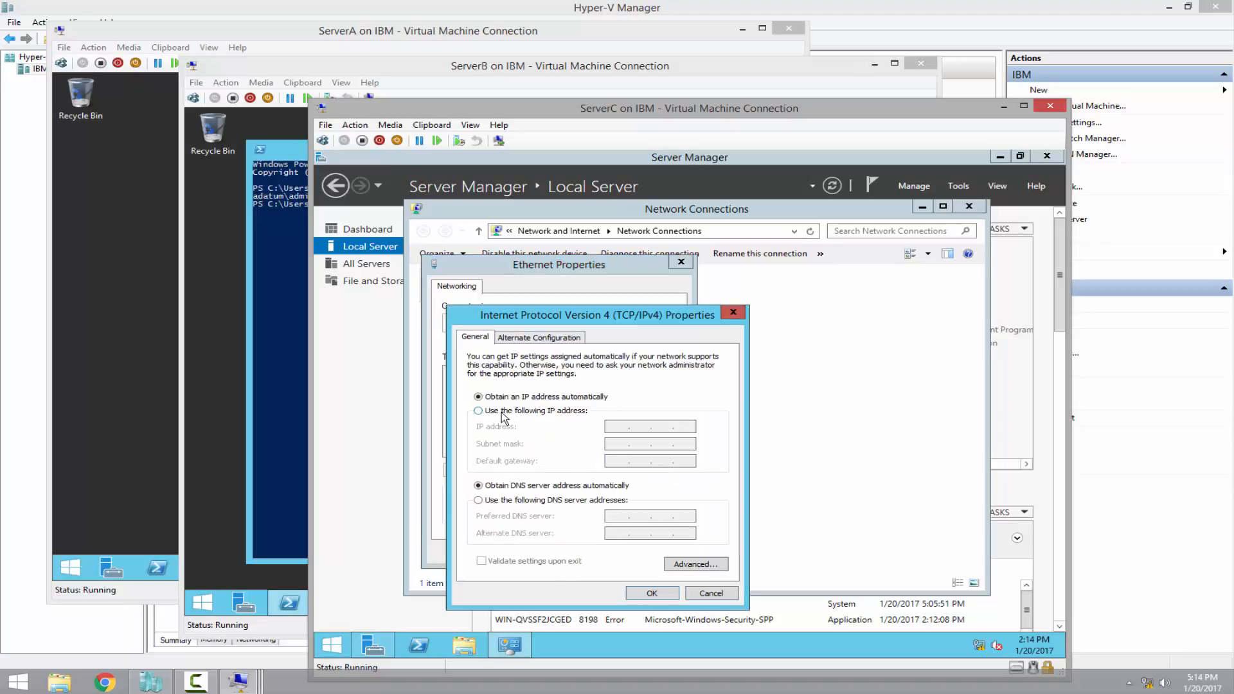
# Assign static IP 10.10.0.3, mask 255.255.255.0 and preferred DNS 10.10.0.1, then close the adapter properties
pyautogui.click(502, 413)
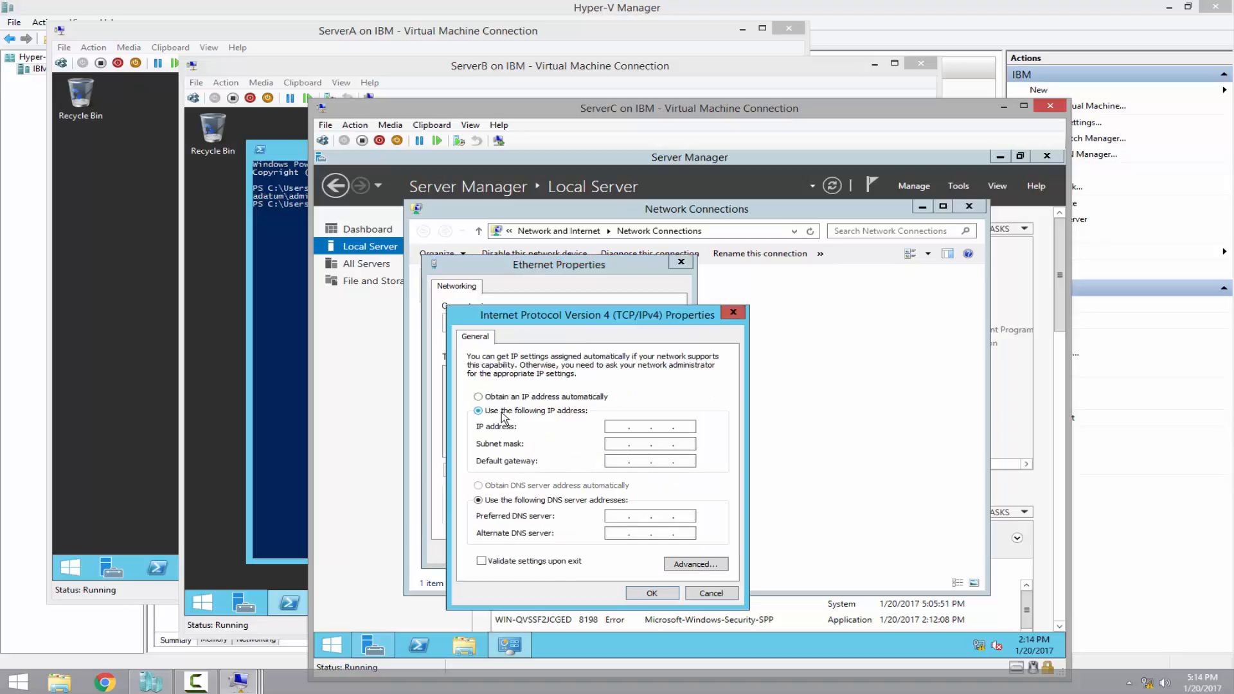
pyautogui.click(615, 430)
pyautogui.write('10 . 10 . 0 . 3')
pyautogui.press('Tab')
pyautogui.write('255.255.255.0')
pyautogui.press('Tab')
pyautogui.press('Tab')
pyautogui.press('Tab')
pyautogui.write('10.10.')
pyautogui.click(651, 593)
pyautogui.click(614, 551)
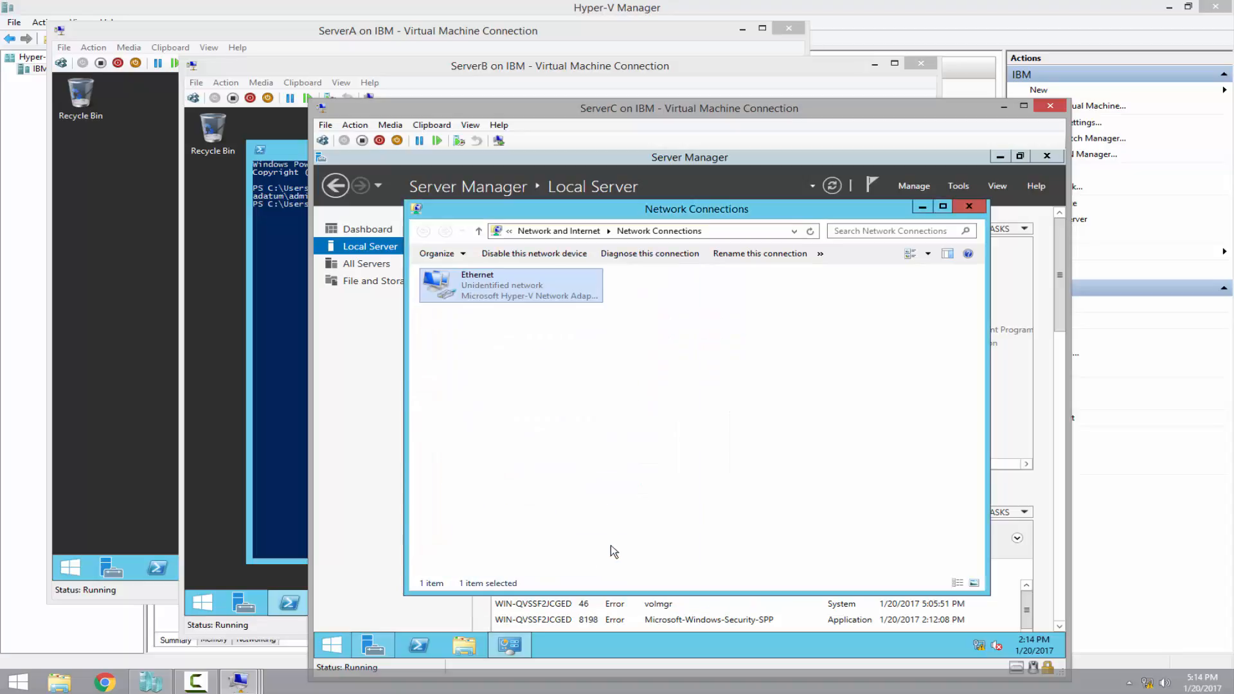
# Turn off IE Enhanced Security Configuration for administrators and users on ServerC
pyautogui.click(969, 206)
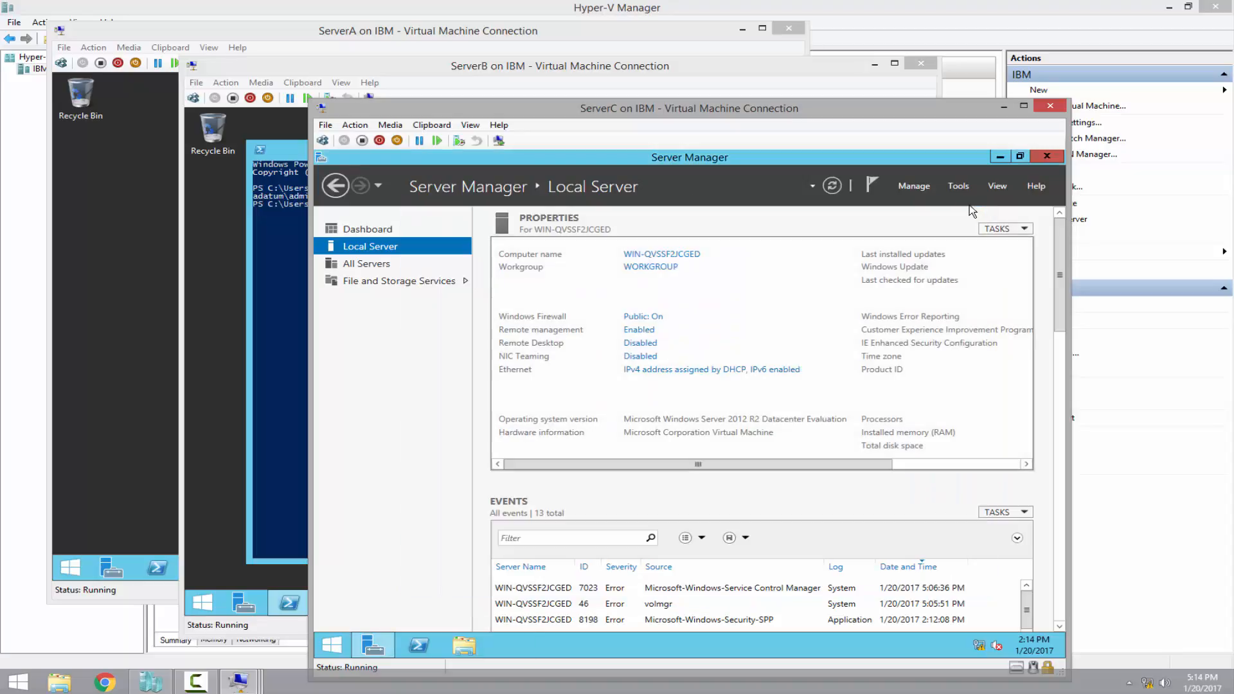
pyautogui.moveTo(835, 464); pyautogui.dragTo(964, 463)
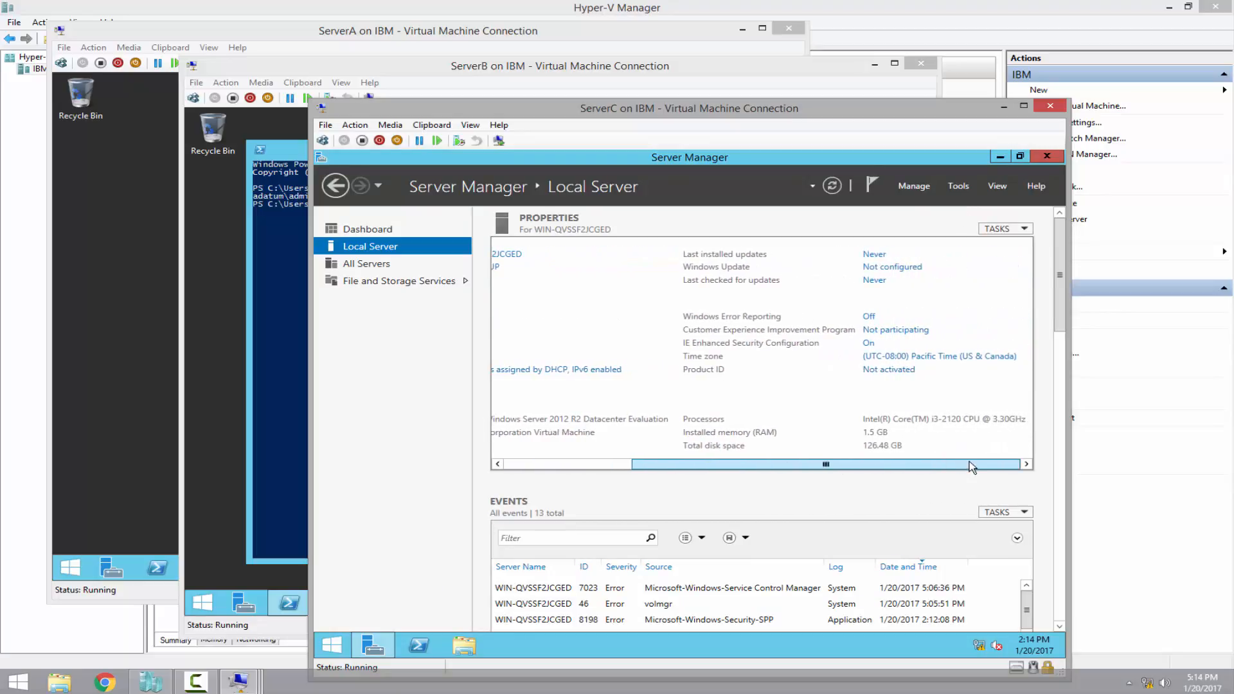
pyautogui.click(869, 344)
pyautogui.click(595, 379)
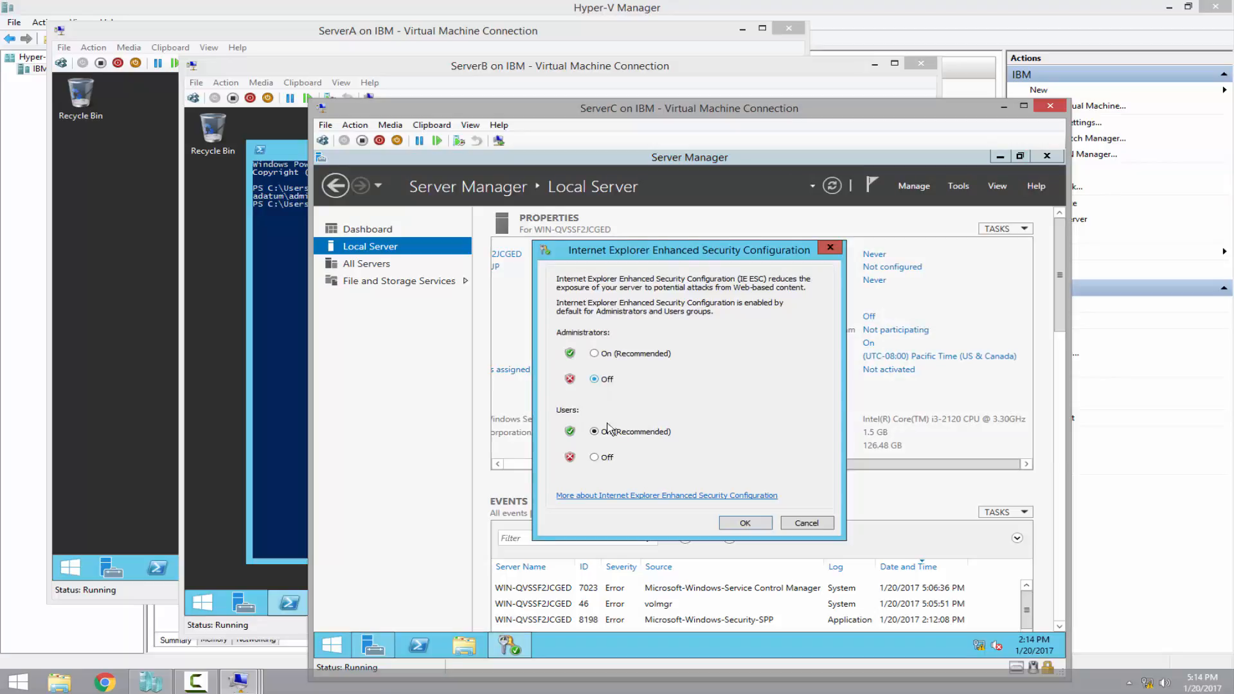
pyautogui.click(593, 457)
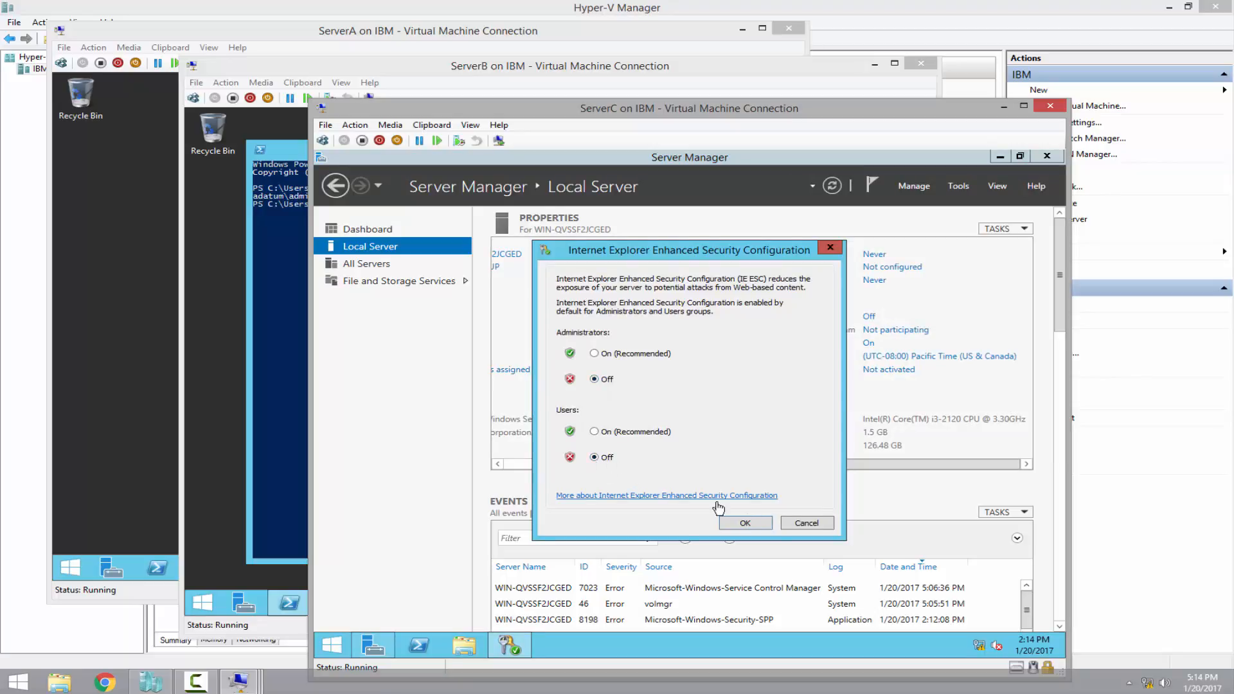
pyautogui.click(744, 523)
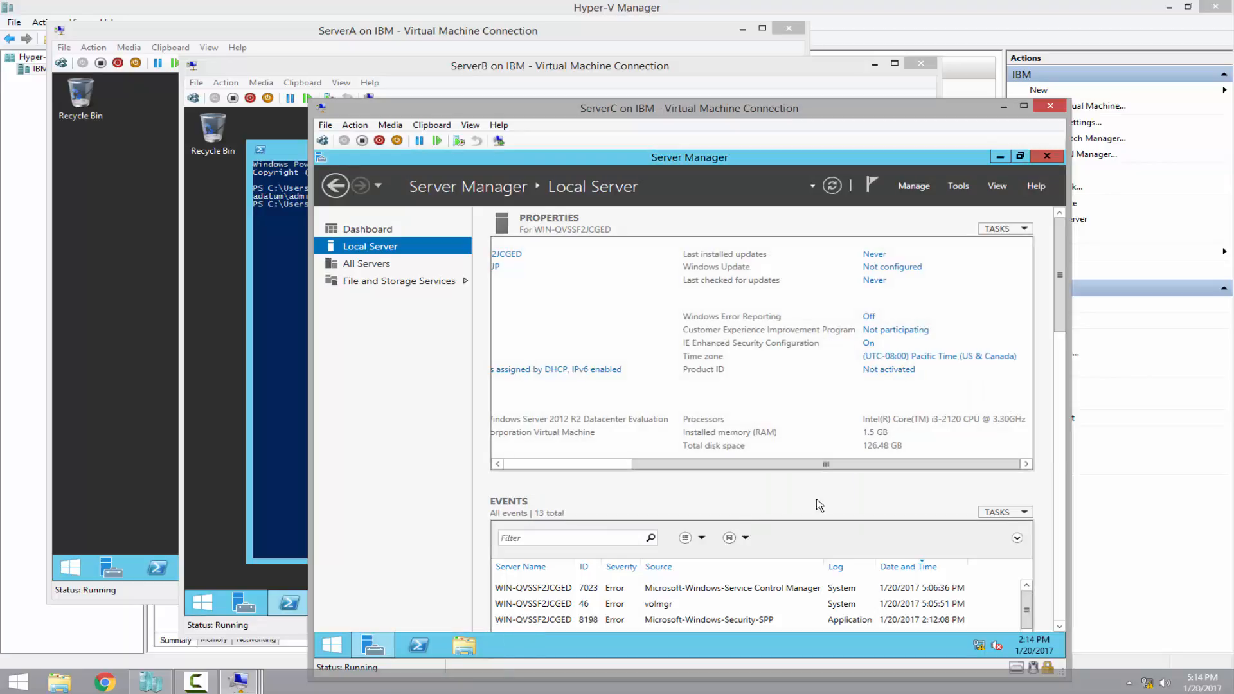
# Set ServerC's time zone to (UTC-05:00) Eastern Time (US & Canada) and close Server Manager
pyautogui.click(970, 359)
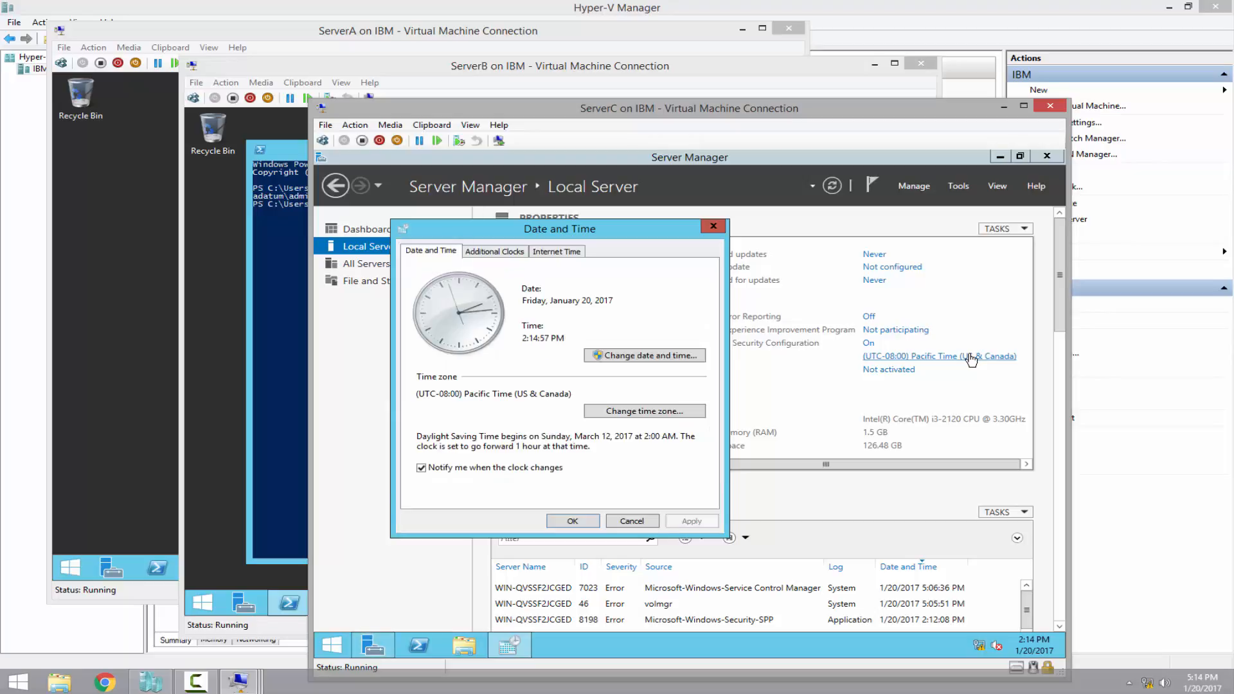
pyautogui.click(630, 413)
pyautogui.click(506, 309)
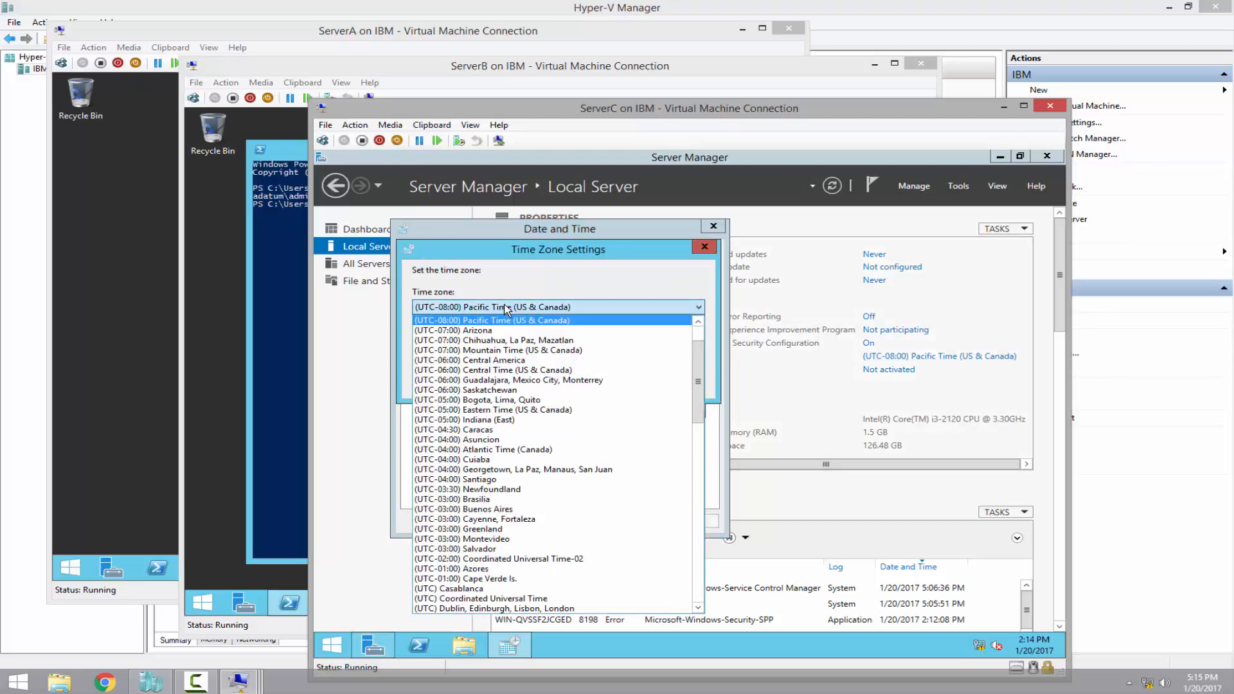
pyautogui.click(495, 419)
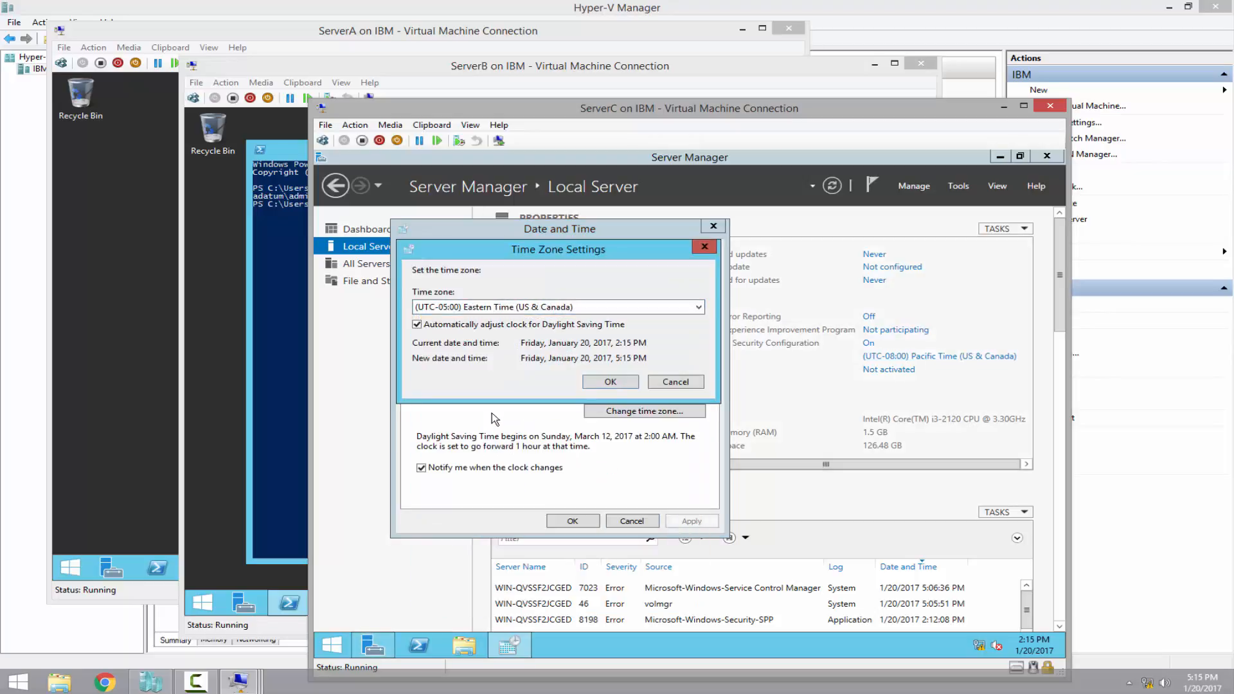
pyautogui.click(621, 380)
pyautogui.click(573, 521)
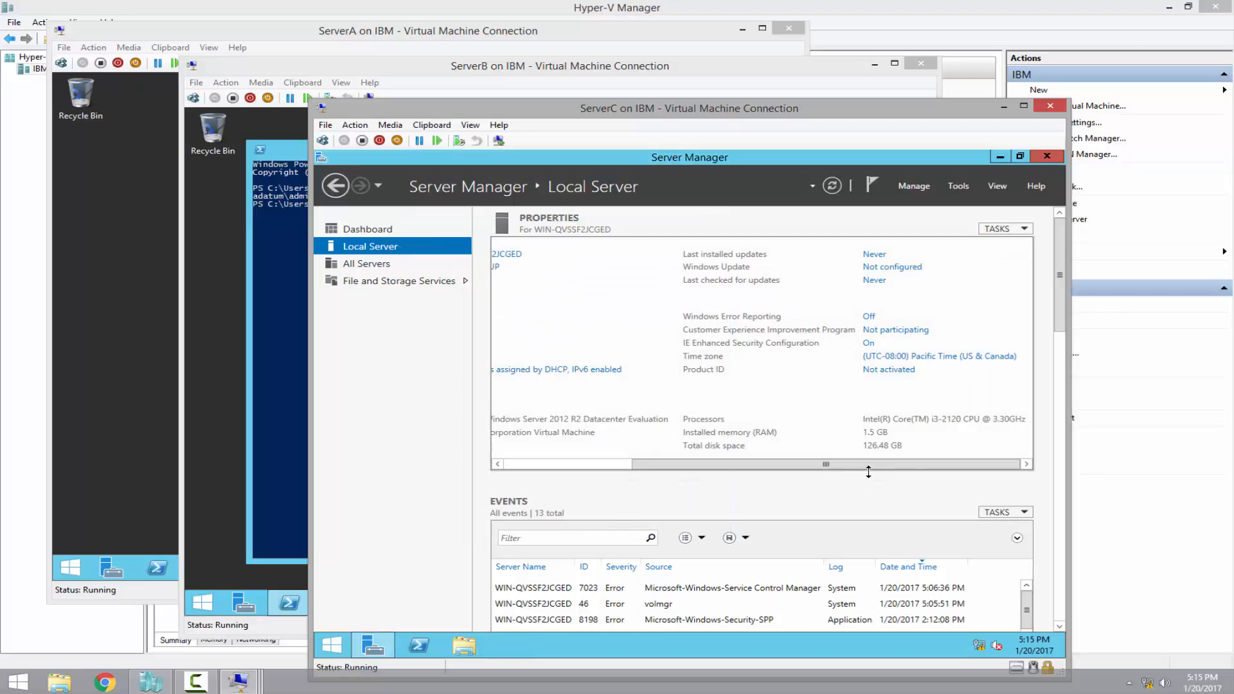
pyautogui.click(1046, 156)
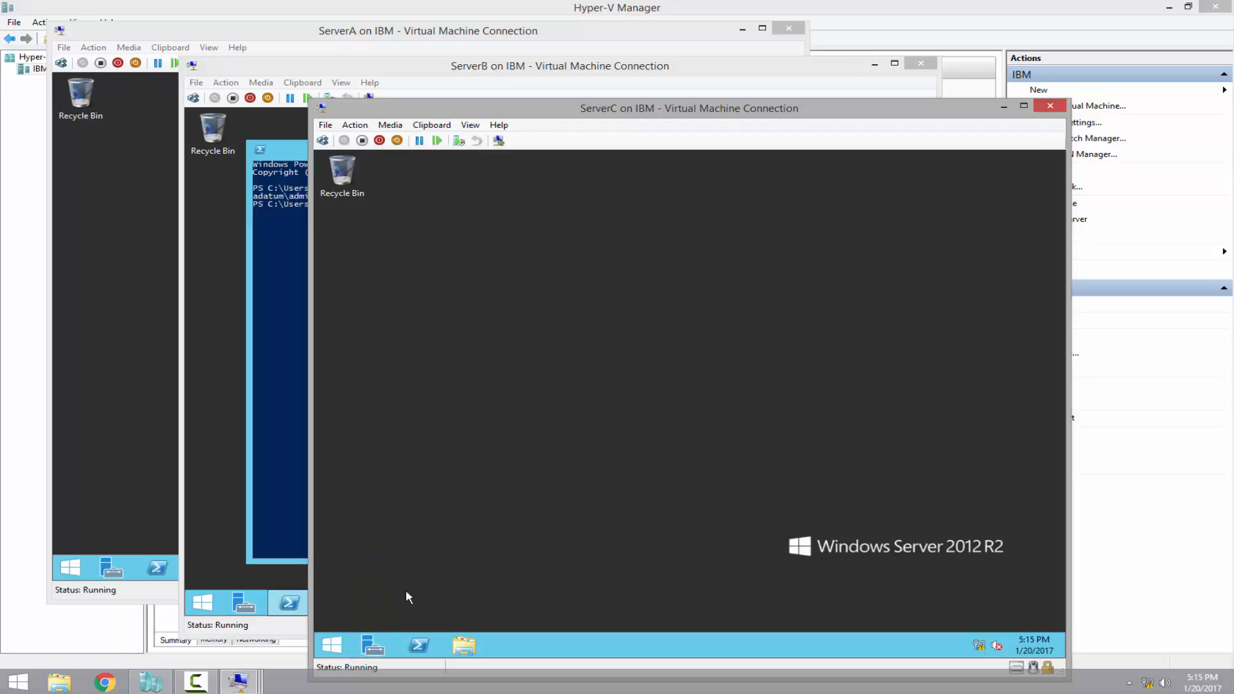
# Restart ServerC from the Start button's Shut down or sign out menu
pyautogui.rightClick(332, 645)
pyautogui.moveTo(406, 620)
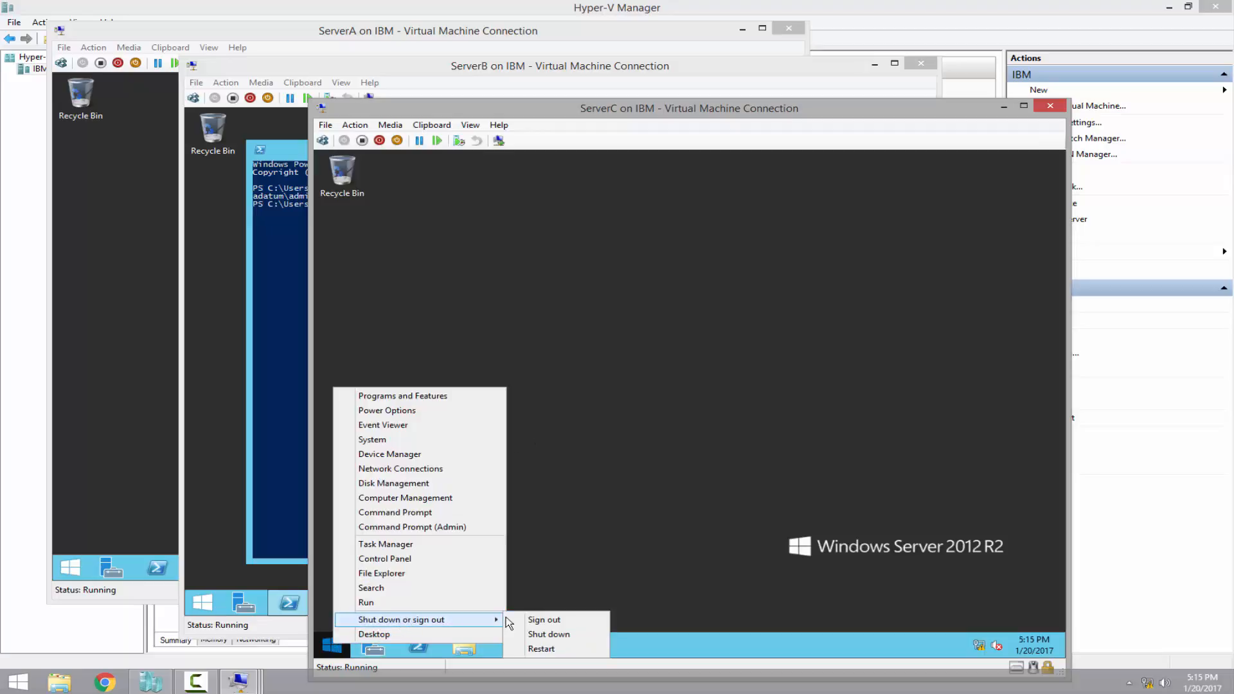
pyautogui.click(549, 635)
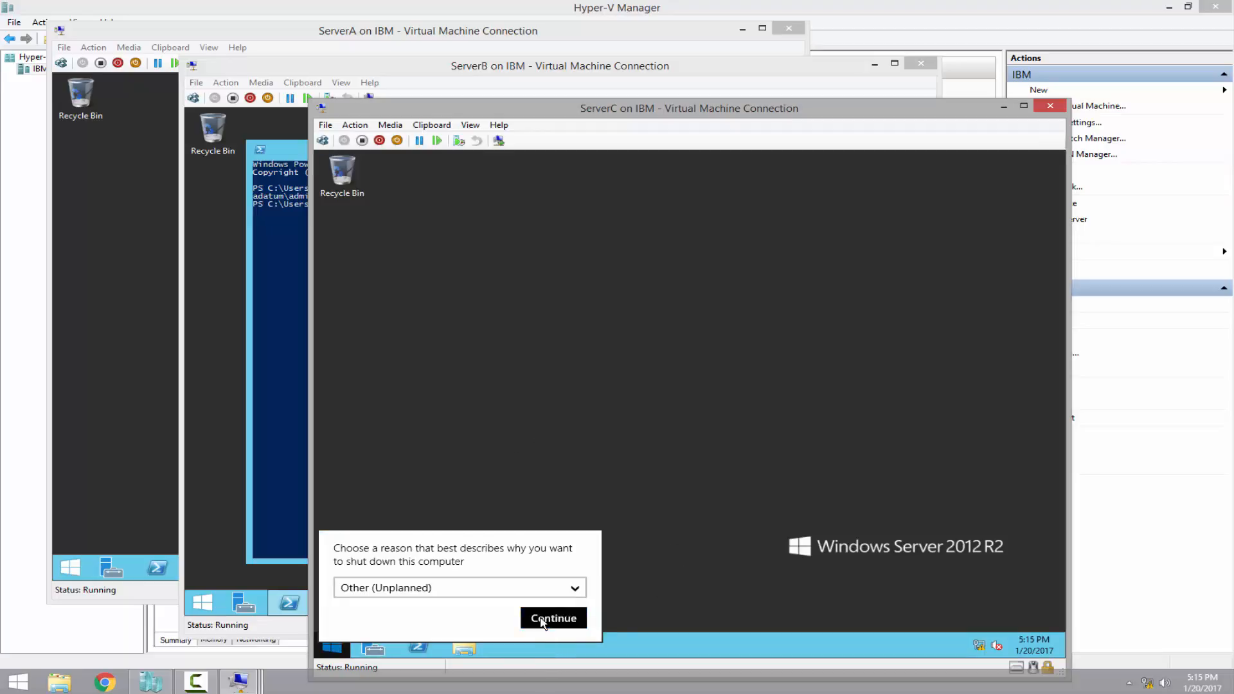
pyautogui.click(543, 619)
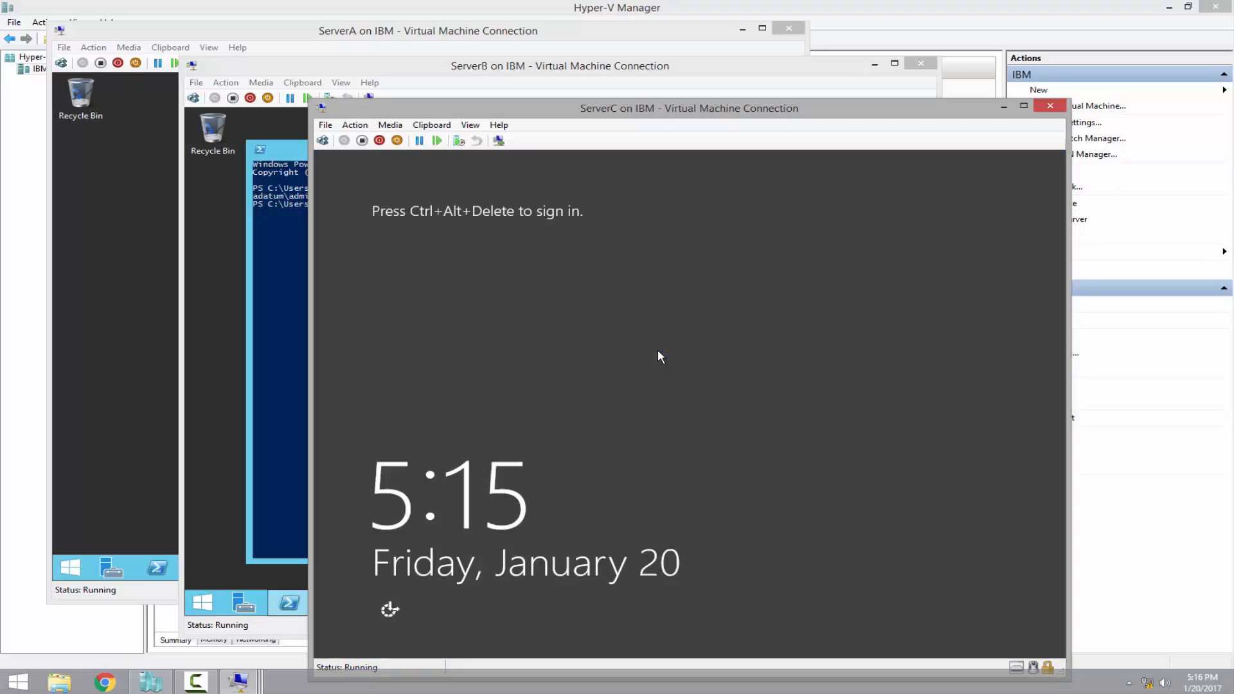
# Sign back in to ServerC as Administrator after the reboot
pyautogui.hotkey('ctrl', 'alt', 'End')
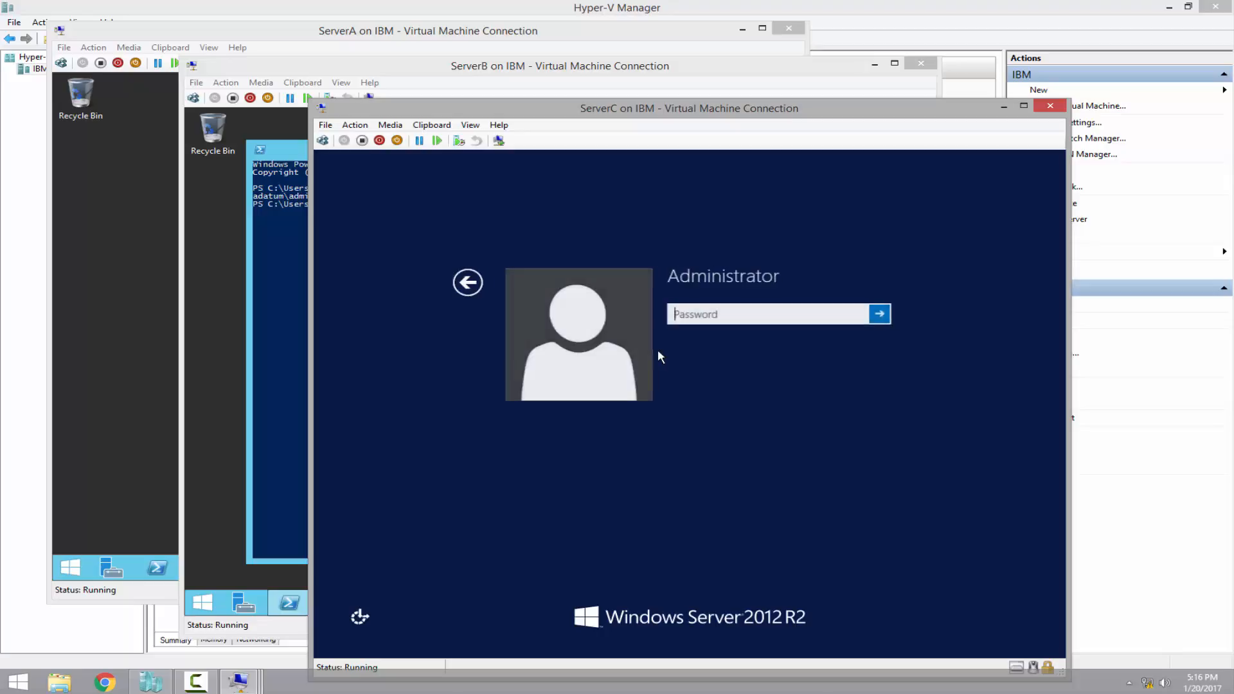
pyautogui.write('Pa$$w0rd')
pyautogui.press('Return')
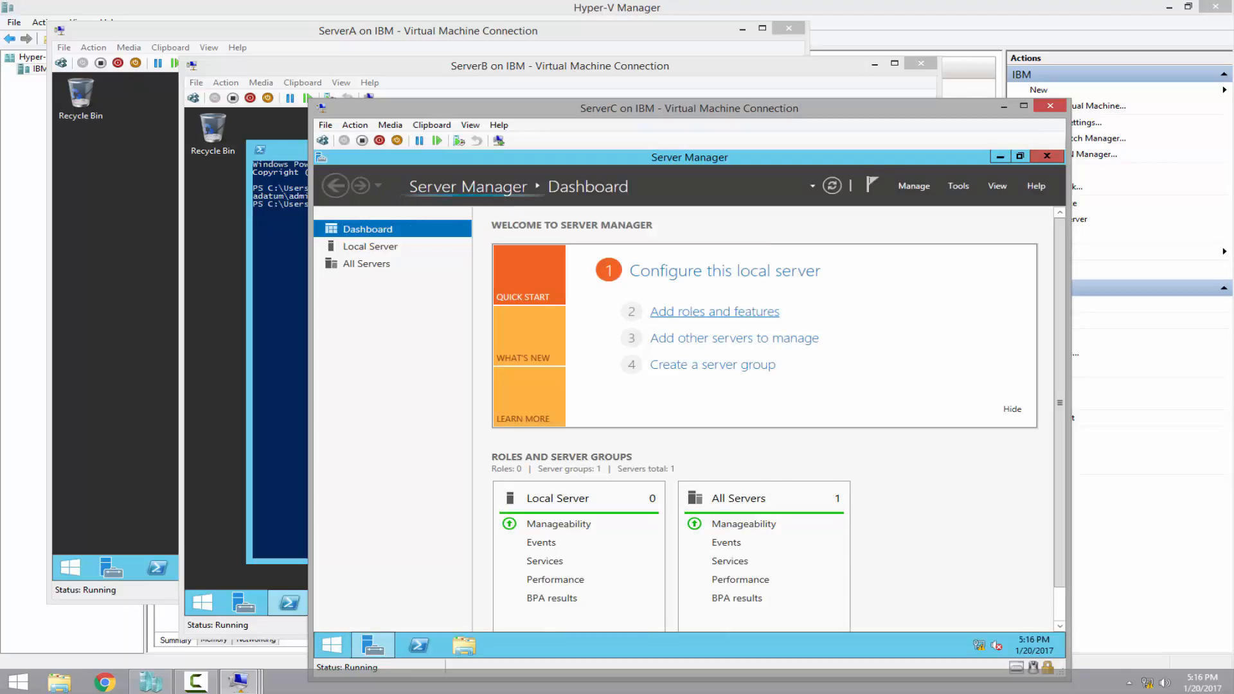
# Change ServerC's membership from WORKGROUP to the Adatum.com domain in System Properties
pyautogui.click(377, 251)
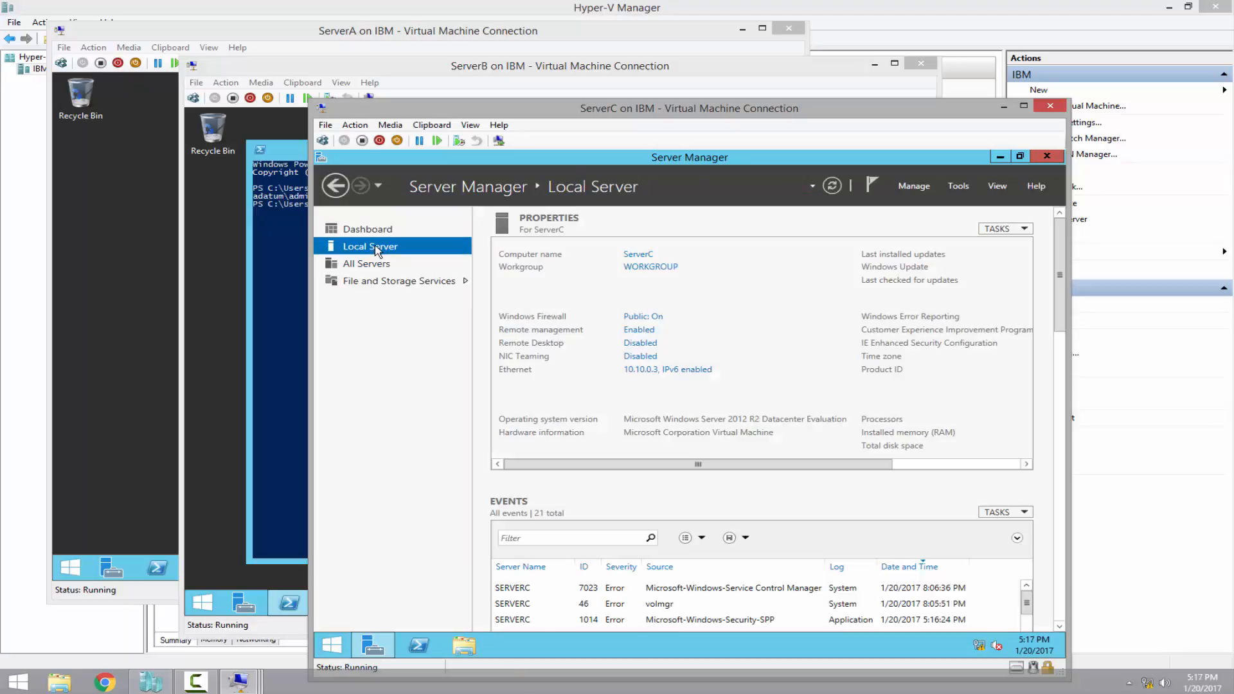
pyautogui.click(650, 270)
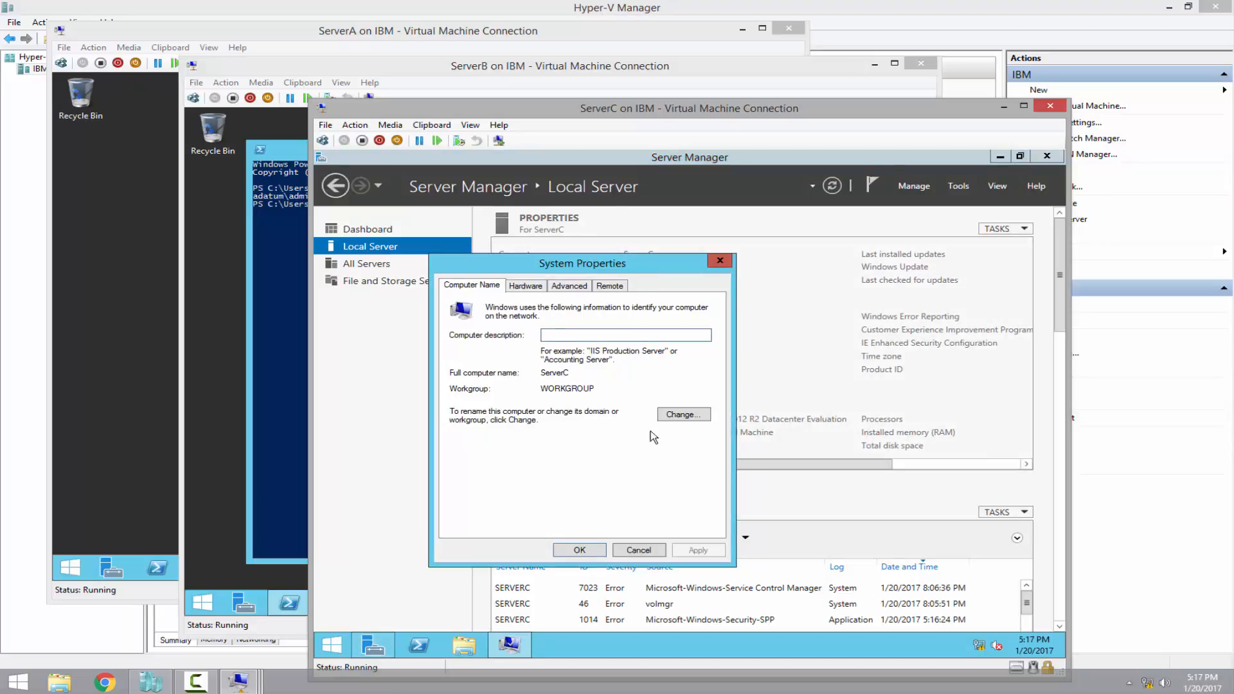
pyautogui.click(683, 414)
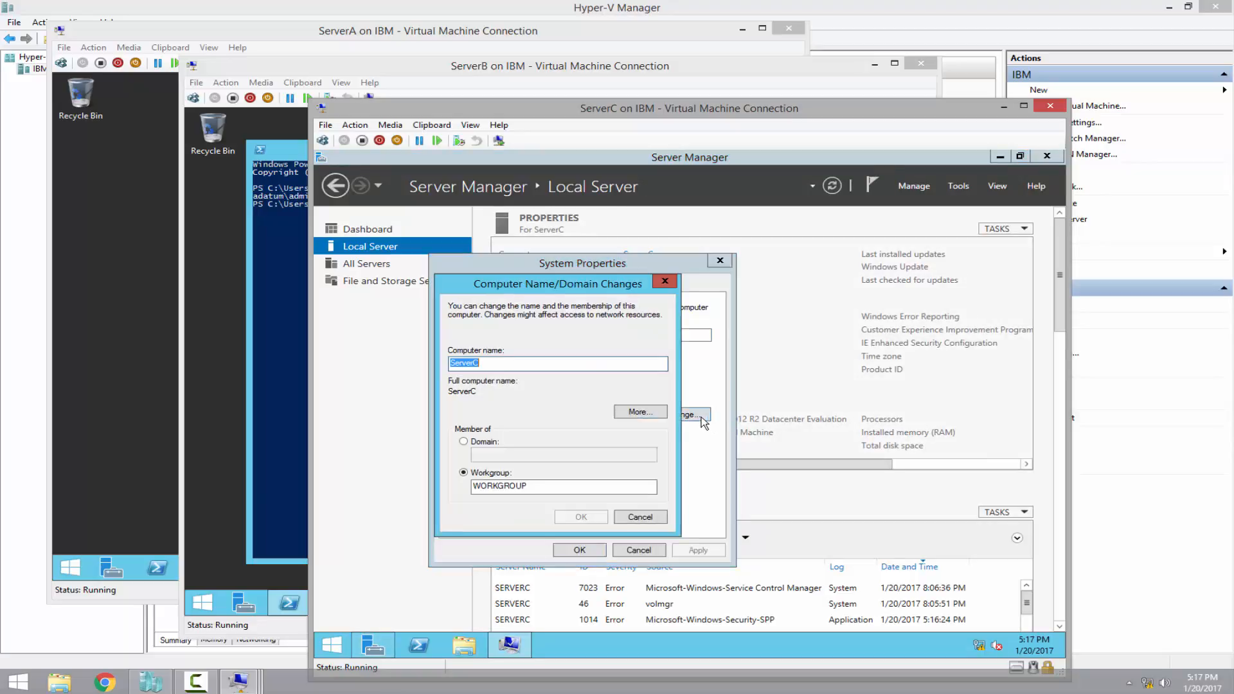
pyautogui.click(474, 444)
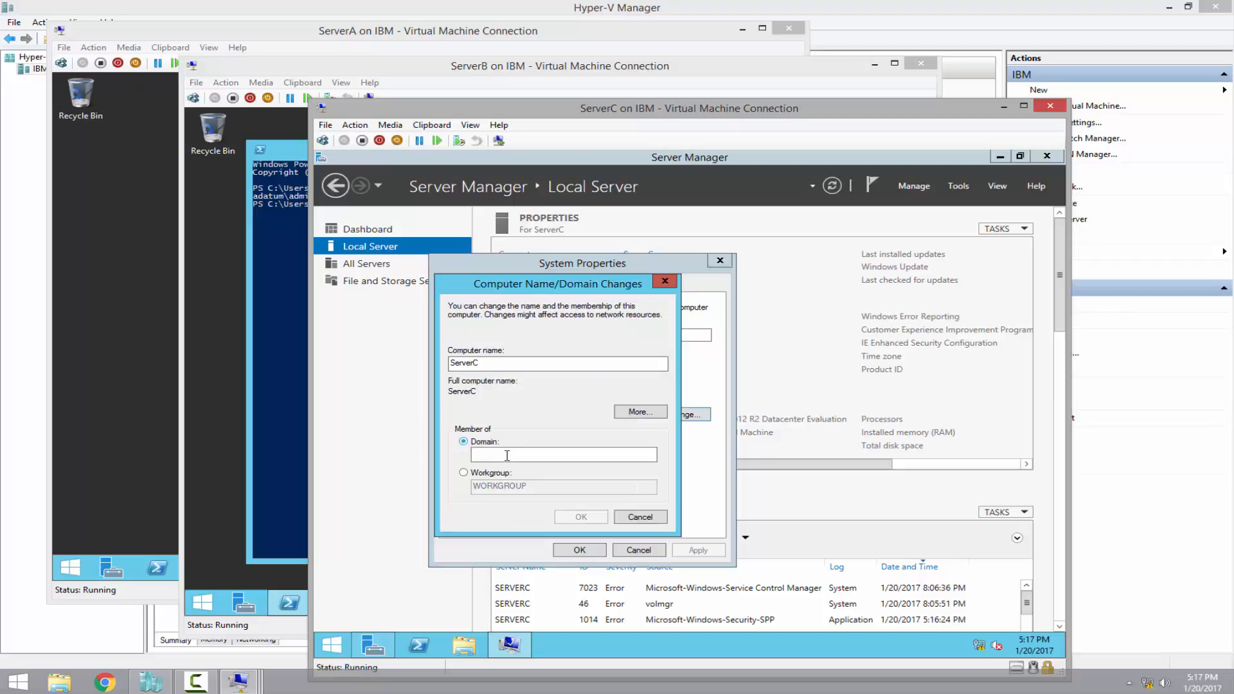
pyautogui.click(502, 455)
pyautogui.write('Adatum.com')
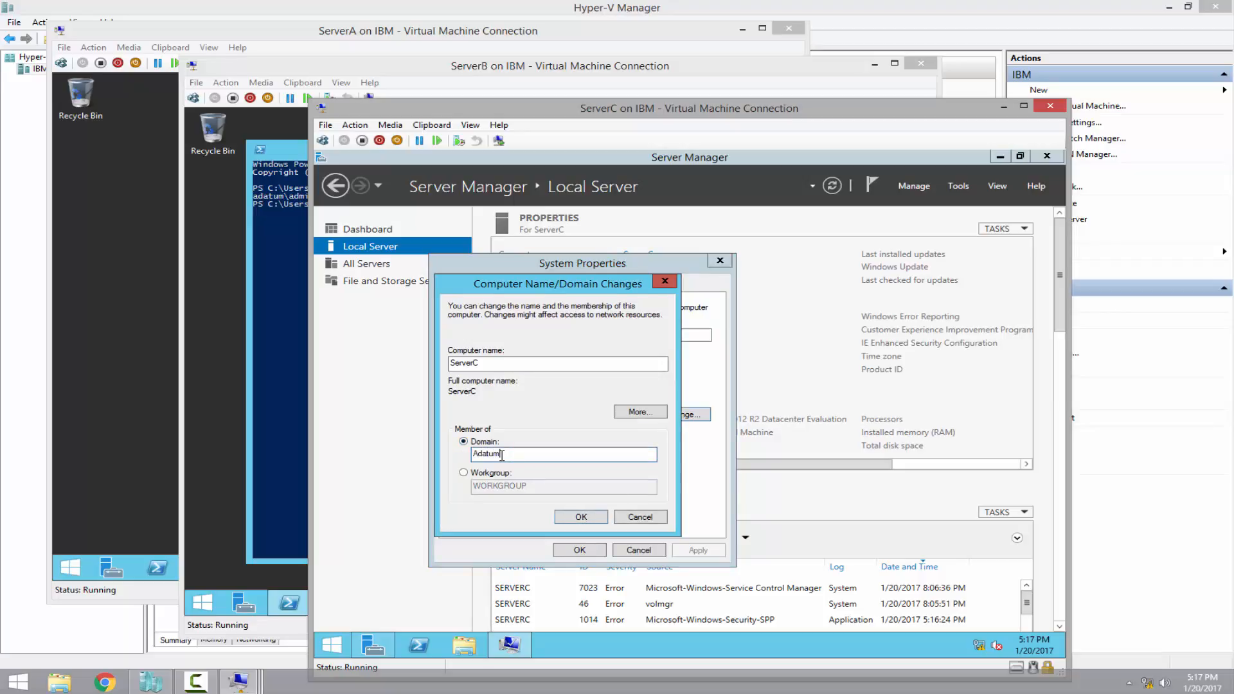
pyautogui.click(581, 516)
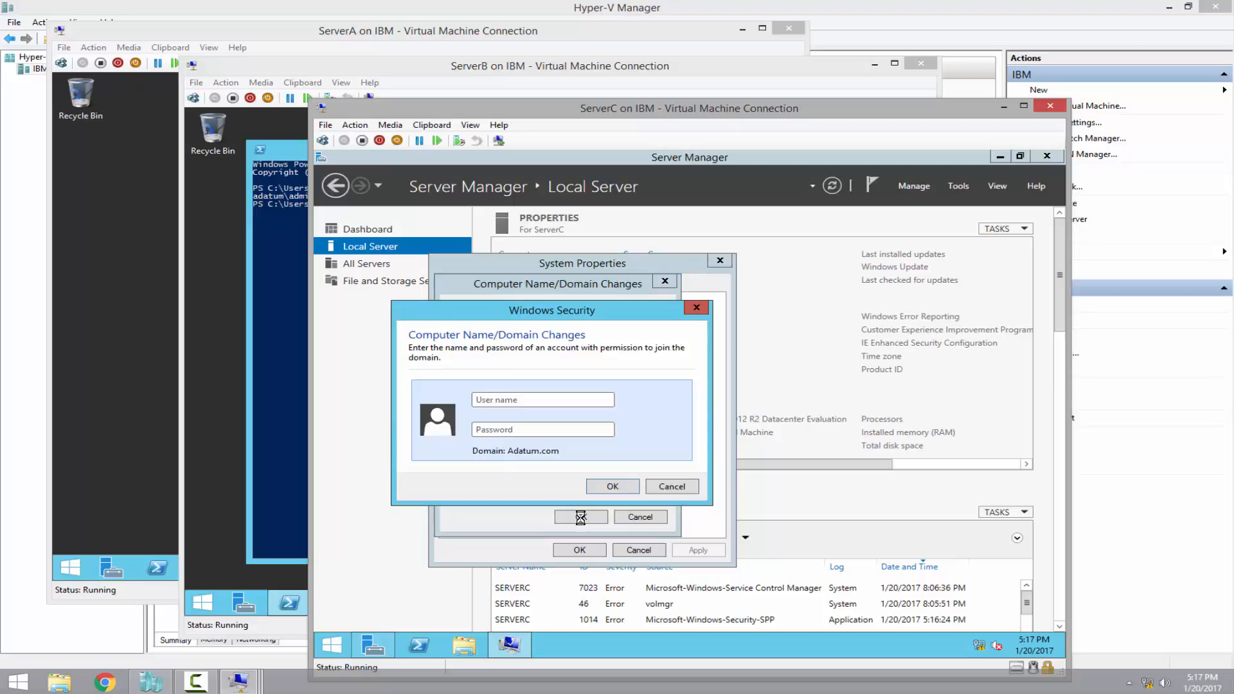
# Enter the domain administrator credentials, acknowledge the welcome message, and restart ServerC now
pyautogui.write('AdPa')
pyautogui.click(610, 486)
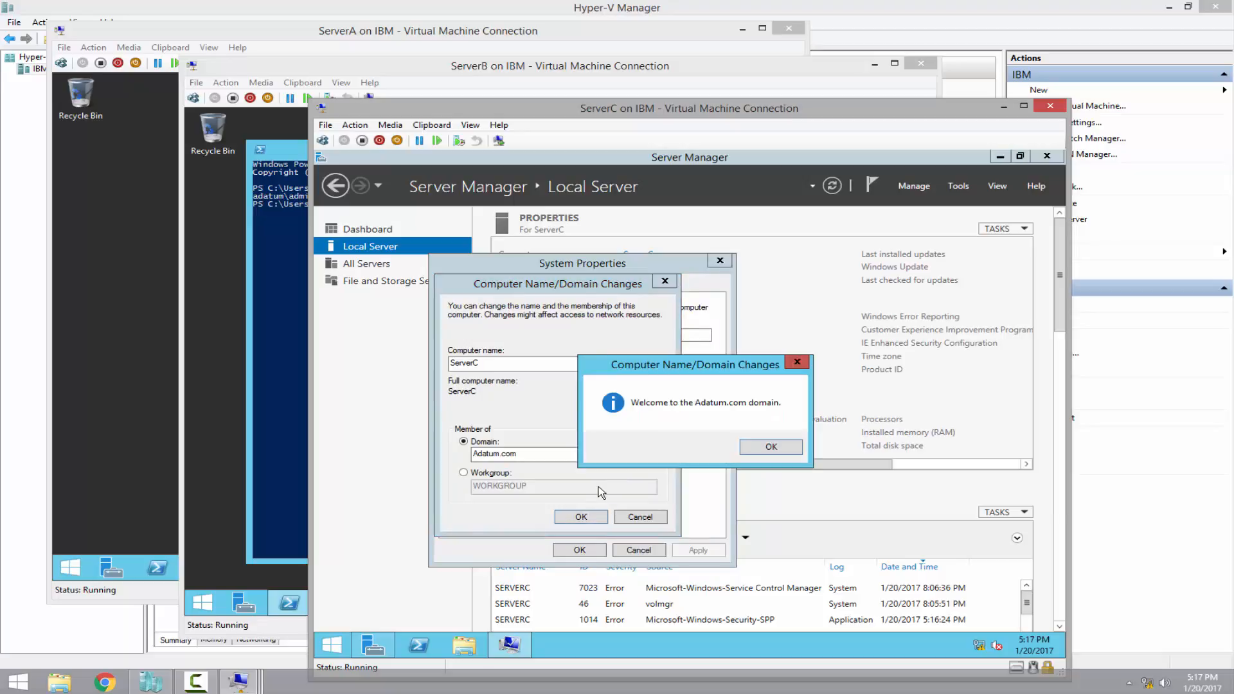
pyautogui.click(754, 447)
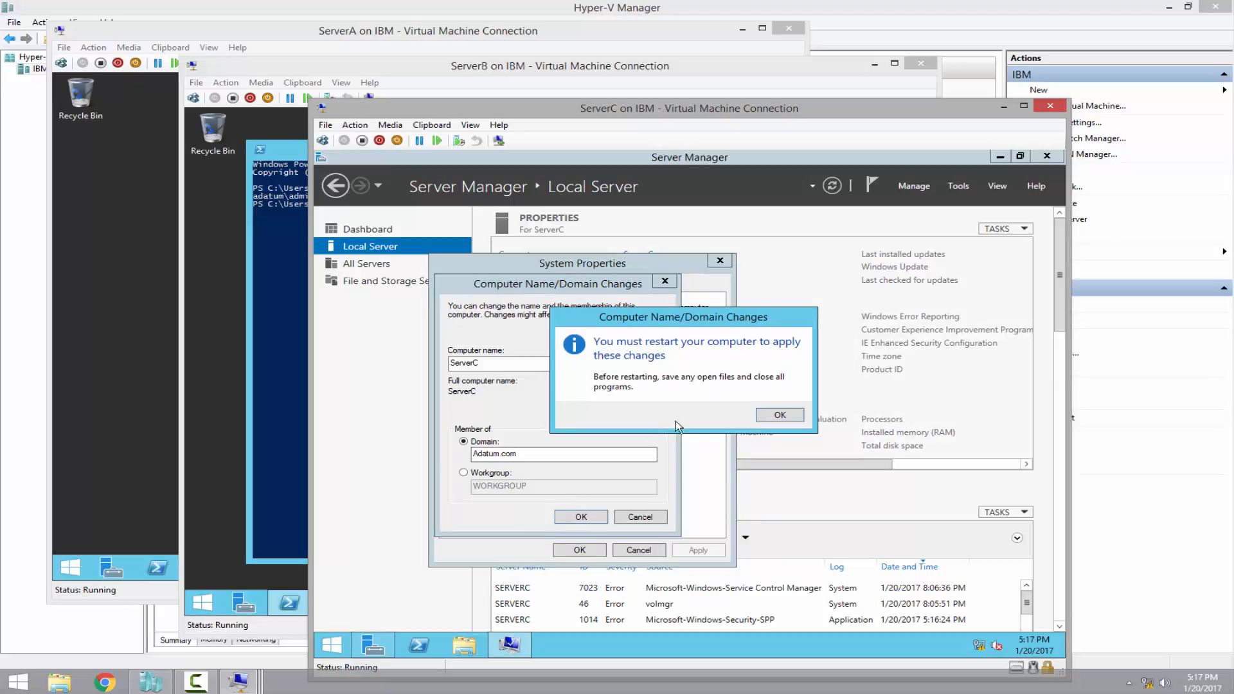
pyautogui.click(766, 416)
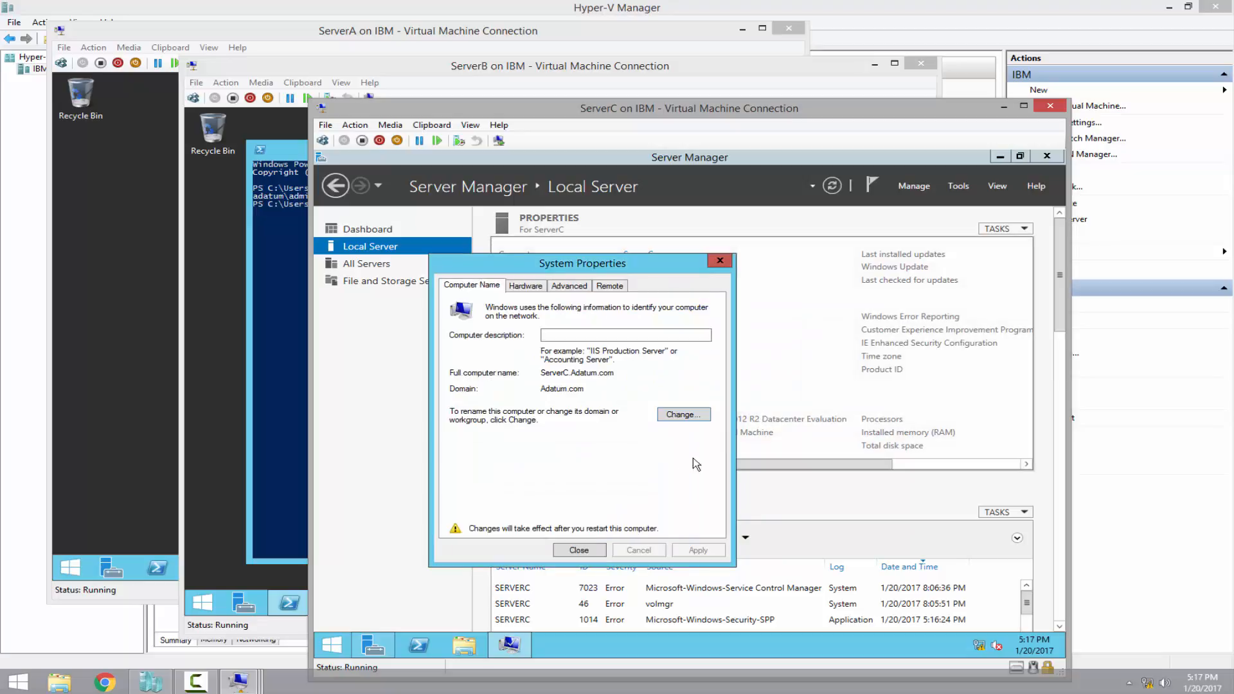
pyautogui.click(569, 550)
pyautogui.click(703, 410)
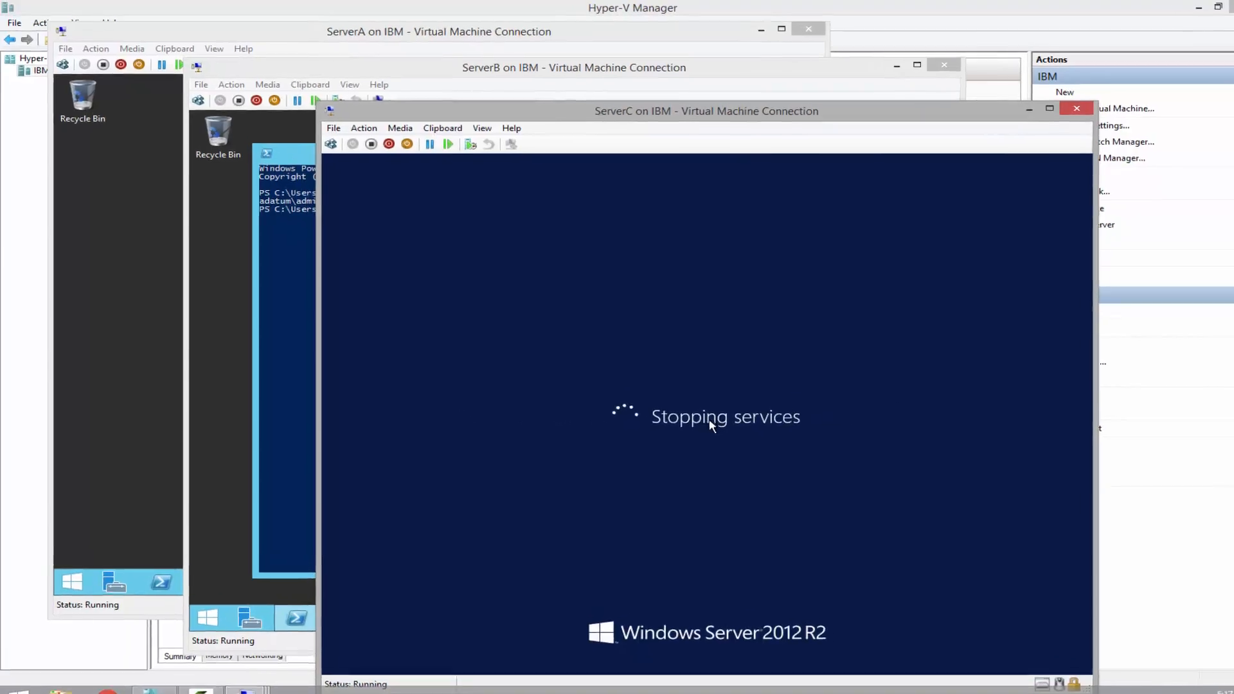
# On ServerA, confirm SERVERB and SERVERC in Adatum.com's Computers container, then return to ServerC
pyautogui.click(150, 316)
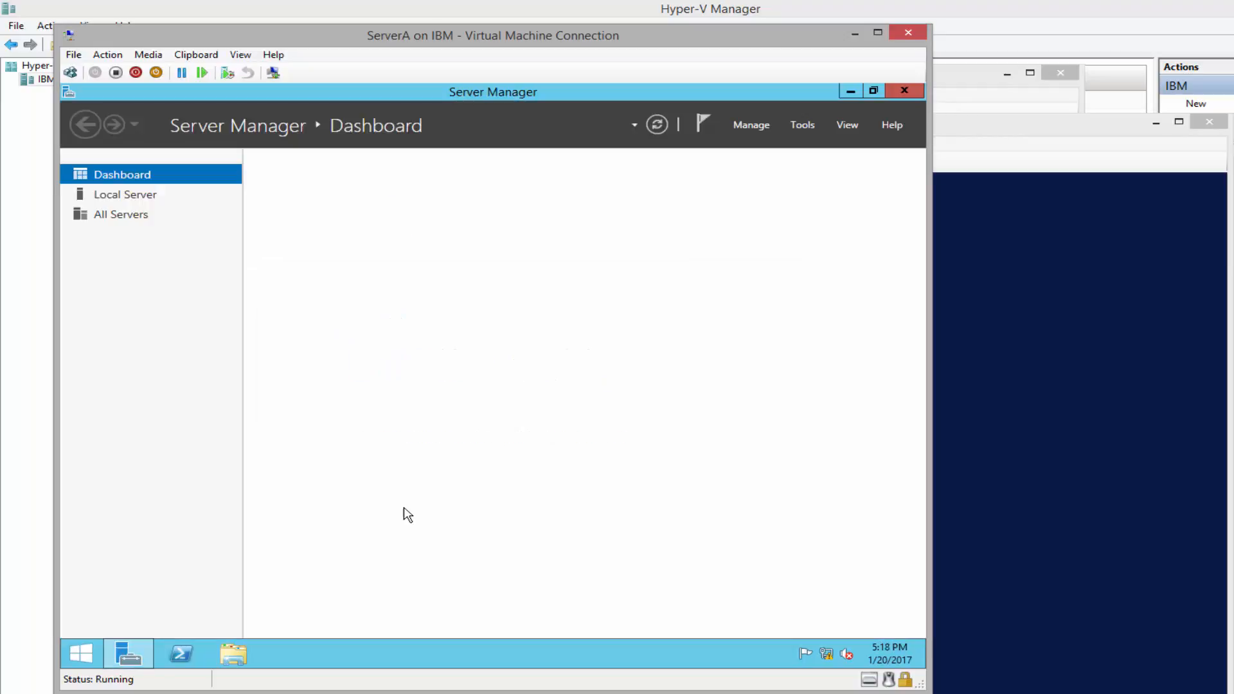
pyautogui.click(802, 126)
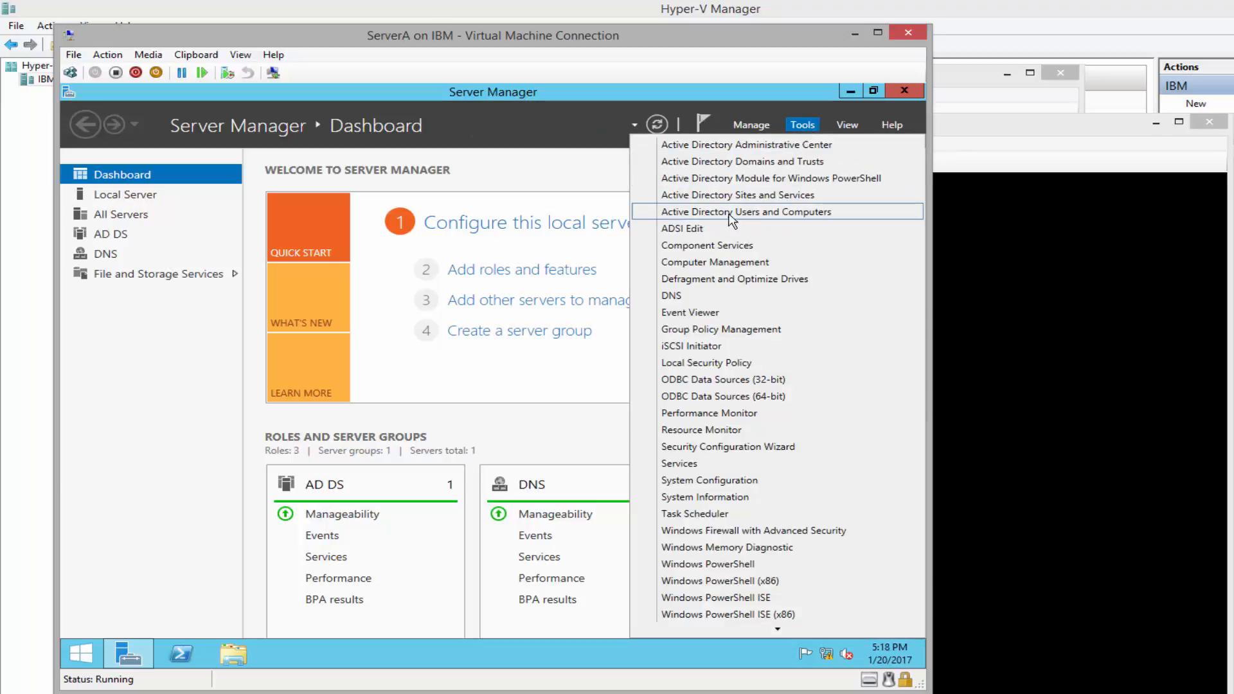
pyautogui.click(843, 219)
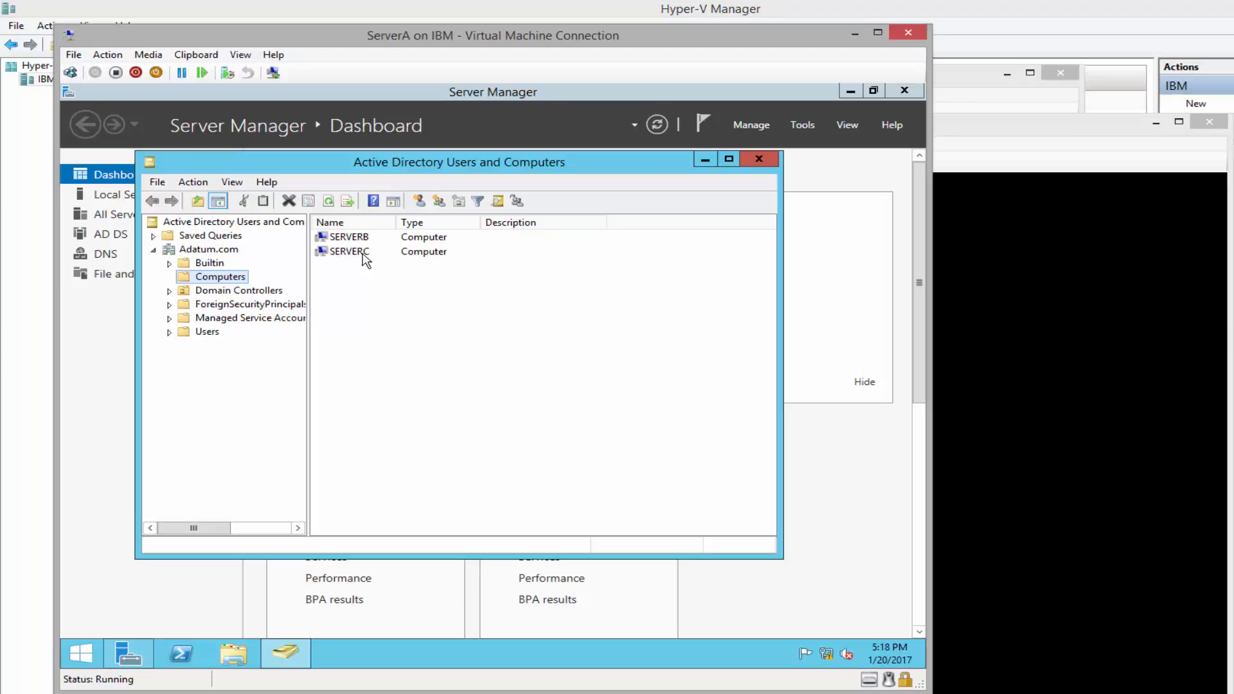
pyautogui.click(759, 161)
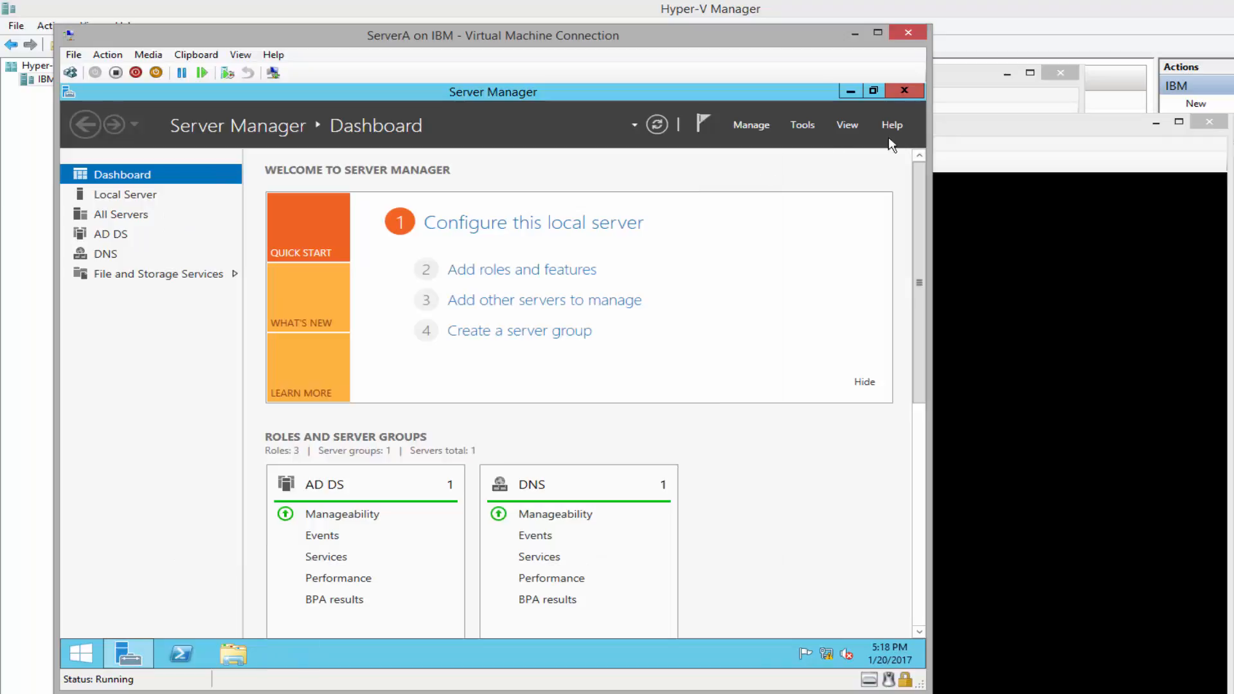
pyautogui.click(904, 92)
pyautogui.click(1060, 136)
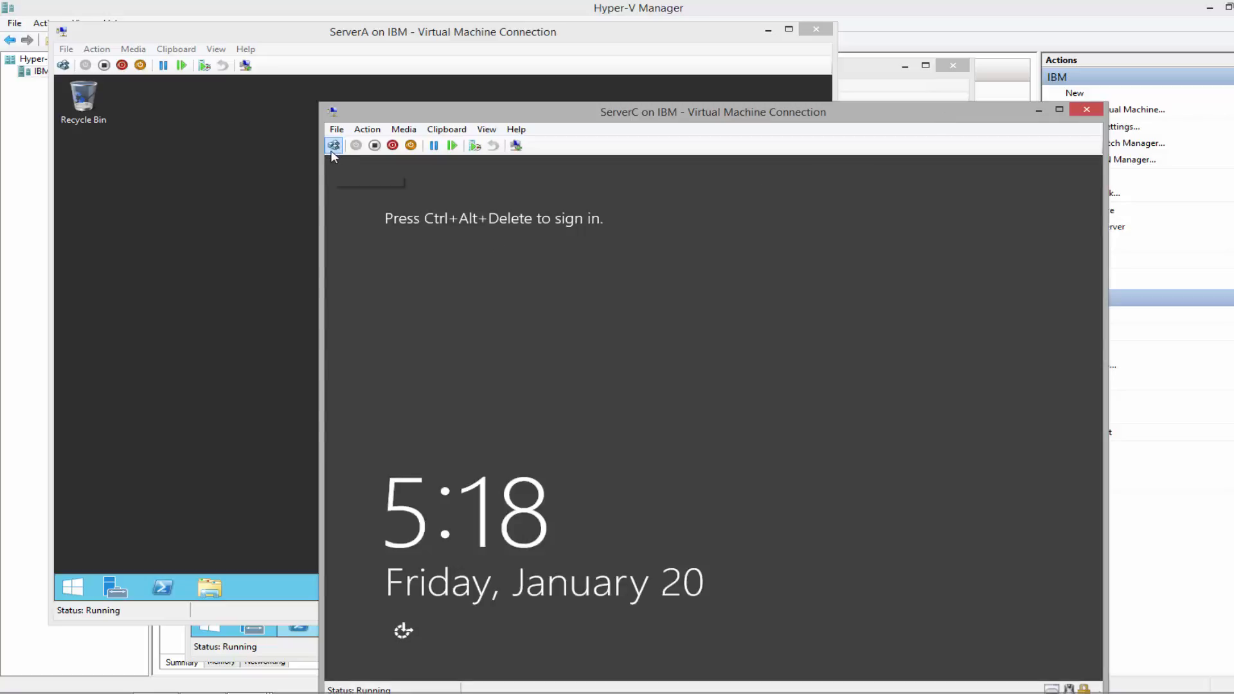
# Sign in to ServerC as Other user adatum\administrator with the domain password
pyautogui.click(333, 146)
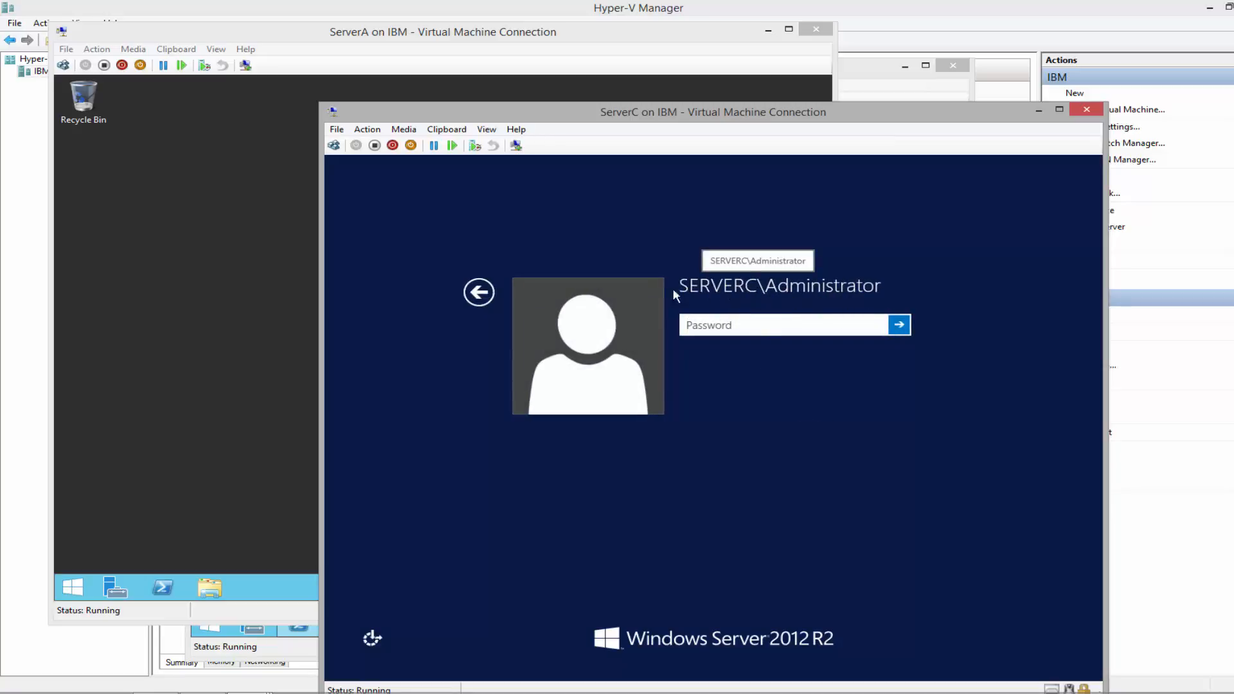
pyautogui.click(479, 293)
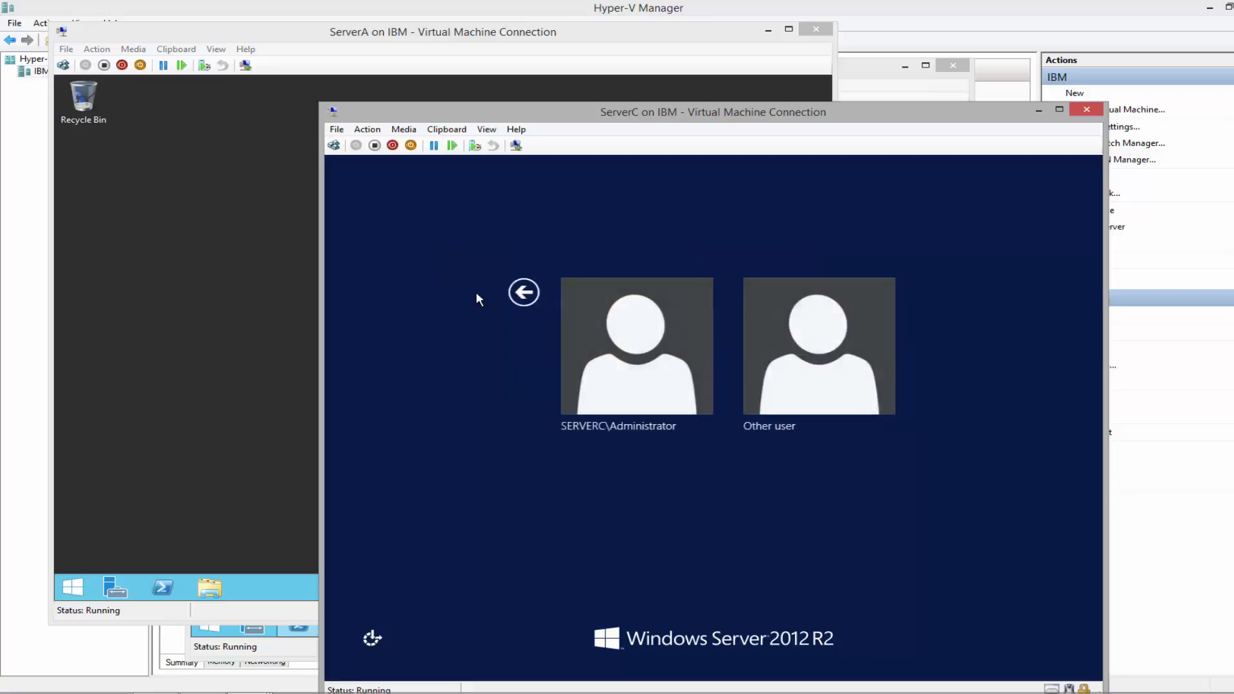
pyautogui.click(831, 350)
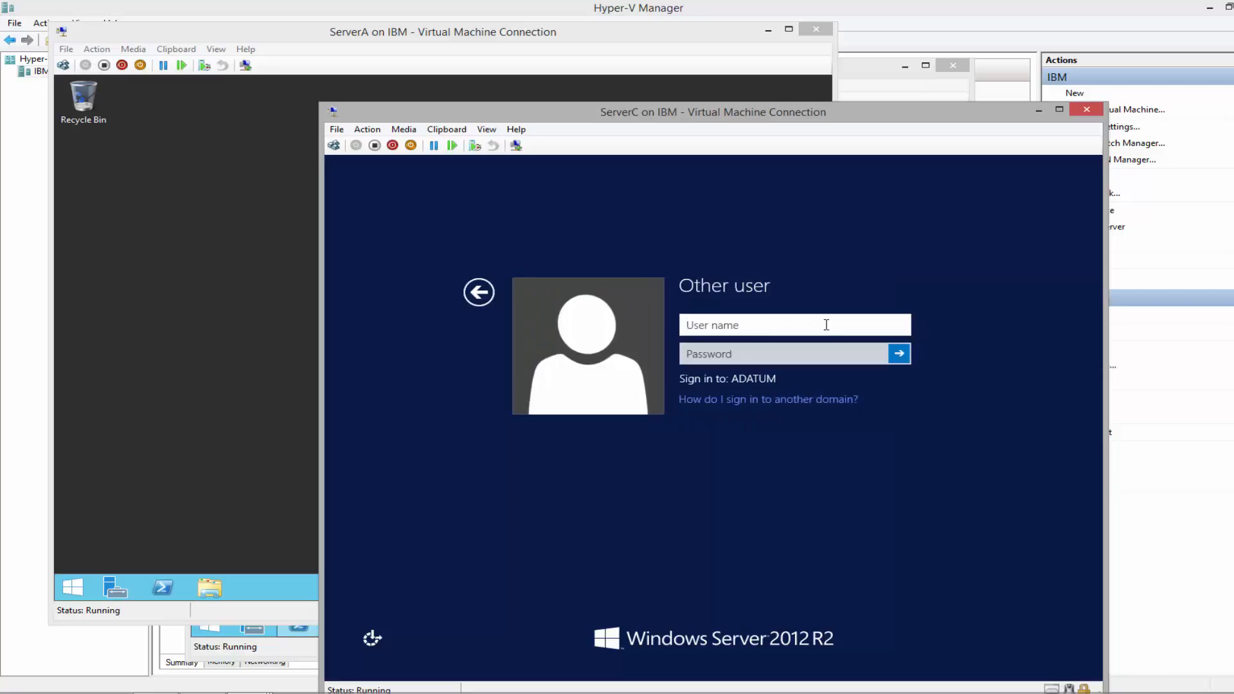
pyautogui.write('adatum\\adm')
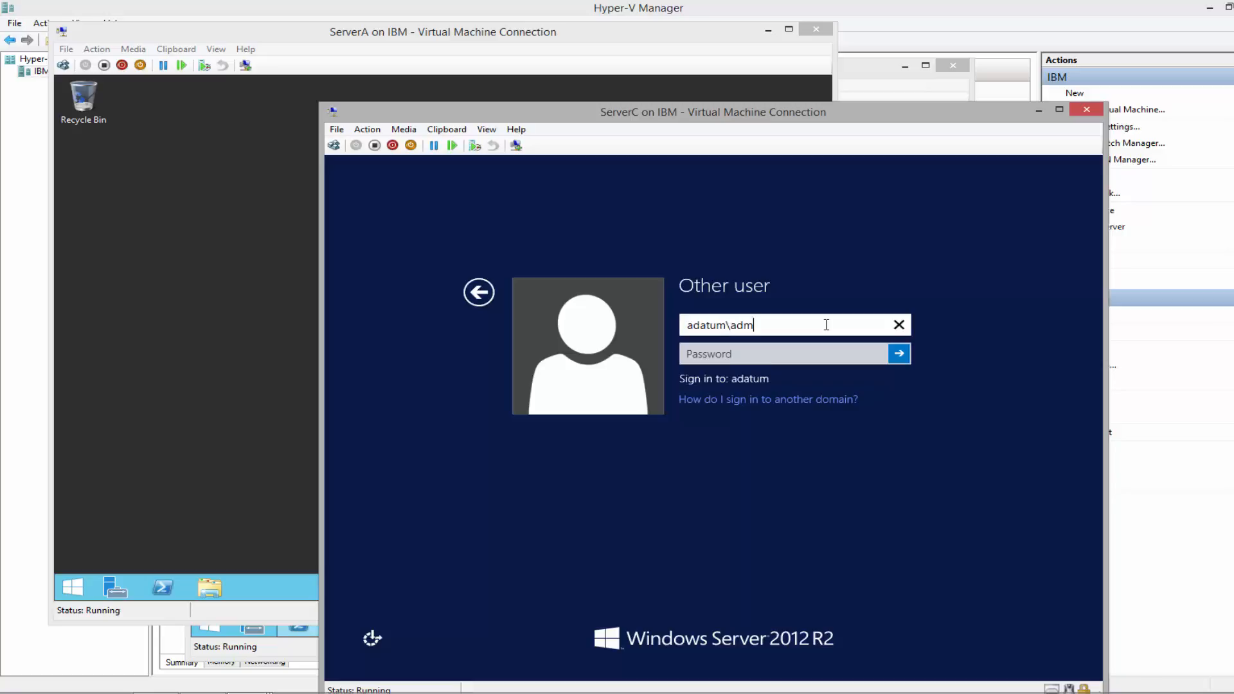
pyautogui.write('inistrato')
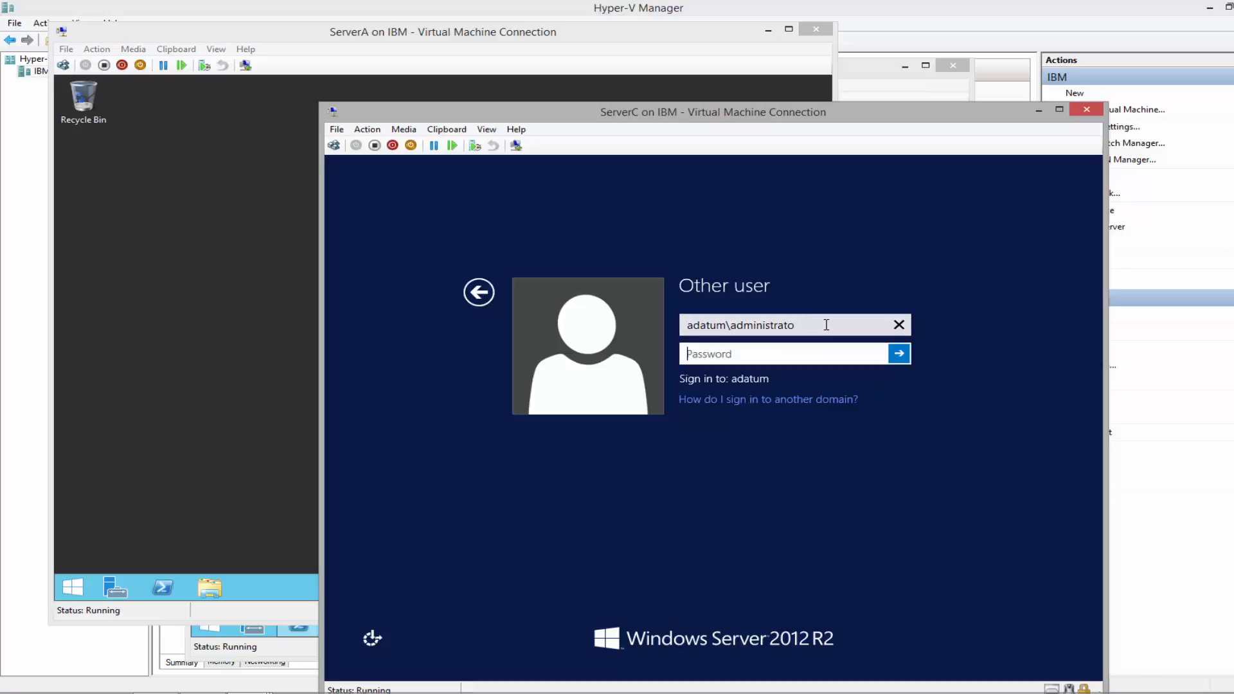
pyautogui.press('Tab')
pyautogui.write('Pa$•••••••')
pyautogui.click(875, 357)
pyautogui.click(806, 323)
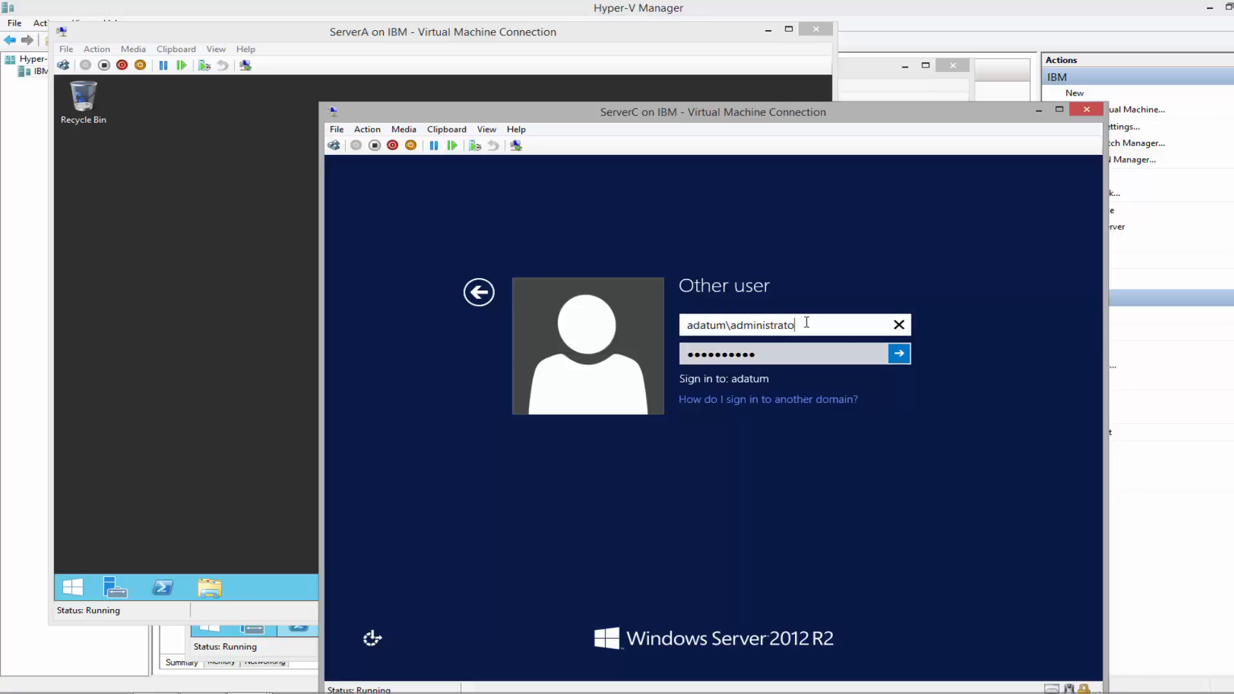
pyautogui.write('r')
pyautogui.click(901, 354)
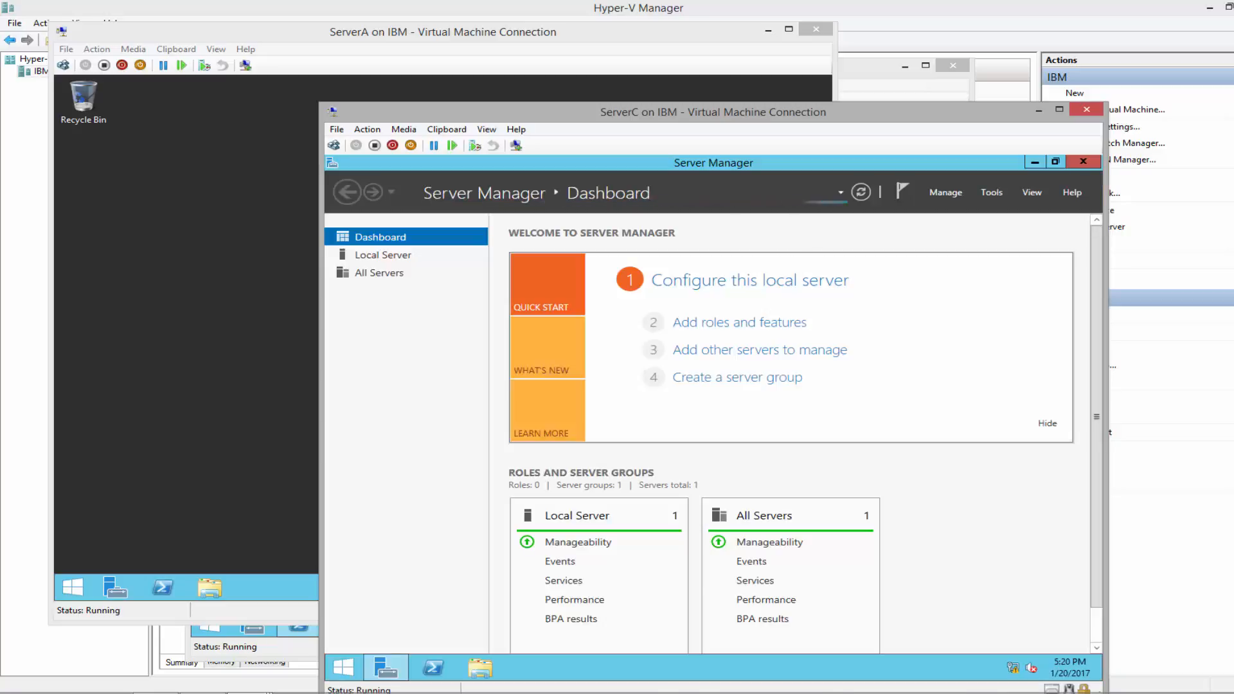
# Enable 'Do not start Server Manager automatically at logon' on ServerC
pyautogui.click(945, 194)
pyautogui.click(972, 281)
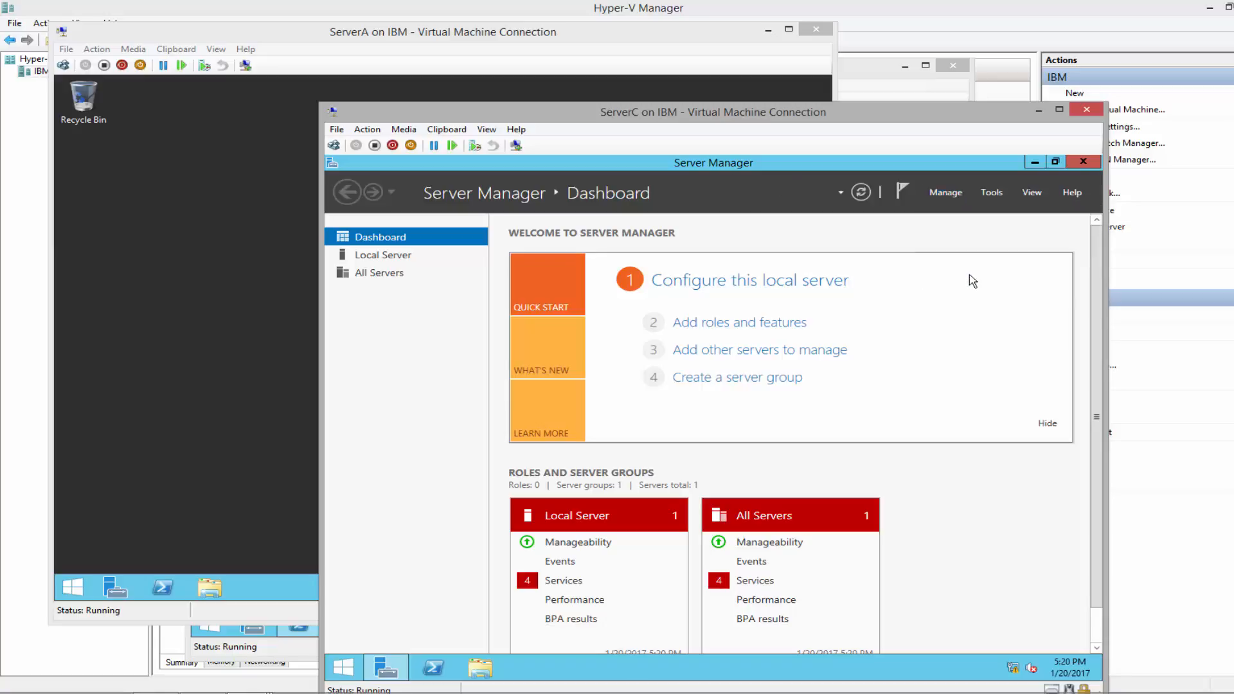
pyautogui.click(550, 440)
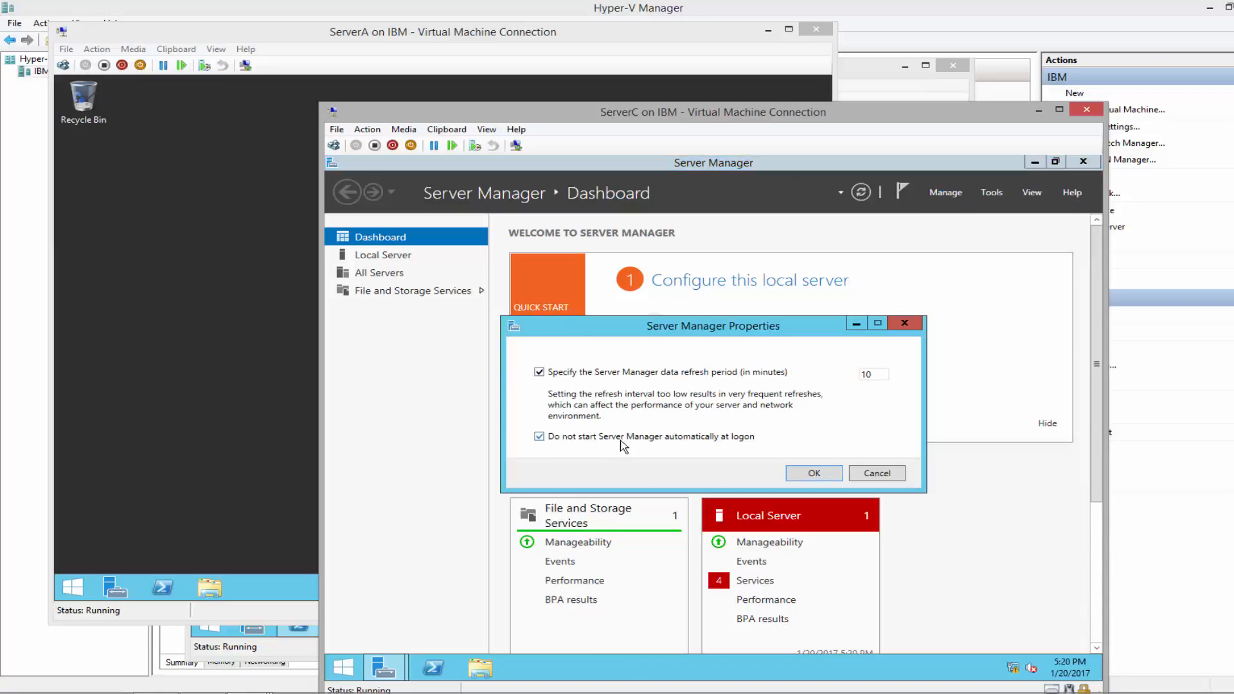
pyautogui.click(813, 474)
pyautogui.click(1082, 162)
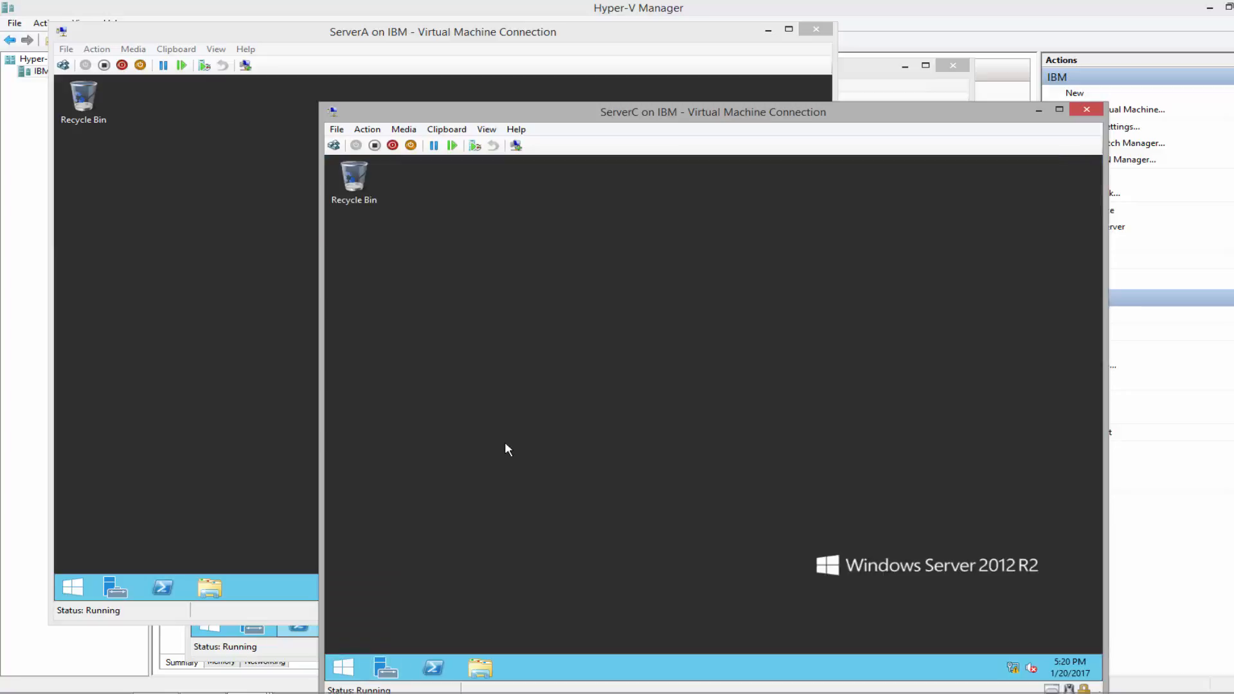
# Set the Balanced power plan's display turn-off time to Never and save
pyautogui.click(344, 668)
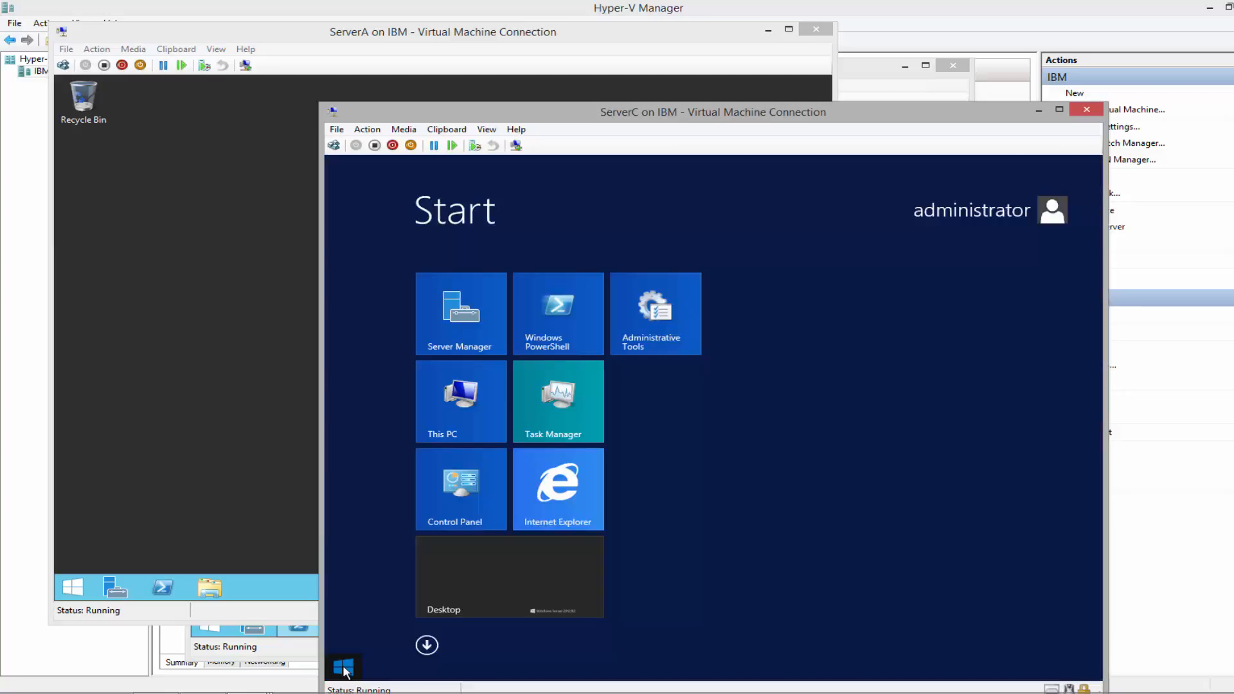
pyautogui.click(457, 496)
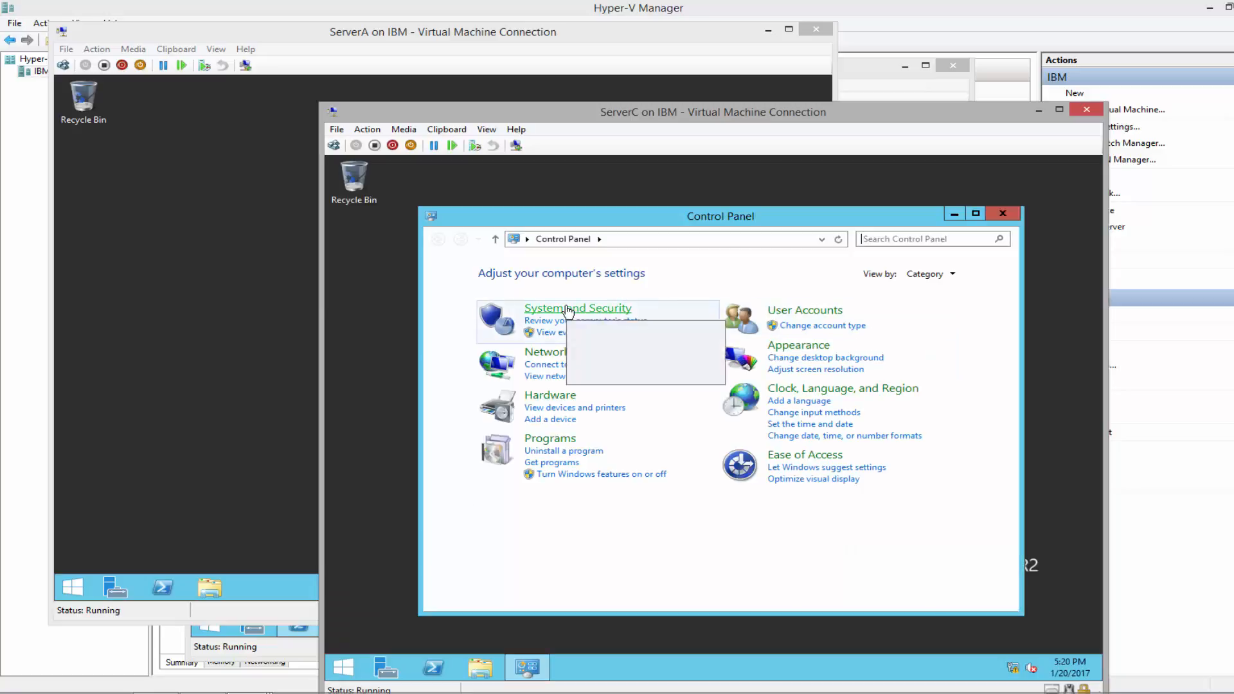
pyautogui.click(566, 311)
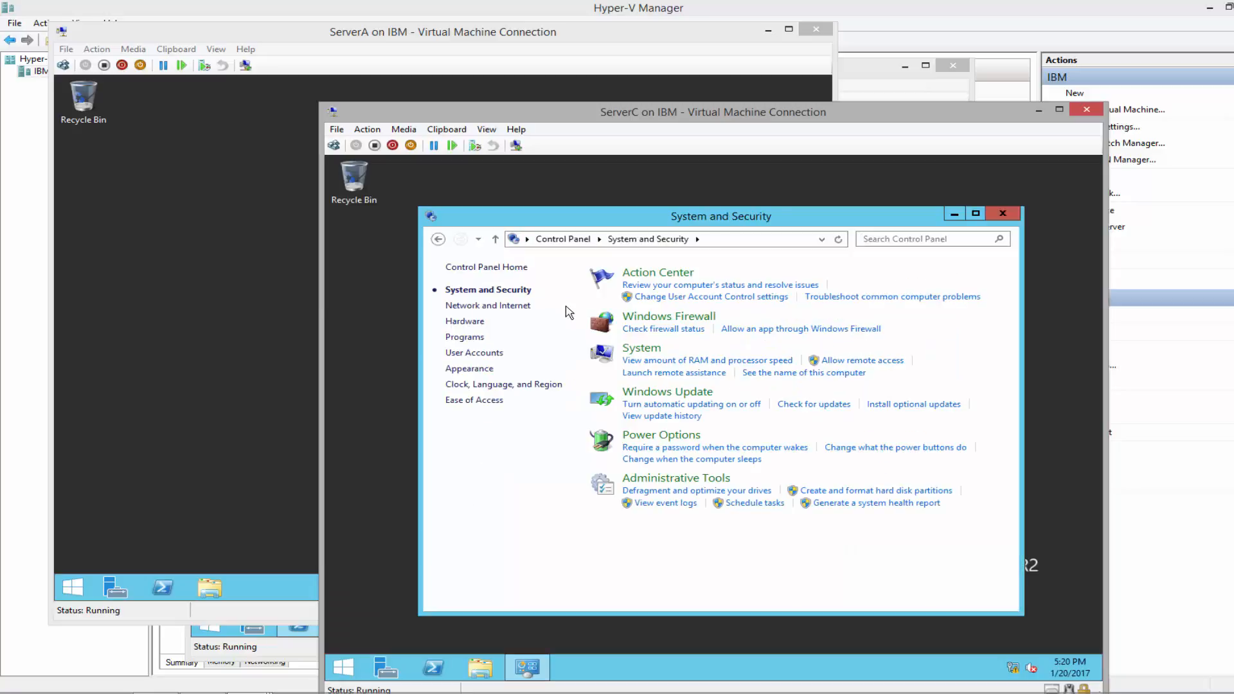
pyautogui.click(692, 441)
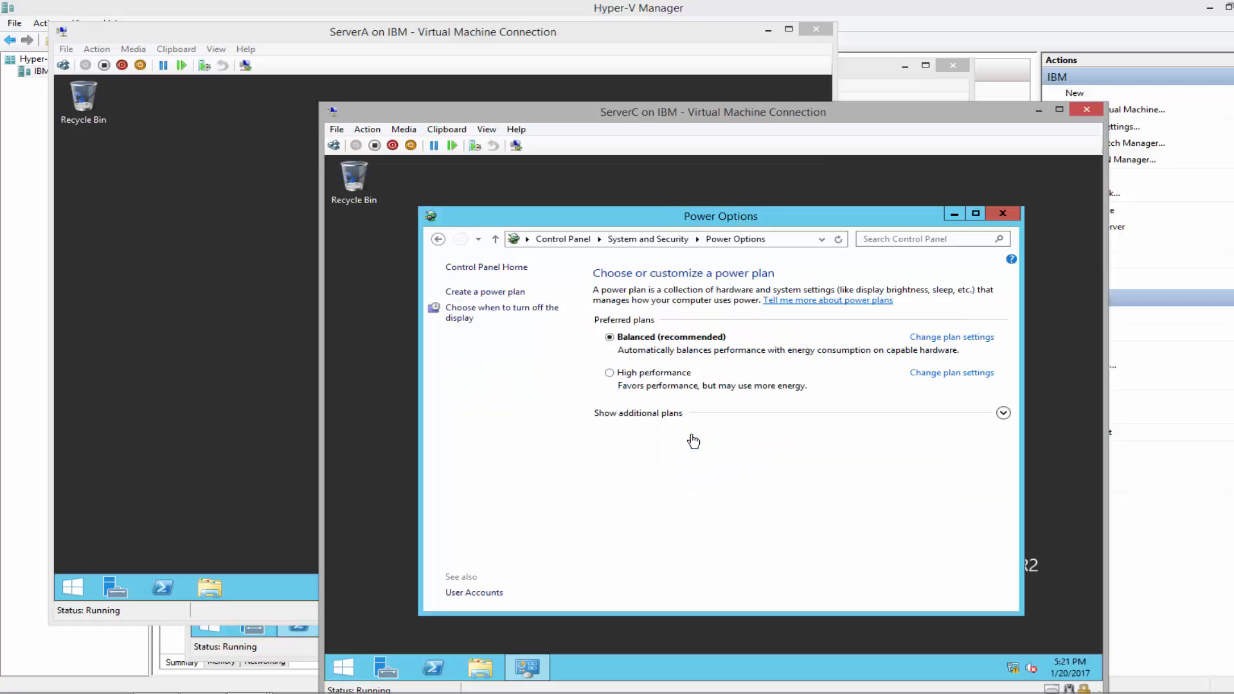
pyautogui.click(965, 339)
pyautogui.click(710, 323)
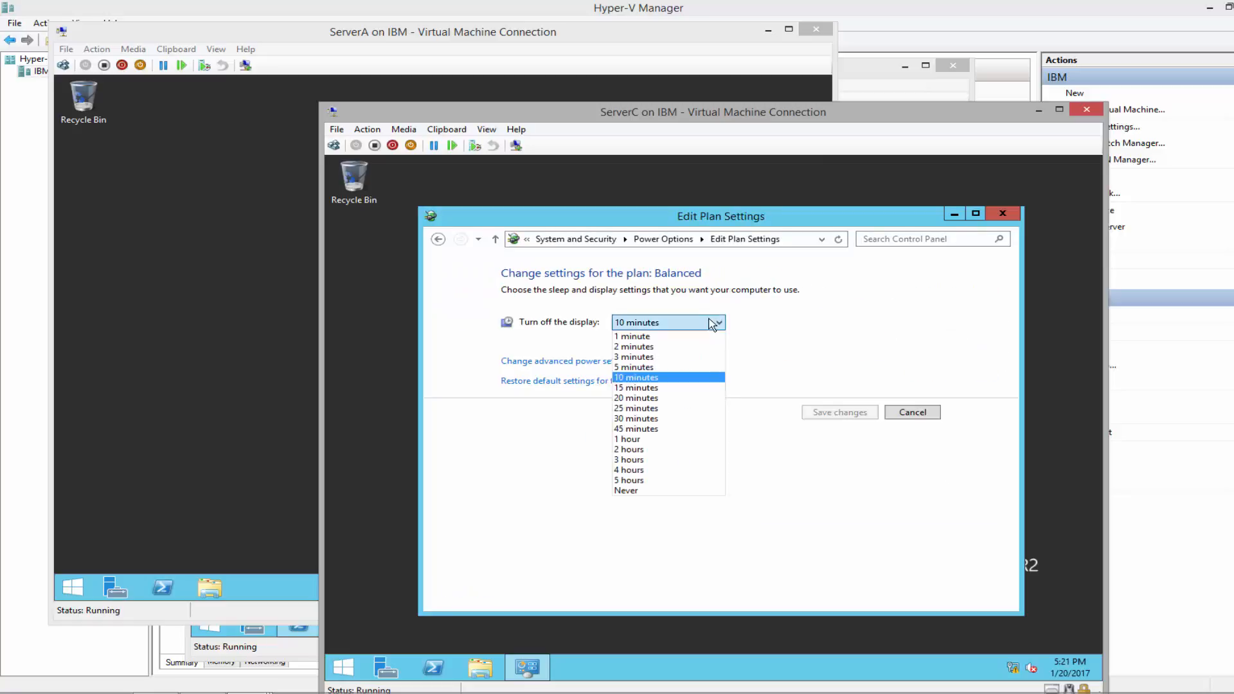
pyautogui.click(649, 492)
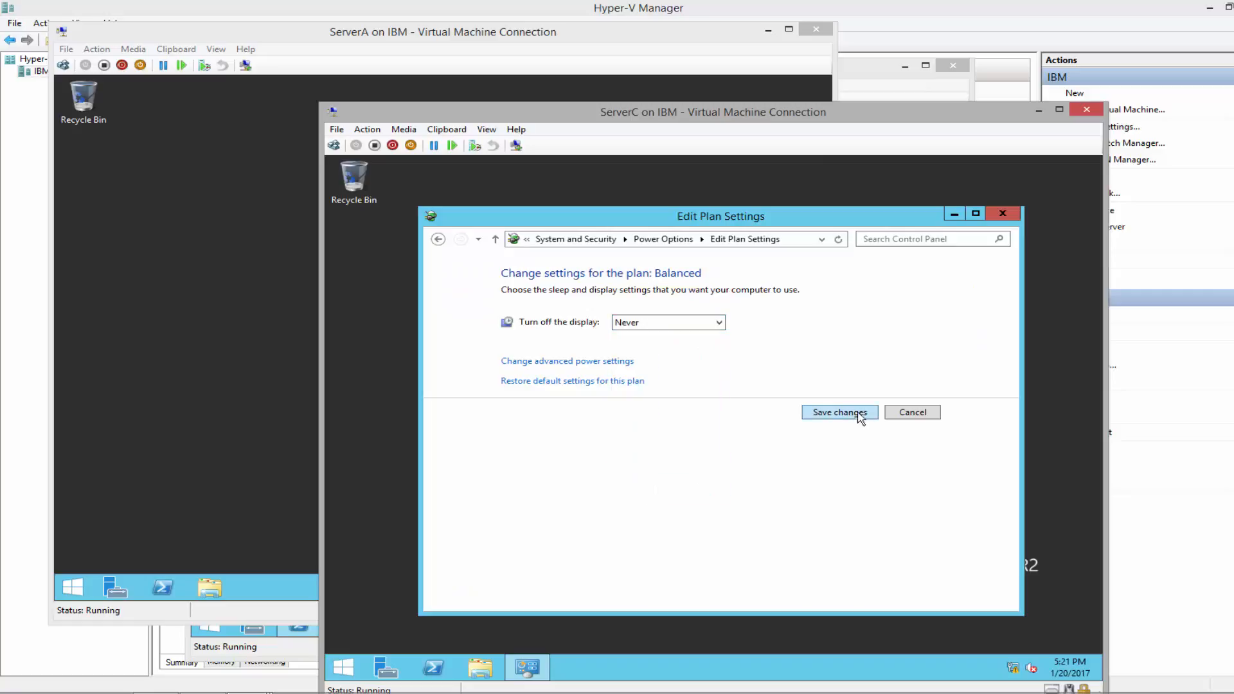
pyautogui.click(854, 413)
pyautogui.click(1001, 214)
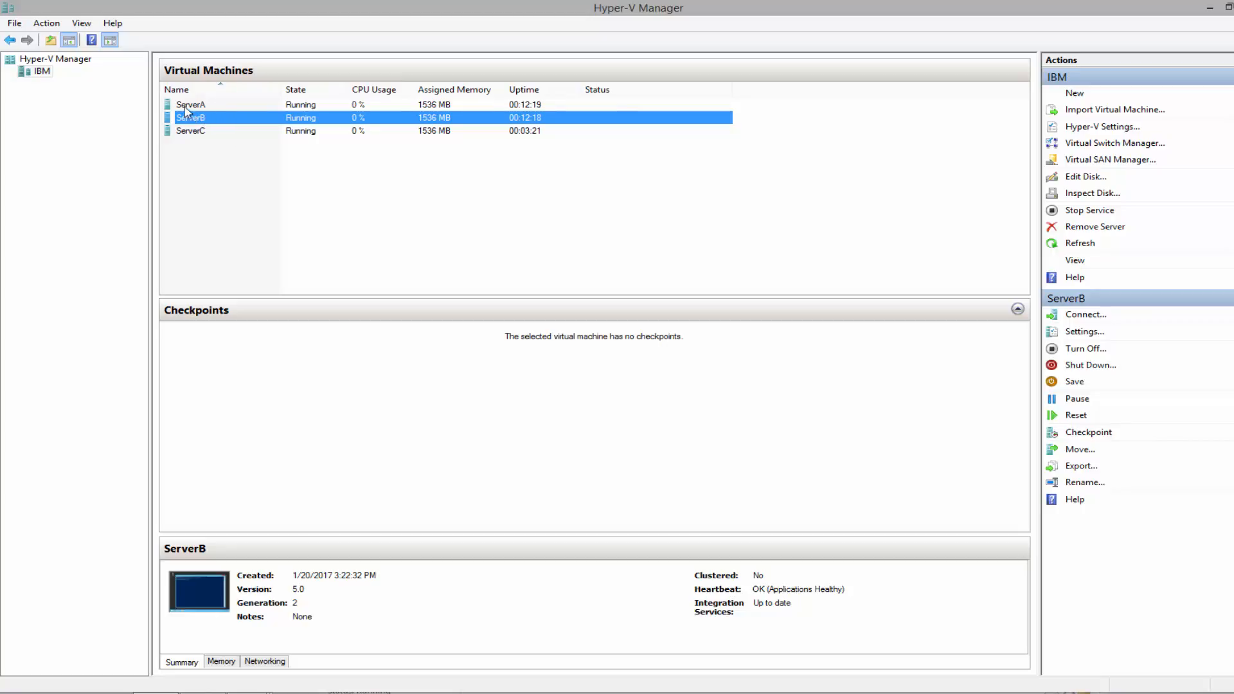
# Open console connections to the ServerA, ServerB and ServerC virtual machines
pyautogui.doubleClick(204, 105)
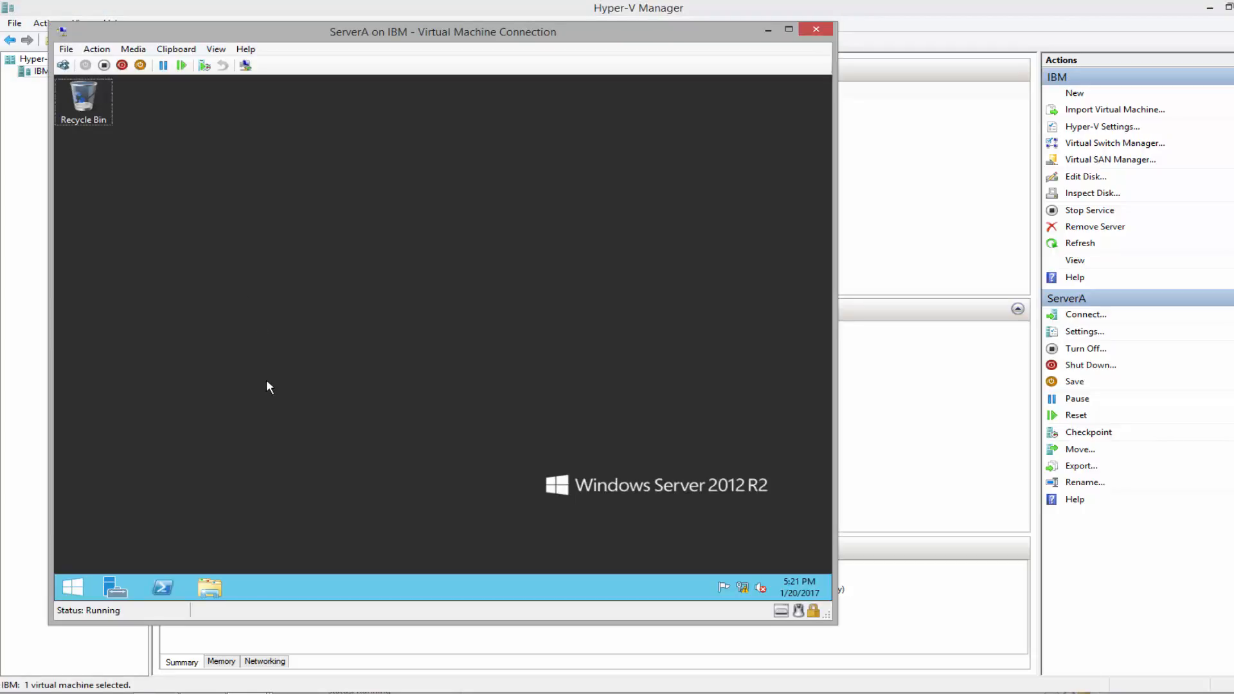
pyautogui.click(889, 71)
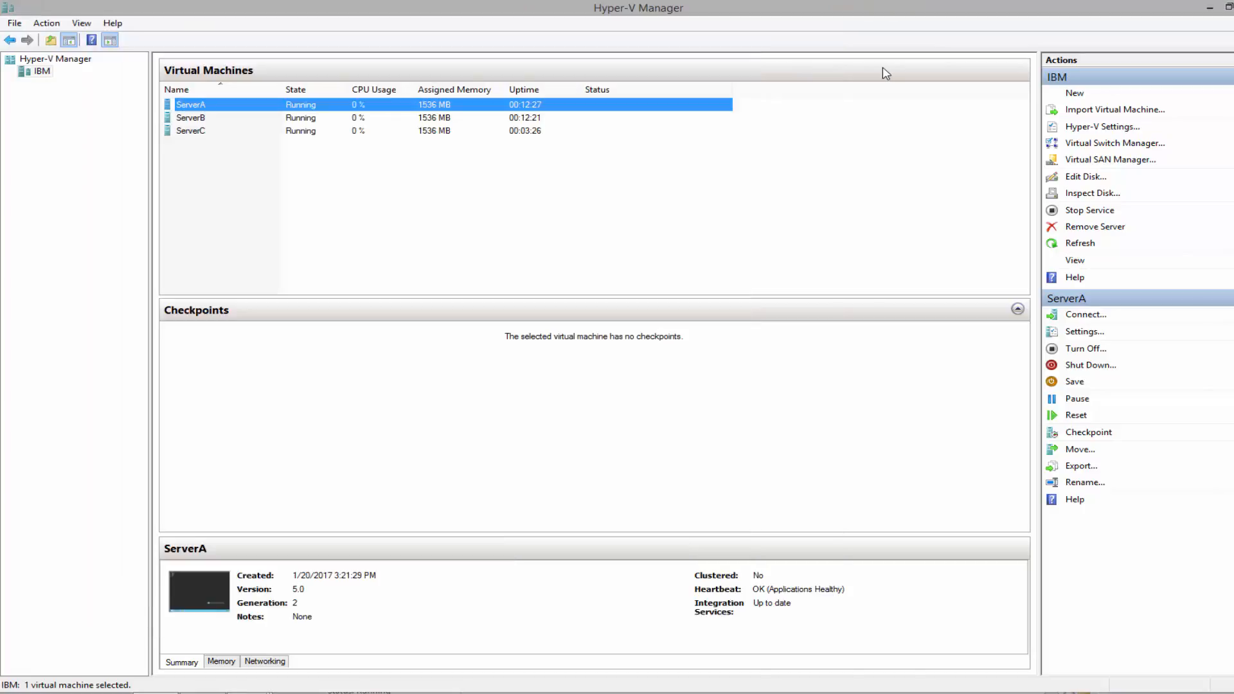
pyautogui.doubleClick(192, 118)
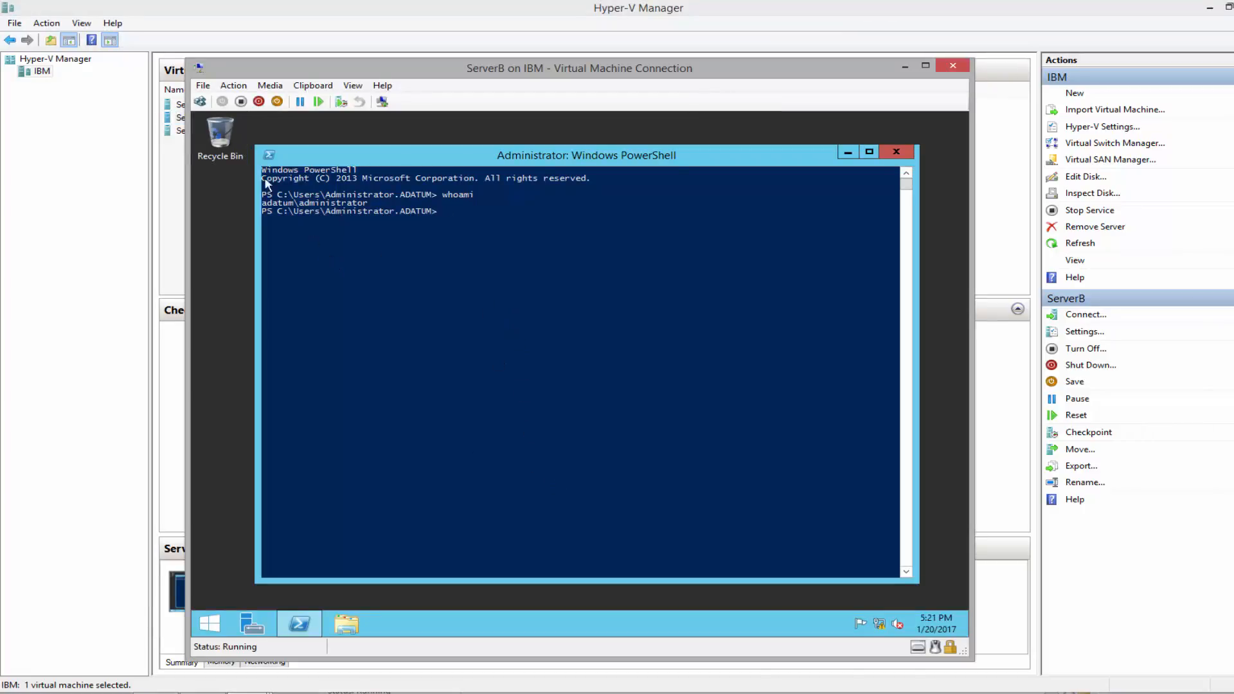
pyautogui.doubleClick(178, 131)
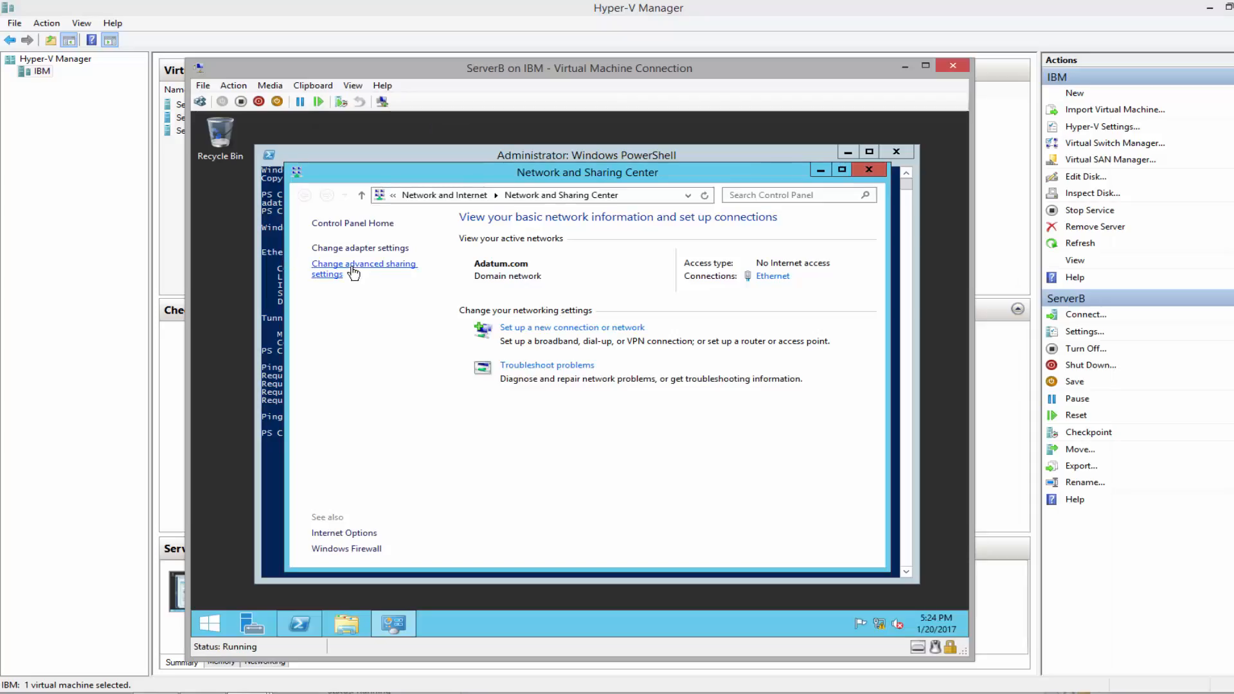
# Turn on network discovery and file and printer sharing on ServerB and save
pyautogui.click(353, 274)
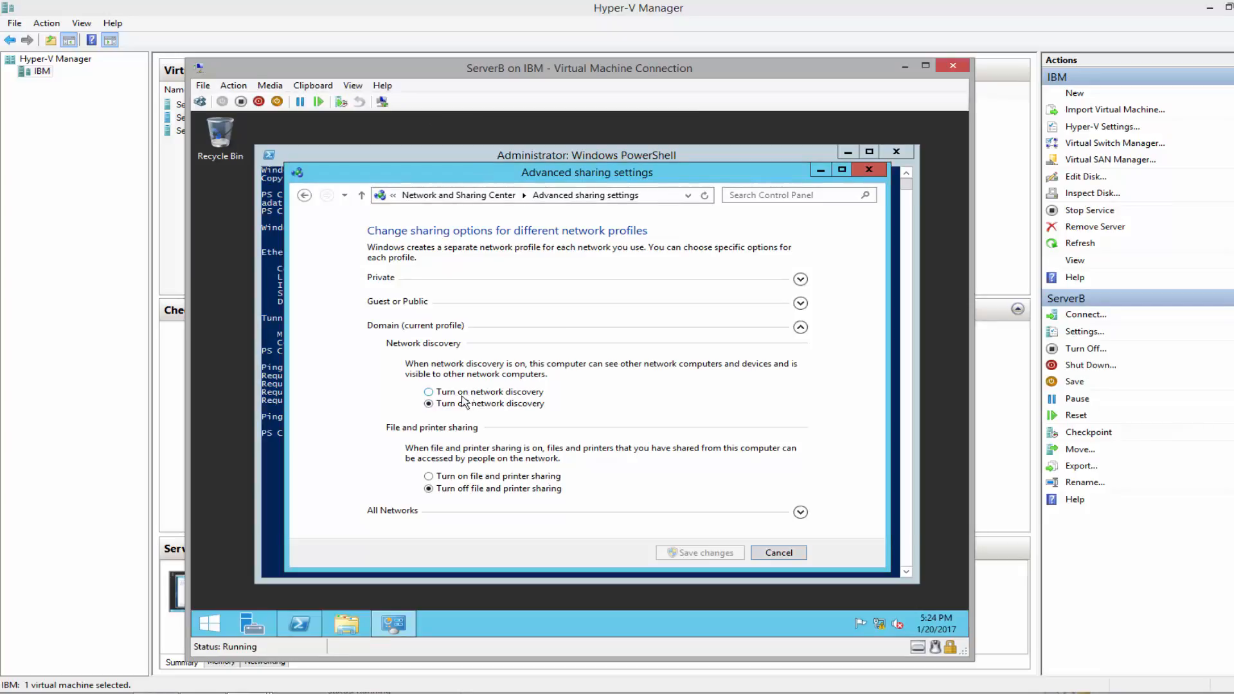
pyautogui.click(461, 394)
pyautogui.click(444, 478)
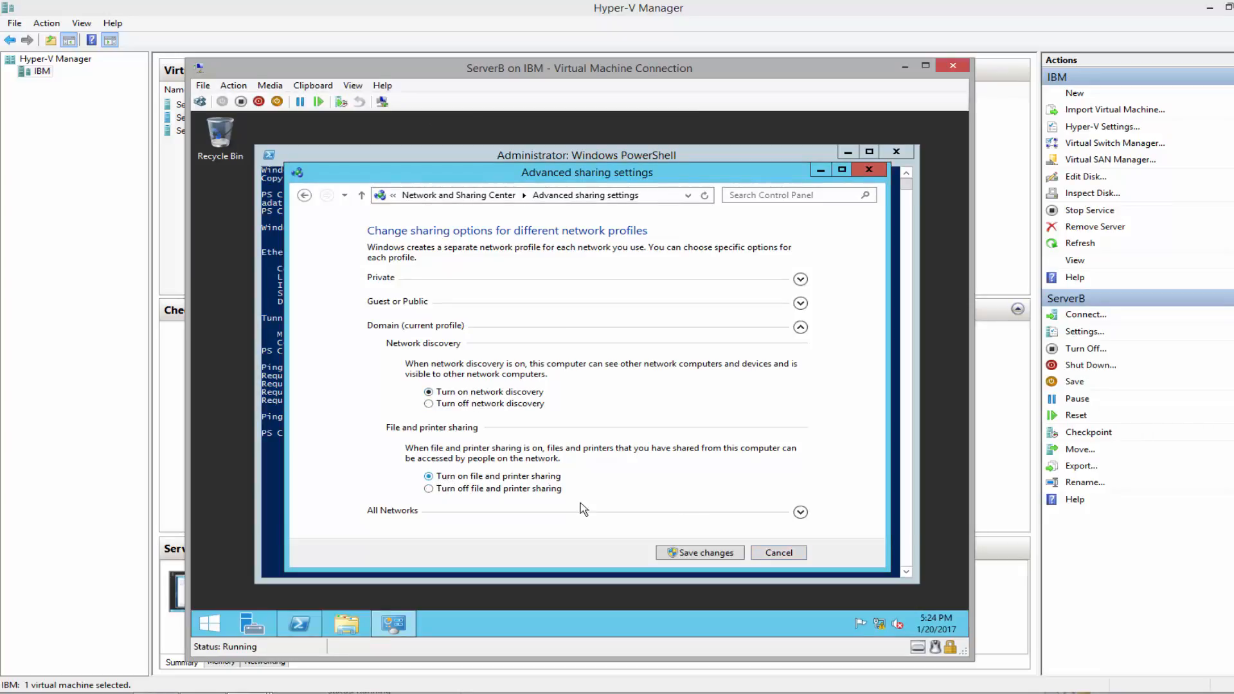
pyautogui.click(713, 557)
pyautogui.click(867, 169)
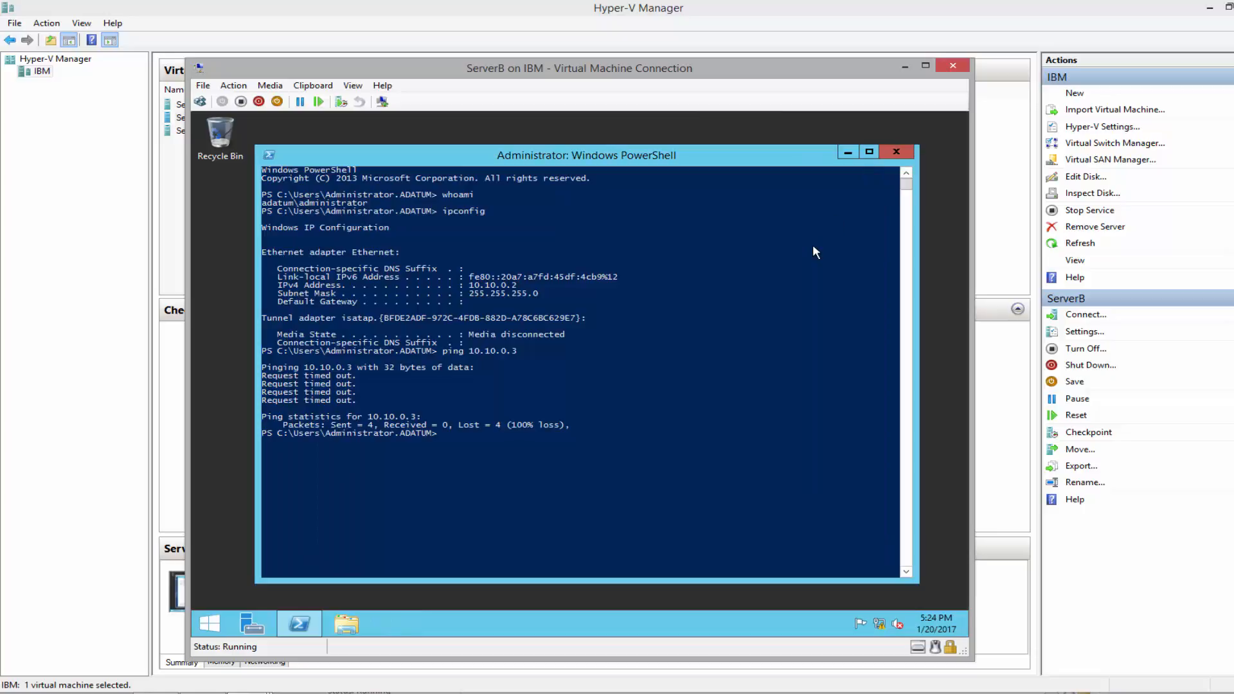
# On ServerC, turn on network discovery and file and printer sharing, and save the settings
pyautogui.doubleClick(169, 132)
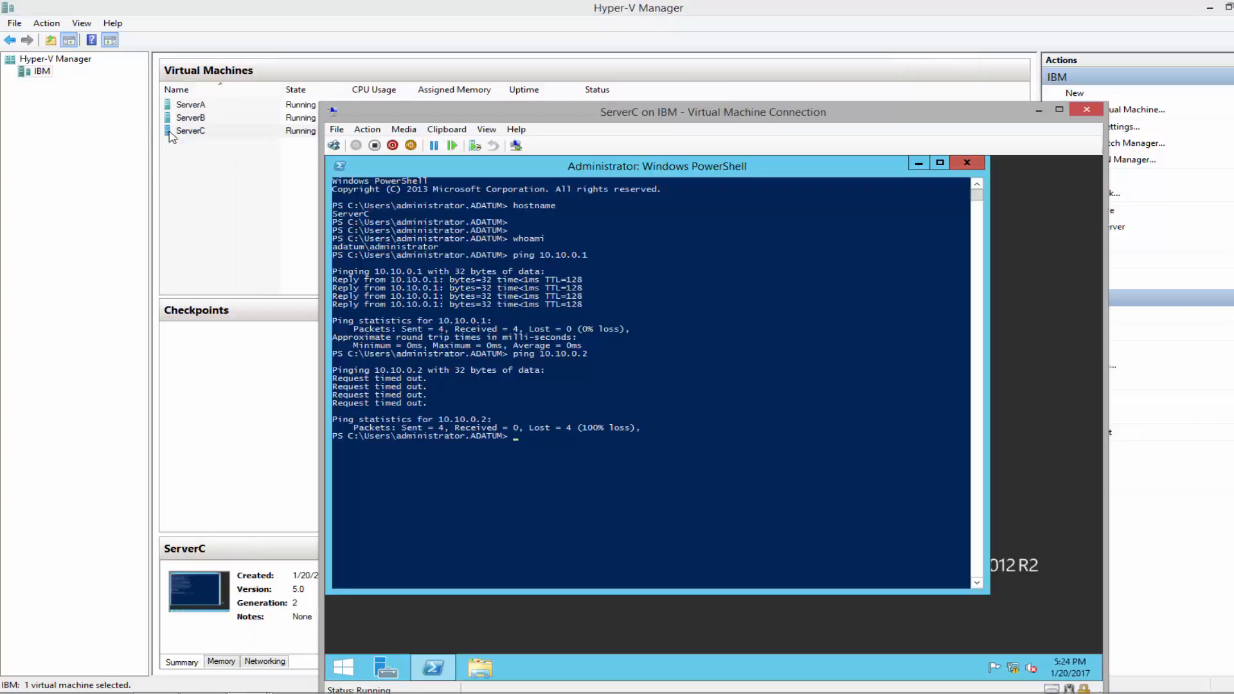
pyautogui.rightClick(1013, 668)
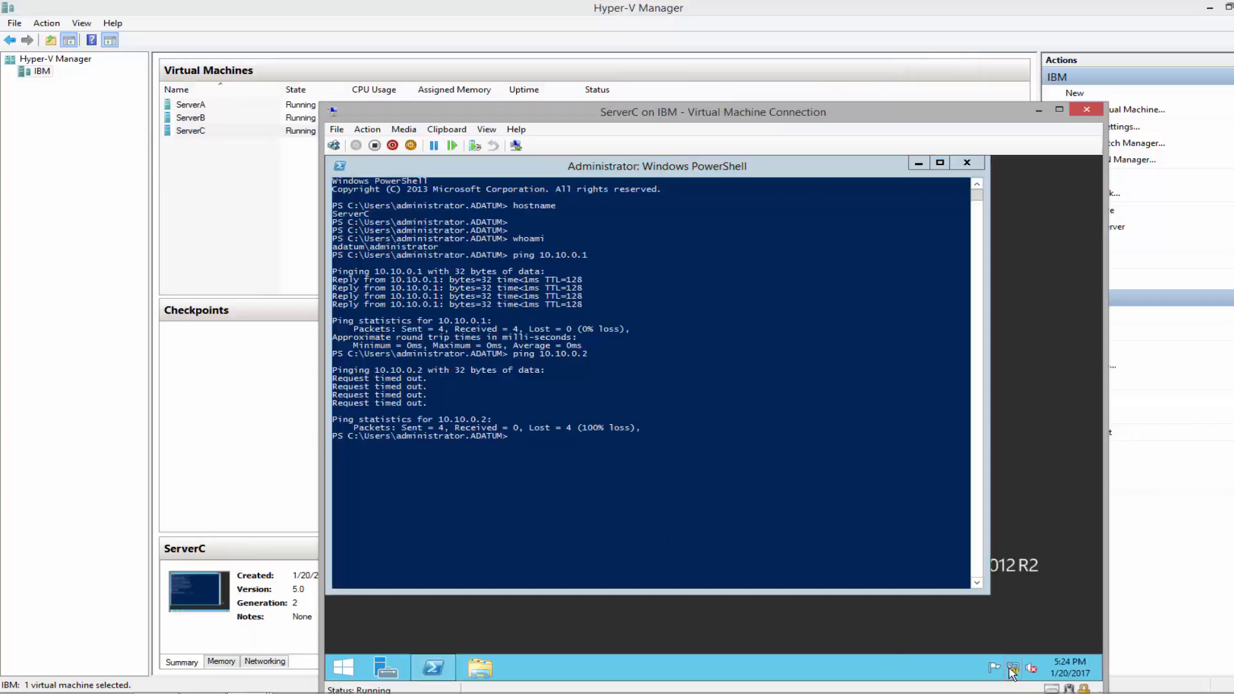
pyautogui.click(960, 657)
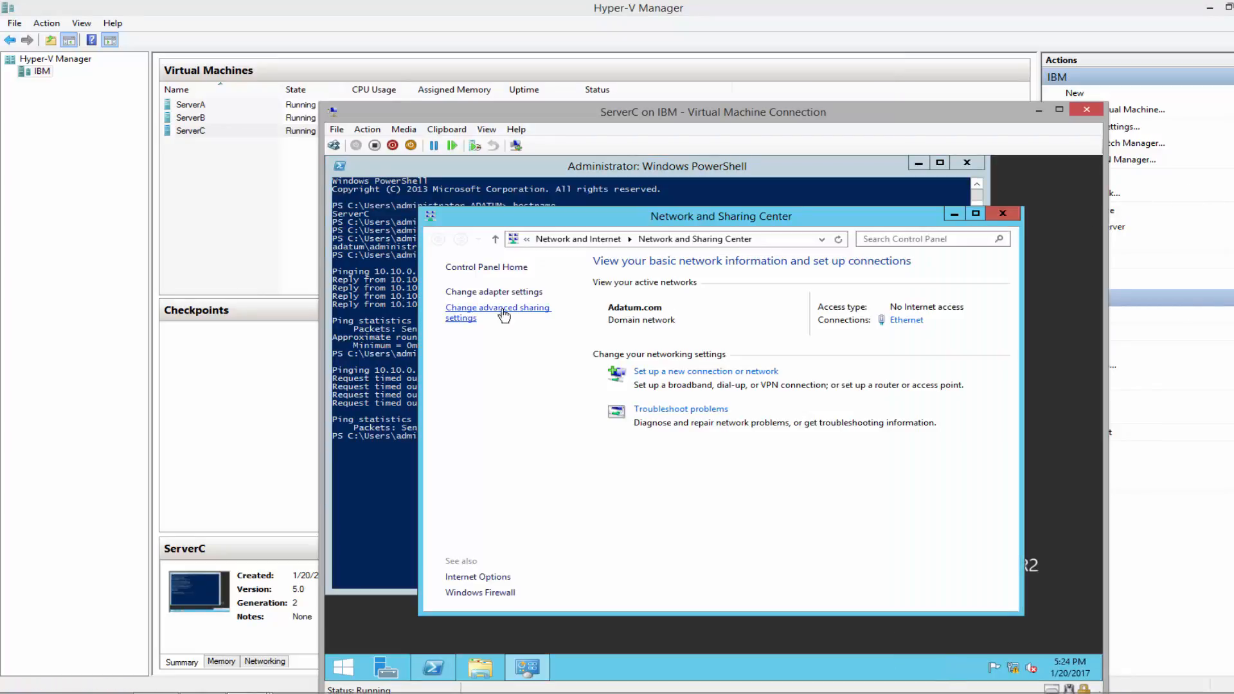
pyautogui.click(522, 313)
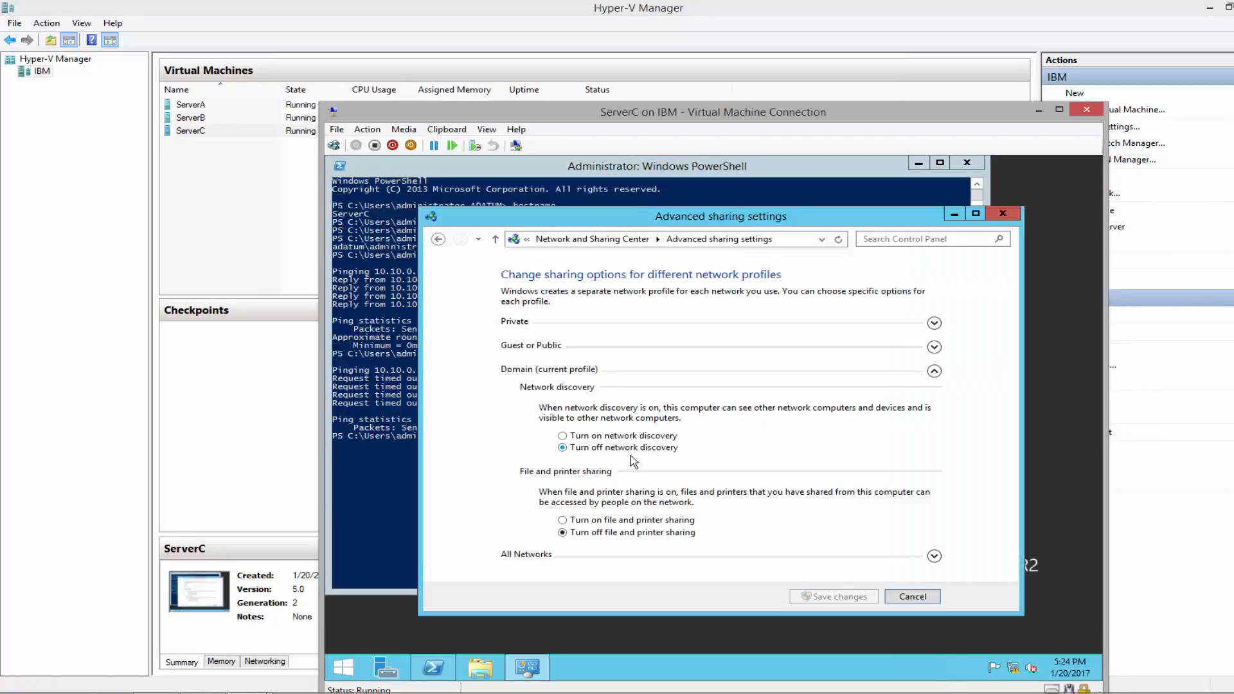
pyautogui.click(562, 437)
pyautogui.click(564, 521)
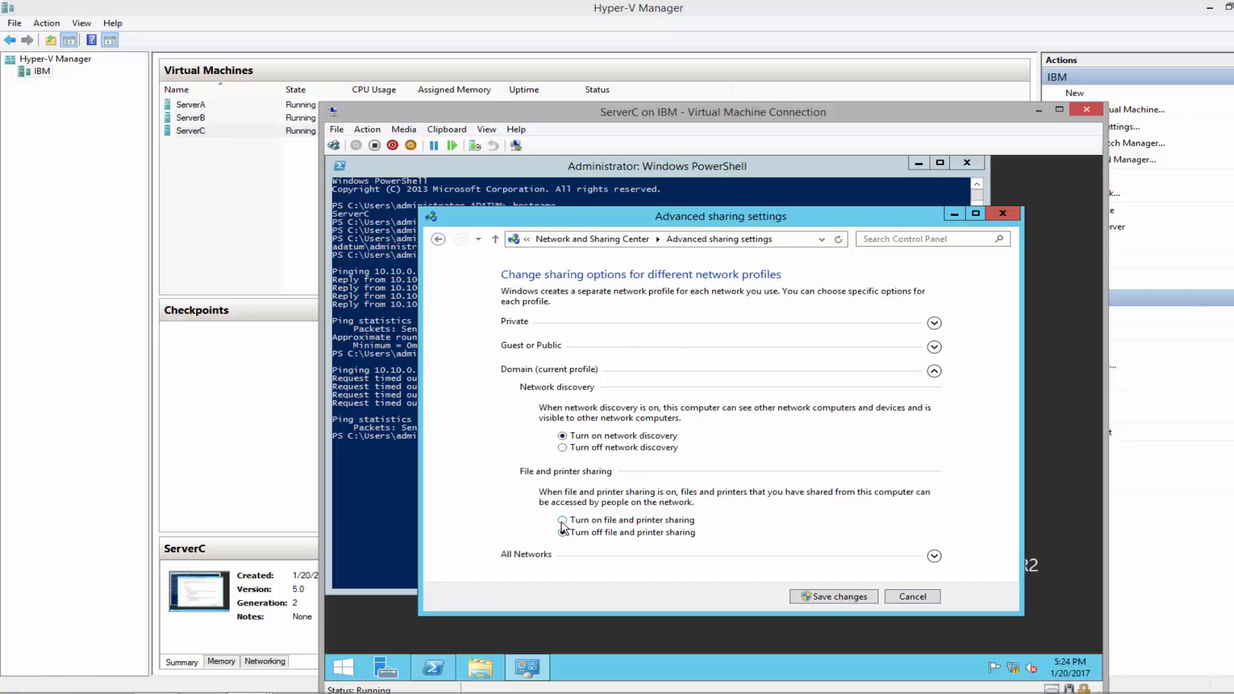
pyautogui.click(835, 598)
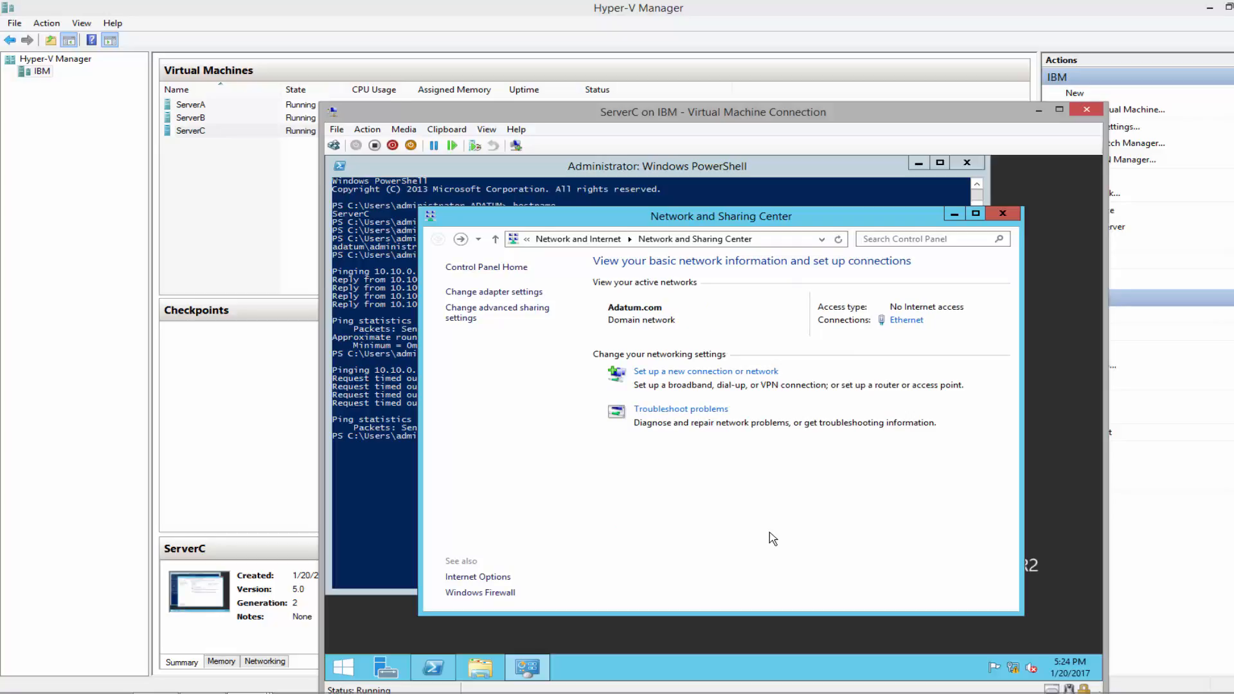
pyautogui.click(1002, 213)
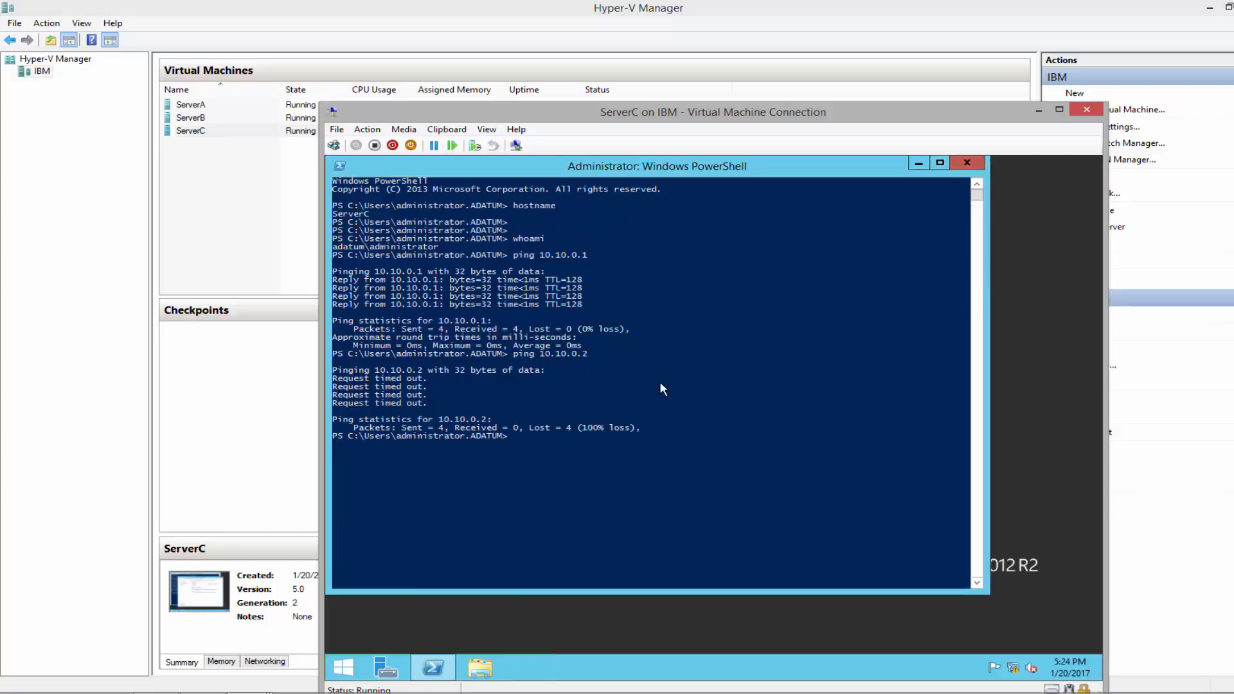
# Rerun the pings from ServerC to 10.10.0.2 and from ServerB to 10.10.0.3
pyautogui.click(659, 380)
pyautogui.press('Up')
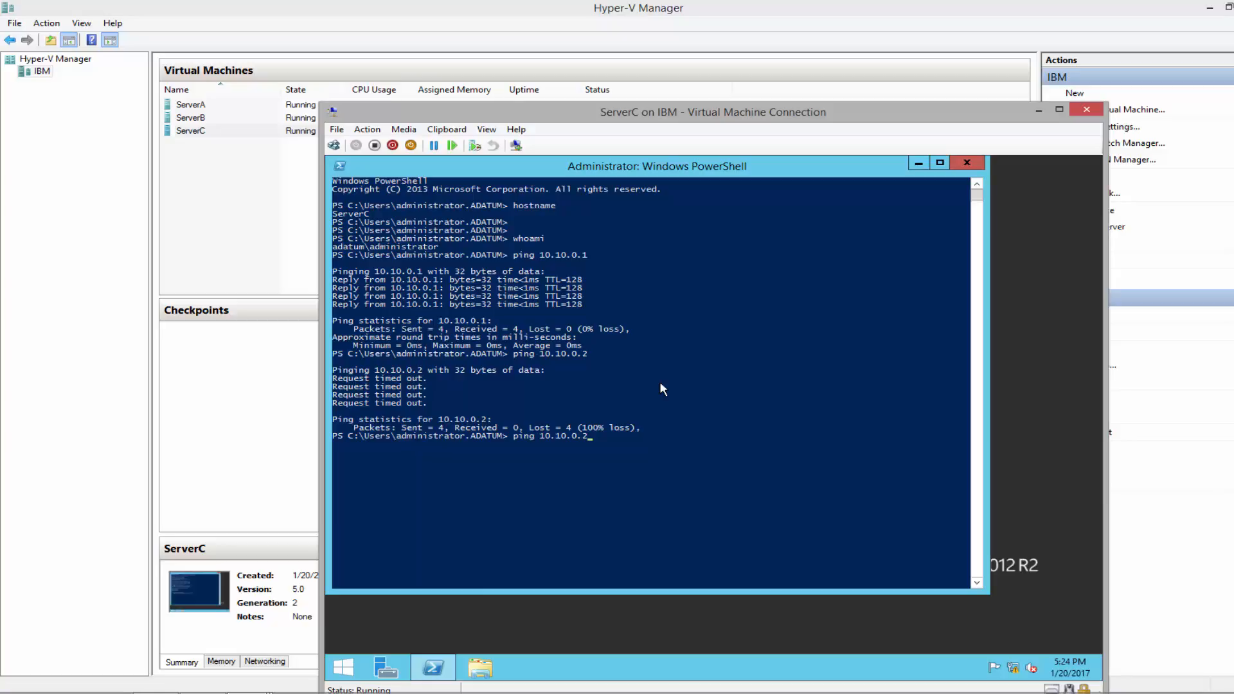
pyautogui.press('Return')
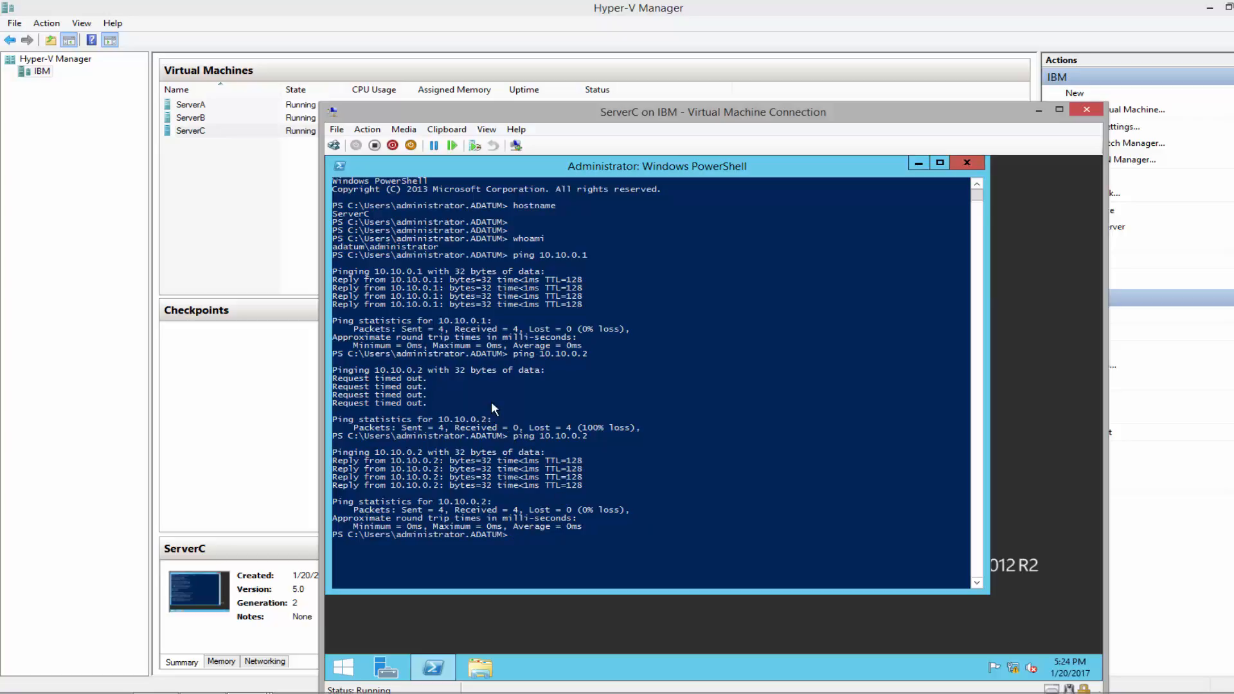
pyautogui.click(288, 627)
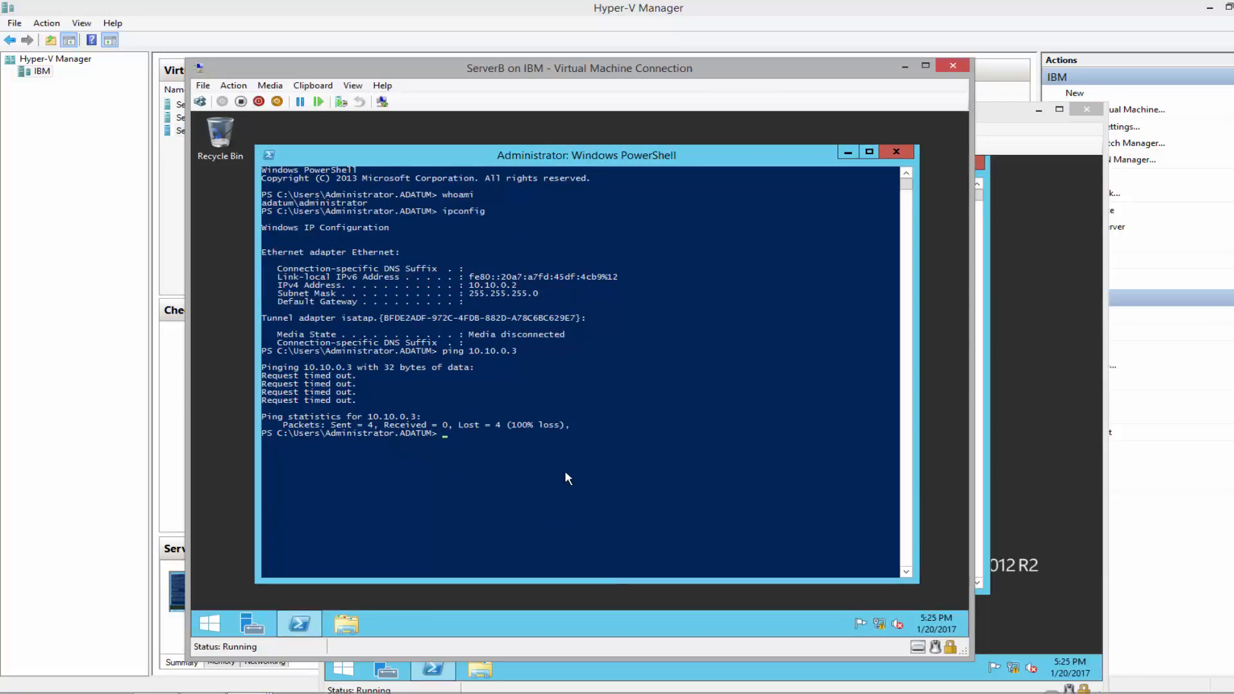
pyautogui.press('Up')
pyautogui.press('Return')
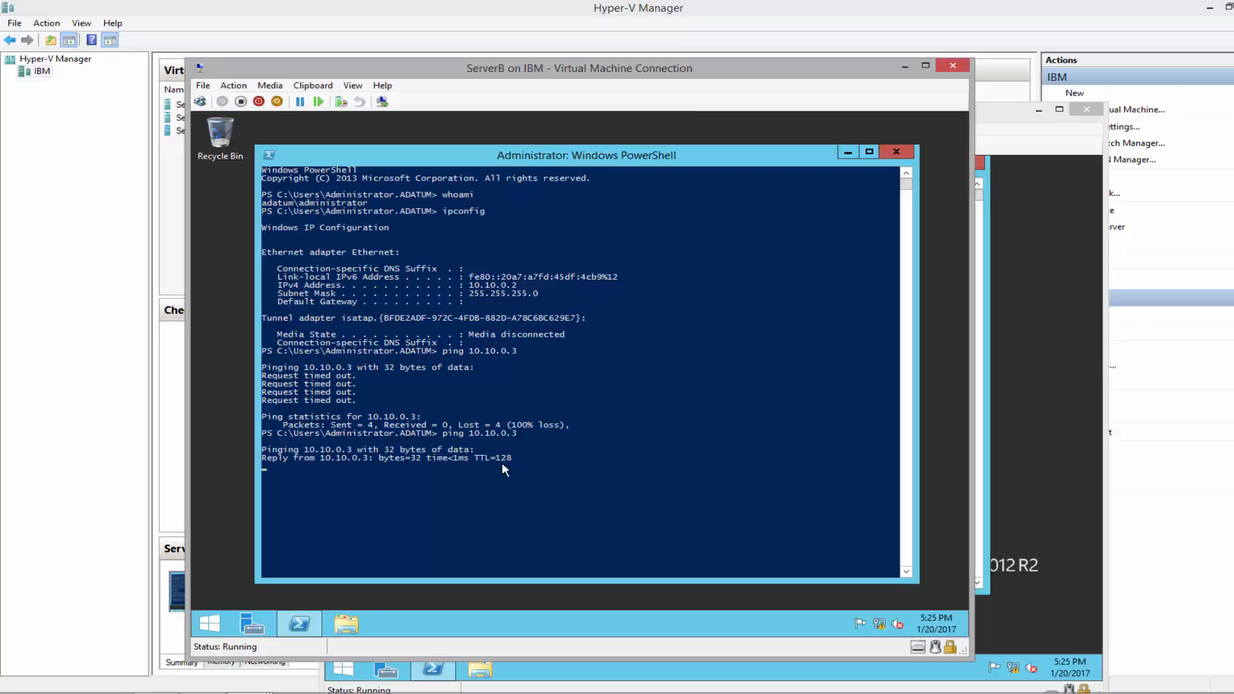
pyautogui.moveTo(437, 433); pyautogui.dragTo(548, 434)
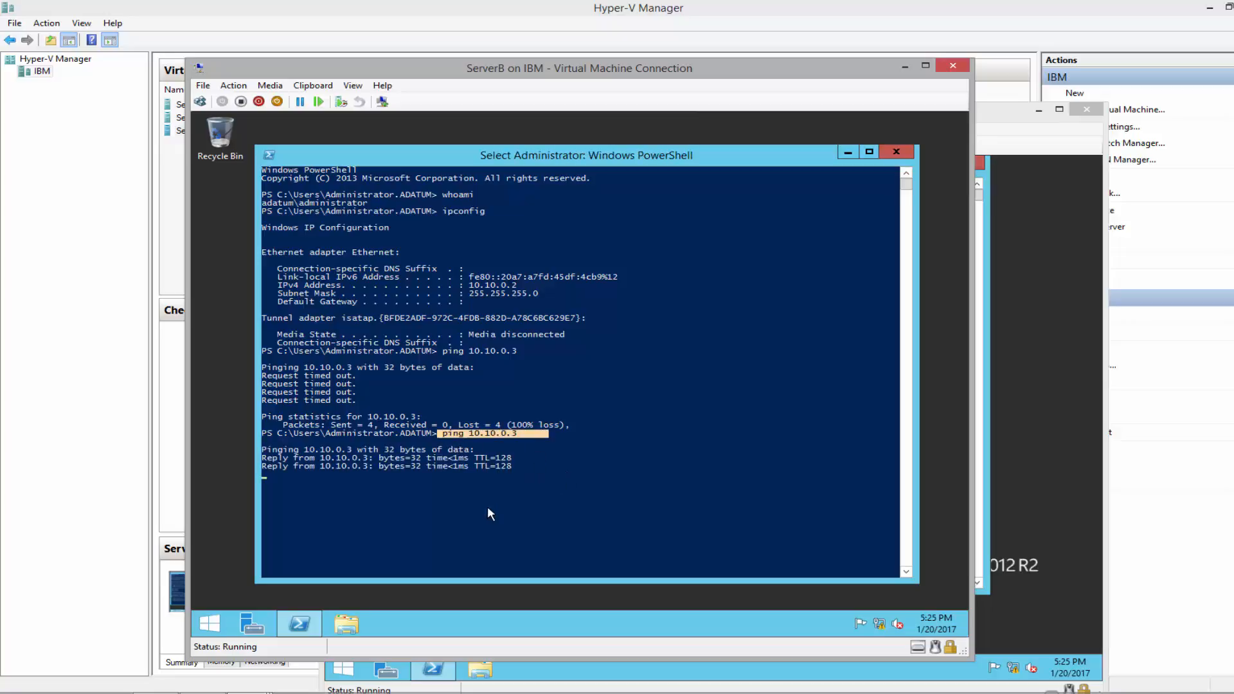